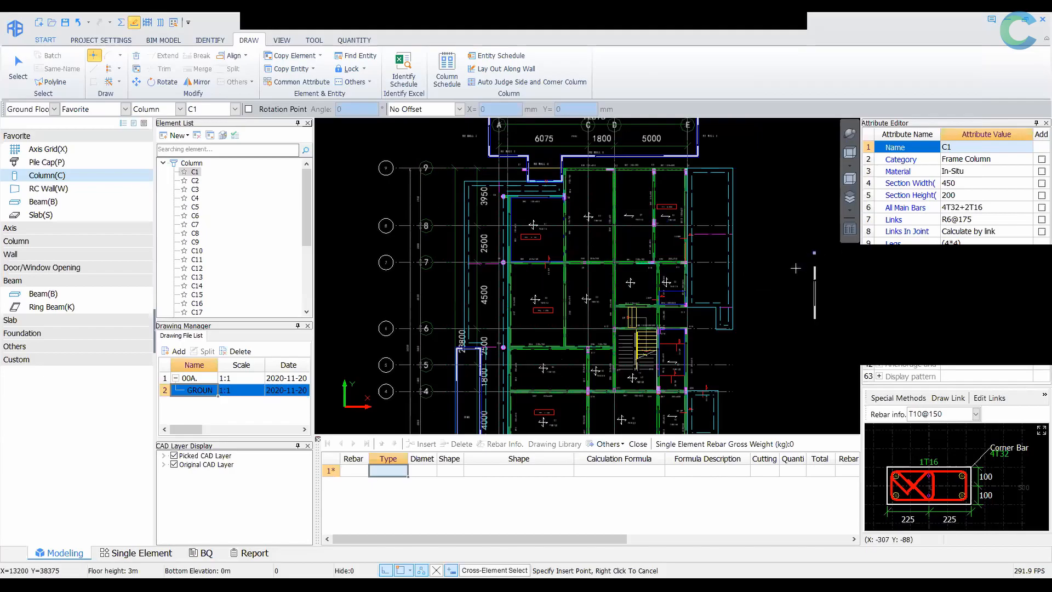
# Batch-select all columns on the Ground Floor
pyautogui.click(318, 439)
pyautogui.scroll(-3, 624, 340)
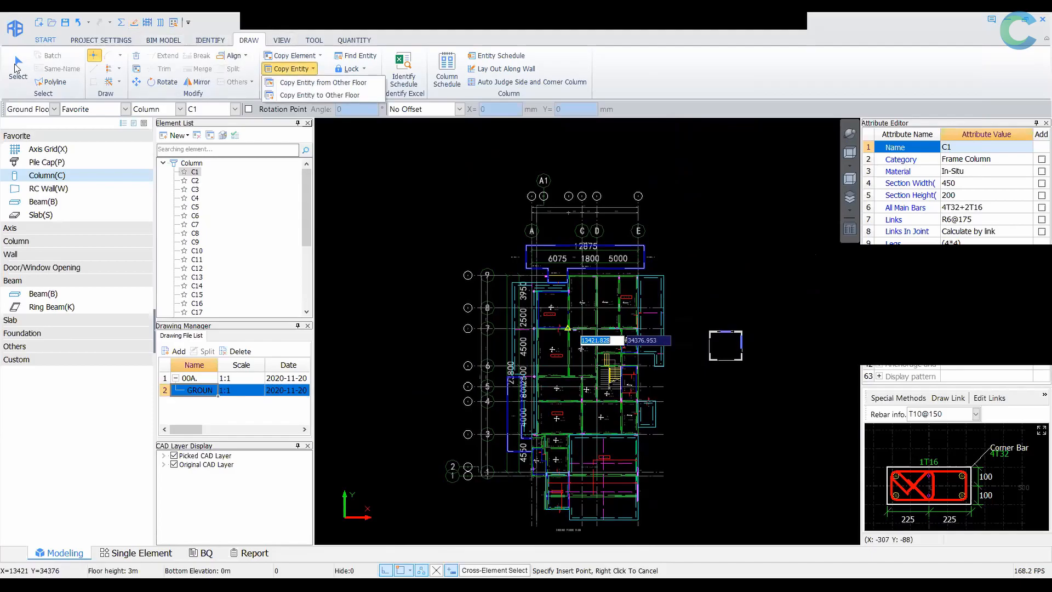
pyautogui.click(18, 67)
pyautogui.click(53, 55)
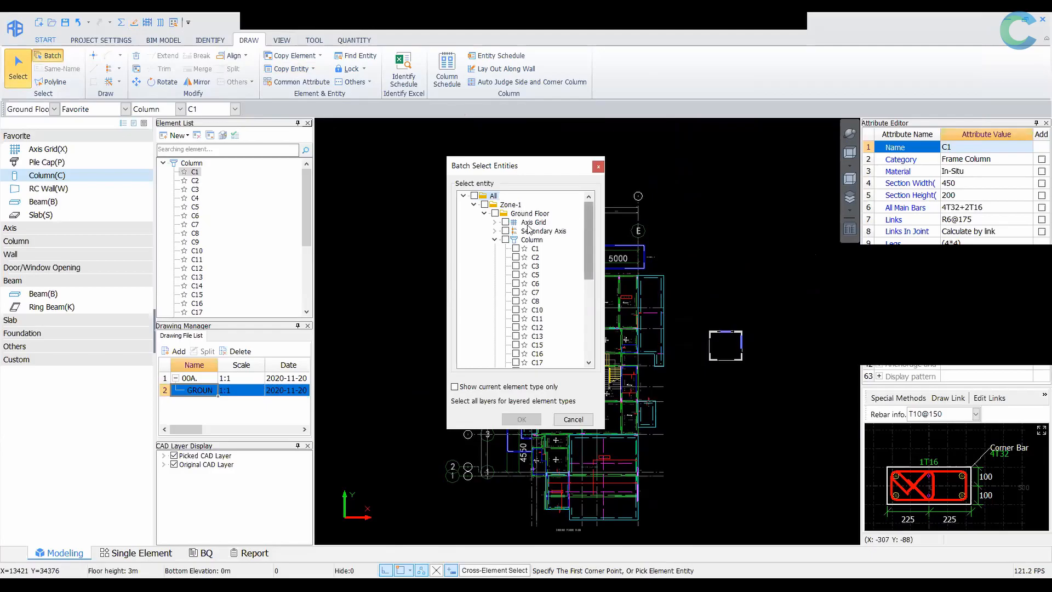
pyautogui.click(521, 419)
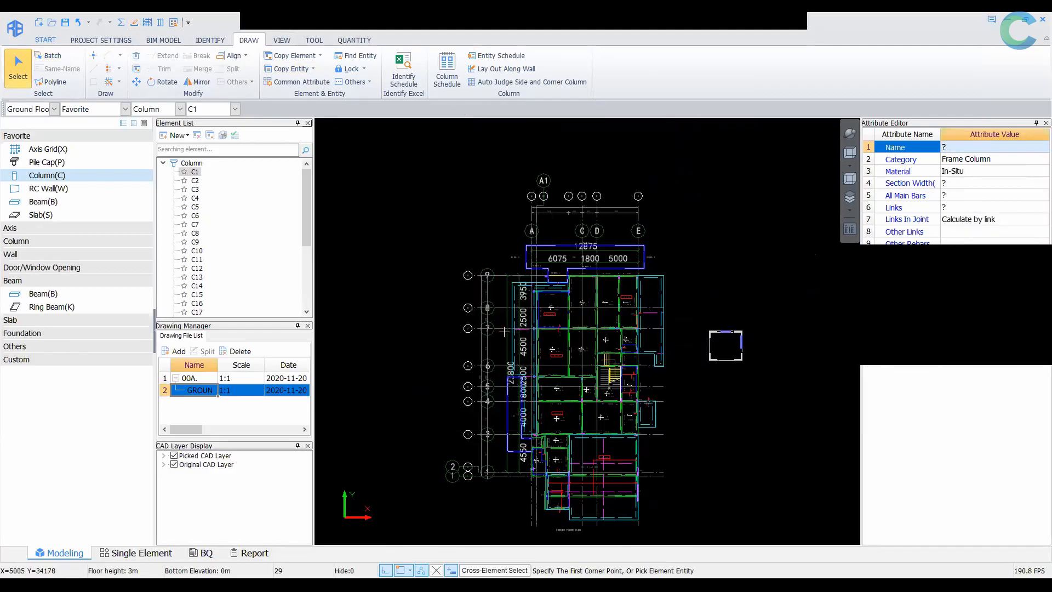
pyautogui.click(312, 69)
pyautogui.click(361, 83)
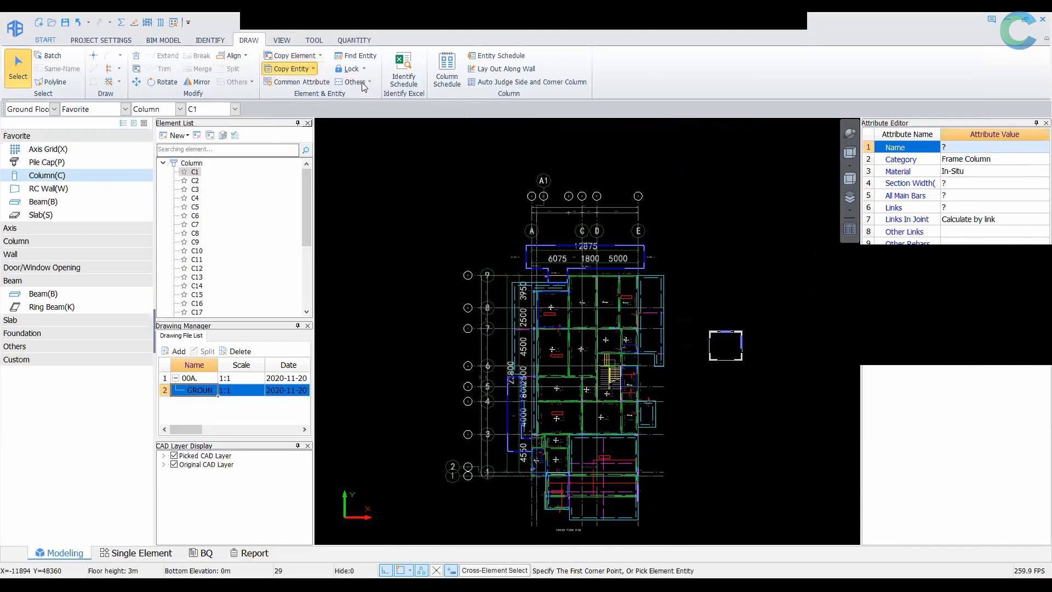
pyautogui.click(560, 216)
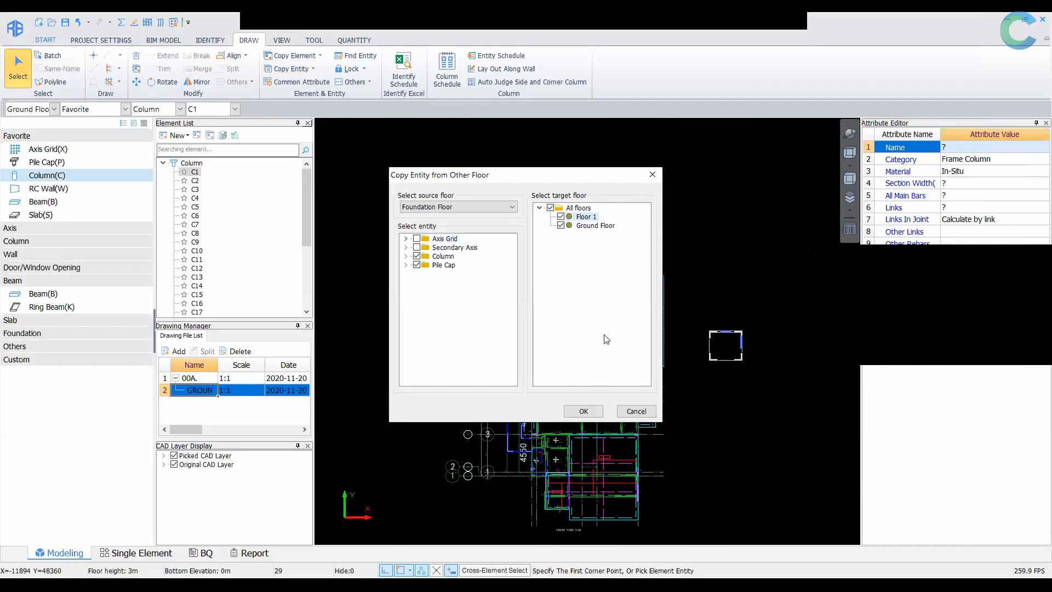
pyautogui.click(561, 225)
pyautogui.click(561, 225)
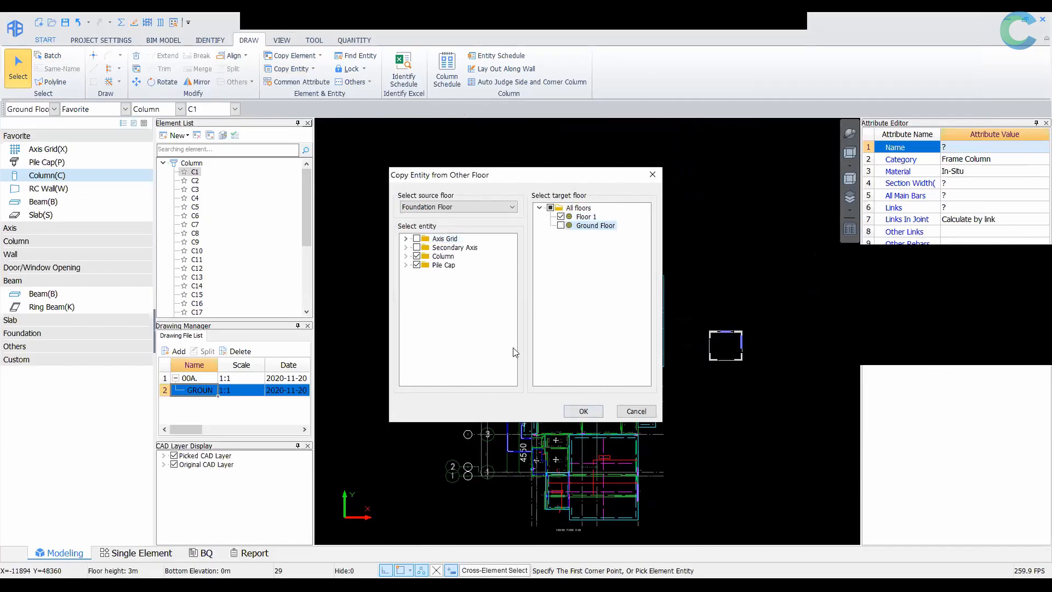
pyautogui.click(417, 265)
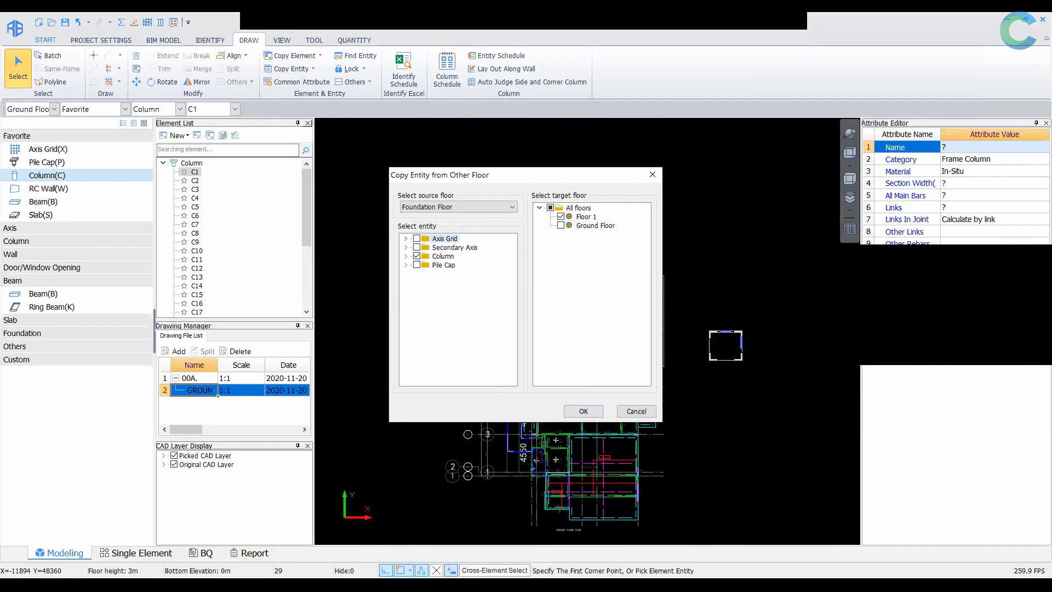
pyautogui.click(510, 207)
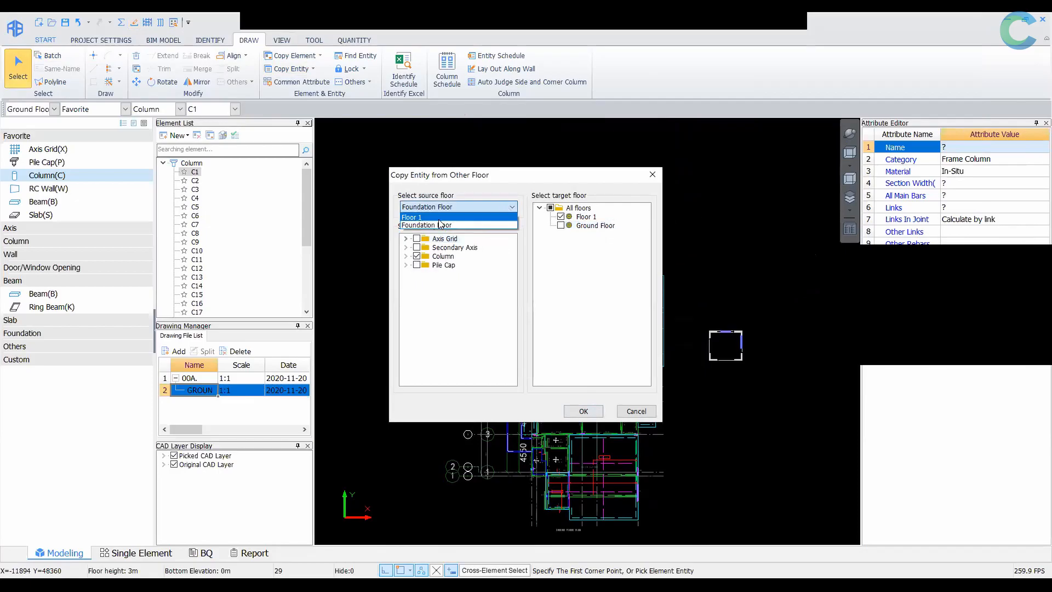
pyautogui.click(438, 222)
pyautogui.click(509, 208)
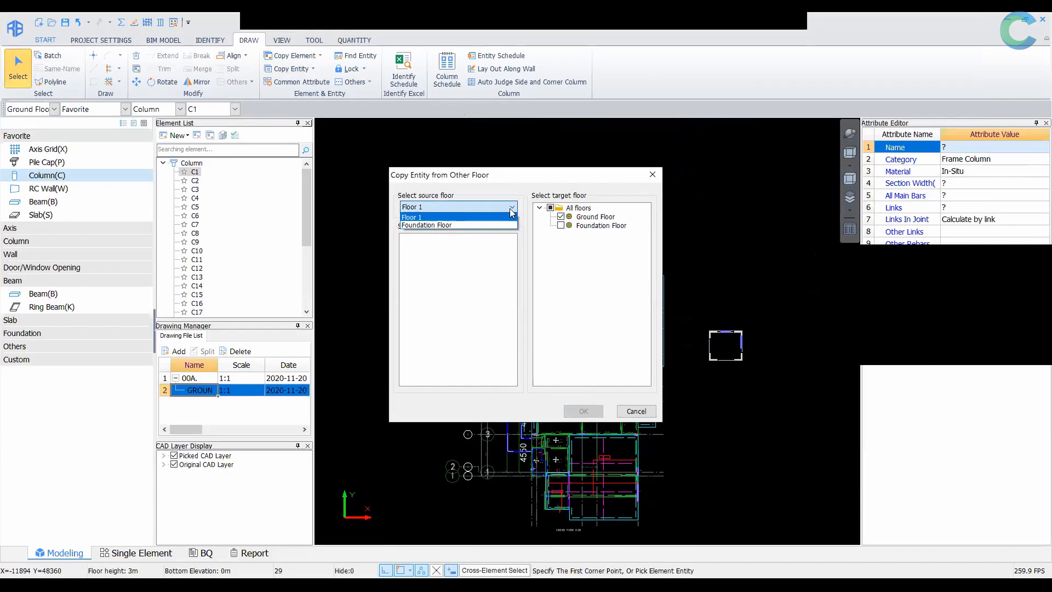
pyautogui.click(481, 225)
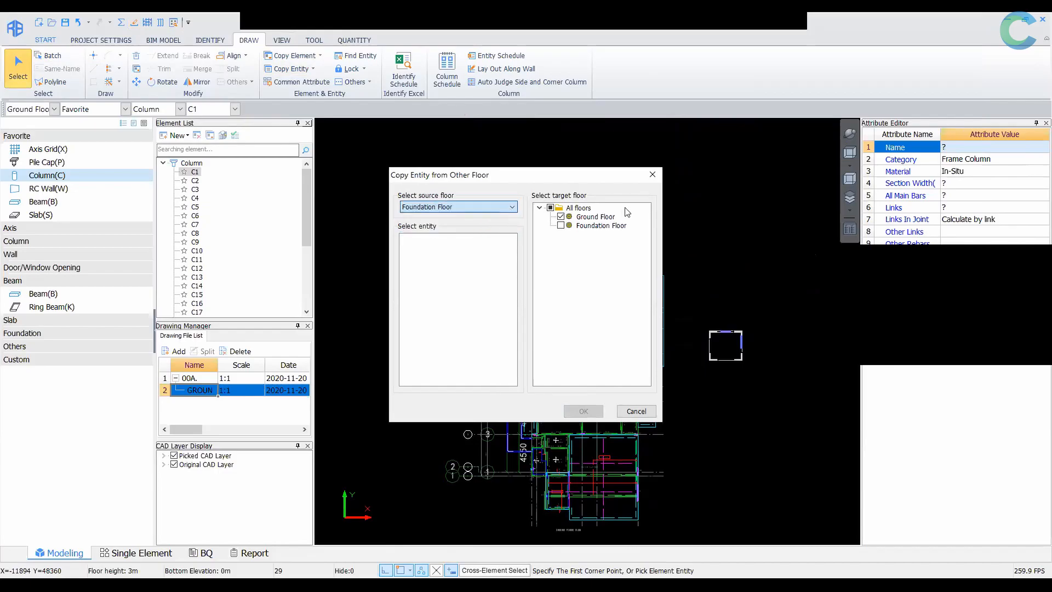
pyautogui.click(660, 179)
pyautogui.click(55, 109)
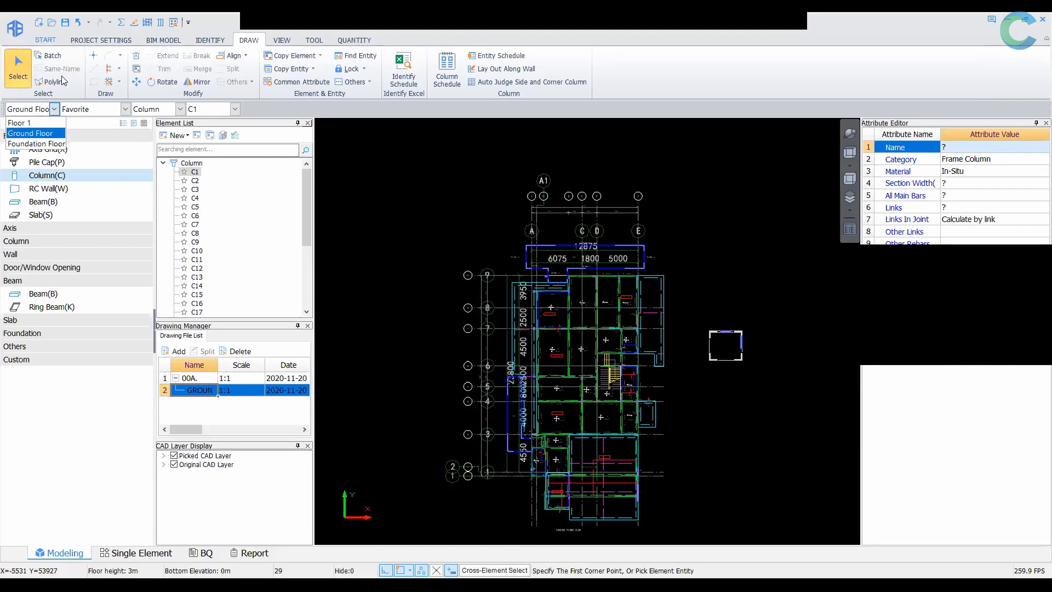
# Batch-select every column on the Ground Floor and copy them to Floor 1
pyautogui.click(48, 55)
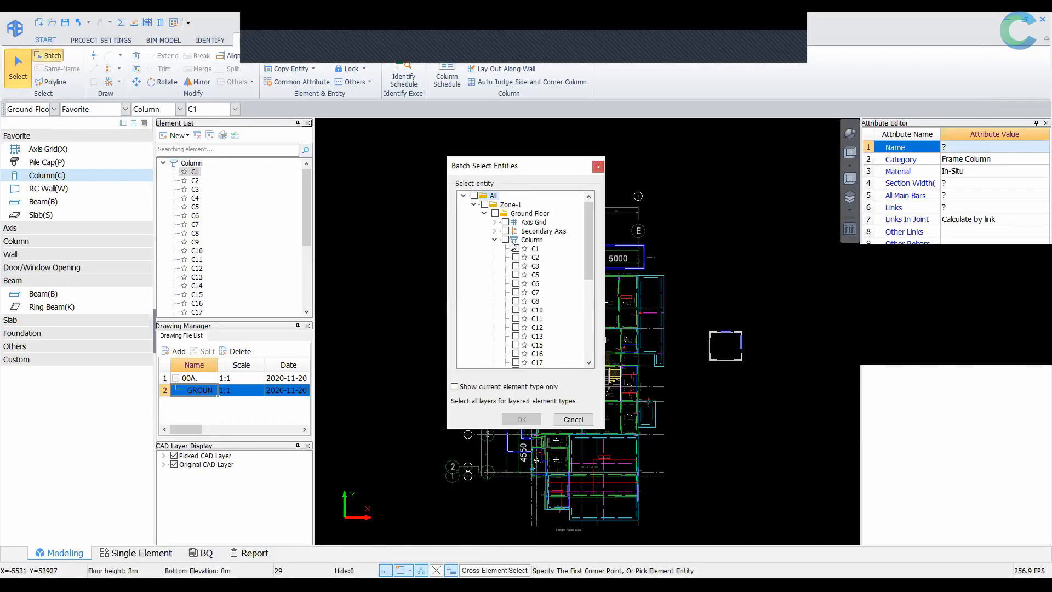
pyautogui.scroll(-4, 568, 291)
pyautogui.moveTo(589, 296); pyautogui.dragTo(583, 343)
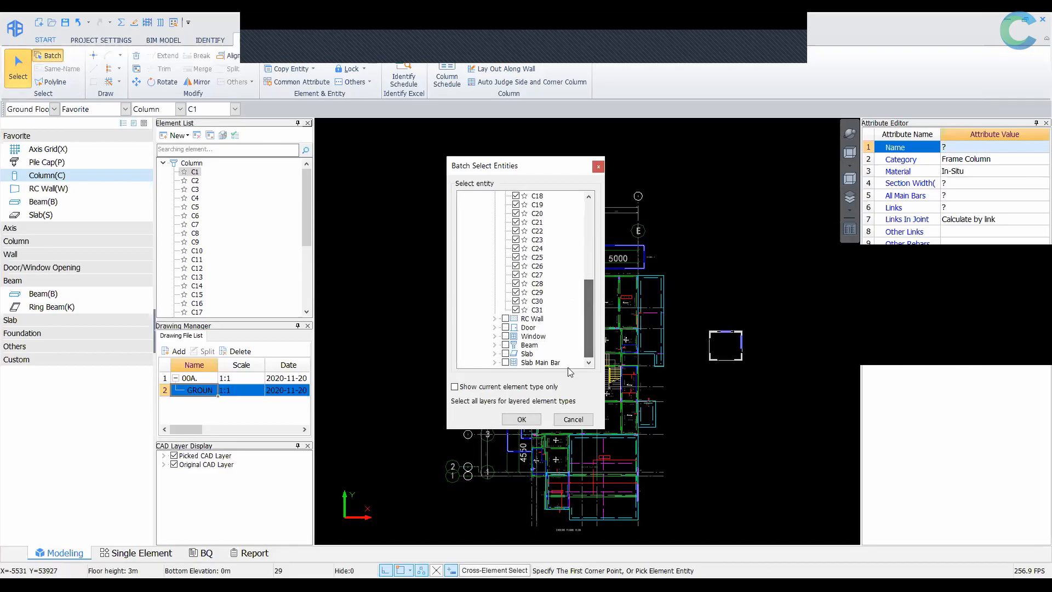
pyautogui.press('Return')
pyautogui.click(312, 70)
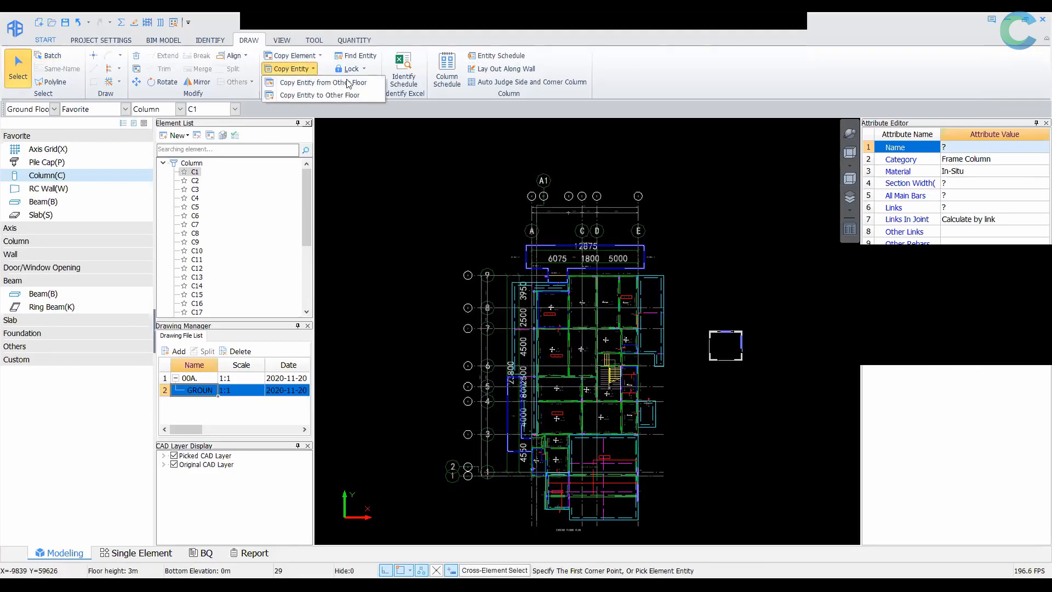
pyautogui.click(366, 93)
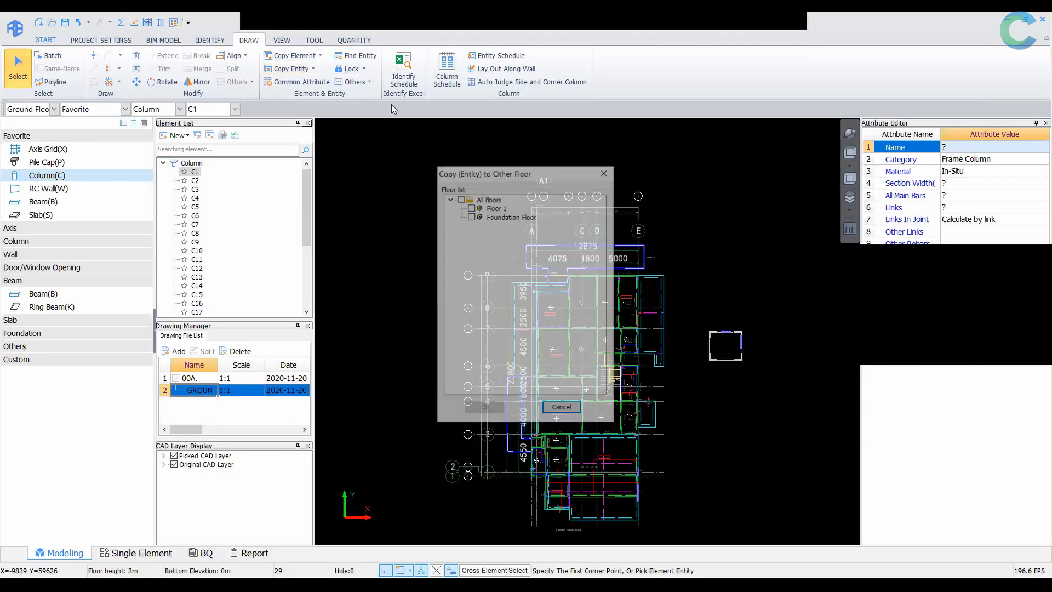
pyautogui.click(470, 208)
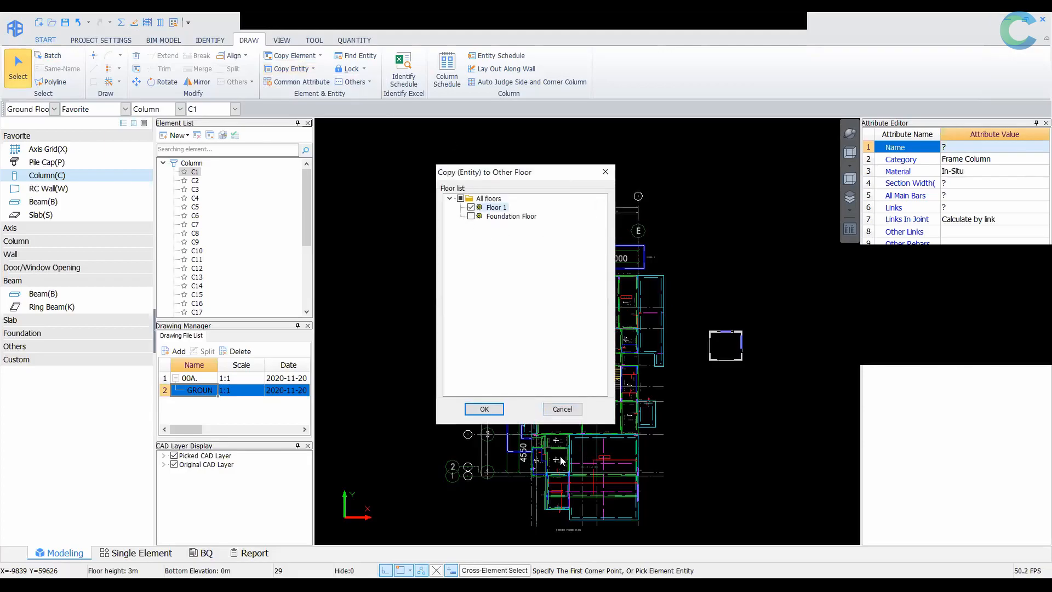
pyautogui.click(487, 410)
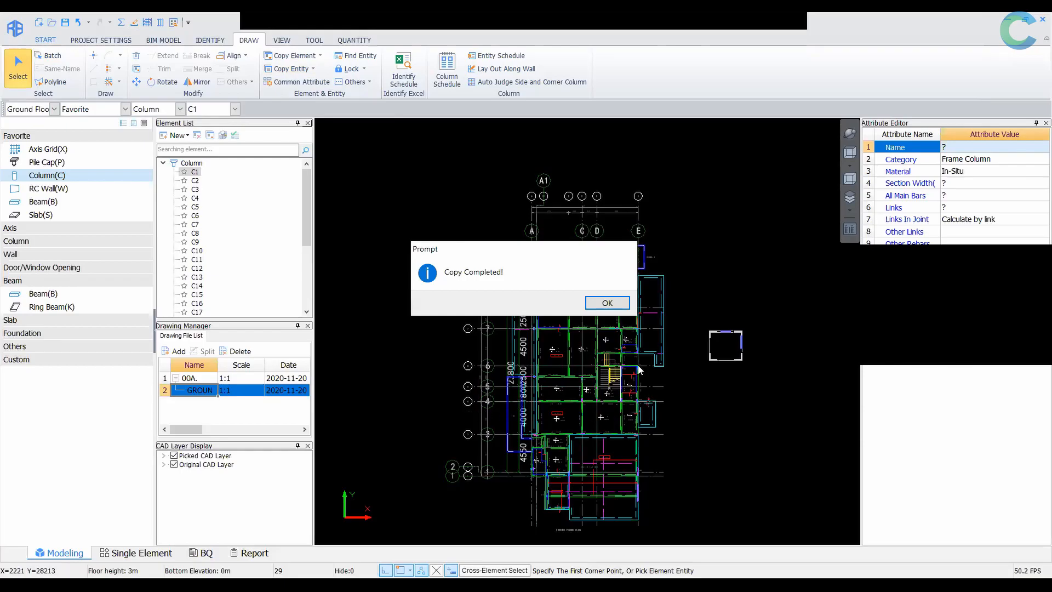
pyautogui.click(606, 303)
# Calculate only column C6 at the end of beam GH2 and display its rebar details
pyautogui.scroll(8, 558, 280)
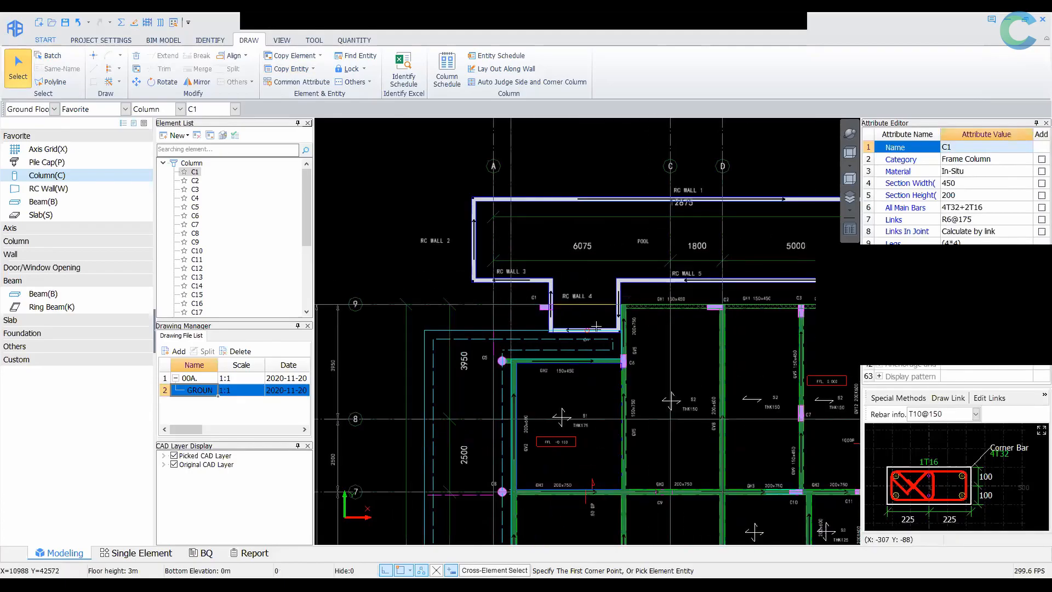
pyautogui.click(643, 361)
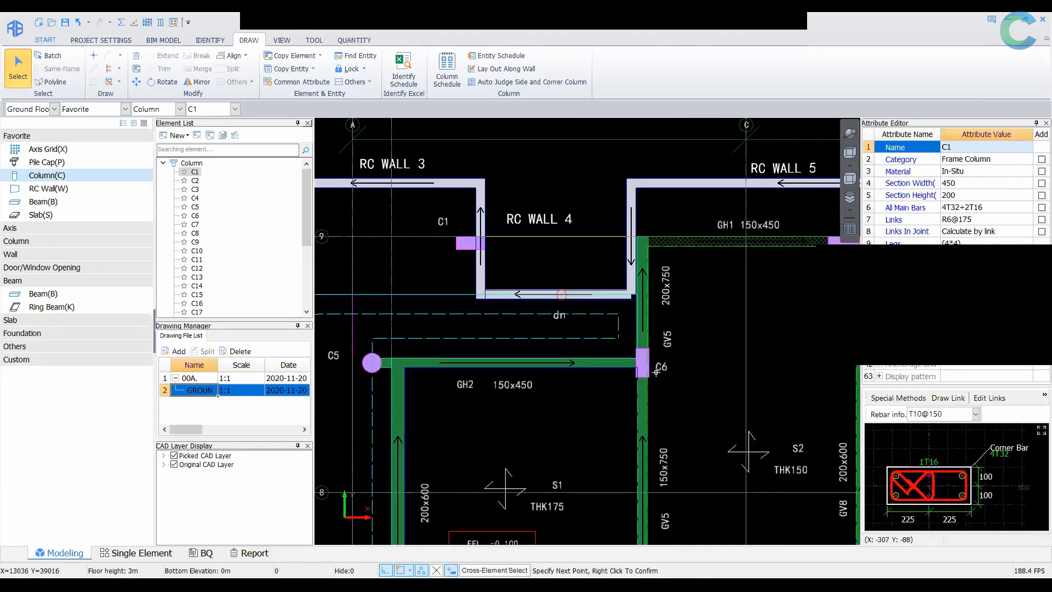
pyautogui.rightClick(655, 373)
pyautogui.rightClick(651, 370)
pyautogui.click(642, 363)
pyautogui.rightClick(645, 363)
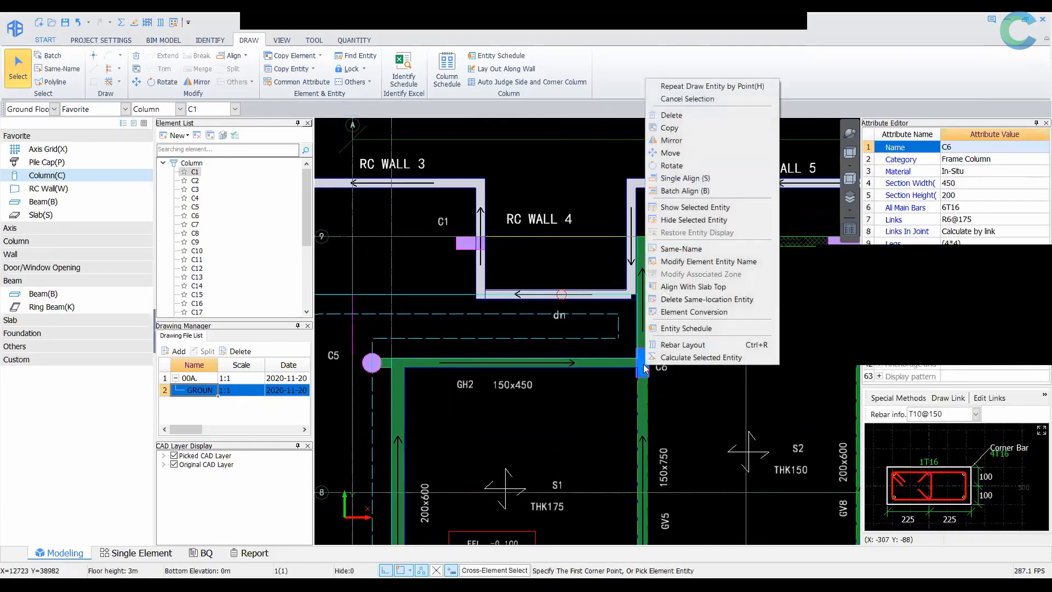
pyautogui.click(706, 356)
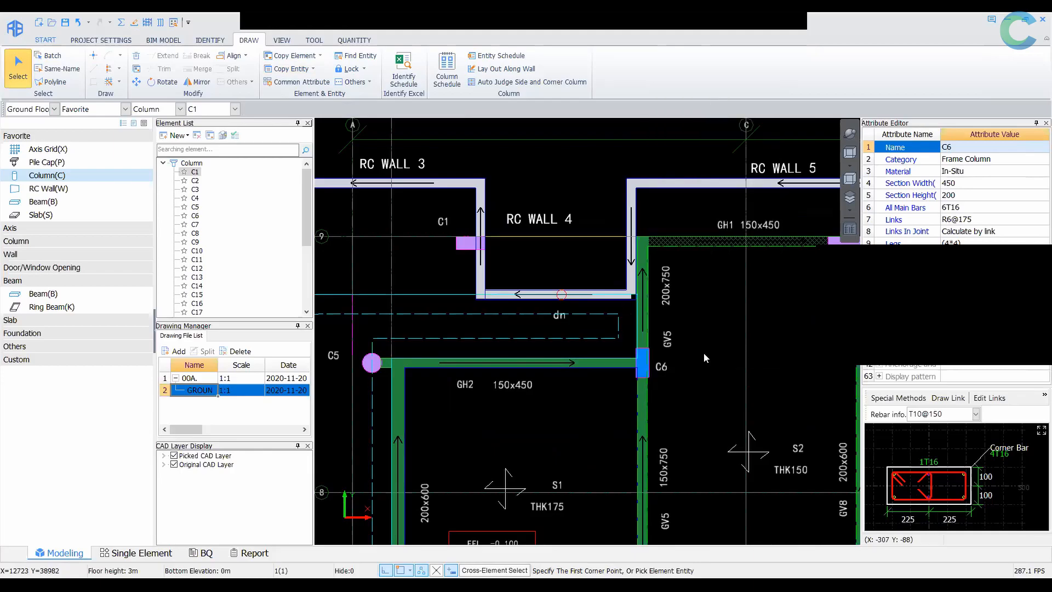
pyautogui.press('Return')
pyautogui.click(134, 22)
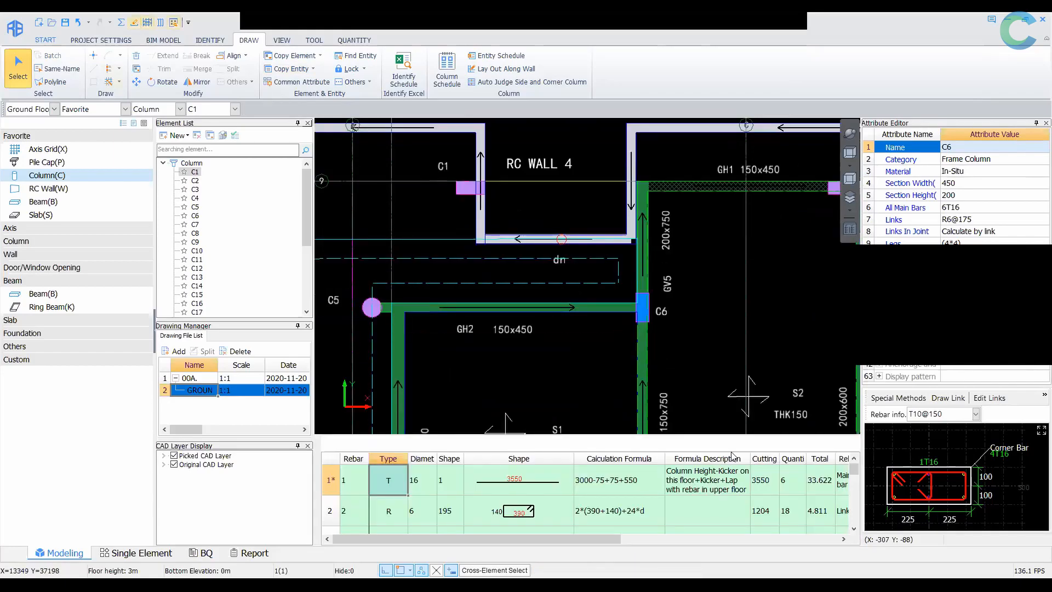
pyautogui.click(731, 488)
# Display all floors in a 3D view and inspect the columns running through them
pyautogui.click(850, 210)
pyautogui.click(867, 238)
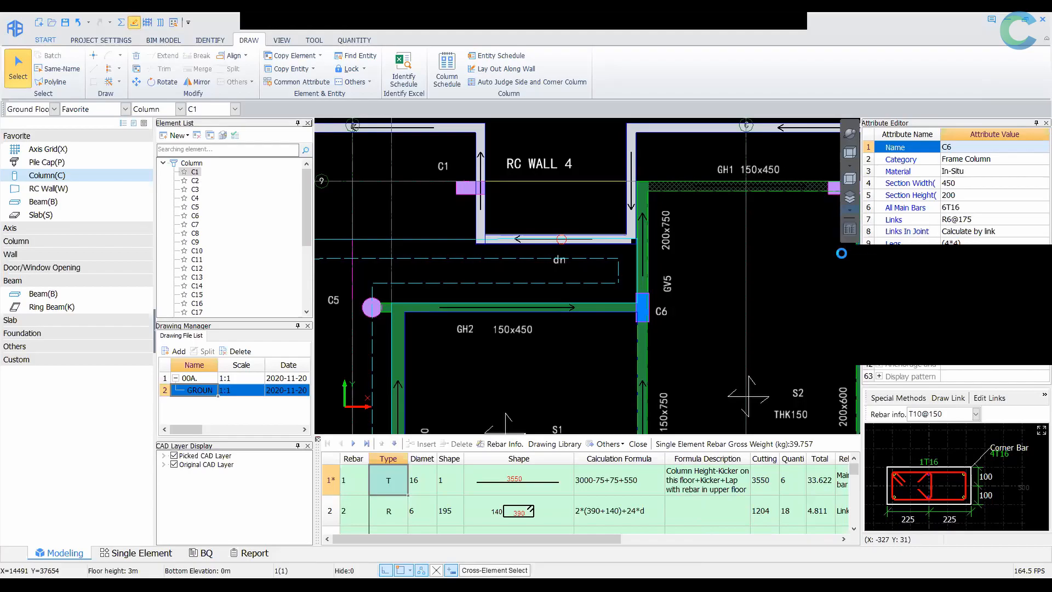
pyautogui.keyDown('shift'); pyautogui.moveTo(684, 334); pyautogui.dragTo(617, 277, button='middle'); pyautogui.keyUp('shift')
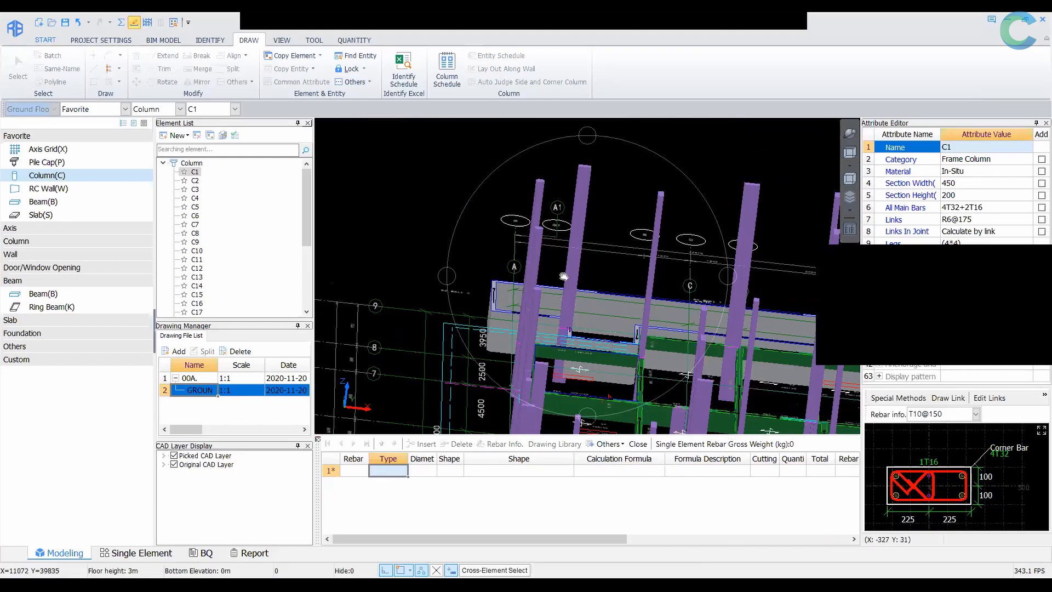
pyautogui.moveTo(563, 276); pyautogui.dragTo(578, 255)
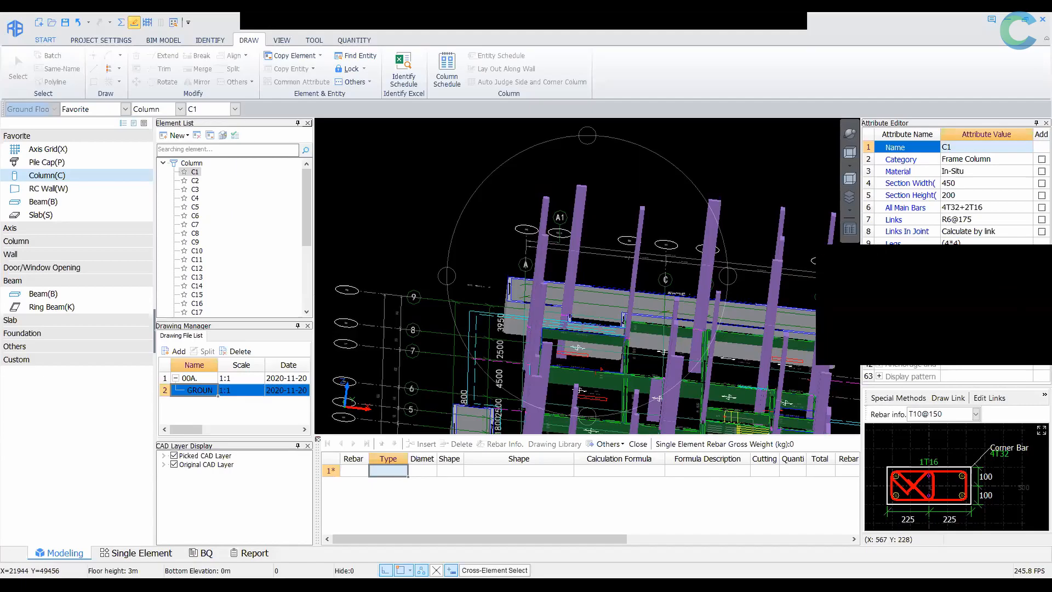
# Open the link selection for the legs of column C1 and close it without changes
pyautogui.click(989, 240)
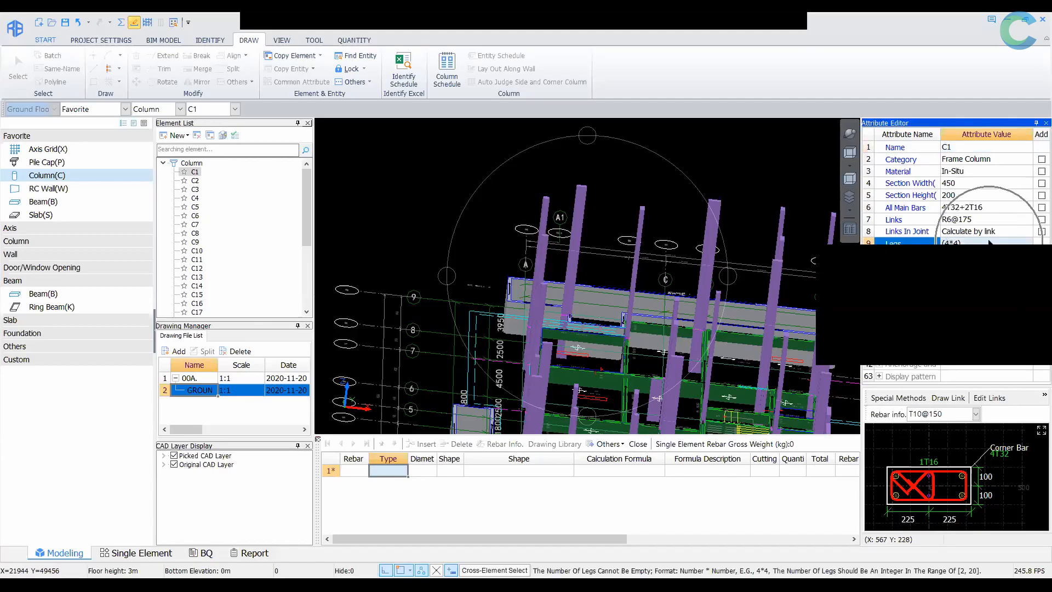
pyautogui.click(989, 242)
pyautogui.click(1027, 242)
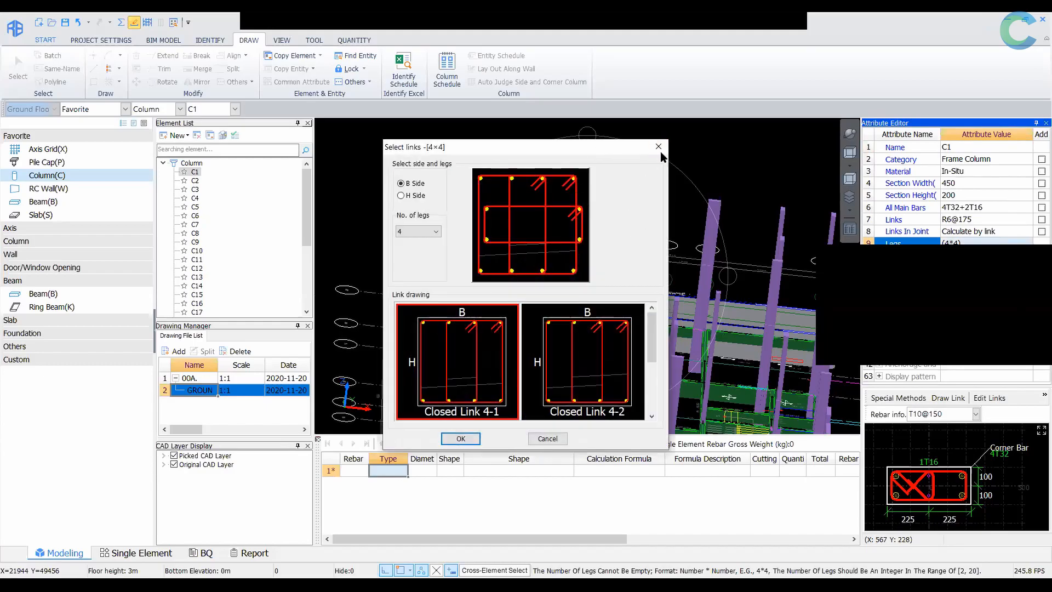
pyautogui.click(658, 147)
# Examine column C1's reinforcement section in the enlarged section editor and close it
pyautogui.click(1041, 430)
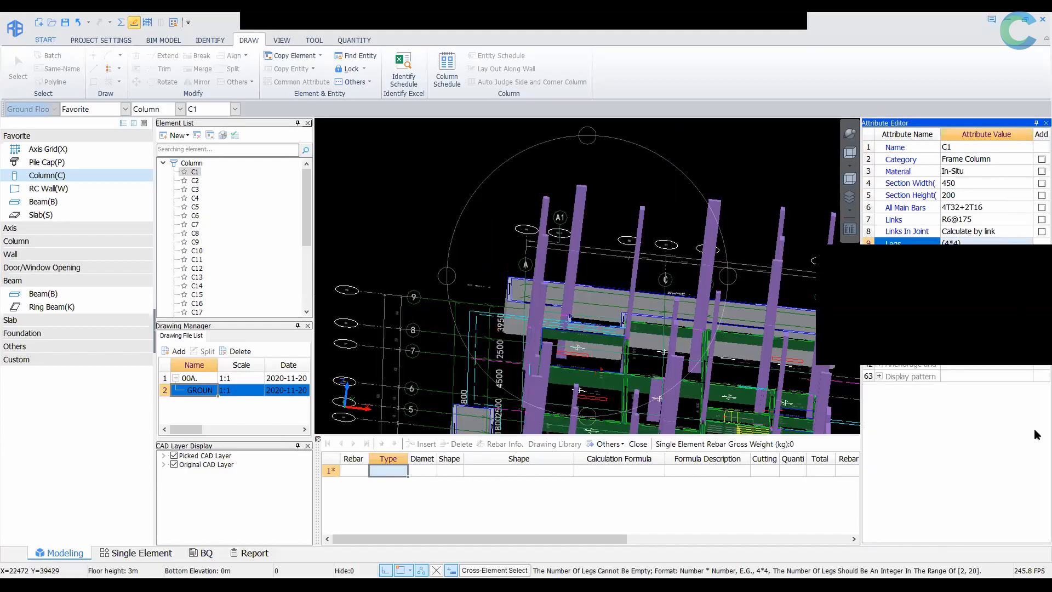
pyautogui.scroll(-3, 509, 320)
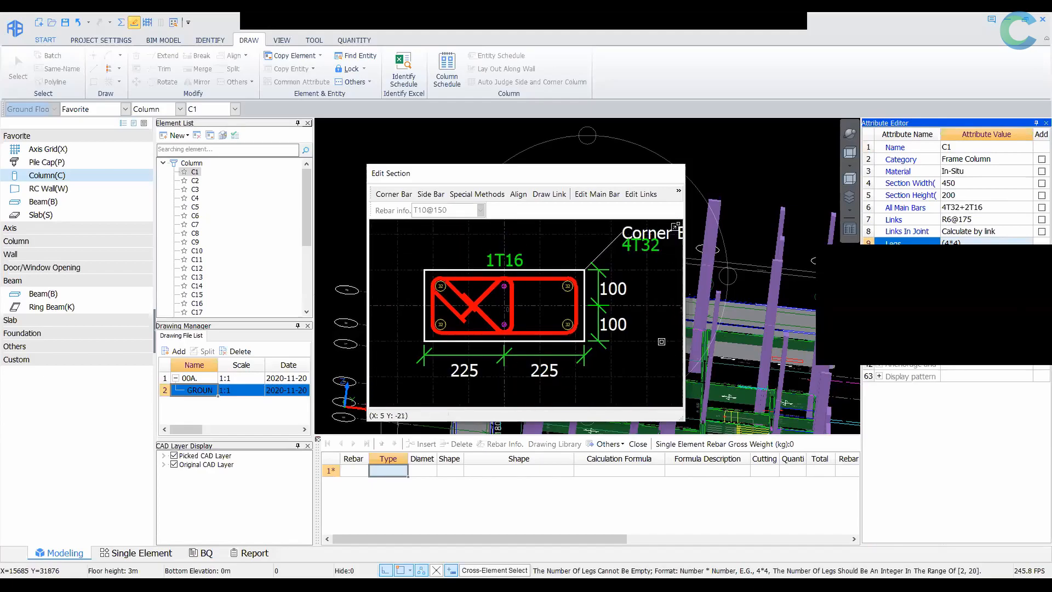
pyautogui.click(677, 226)
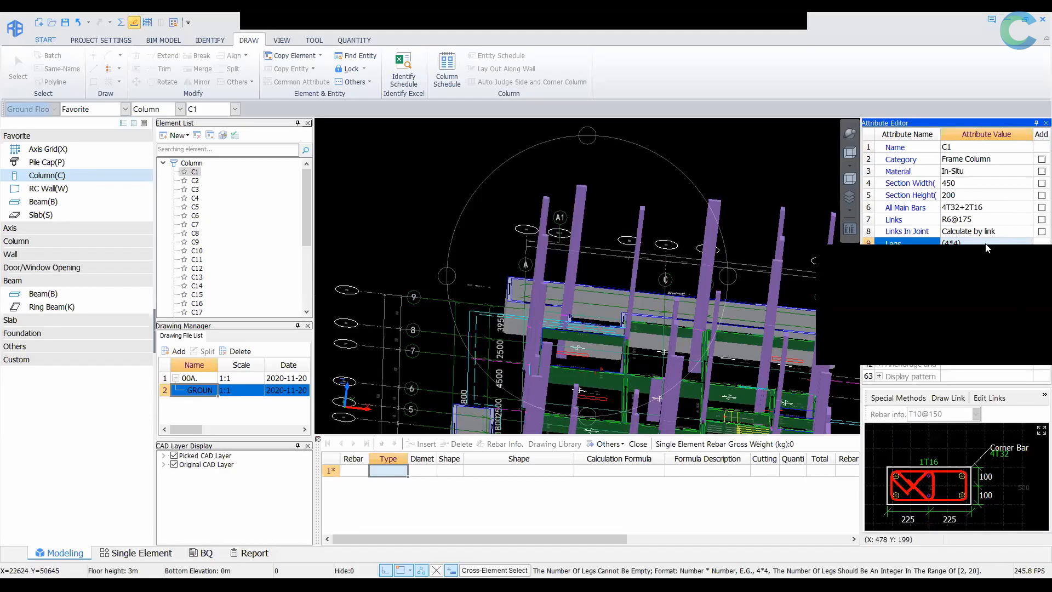
# Review the B-side leg and link drawing options for column C1, and return to the Ground Floor plan view
pyautogui.click(1013, 244)
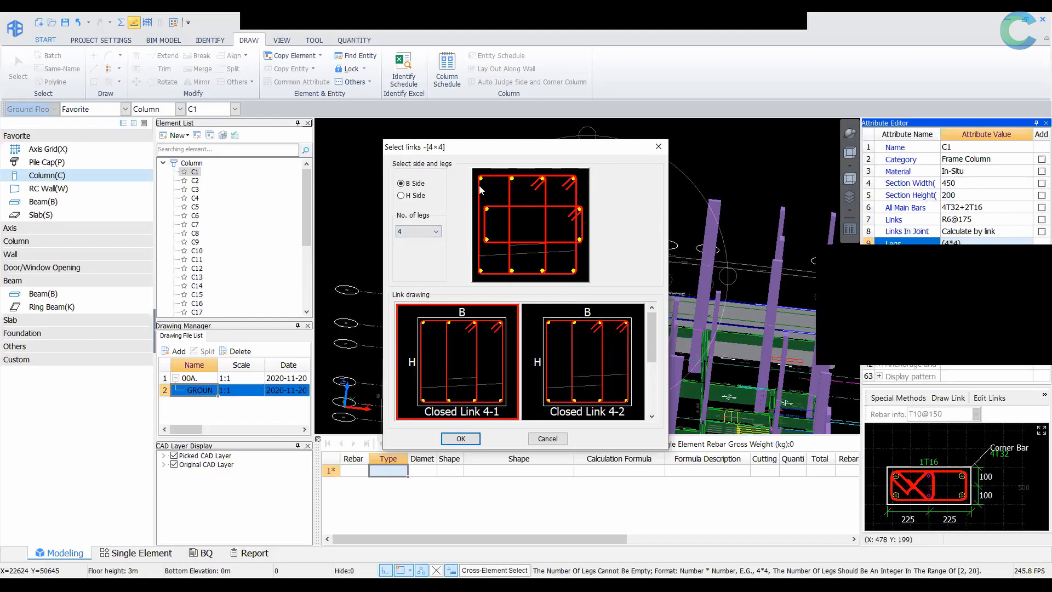
pyautogui.press('ctrl')
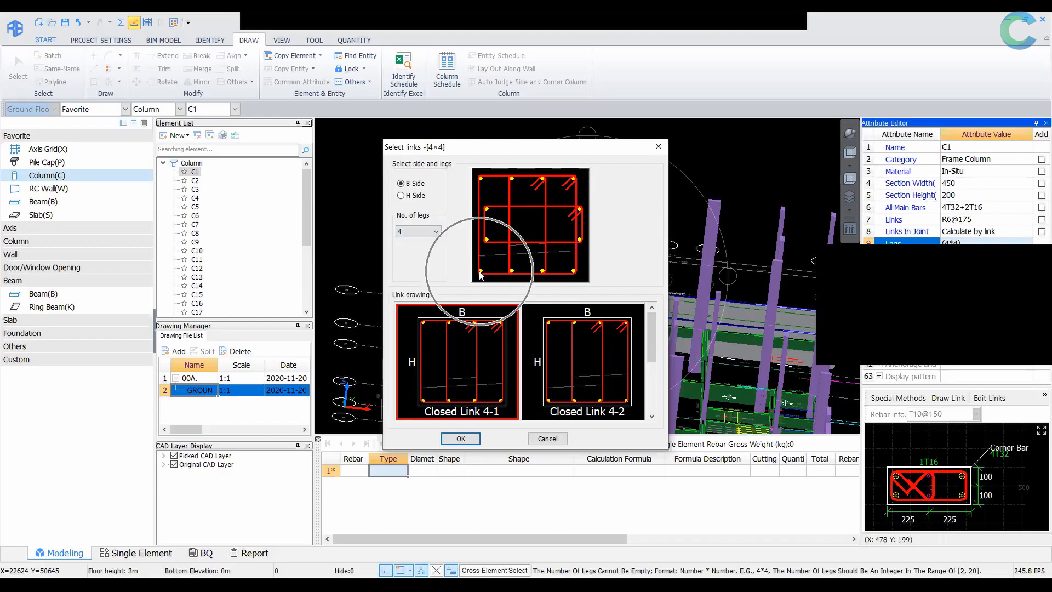
pyautogui.press('ctrl')
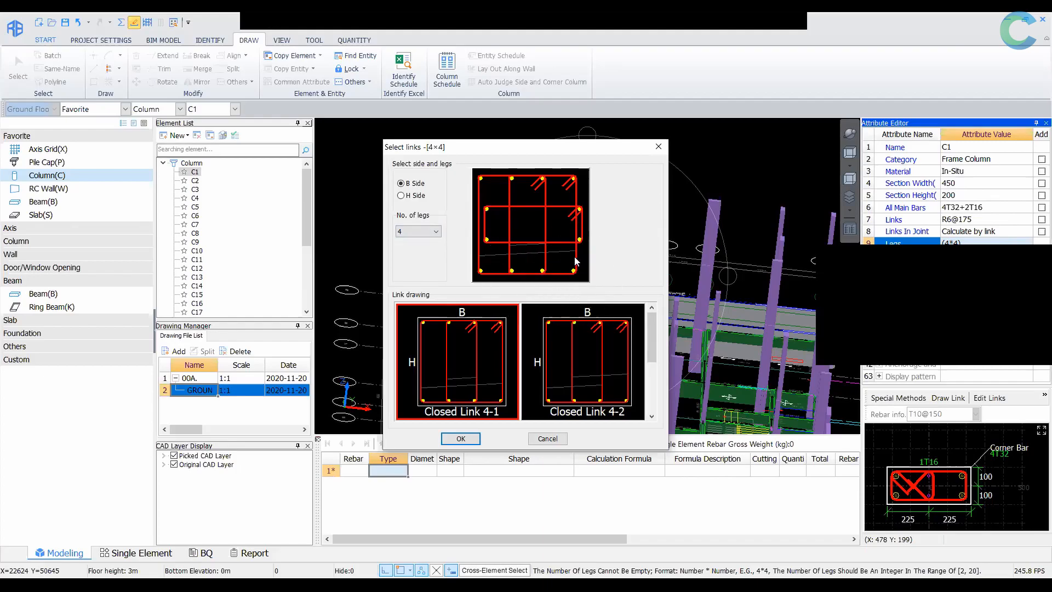
pyautogui.press('ctrl')
pyautogui.click(658, 146)
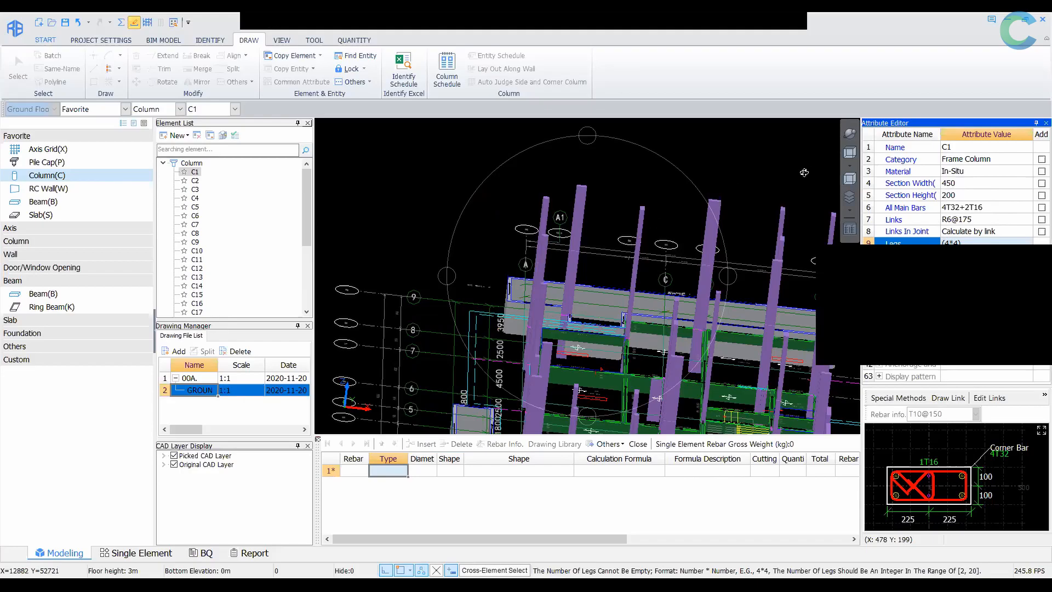
pyautogui.click(845, 145)
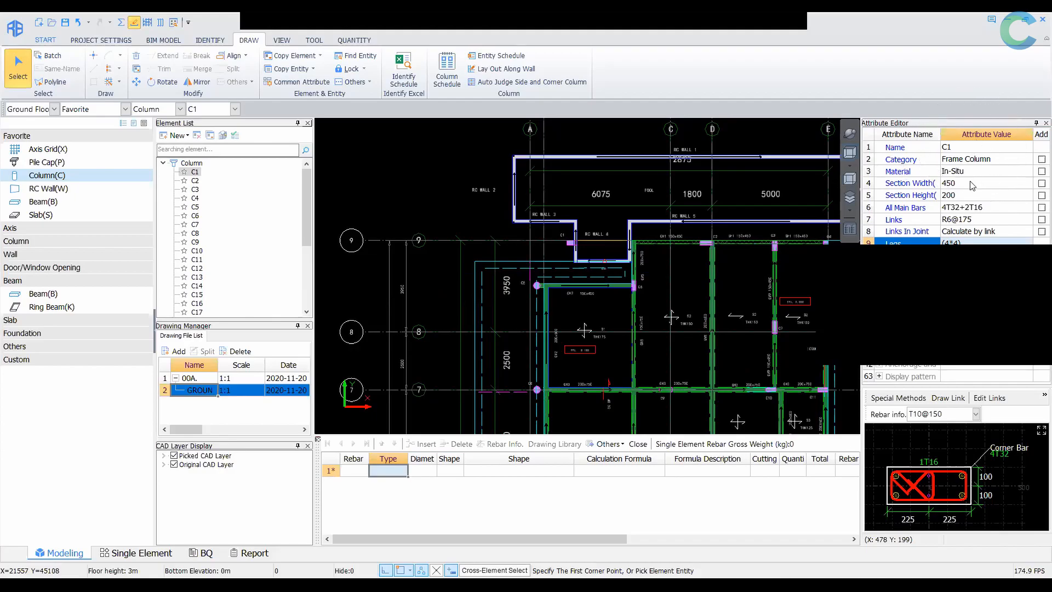
# Activate link drawing for column C1 in the enlarged section editor, and return to the docked section view without drawing any link
pyautogui.click(964, 209)
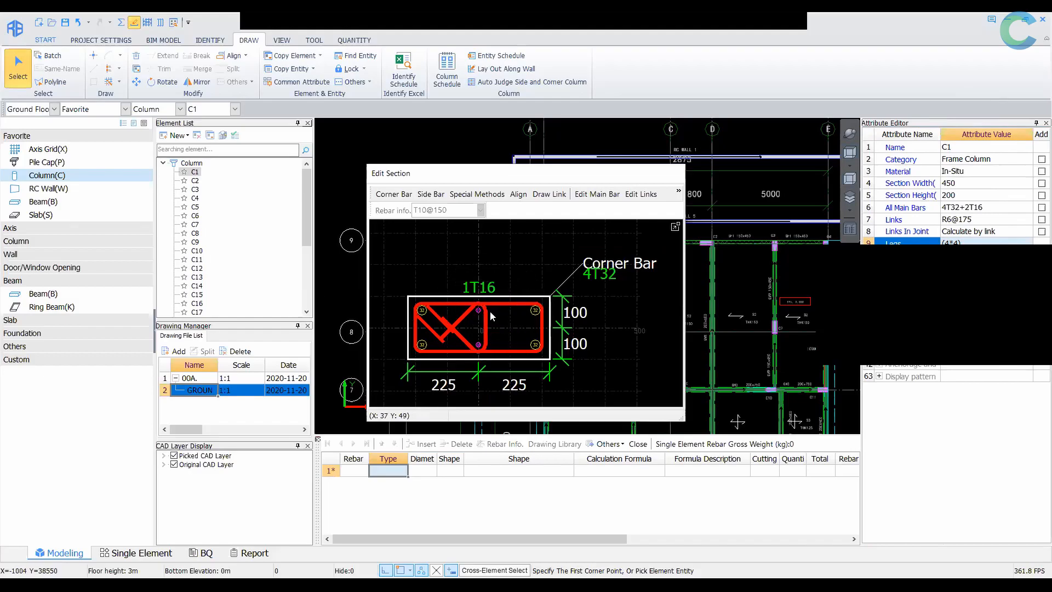
pyautogui.click(549, 198)
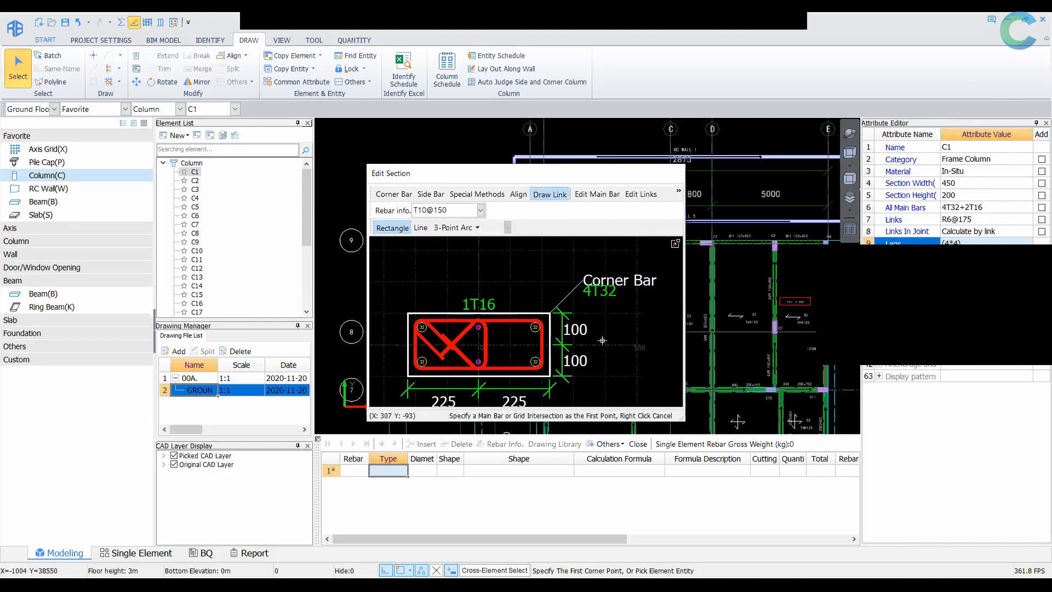
pyautogui.click(675, 246)
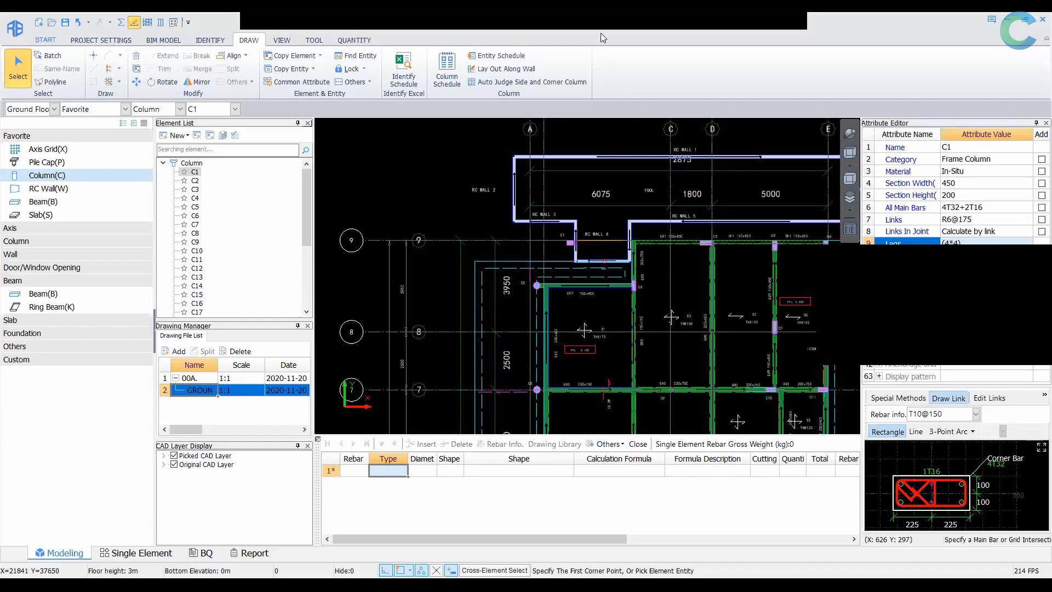
pyautogui.click(792, 53)
pyautogui.scroll(-3, 590, 137)
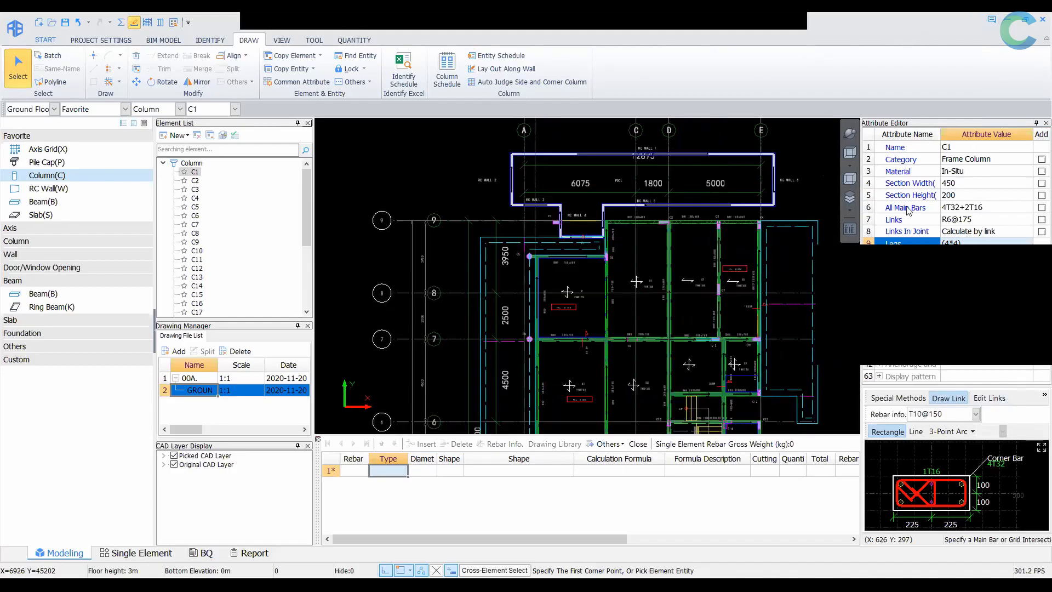
# Open the floor settings, widen the Cover column and check the Floor 1 concrete cover for columns
pyautogui.click(79, 41)
pyautogui.click(74, 64)
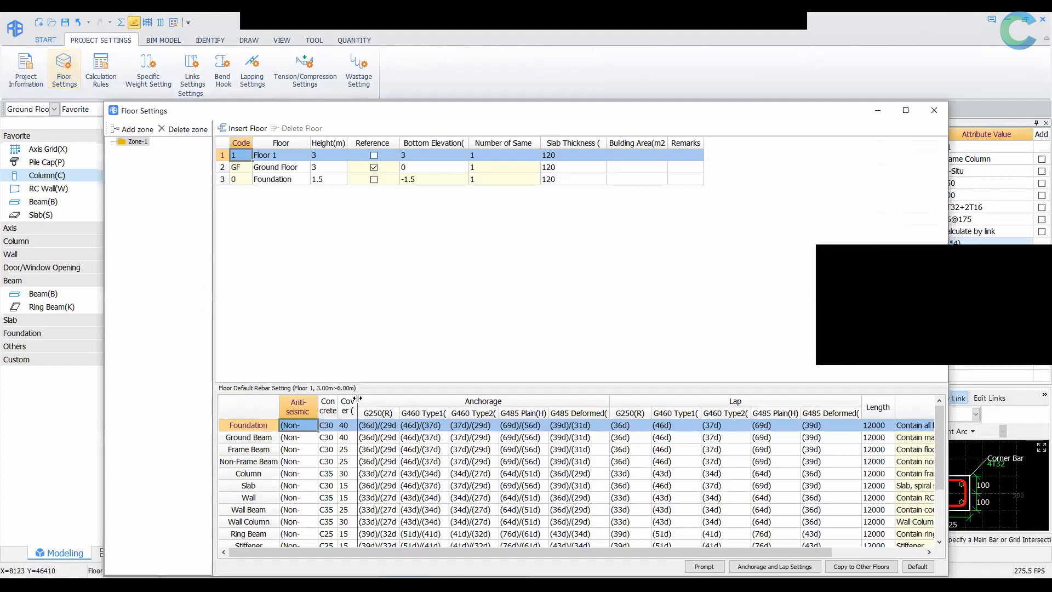
pyautogui.doubleClick(357, 398)
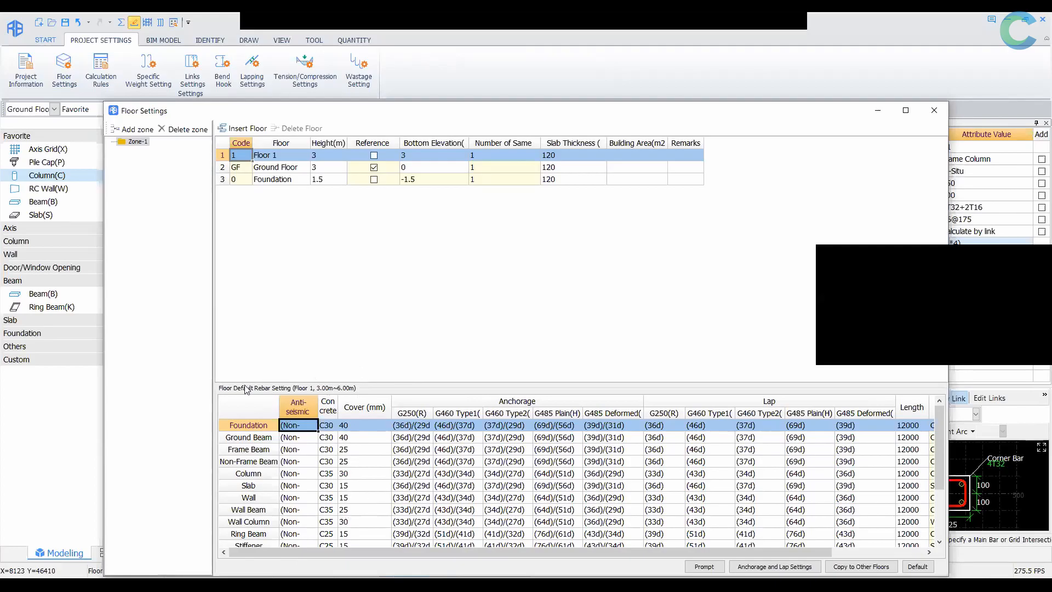
pyautogui.click(383, 474)
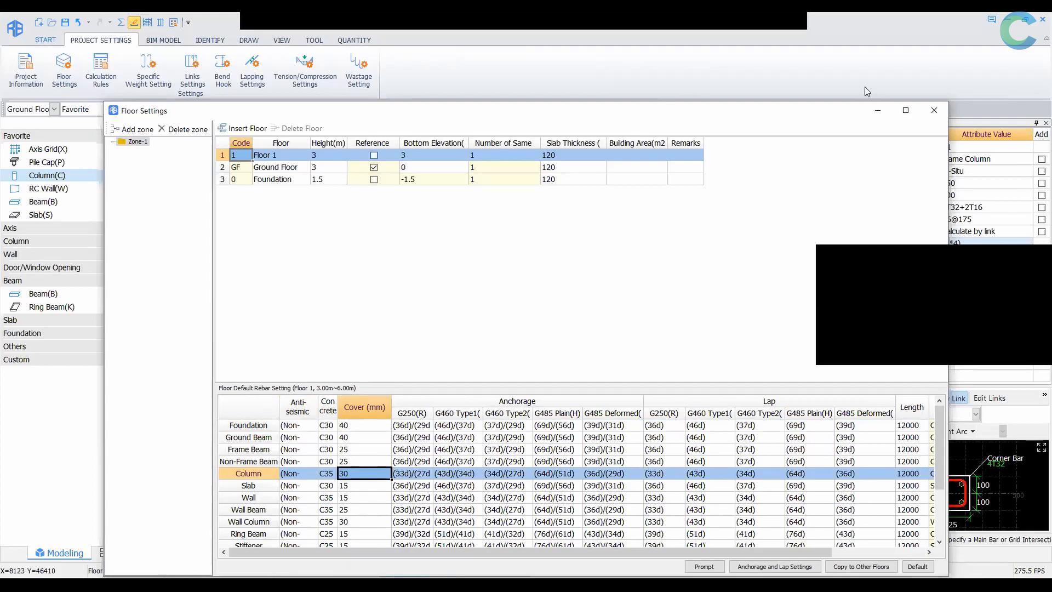
pyautogui.click(877, 111)
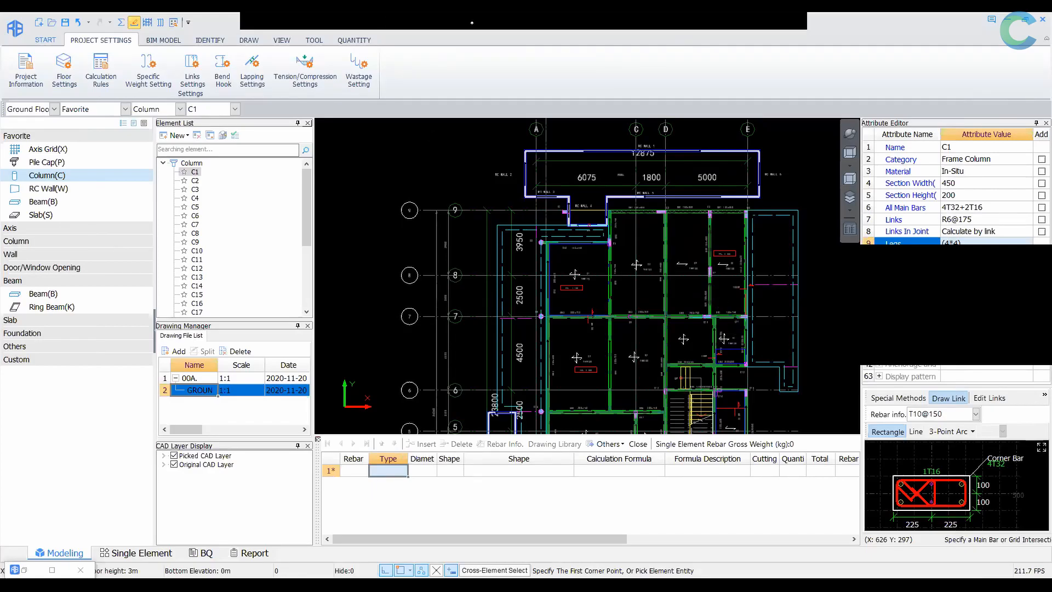
# Restore the minimized floor settings window and close it without changes
pyautogui.click(482, 31)
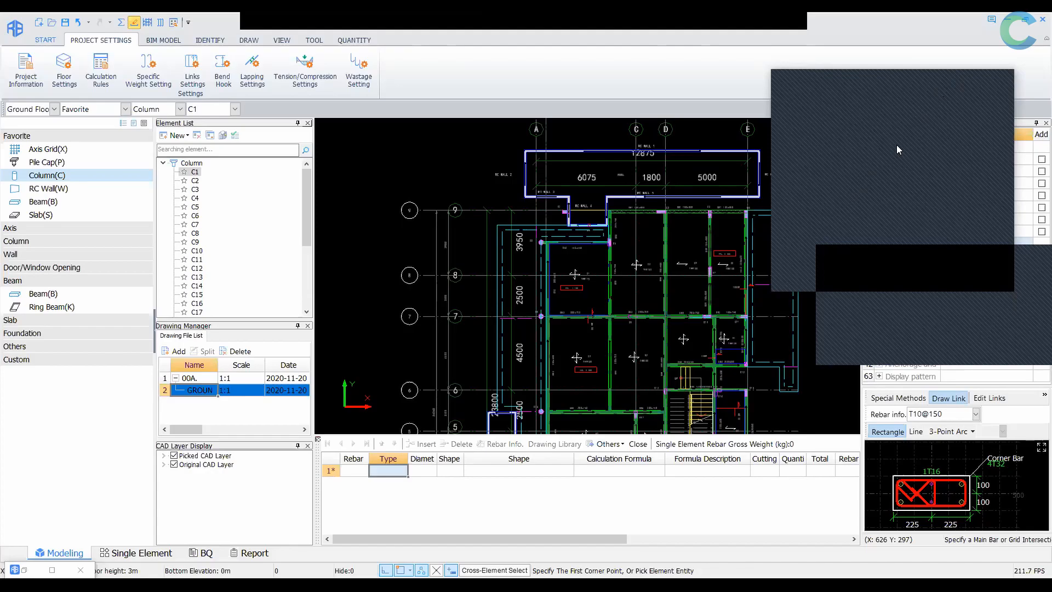
pyautogui.click(561, 344)
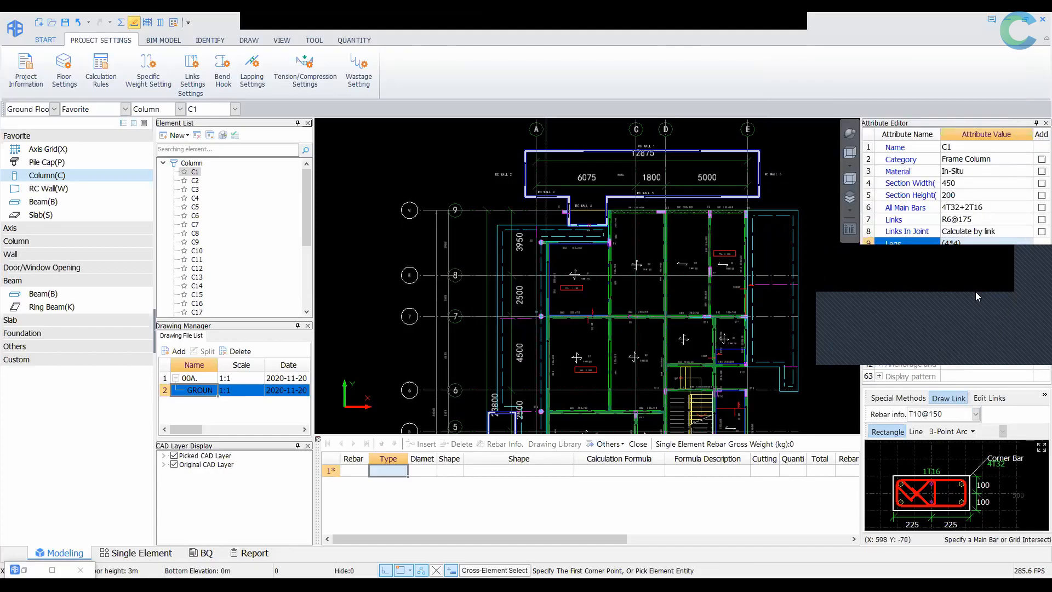
pyautogui.click(52, 569)
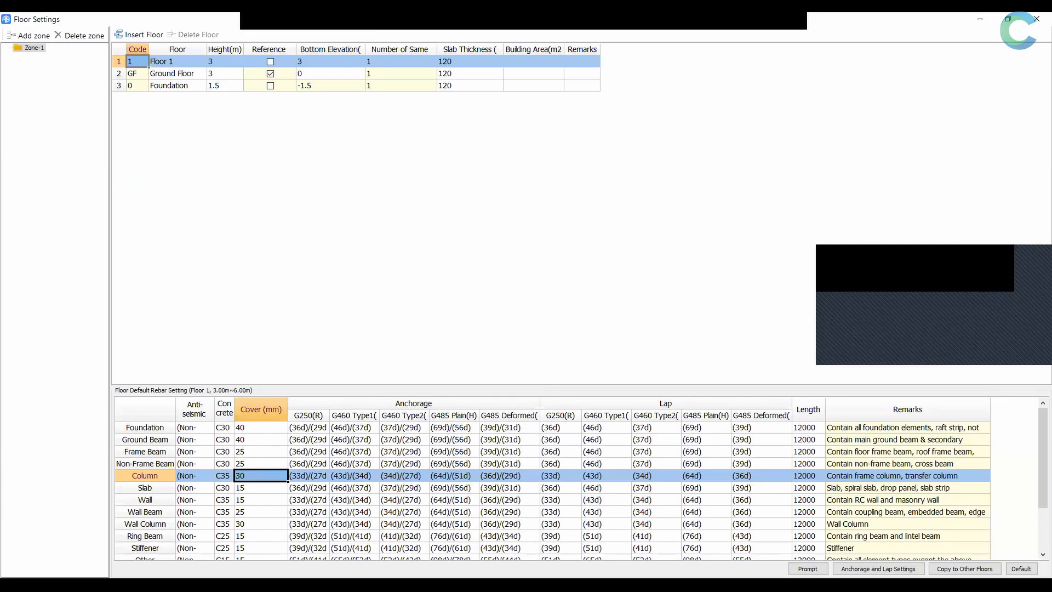
pyautogui.click(1036, 19)
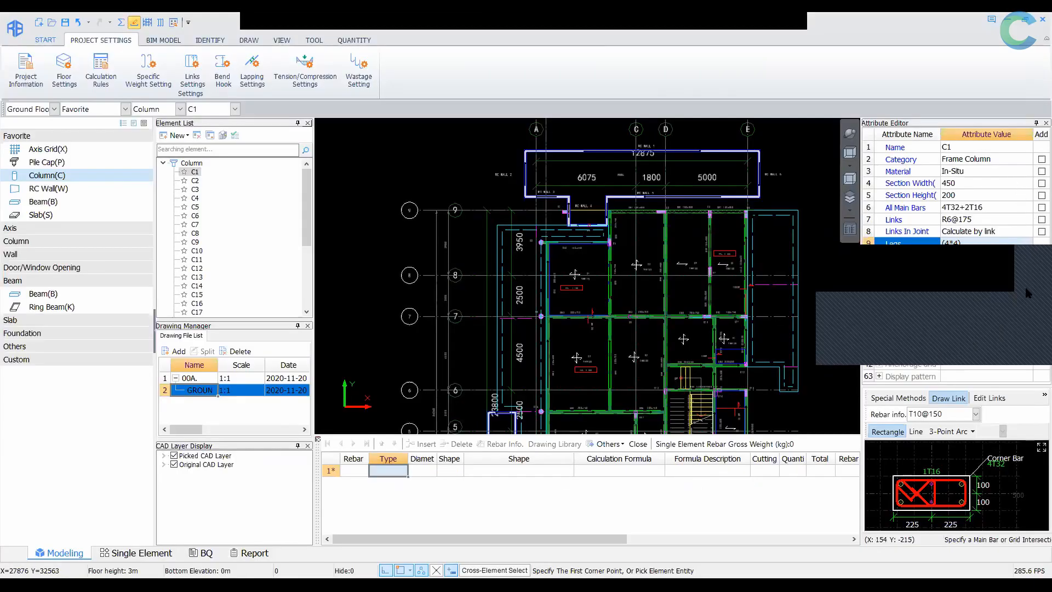
# Expand column C1's additional attributes and select its cover attribute to read the input hint
pyautogui.scroll(-1, 886, 365)
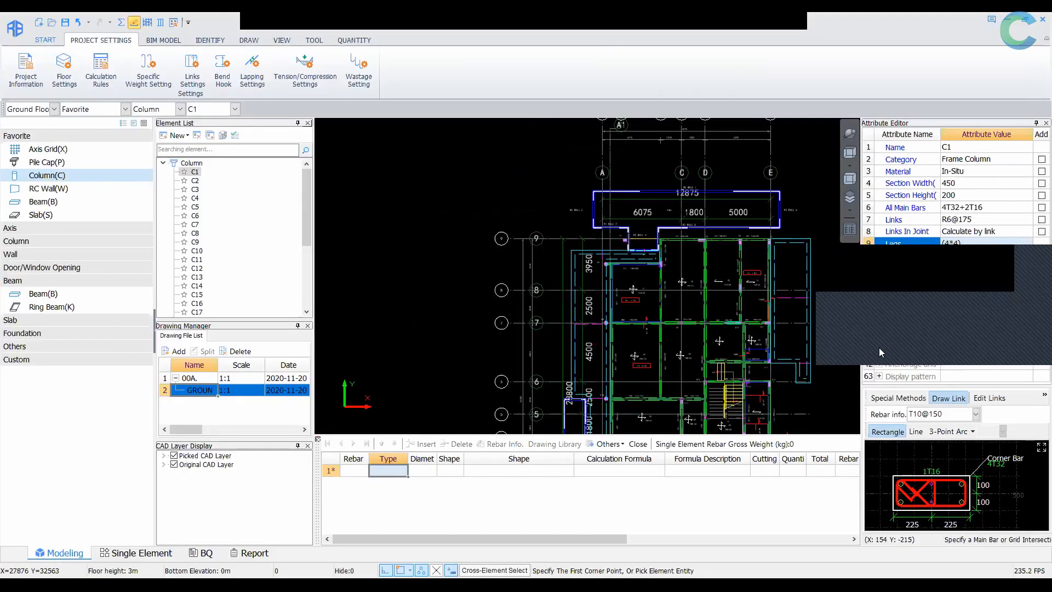
pyautogui.scroll(-2, 958, 330)
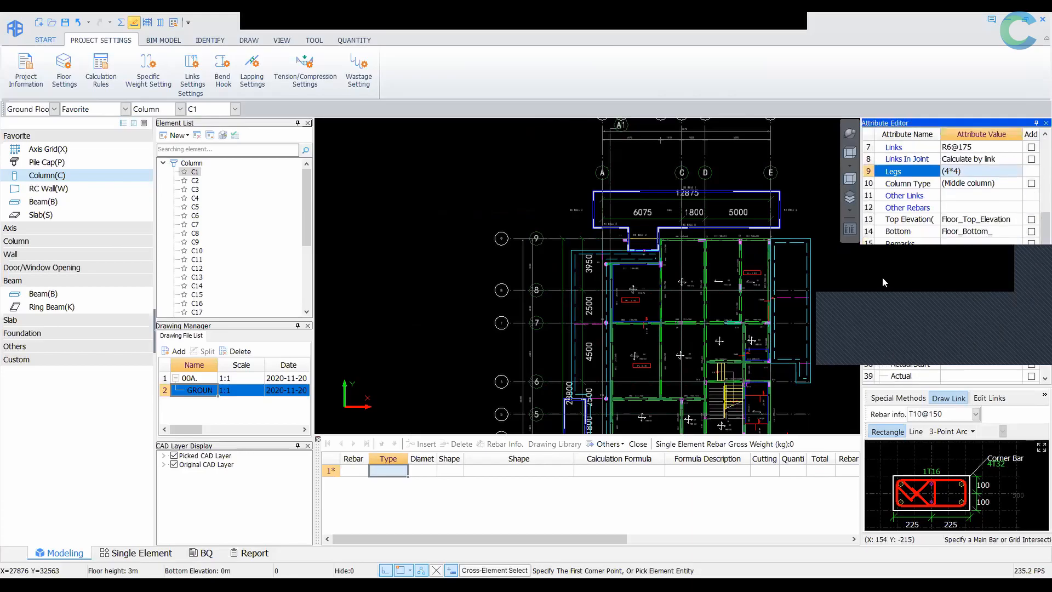
pyautogui.click(881, 268)
pyautogui.click(958, 284)
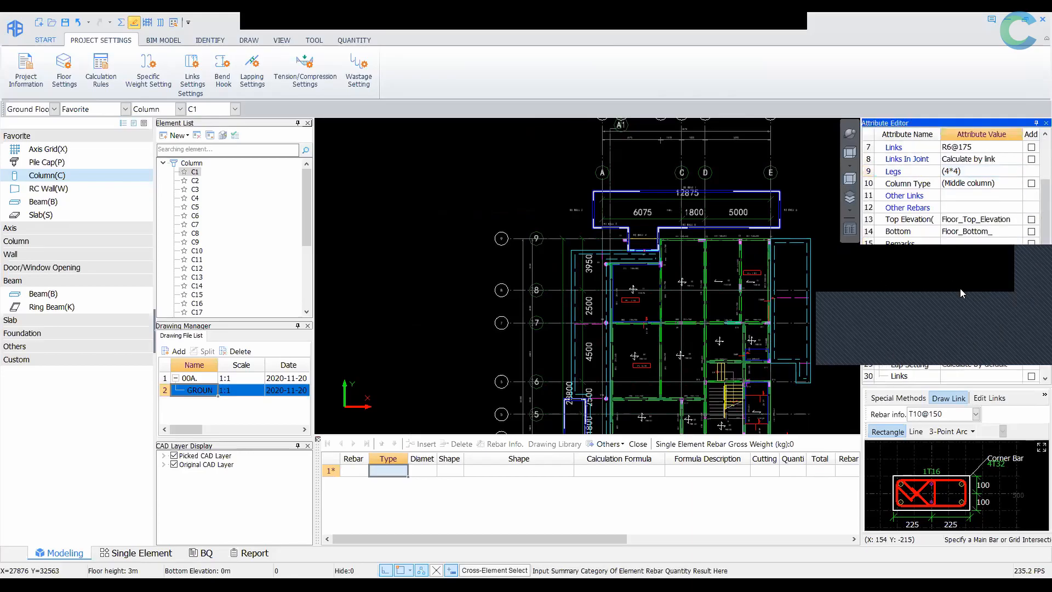
pyautogui.click(960, 288)
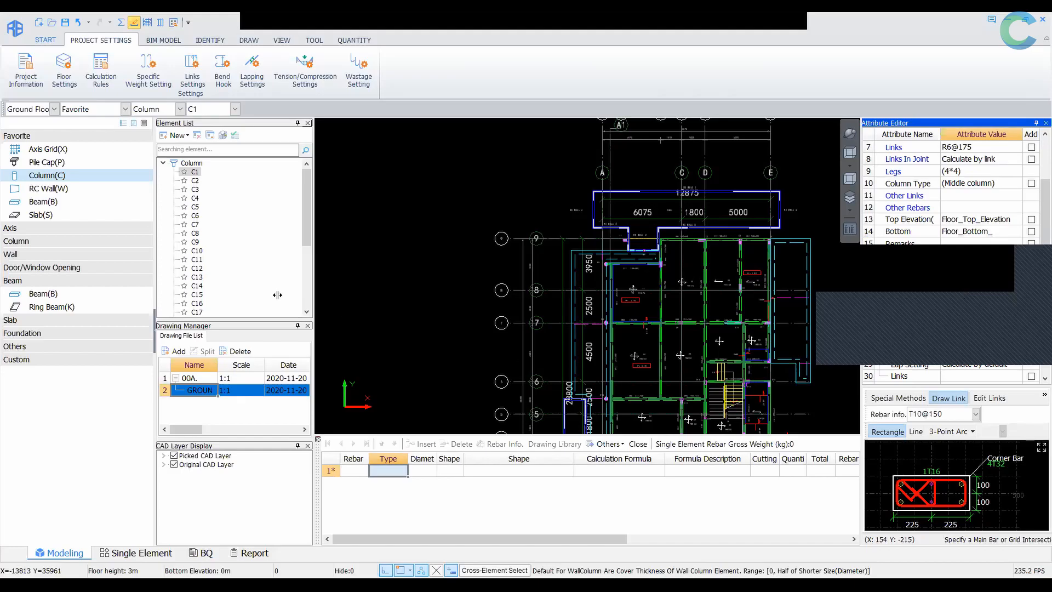
# Switch to the Pile Cap element type under Foundation and create a new pile cap
pyautogui.click(47, 332)
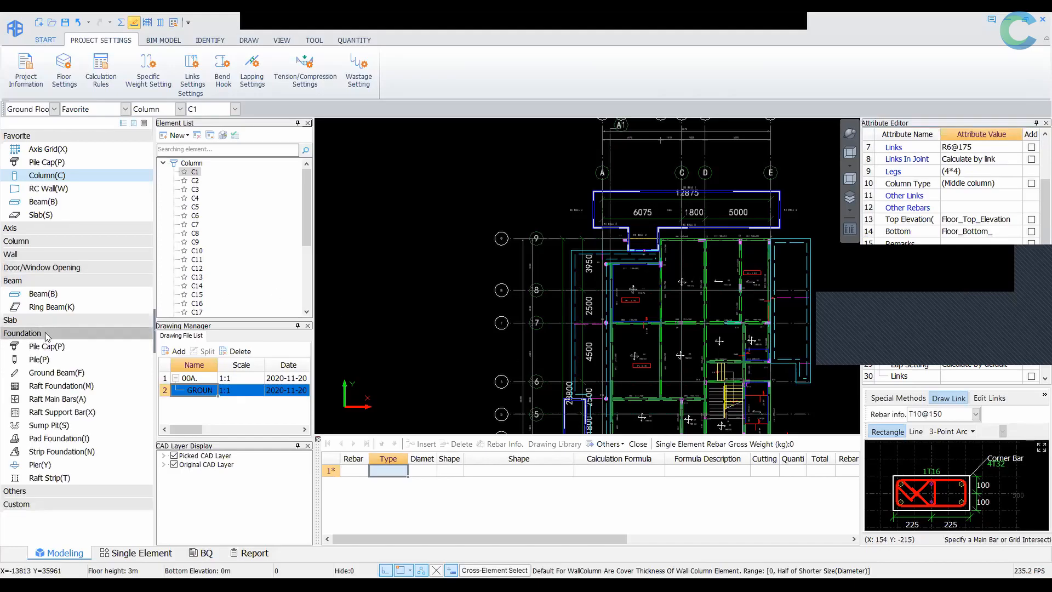
pyautogui.click(43, 346)
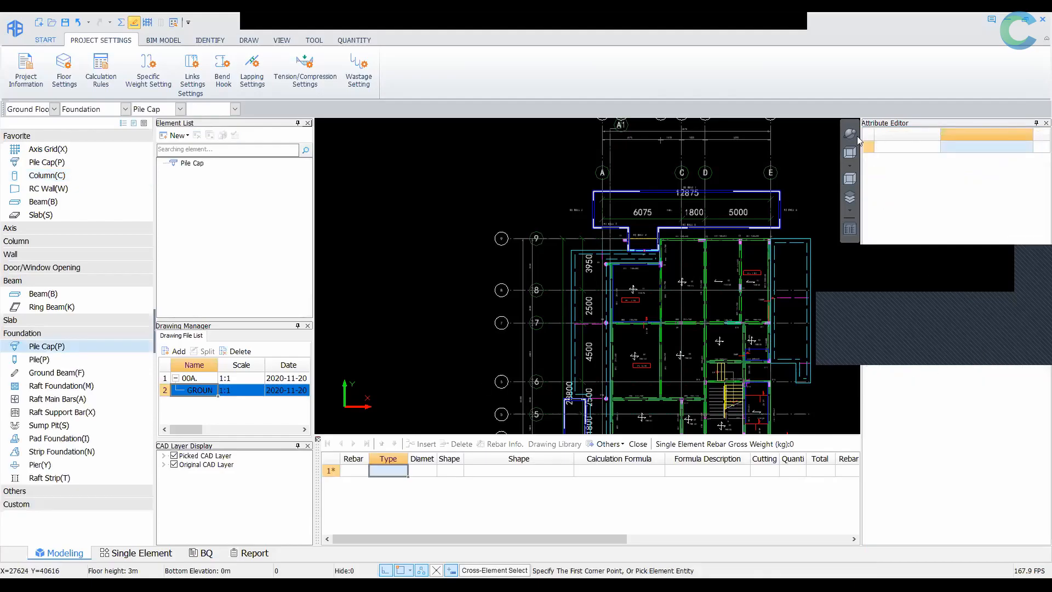
pyautogui.click(178, 135)
pyautogui.click(178, 148)
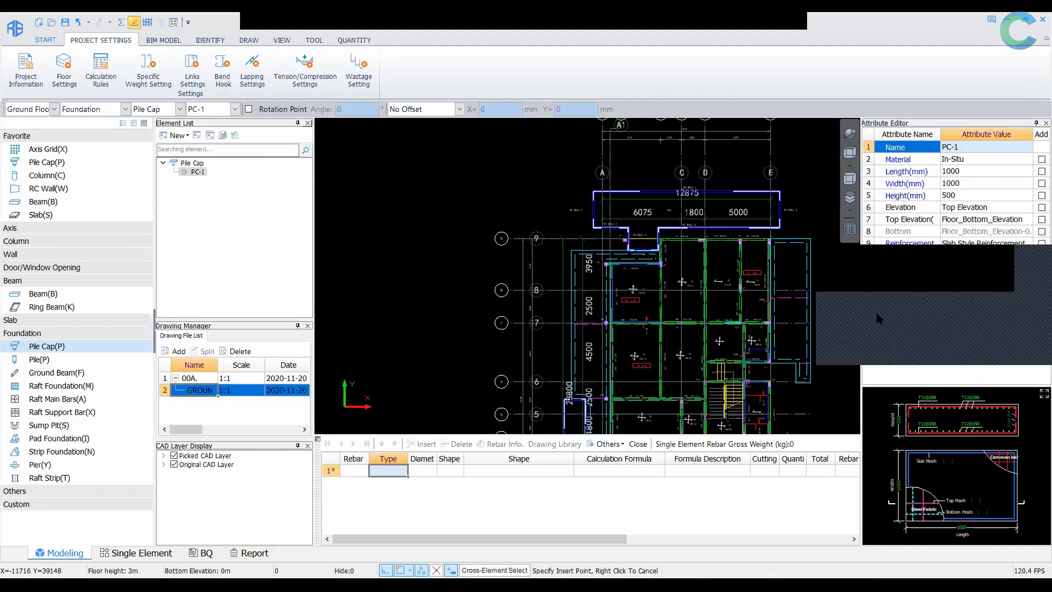
# Examine the input hint for the new pile cap's cover attribute
pyautogui.scroll(-2, 951, 316)
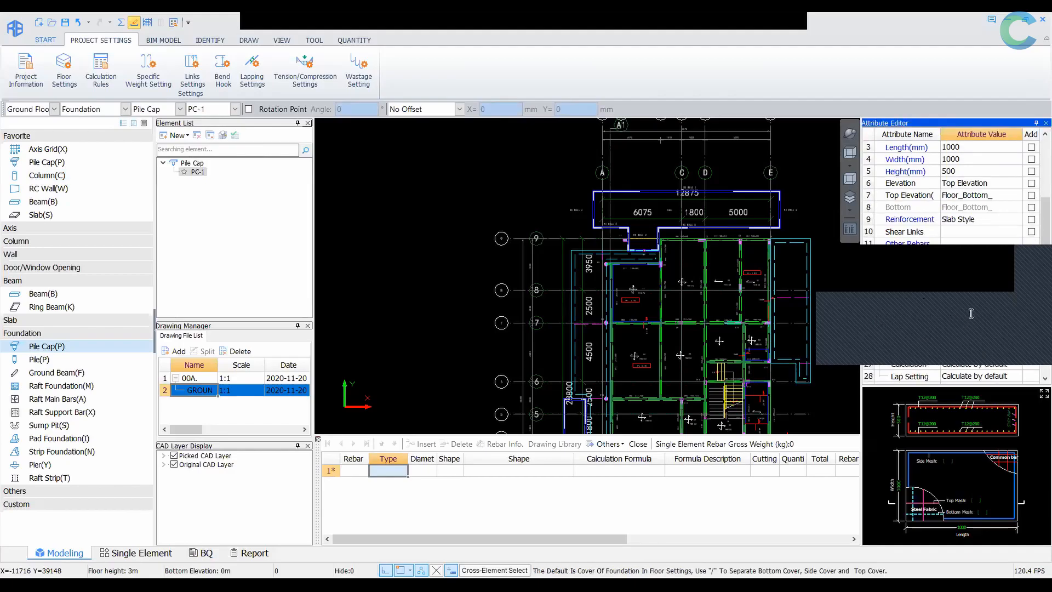
pyautogui.press('ctrl')
pyautogui.press('ctrl')
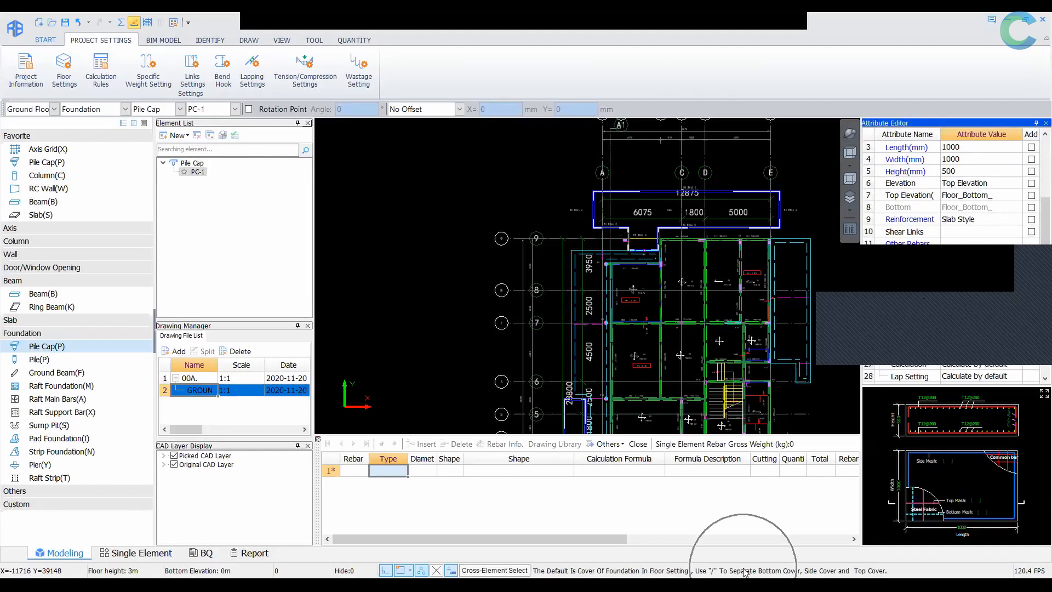
pyautogui.press('ctrl')
pyautogui.press('ctrl')
pyautogui.press('ctrl')
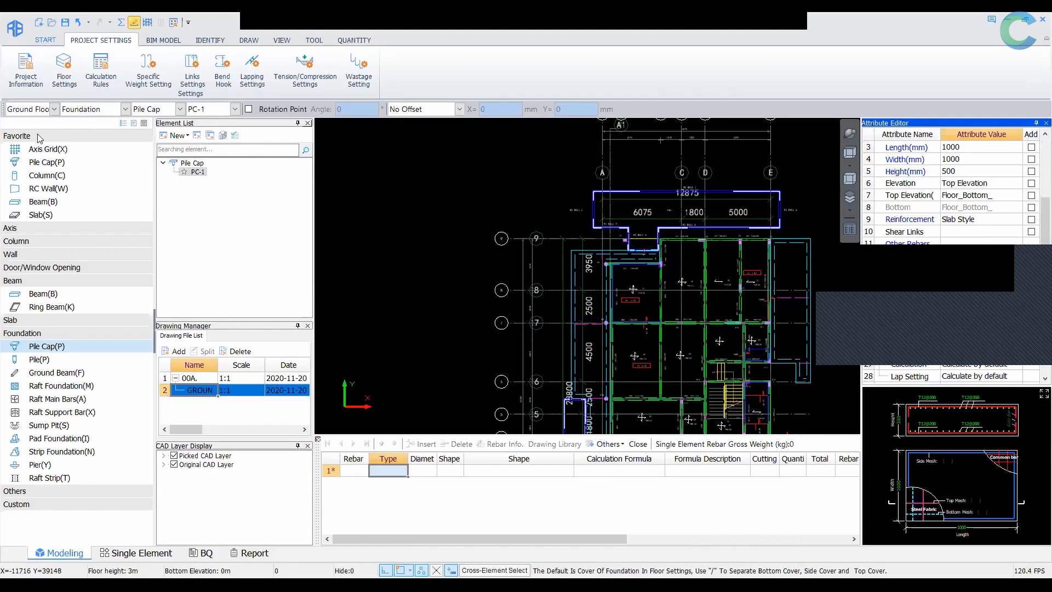
# Expand the Axis and Column element groups and switch back to the Column element type to view the Ground Floor columns
pyautogui.click(27, 229)
pyautogui.click(22, 282)
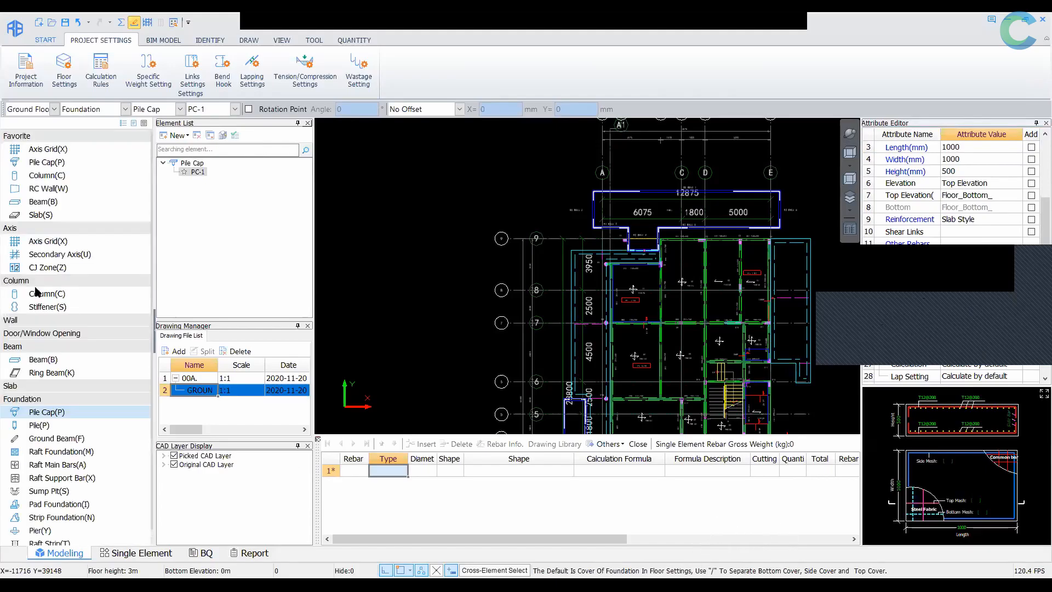
pyautogui.click(48, 294)
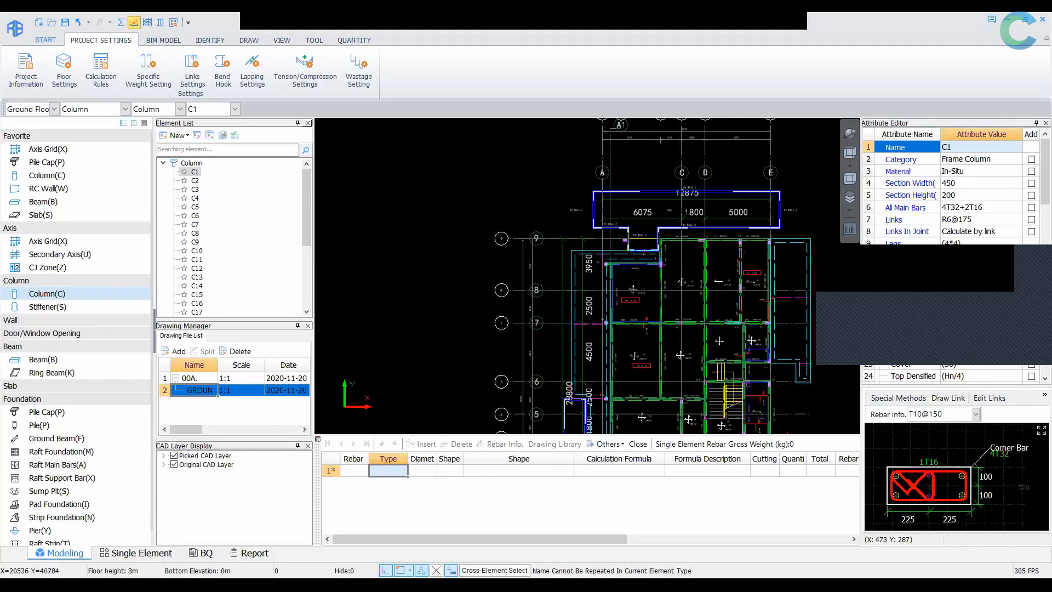
pyautogui.scroll(5, 661, 247)
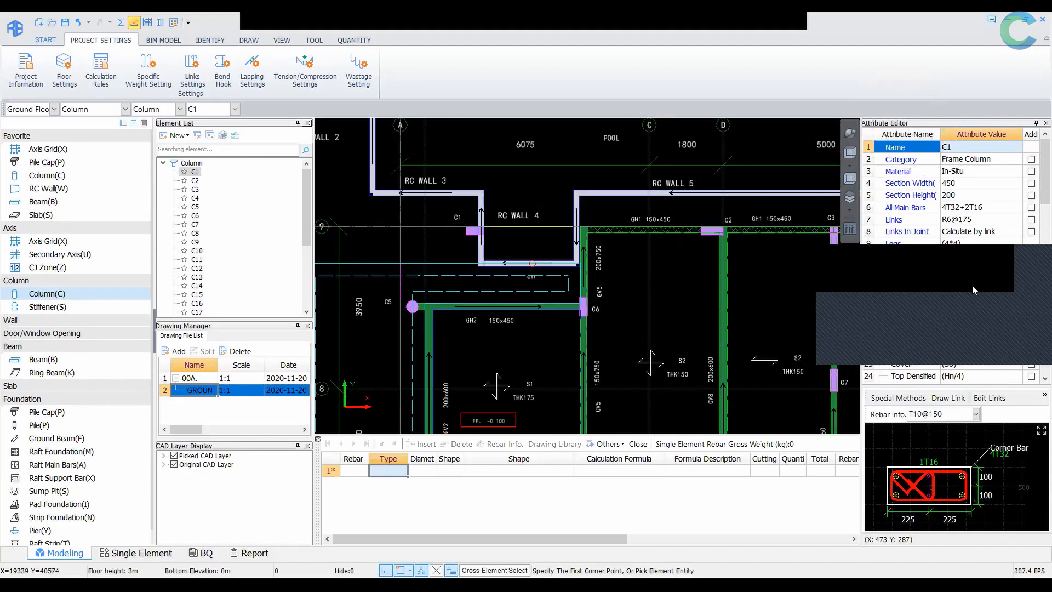
pyautogui.click(981, 369)
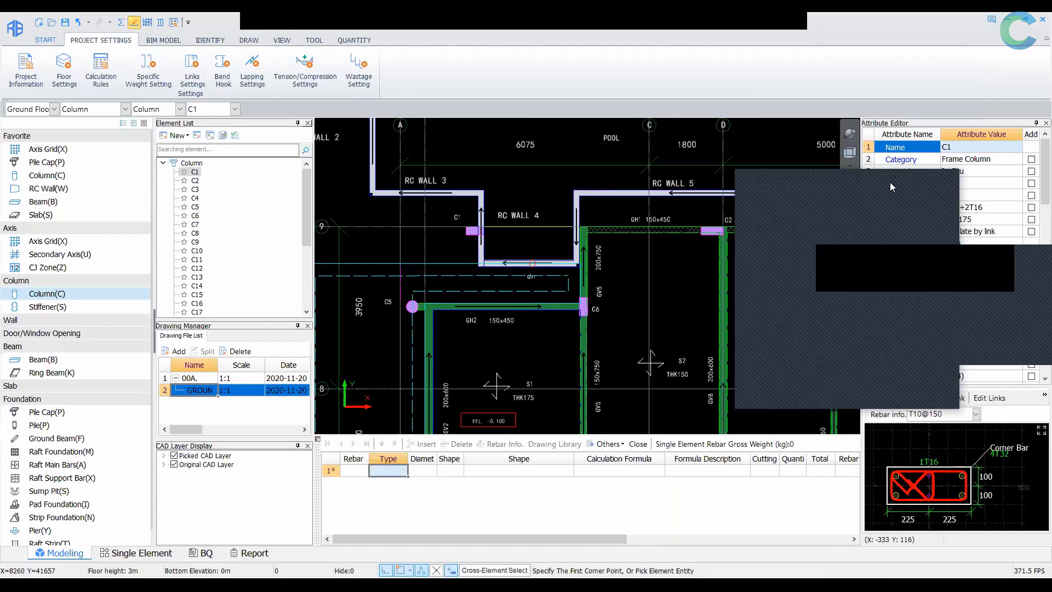
pyautogui.click(224, 74)
pyautogui.click(825, 142)
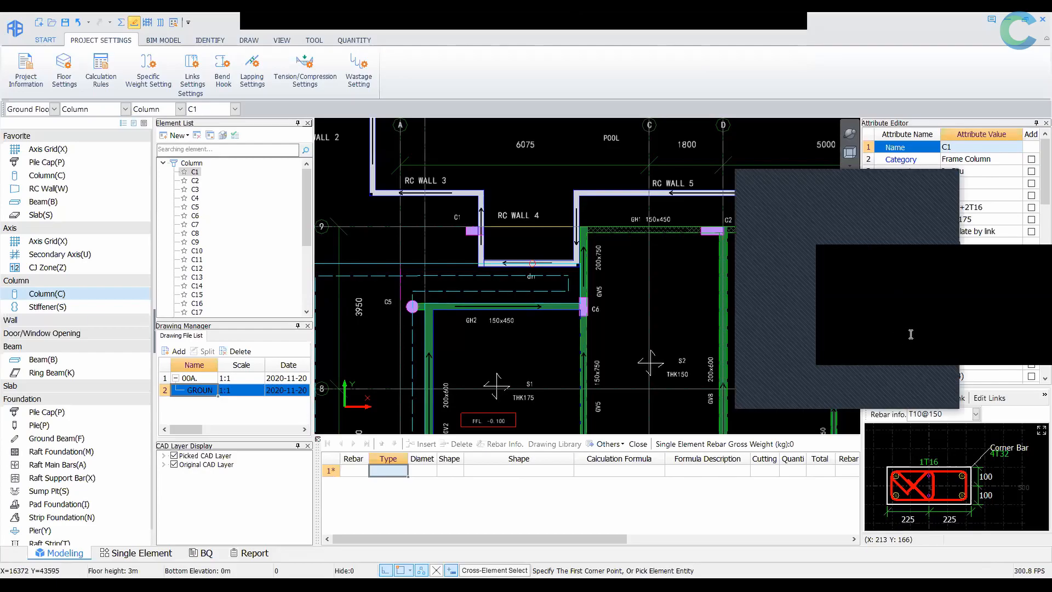
pyautogui.click(950, 186)
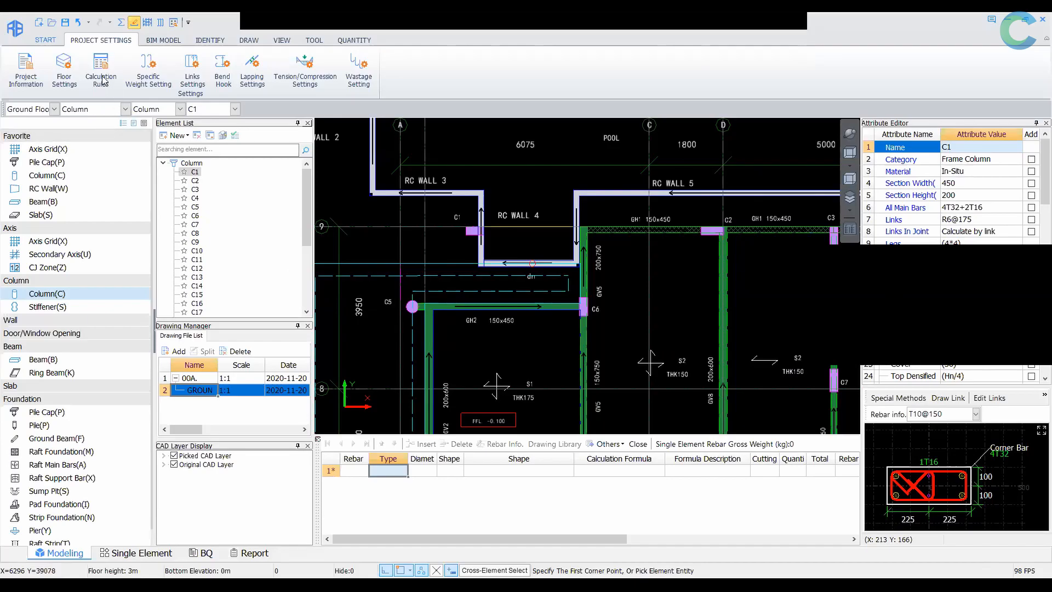
# Open the floor settings and review the column anchorage and lap defaults for the Ground Floor and Foundation
pyautogui.click(65, 79)
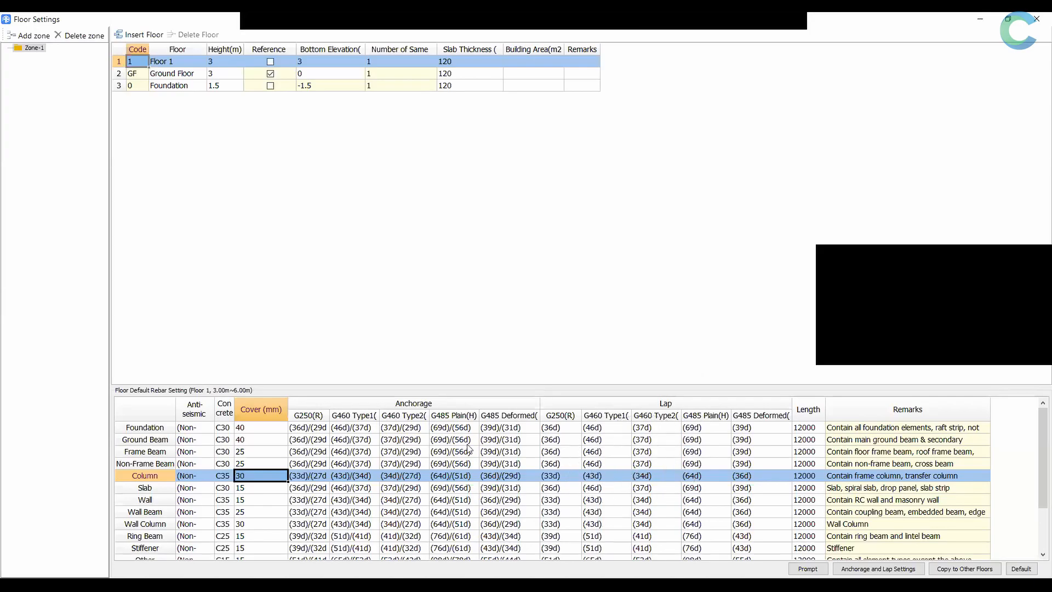
pyautogui.click(180, 77)
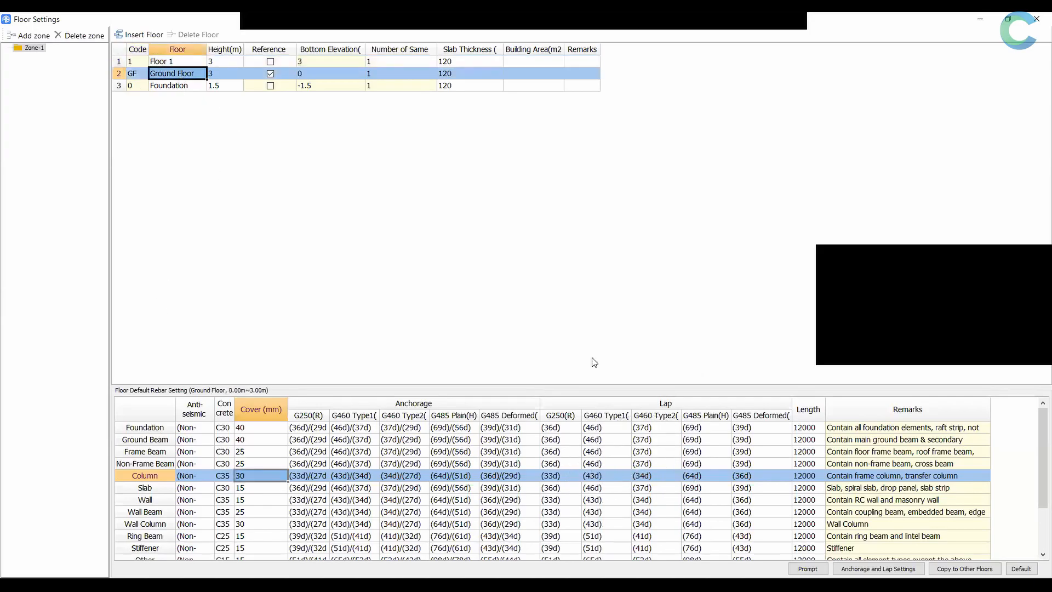
pyautogui.click(177, 87)
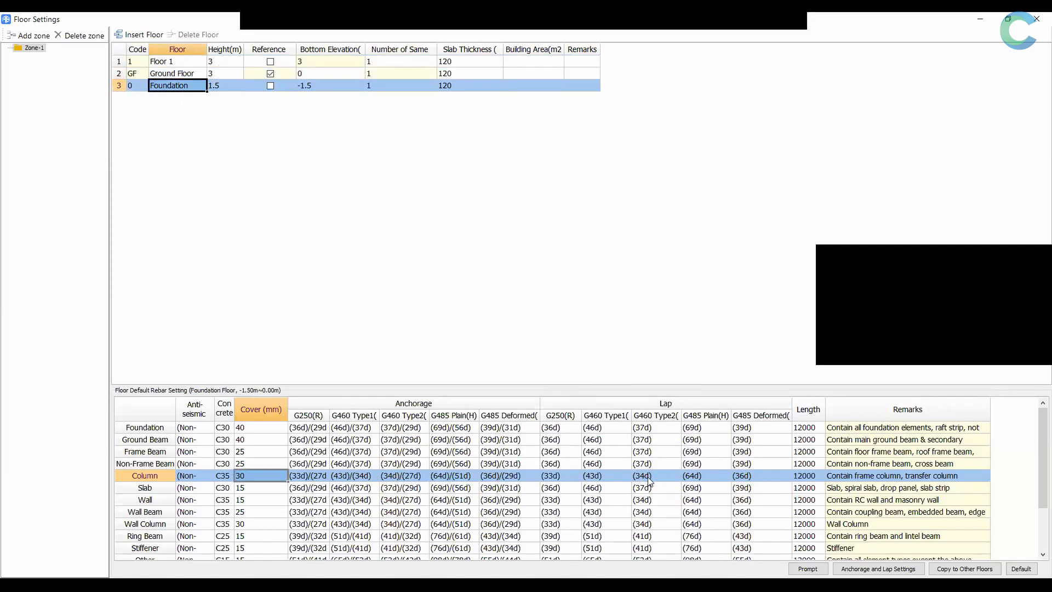
pyautogui.click(701, 463)
# Read the explanatory notes on reference floors, anchorage and lap, and close the floor settings
pyautogui.click(807, 568)
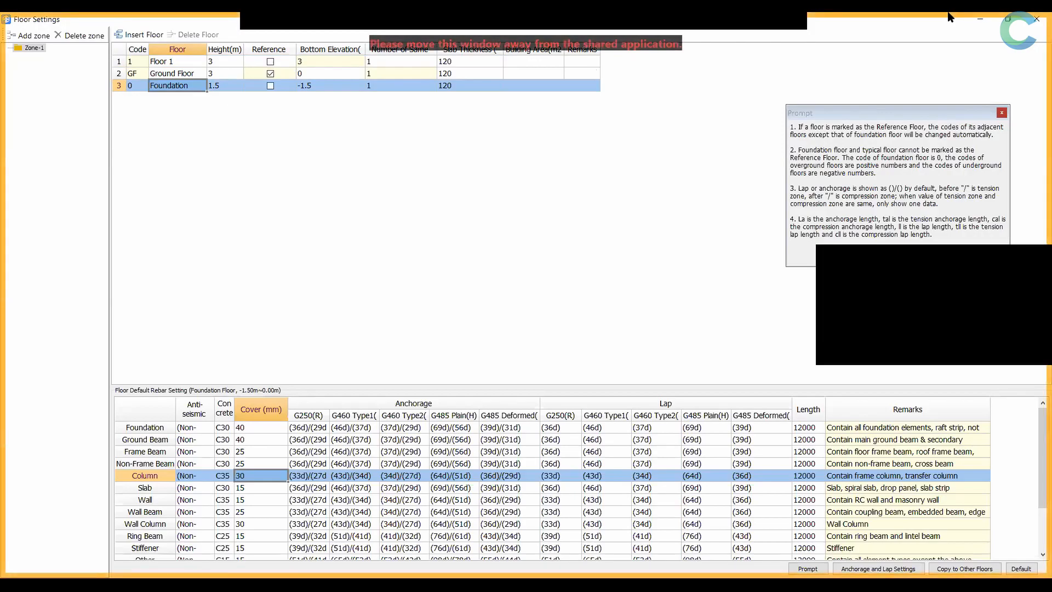
pyautogui.click(1002, 113)
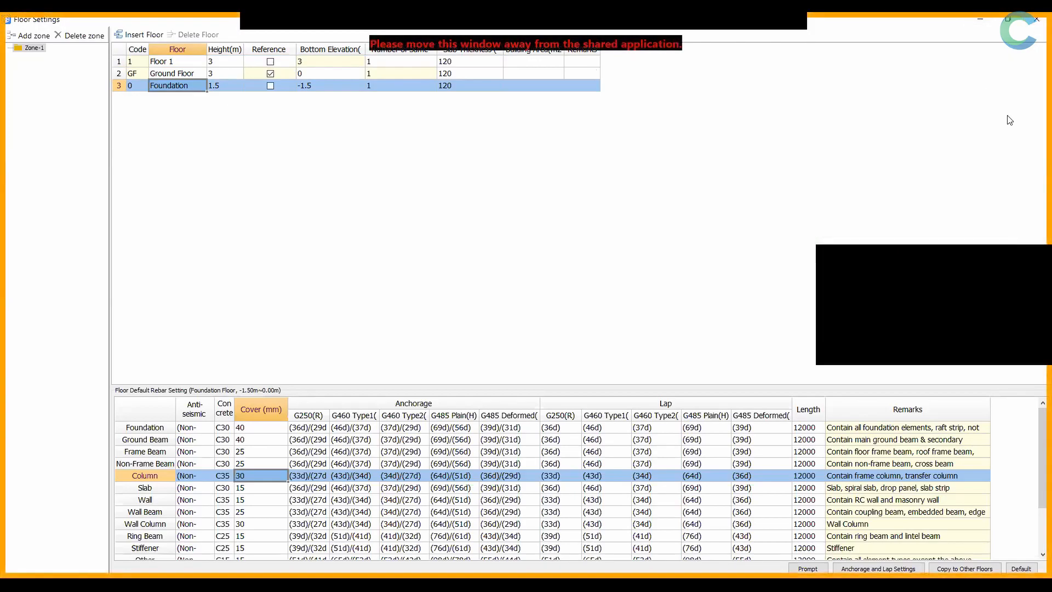
pyautogui.click(1035, 20)
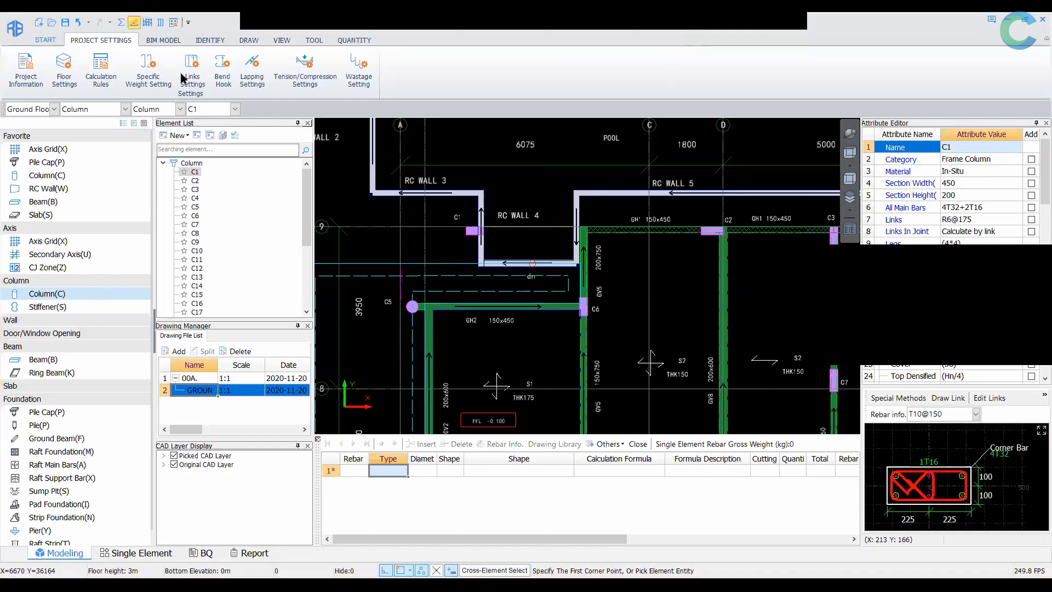
# Review the Bend & Hook links, hooks and bend adjustment settings, and close them
pyautogui.click(222, 80)
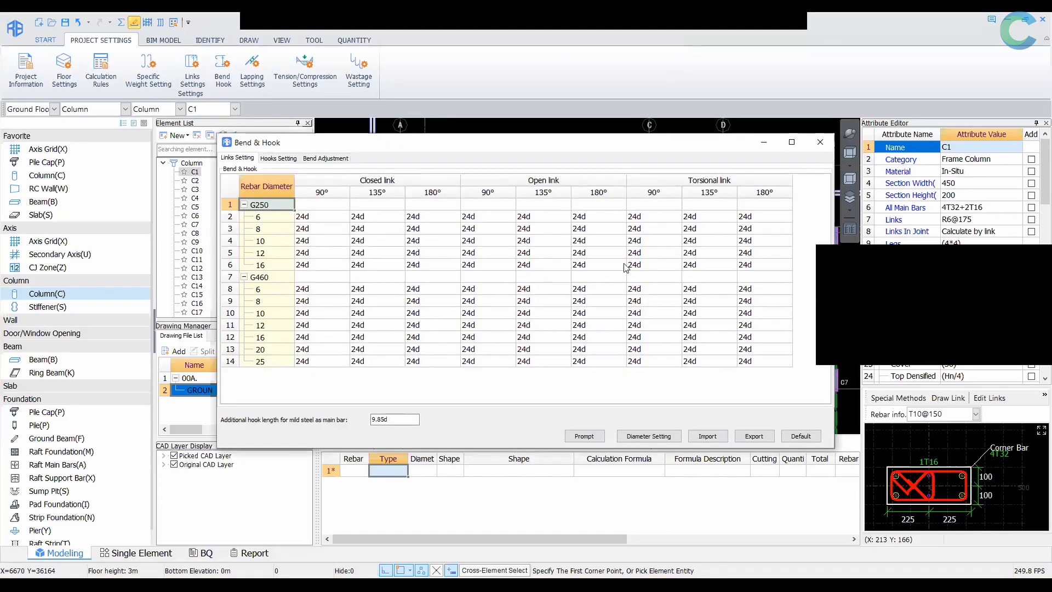
pyautogui.press('ctrl')
pyautogui.press('ctrl')
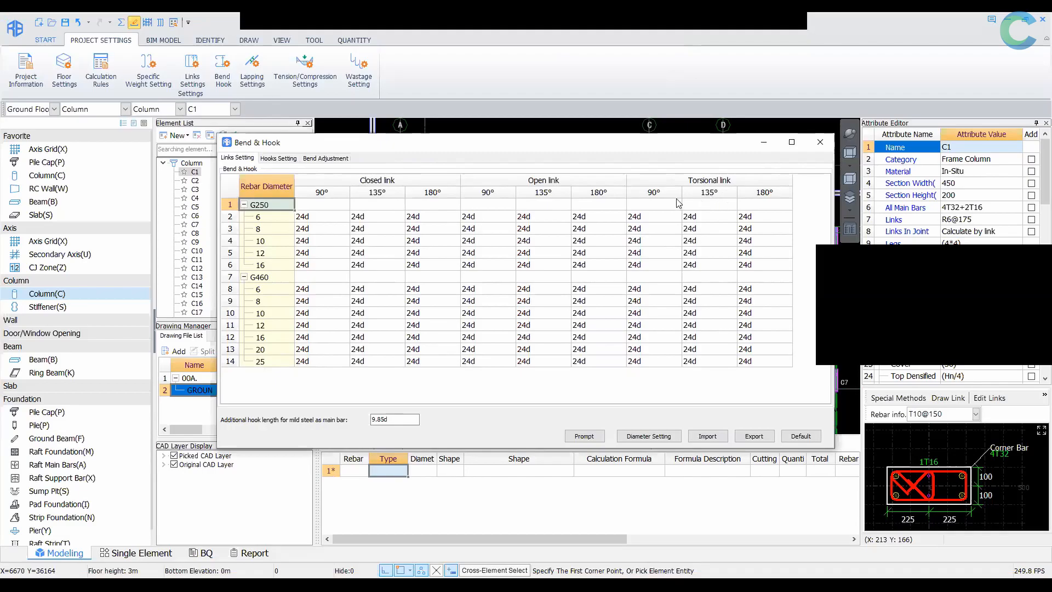
pyautogui.click(279, 159)
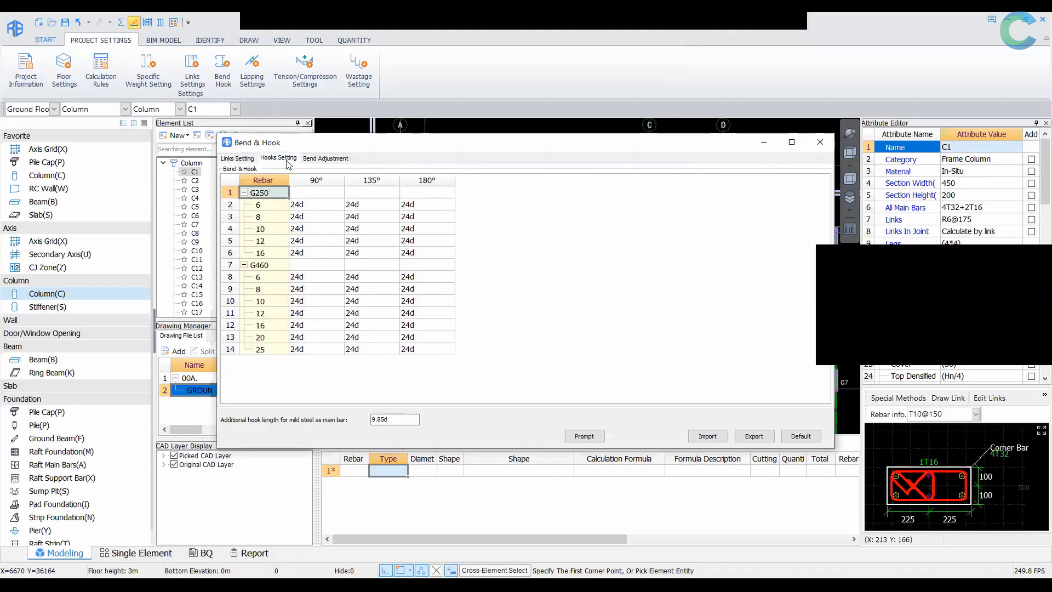
pyautogui.click(341, 159)
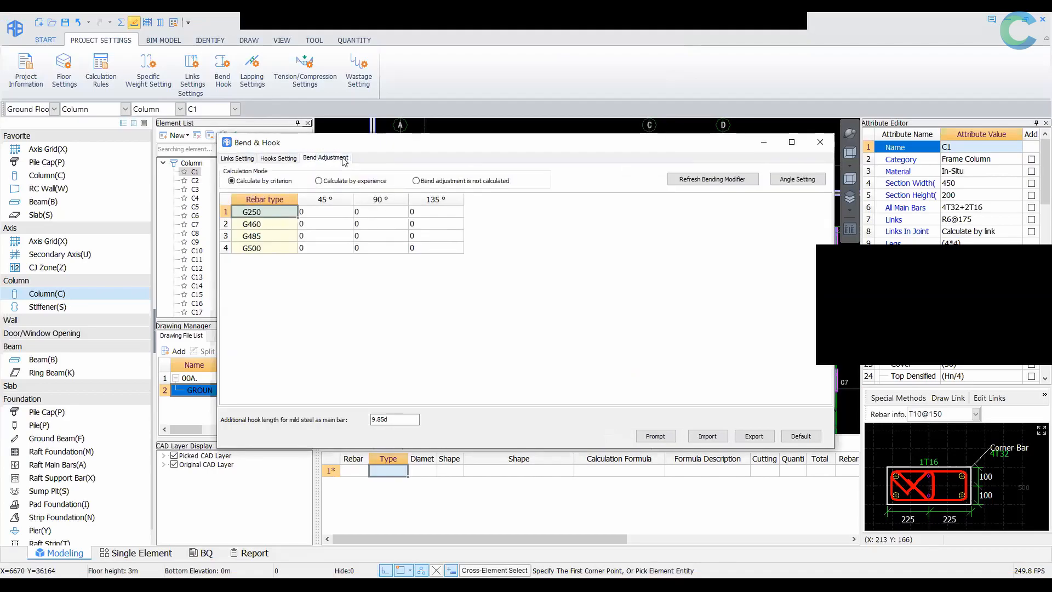
pyautogui.click(820, 141)
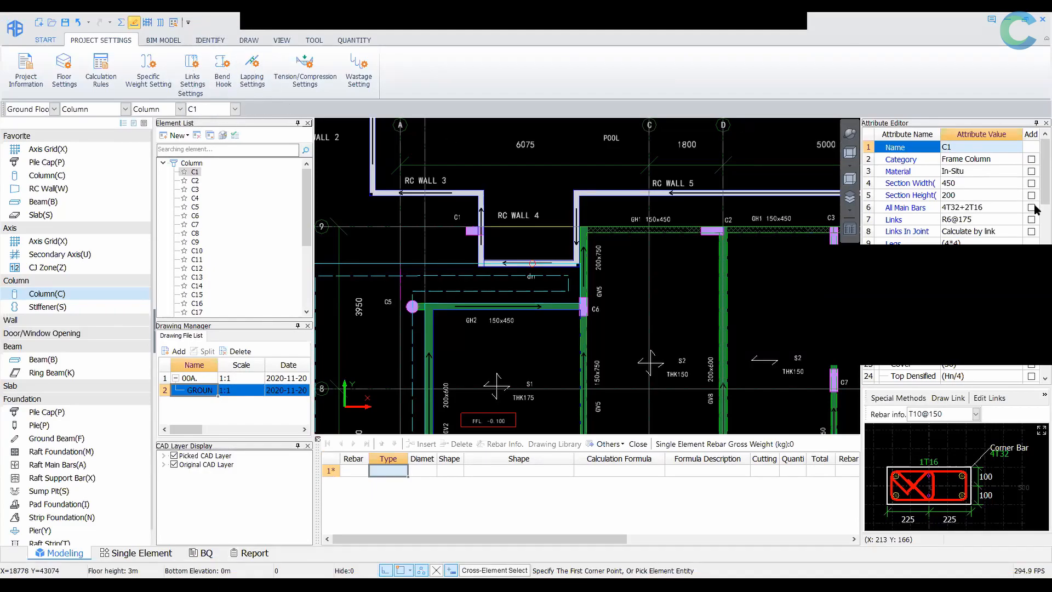
# Examine the remaining attributes of column C1, including the scheduled and actual construction dates
pyautogui.scroll(-5, 1035, 192)
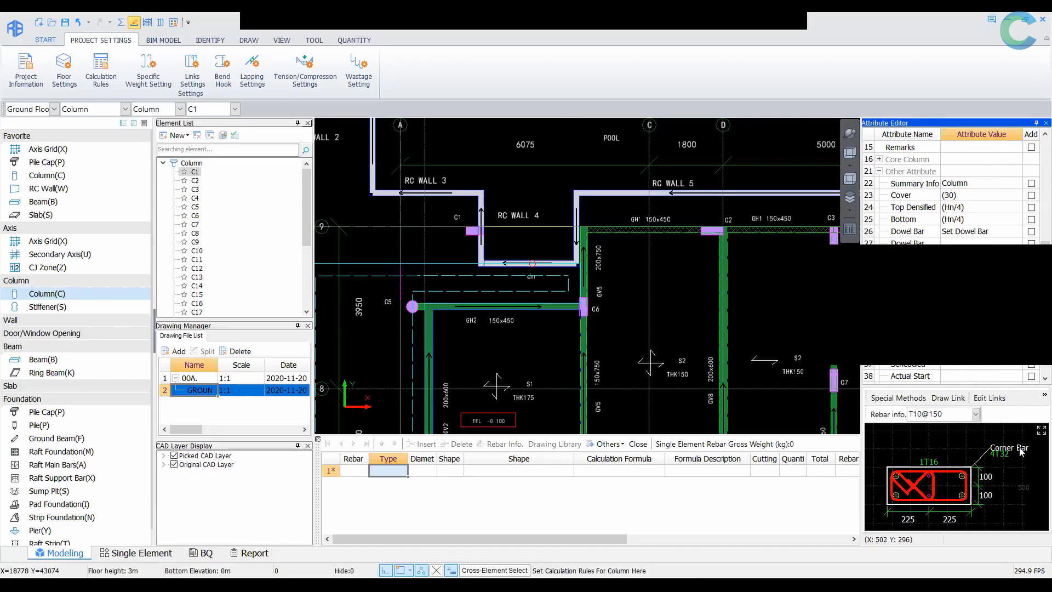
pyautogui.click(1017, 366)
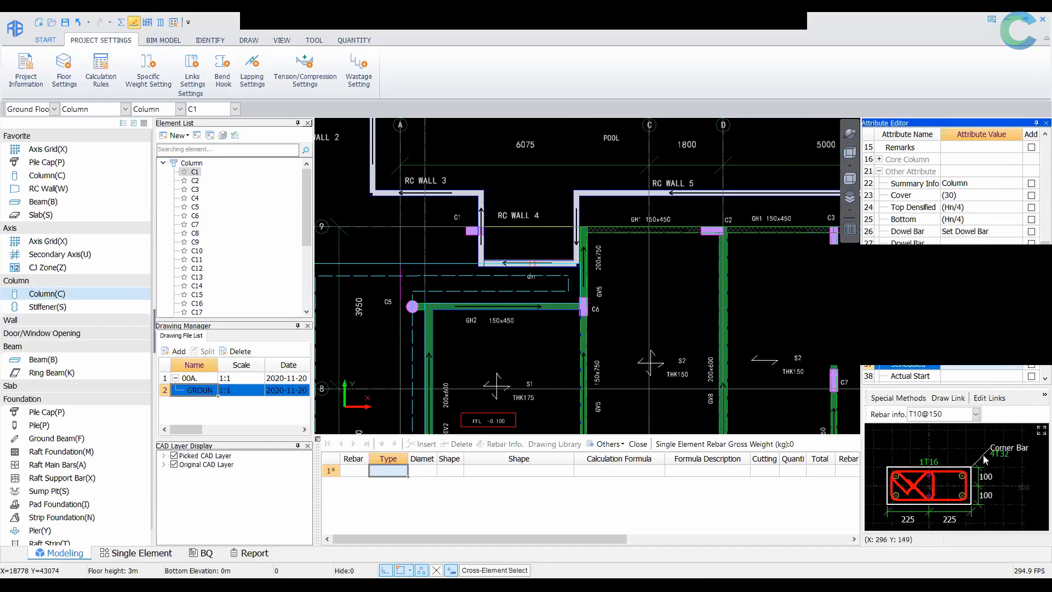
pyautogui.scroll(-1, 982, 455)
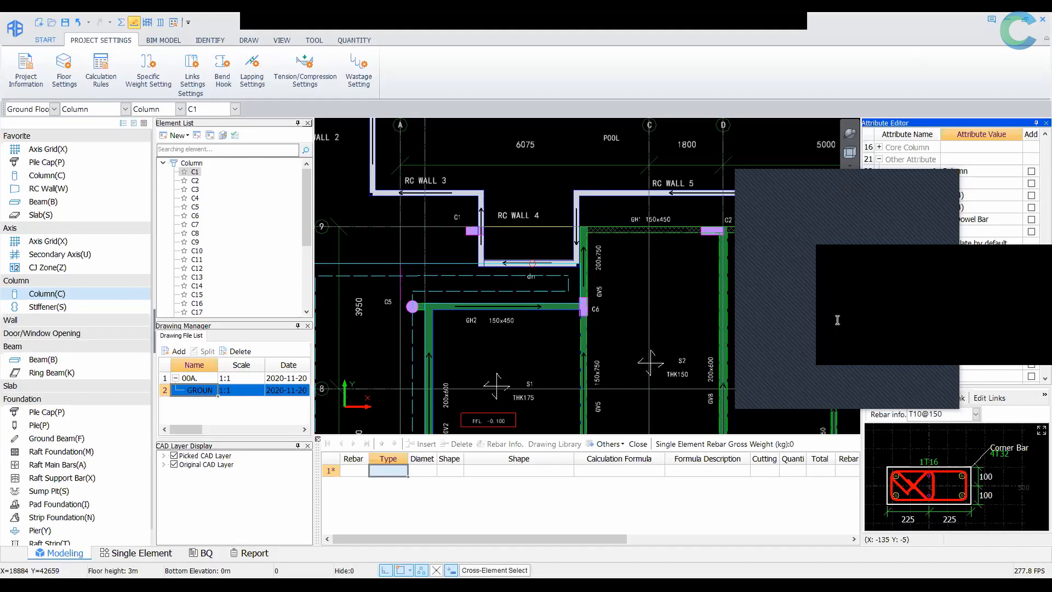
pyautogui.click(948, 181)
# View the rebar quantity by category for all elements on Floor 1, Ground Floor and Foundation Floor
pyautogui.click(351, 40)
pyautogui.click(410, 71)
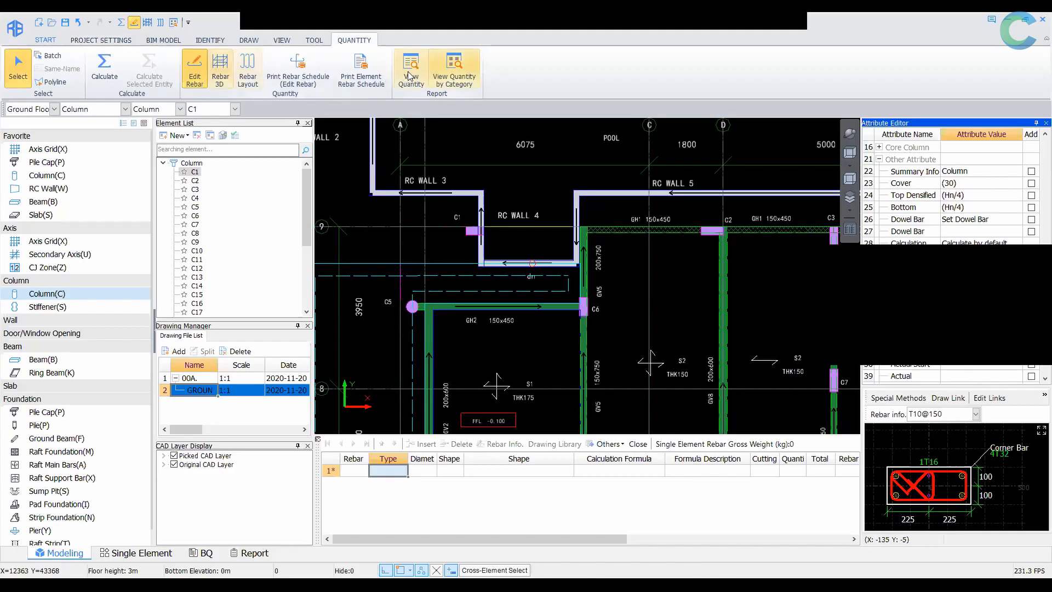
pyautogui.click(440, 78)
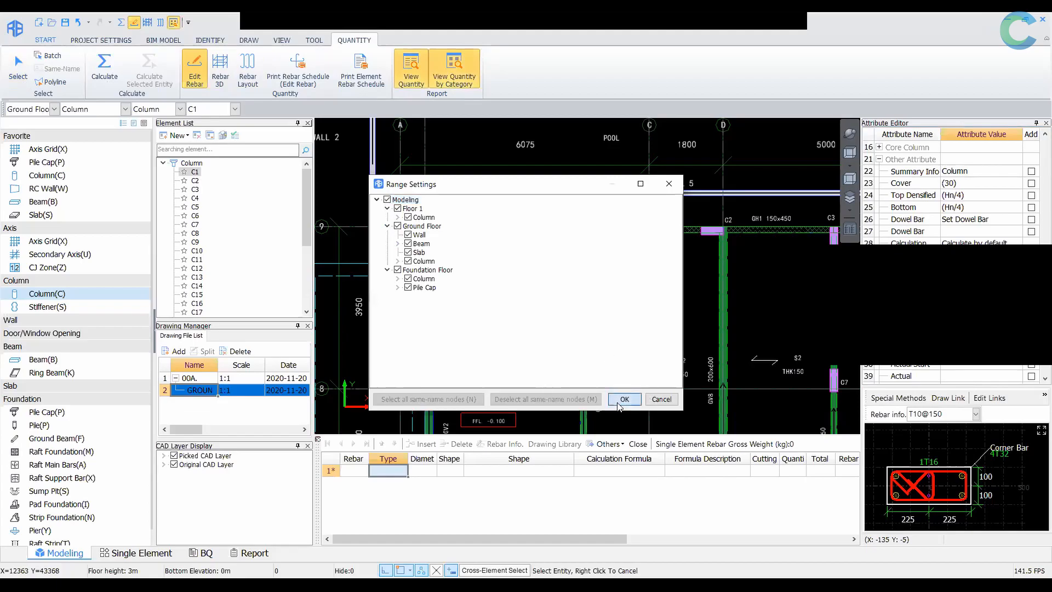
pyautogui.click(624, 398)
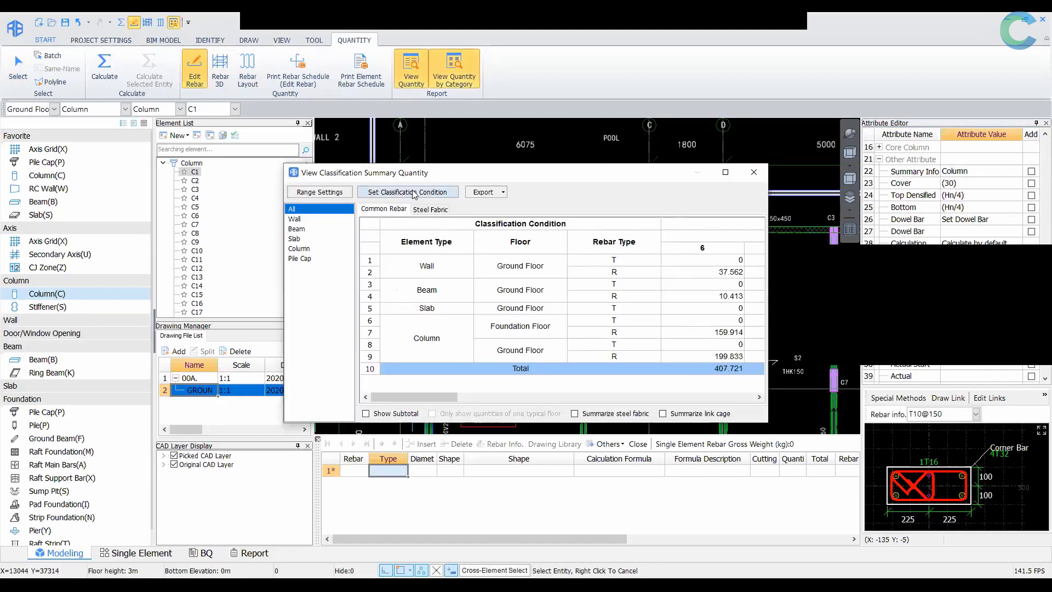
# Add Remarks to the common rebar classification conditions and move it up to sit directly above Floor
pyautogui.click(407, 193)
pyautogui.scroll(-2, 509, 236)
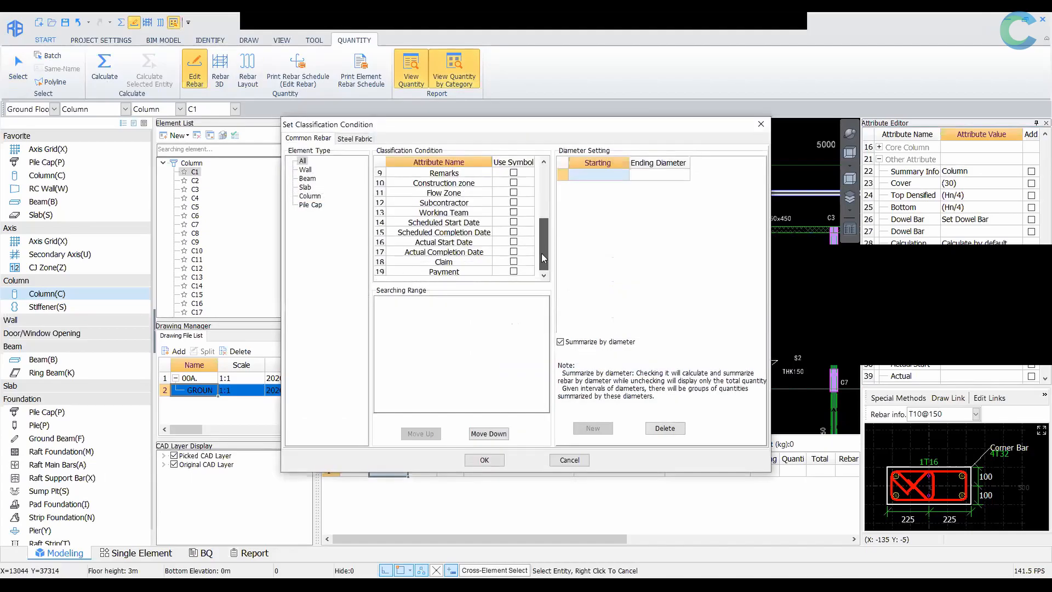
pyautogui.scroll(2, 520, 245)
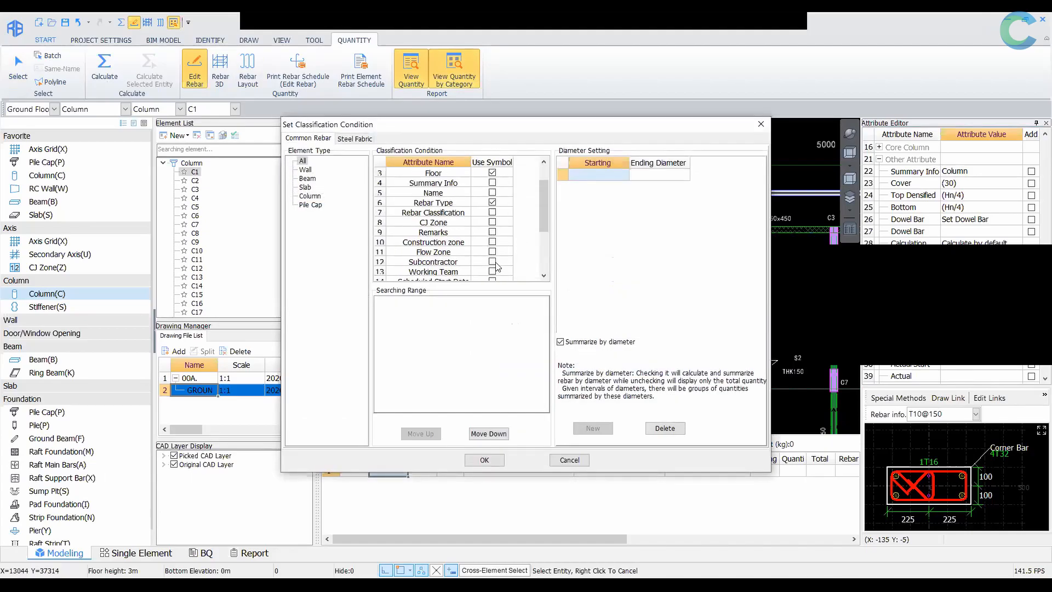
pyautogui.scroll(-1, 498, 263)
pyautogui.scroll(-1, 502, 249)
pyautogui.scroll(2, 502, 247)
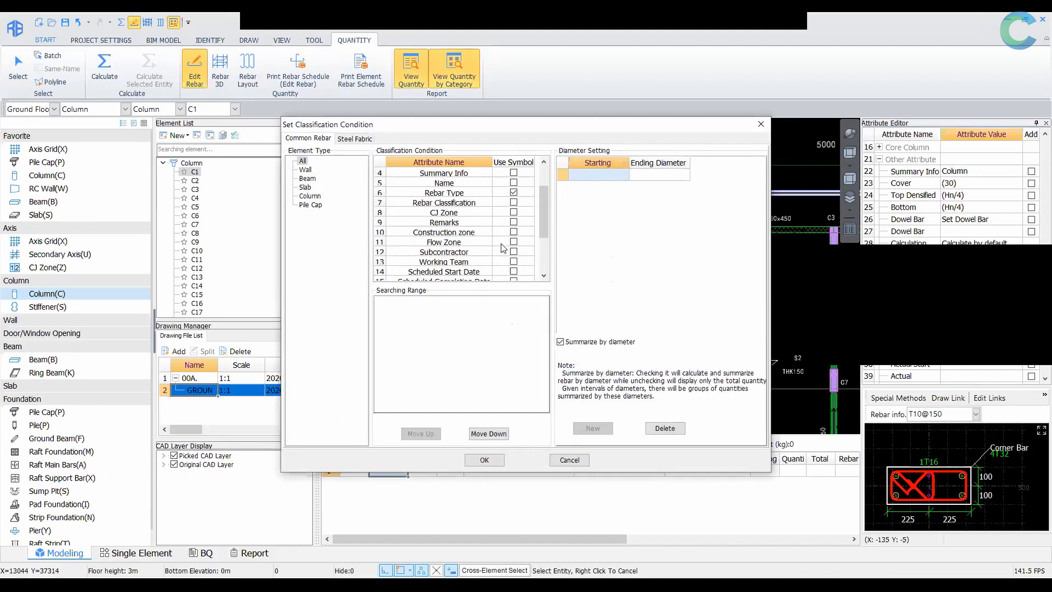
pyautogui.click(491, 232)
pyautogui.click(428, 433)
pyautogui.click(428, 432)
pyautogui.click(428, 433)
pyautogui.click(429, 433)
pyautogui.click(429, 432)
pyautogui.click(429, 433)
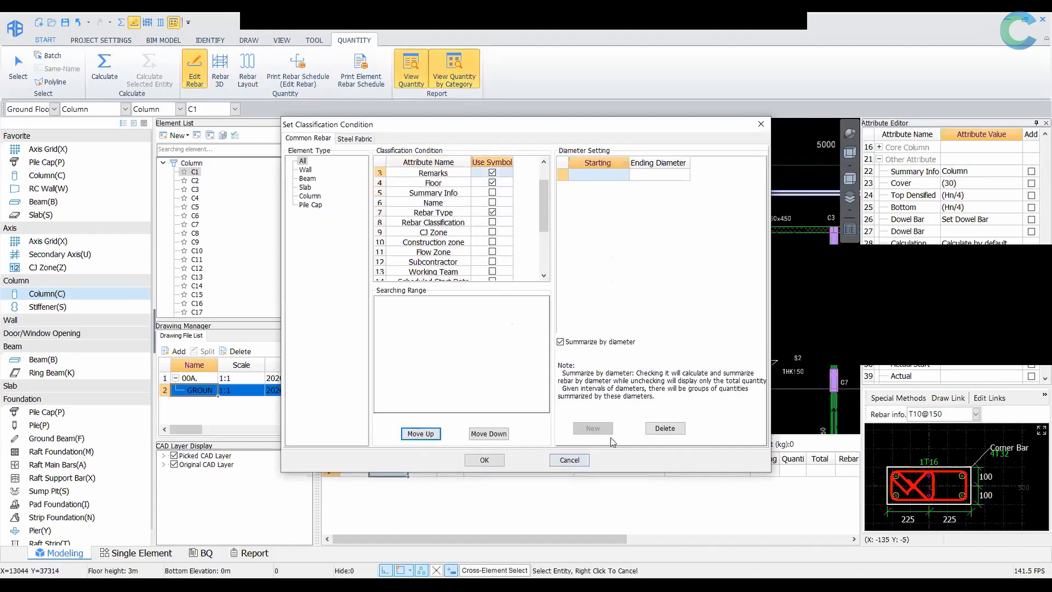
pyautogui.click(483, 460)
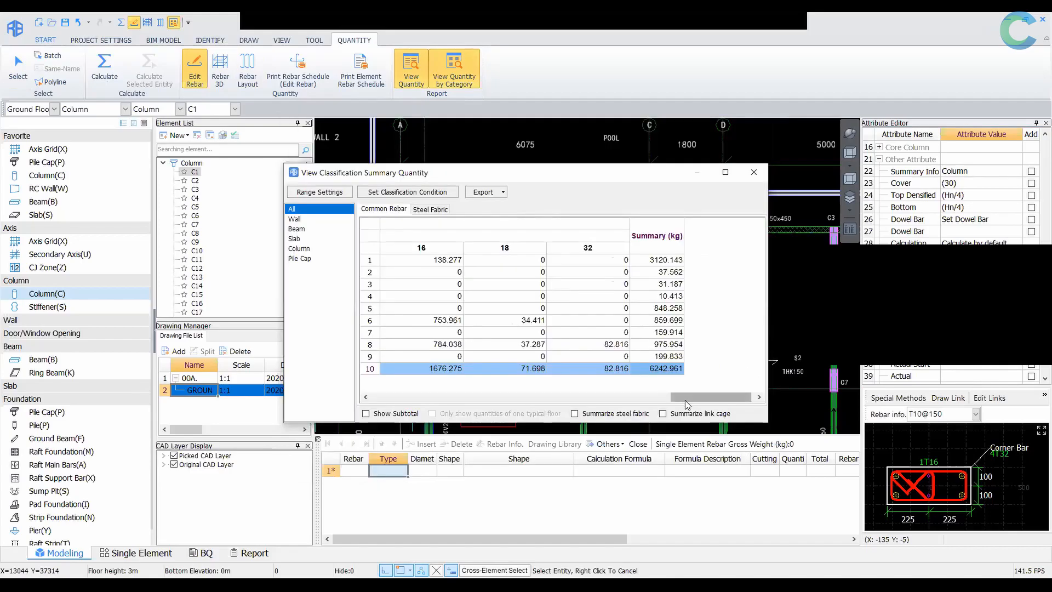
# Review the Remarks and other classification columns in the quantity summary, and close the summary
pyautogui.moveTo(691, 398); pyautogui.dragTo(379, 398)
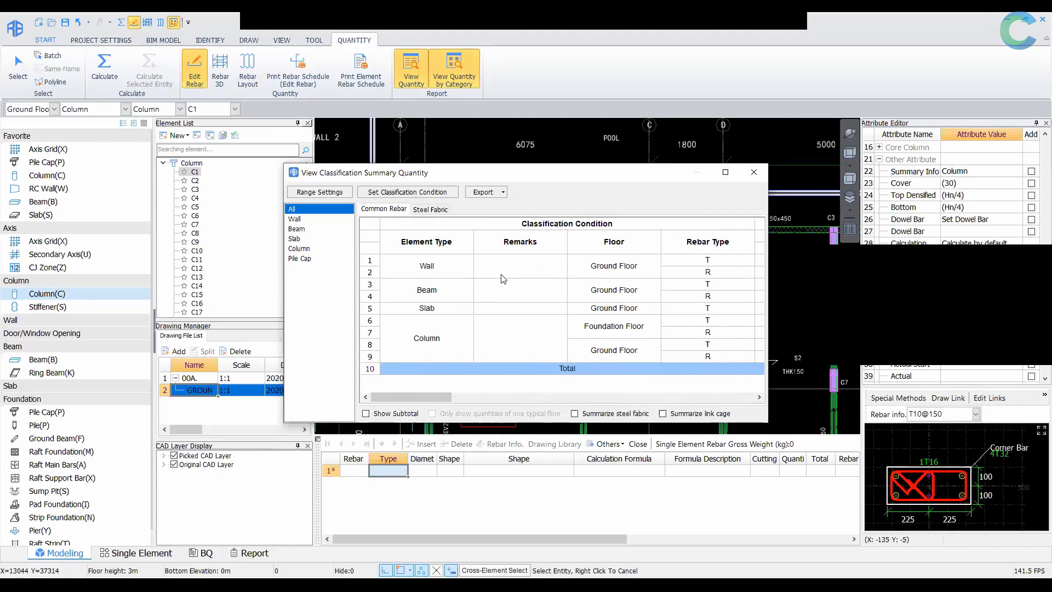
pyautogui.press('ctrl')
pyautogui.click(754, 172)
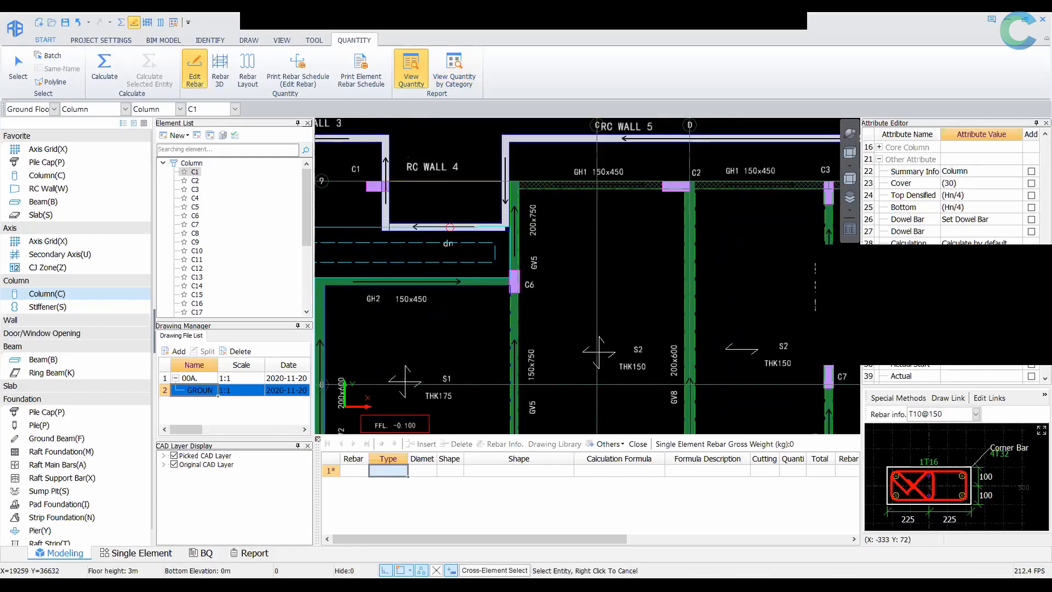
# Check column C1's Top Elevation attribute and select column C2 on the plan to view its rebar quantities
pyautogui.scroll(3, 1035, 202)
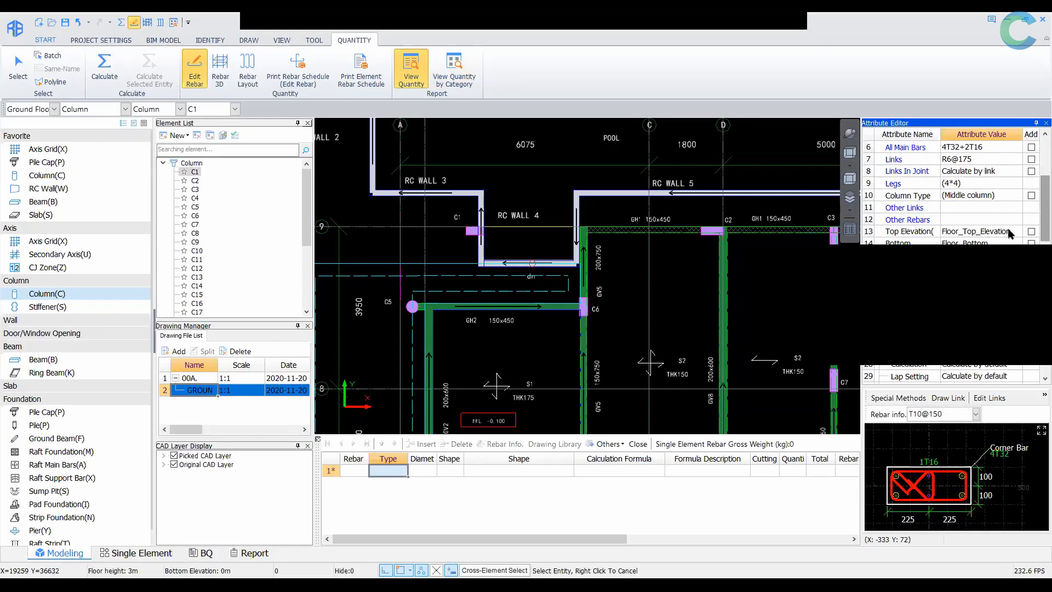
pyautogui.click(986, 233)
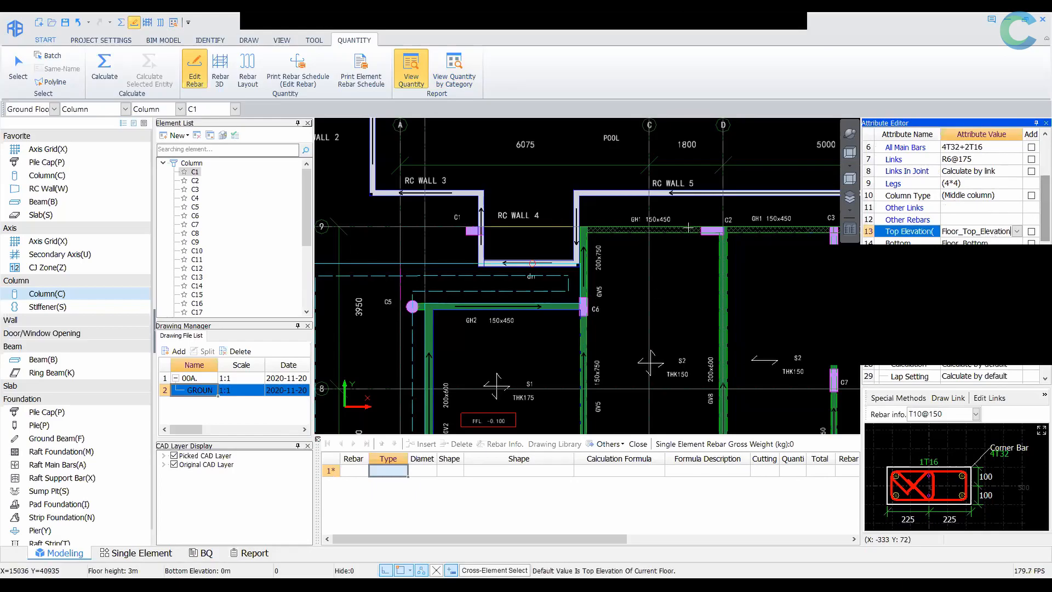
pyautogui.click(705, 229)
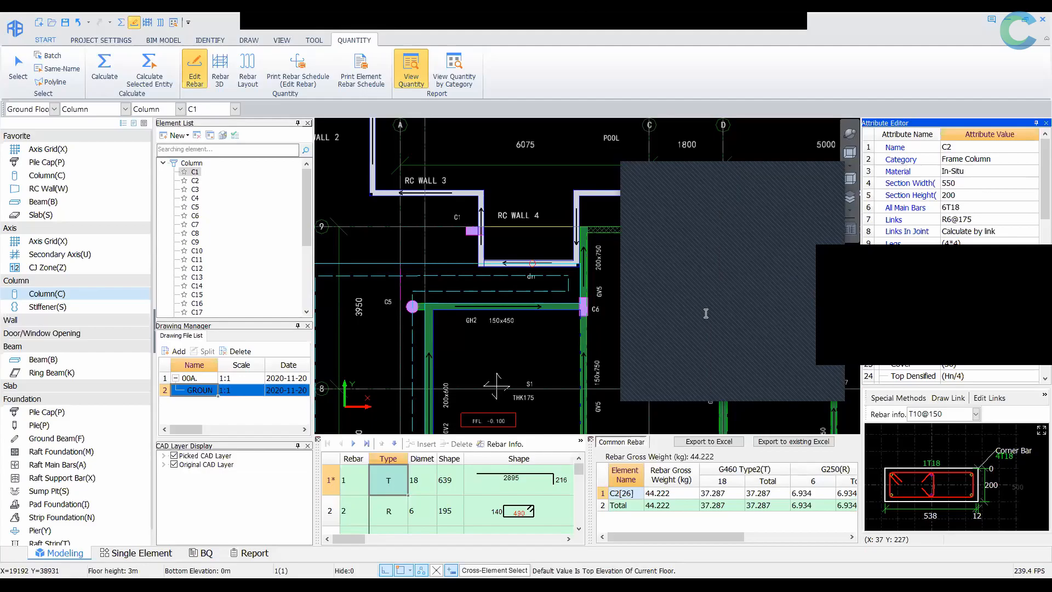
pyautogui.click(829, 177)
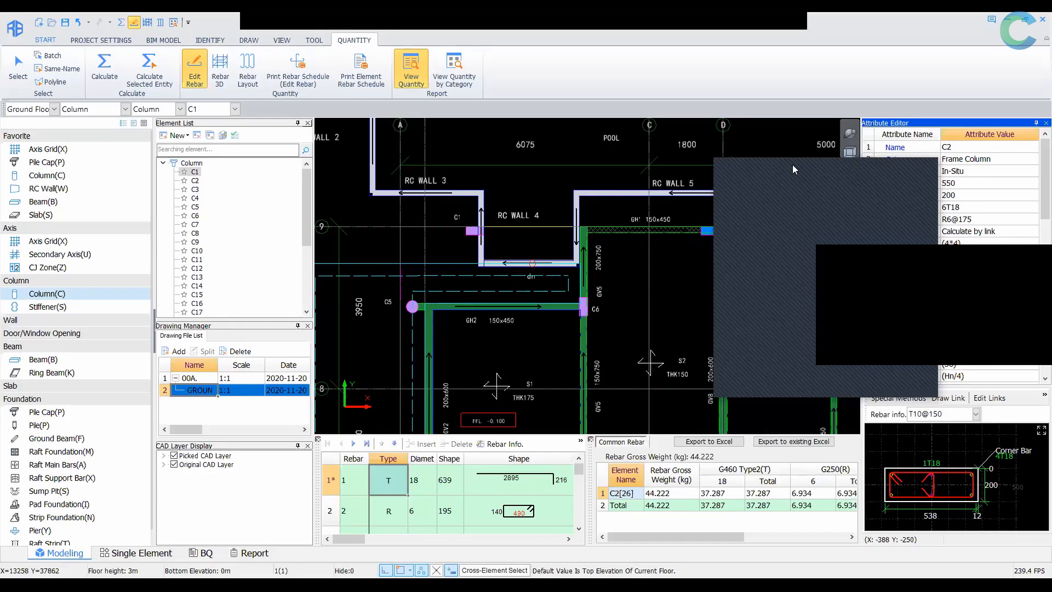
# Hide the rebar editing table and the rebar quantity table for column C2
pyautogui.scroll(-1, 509, 218)
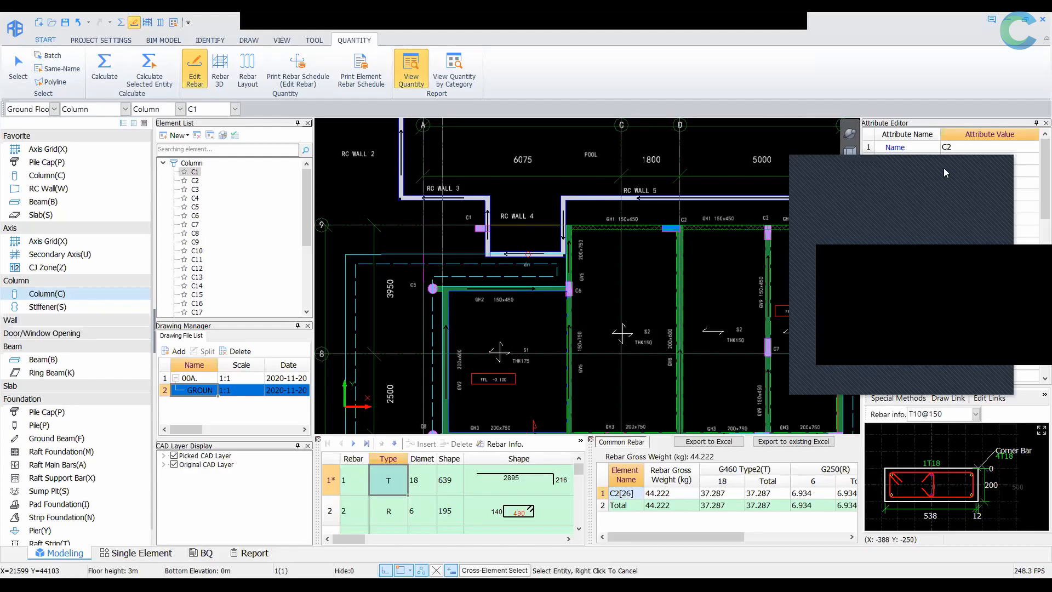
pyautogui.scroll(-3, 511, 257)
pyautogui.moveTo(563, 257); pyautogui.dragTo(526, 232, button='middle')
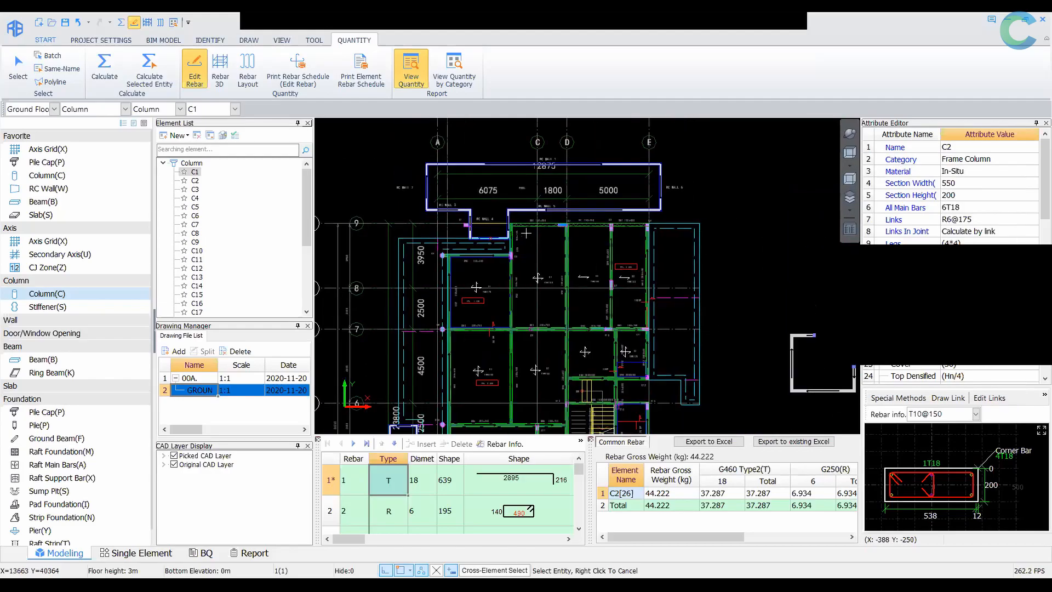
pyautogui.click(319, 439)
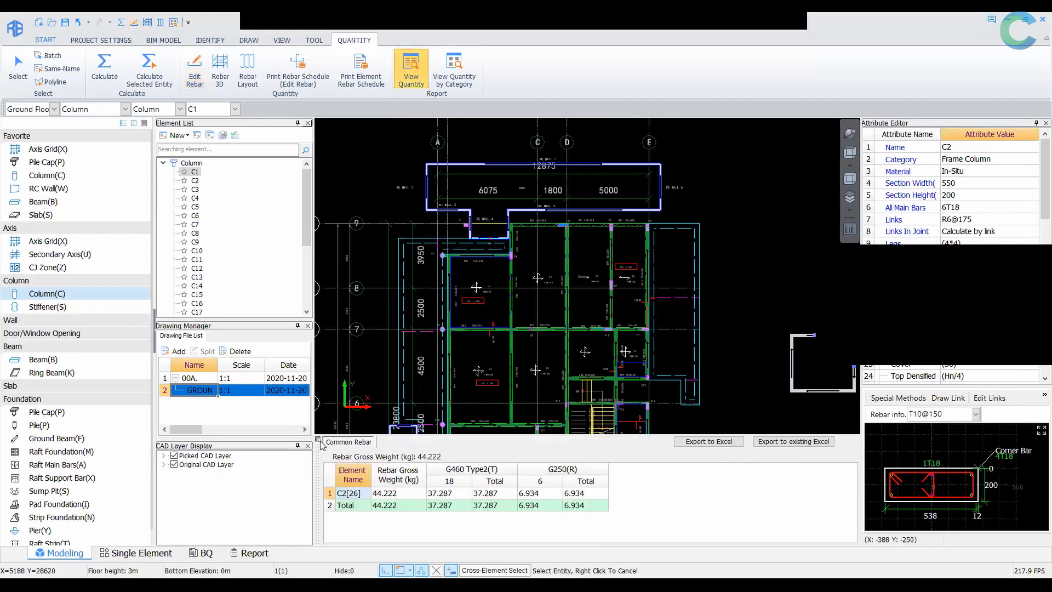
pyautogui.click(318, 439)
pyautogui.scroll(5, 553, 306)
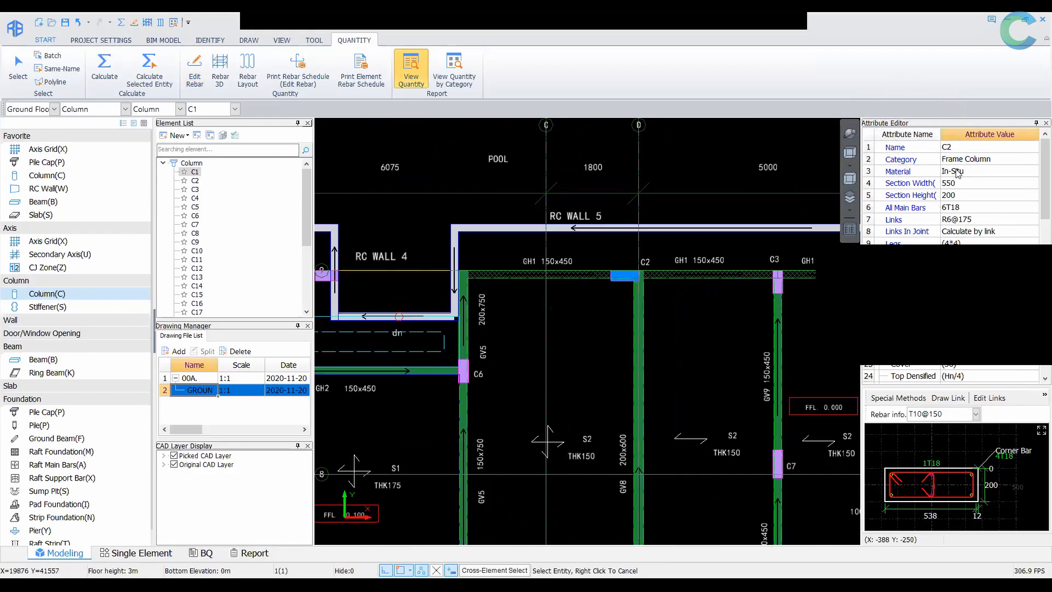
# Show the quantity table for column C2 again and switch to the Beam element type on the Ground Floor
pyautogui.click(211, 40)
pyautogui.click(248, 41)
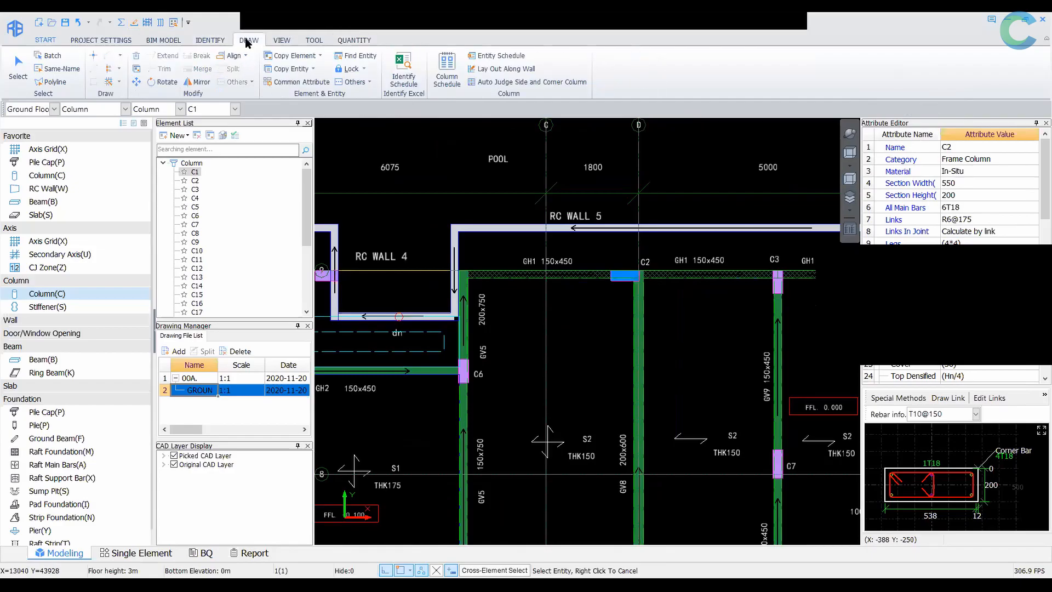
pyautogui.press('F10')
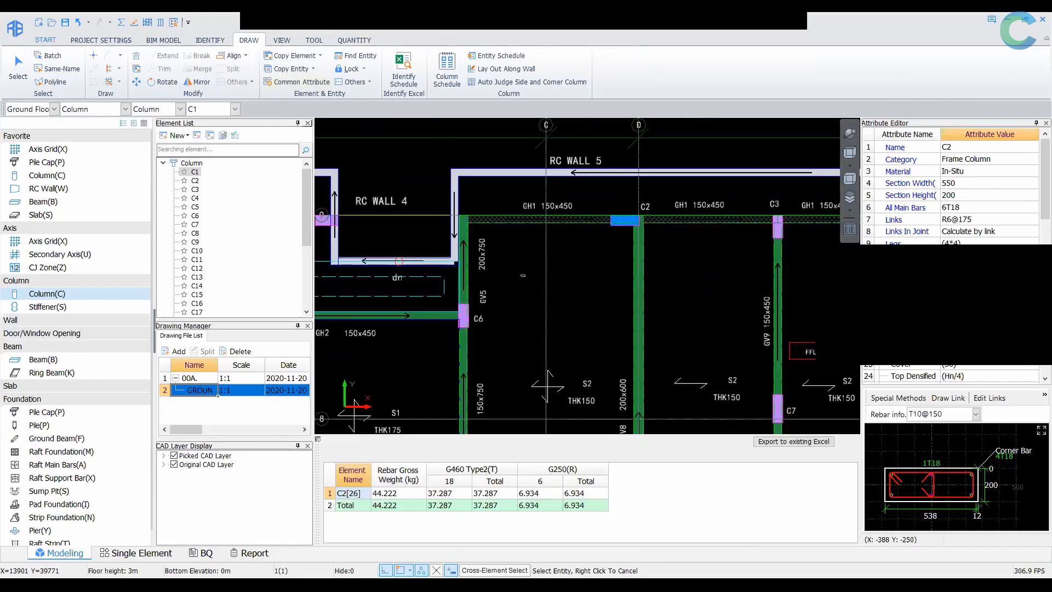
pyautogui.click(523, 275)
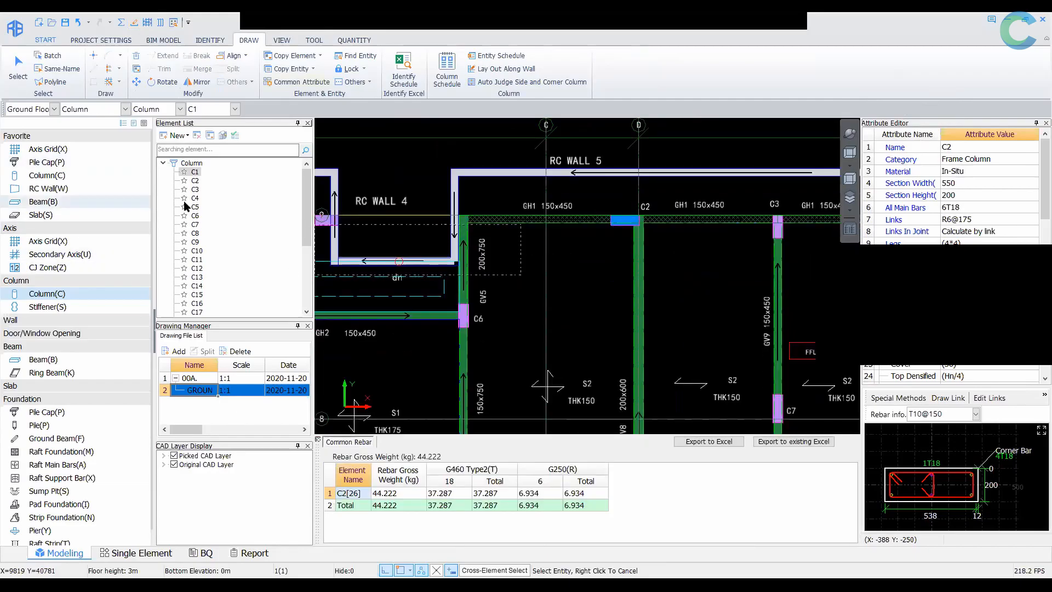
pyautogui.press('b')
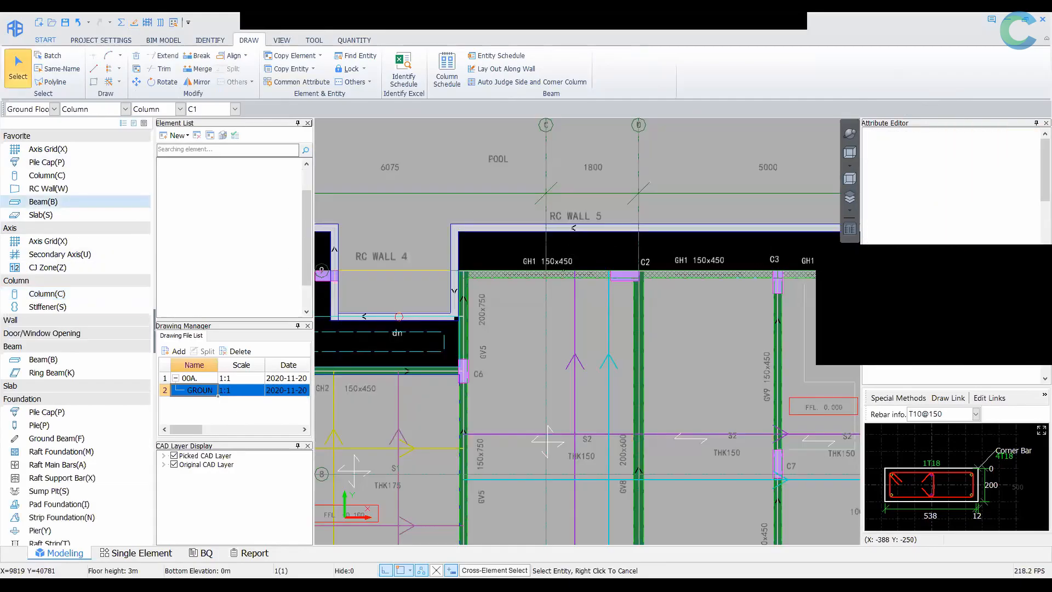
# Examine the commands available for the GH1 beam beside column C2, and dismiss them with the selection
pyautogui.click(561, 281)
pyautogui.rightClick(564, 277)
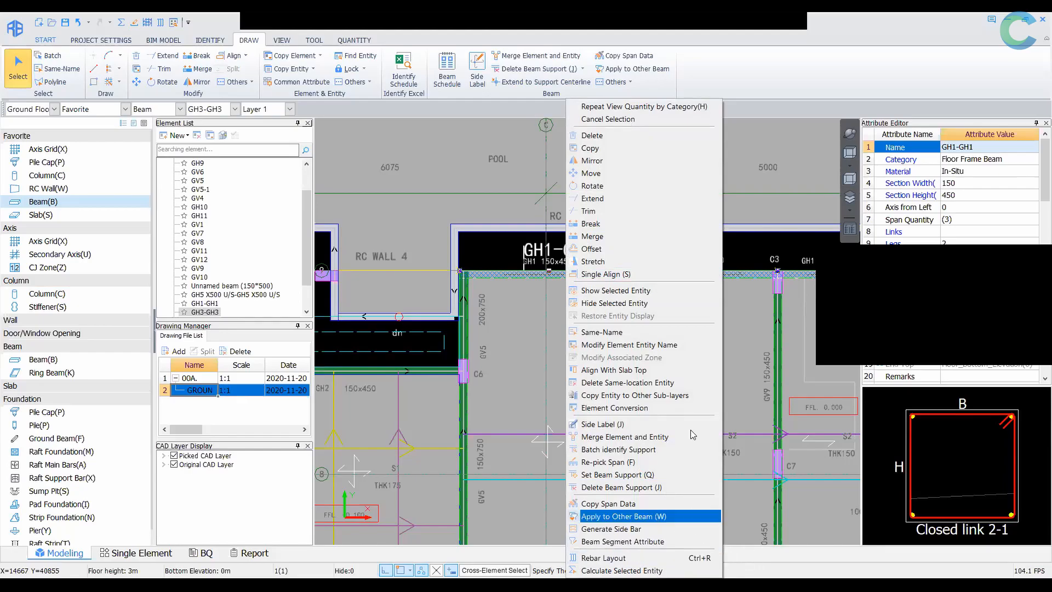
pyautogui.click(779, 243)
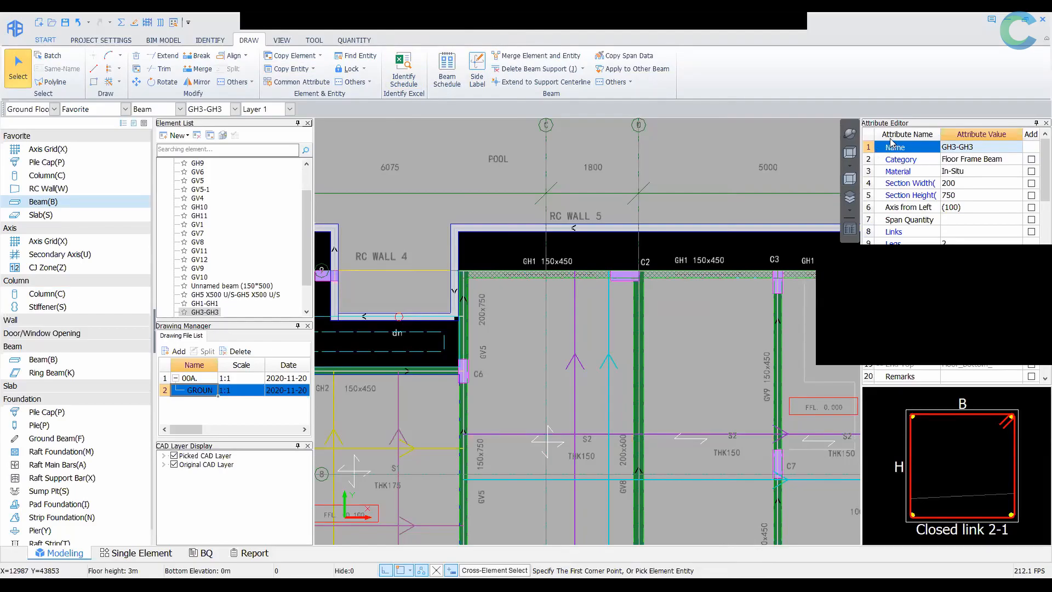
pyautogui.scroll(-1, 667, 175)
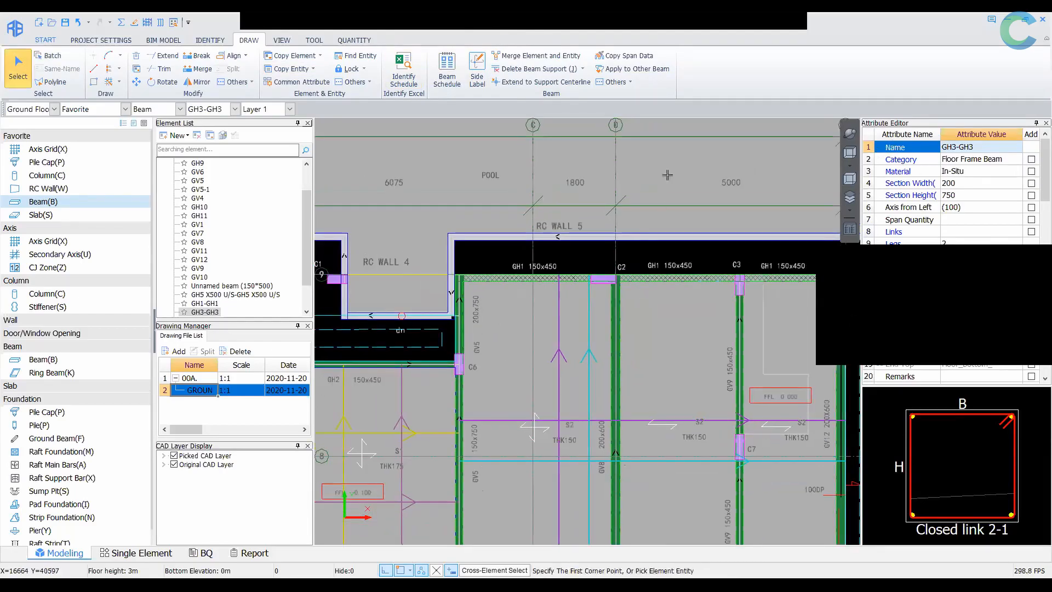
pyautogui.scroll(3, 489, 285)
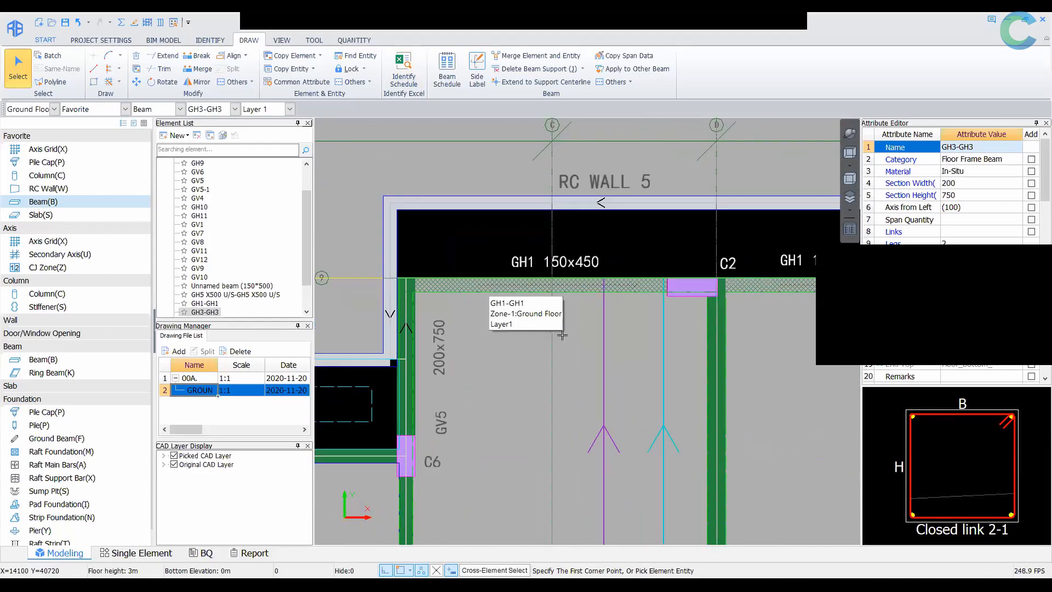
pyautogui.scroll(-2, 562, 335)
pyautogui.scroll(2, 651, 312)
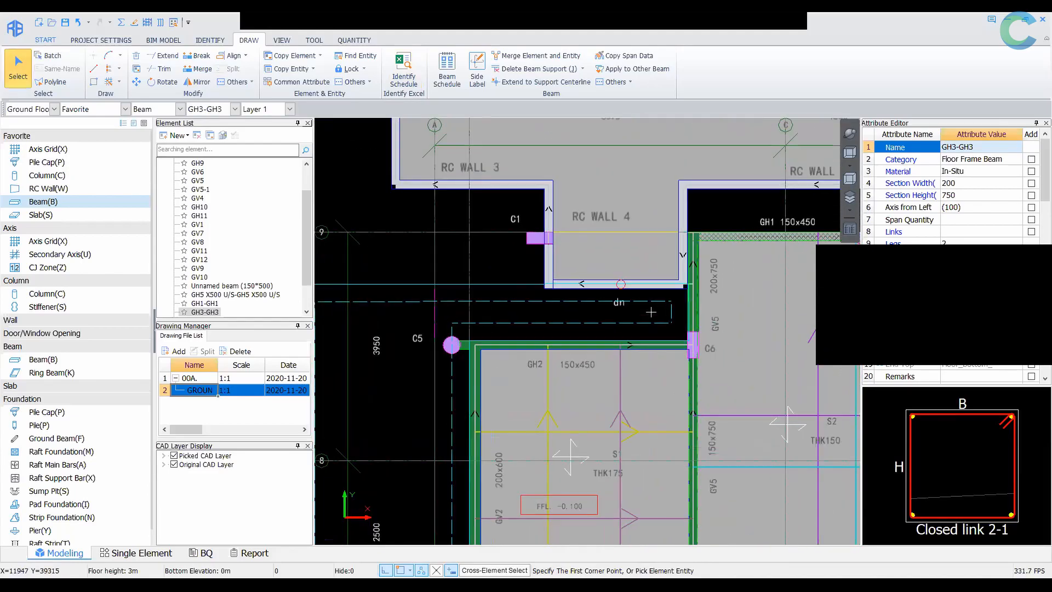
# Select beam GH2 between columns C5 and C6 on the plan and display its rebar layout
pyautogui.scroll(2, 633, 341)
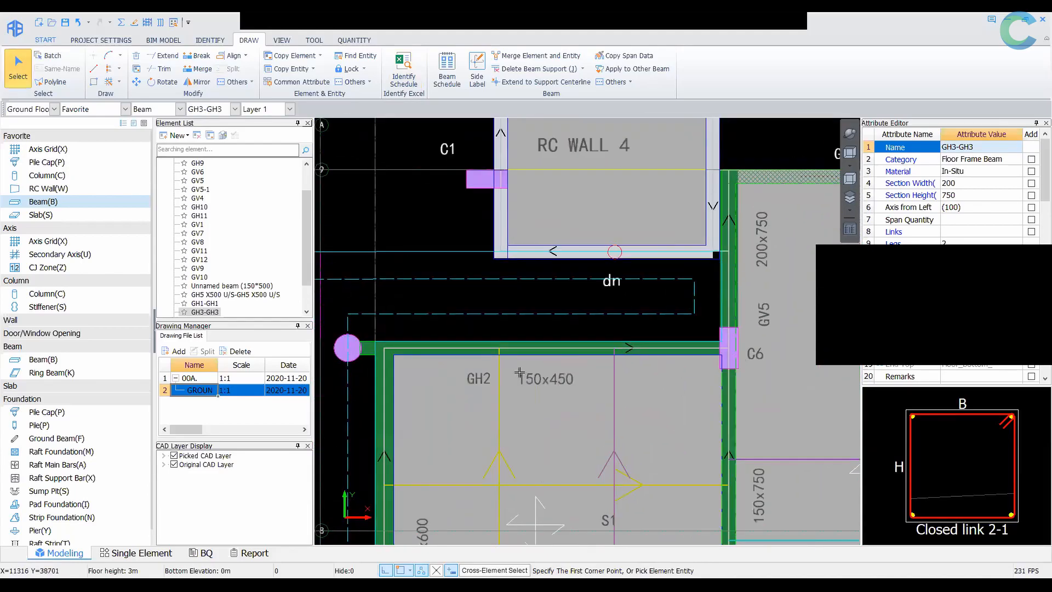
pyautogui.click(548, 348)
pyautogui.rightClick(539, 347)
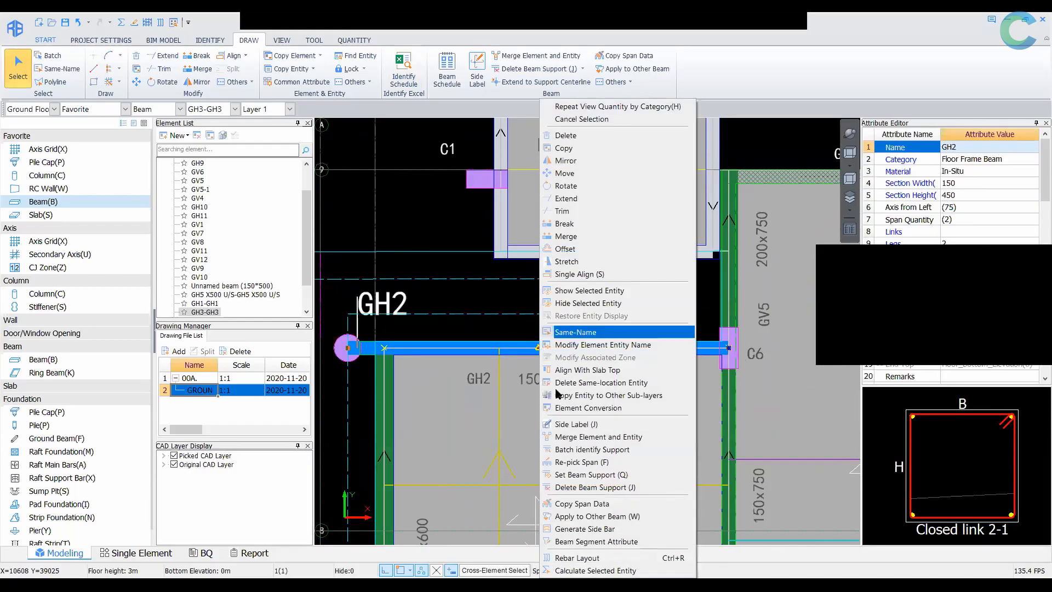
pyautogui.click(604, 559)
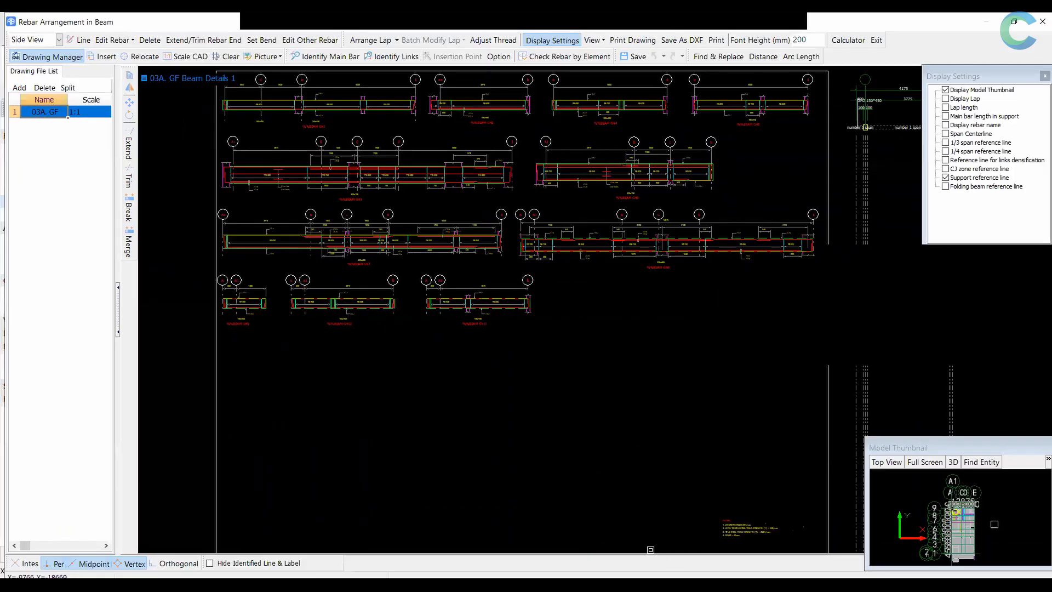
# Identify the top 2T12 bar of beam GH1 as a main bar, picking its label and bar line to bring up its rebar information
pyautogui.scroll(-1, 573, 258)
pyautogui.moveTo(573, 258); pyautogui.dragTo(581, 255, button='middle')
pyautogui.moveTo(349, 149); pyautogui.dragTo(388, 179, button='middle')
pyautogui.scroll(5, 389, 180)
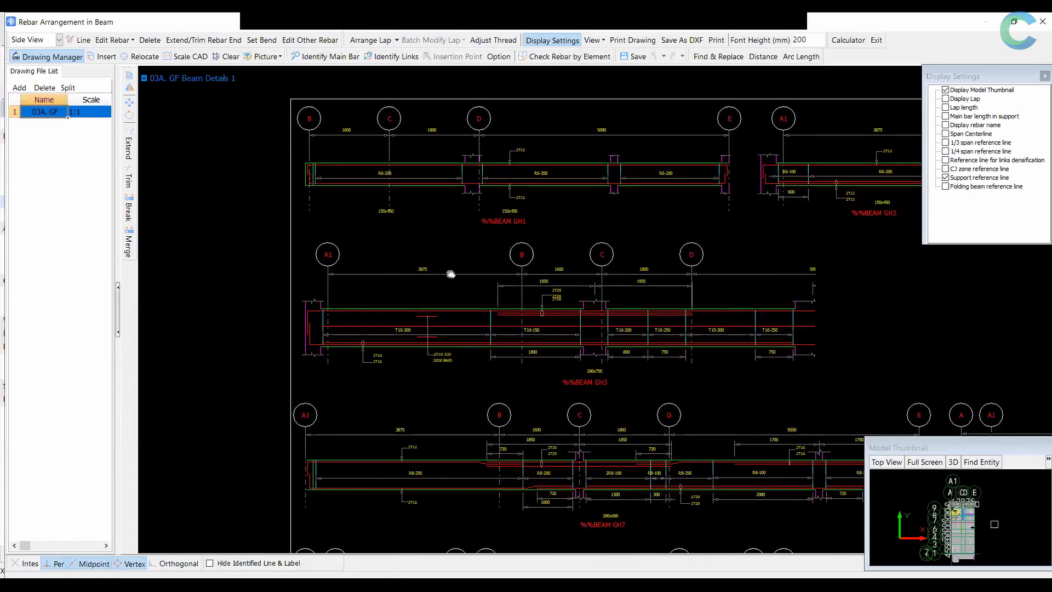
pyautogui.scroll(3, 438, 247)
pyautogui.click(333, 57)
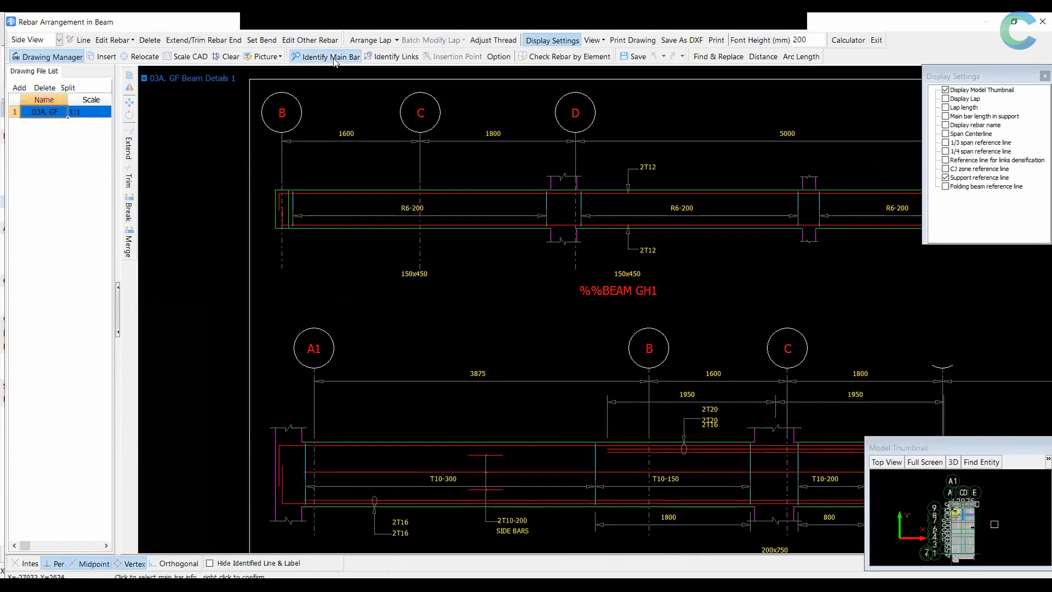
pyautogui.click(649, 167)
pyautogui.rightClick(654, 175)
pyautogui.scroll(3, 589, 200)
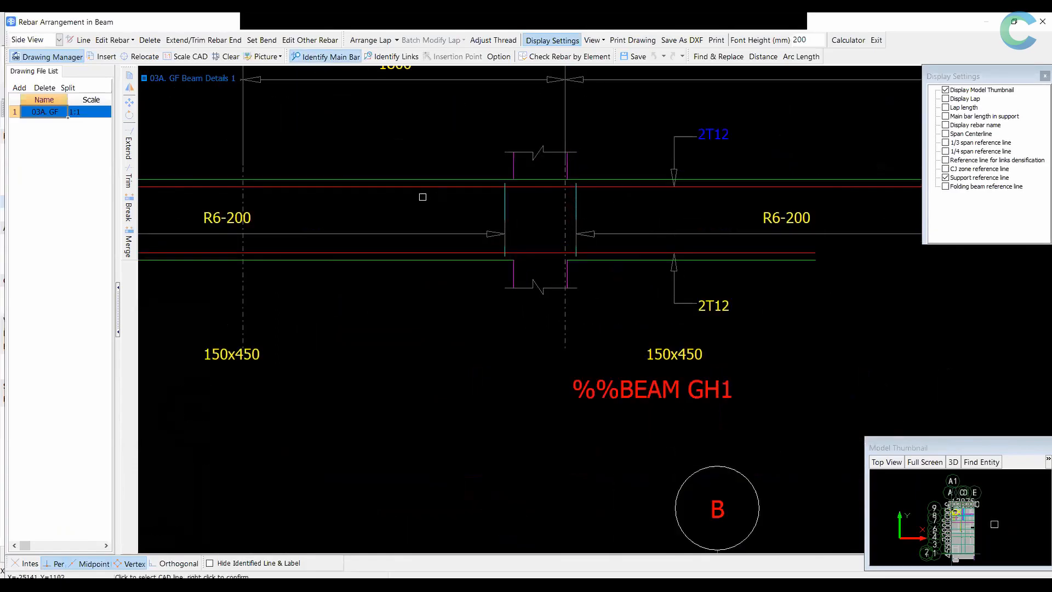
pyautogui.moveTo(537, 220); pyautogui.dragTo(848, 267, button='middle')
pyautogui.rightClick(272, 237)
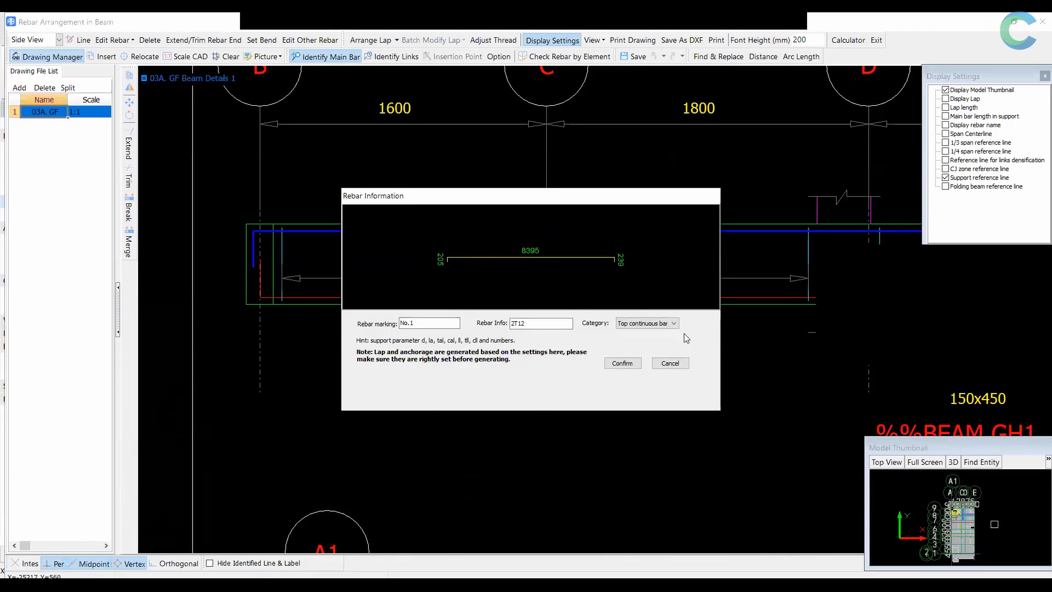
# Review the rebar categories available for GH1's top 2T12 bar and cancel the identification
pyautogui.click(665, 327)
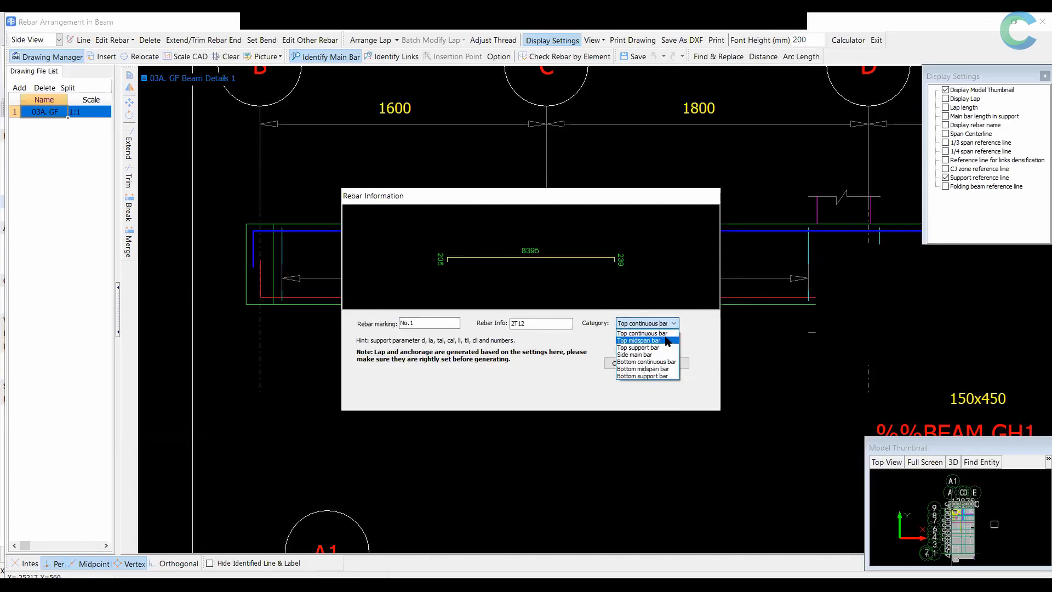
pyautogui.click(653, 356)
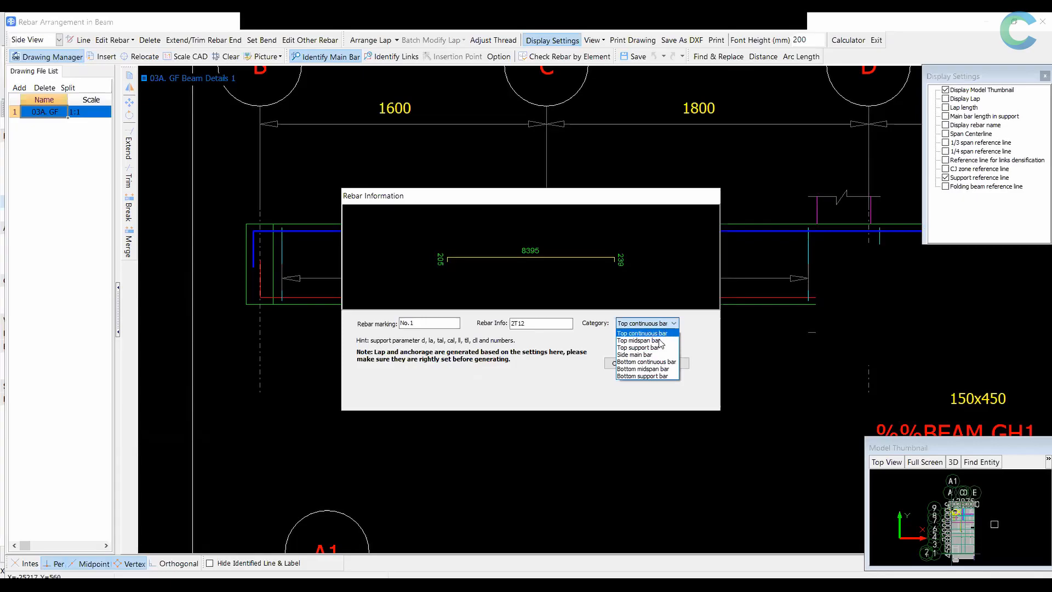
pyautogui.click(678, 356)
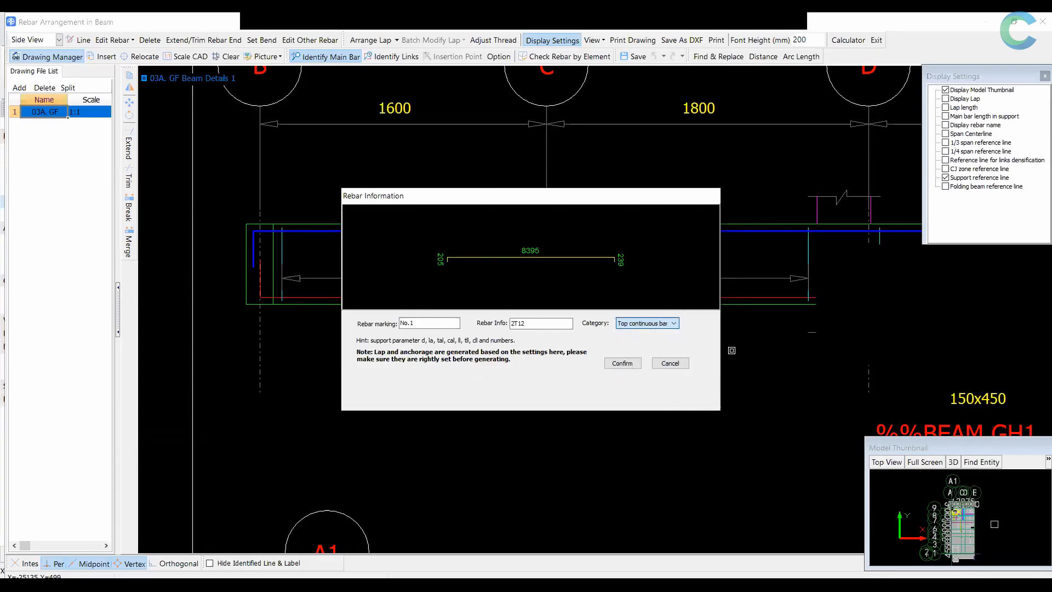
pyautogui.click(674, 363)
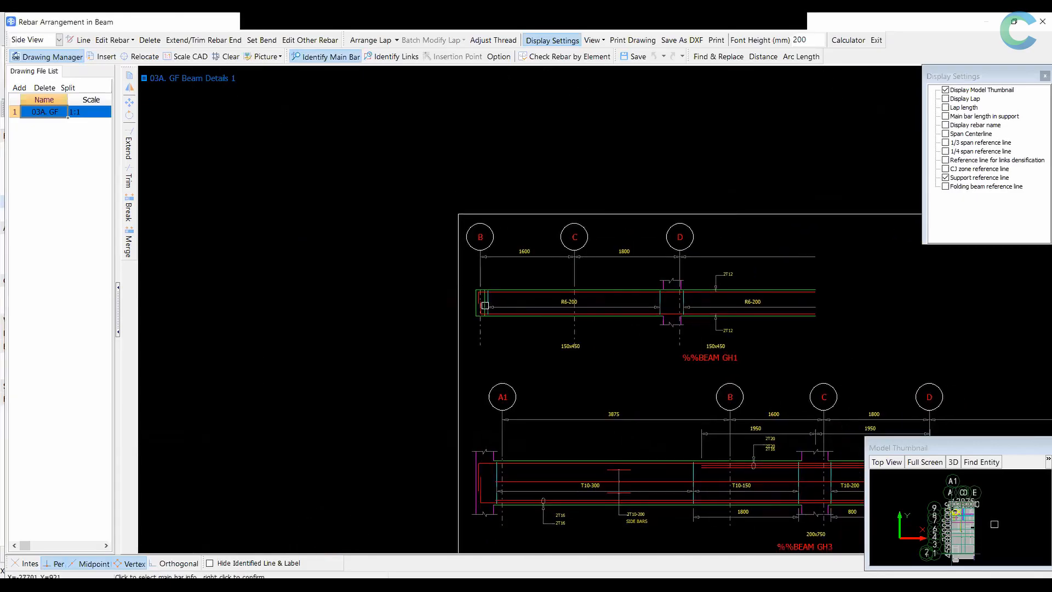
# Examine the elevations of beams GH1, GH2 and GH3, including GH3's 2T20 and 2T16 top bars between grids B and D
pyautogui.scroll(1, 931, 299)
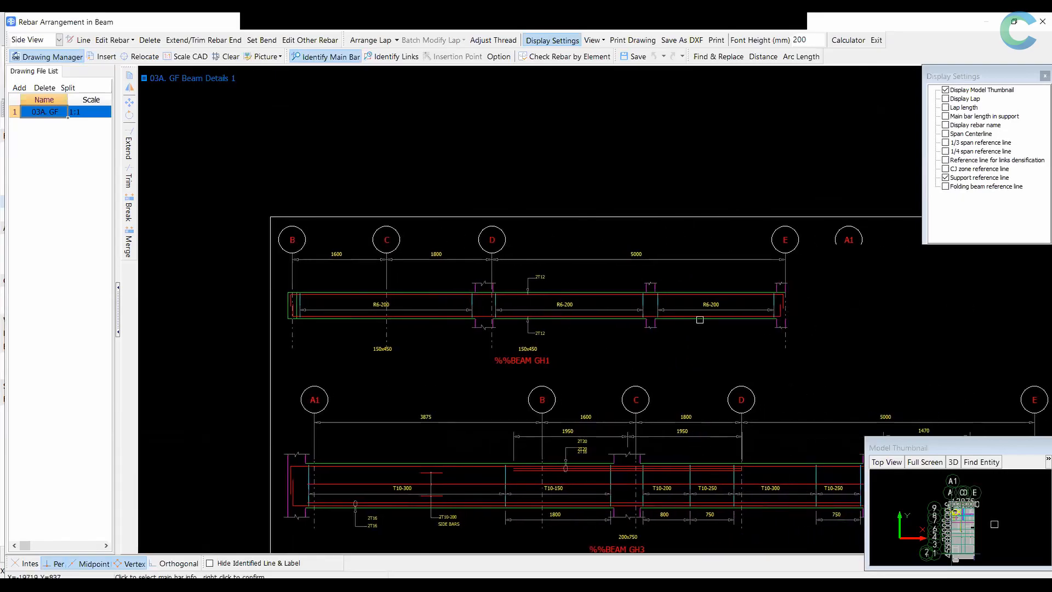
pyautogui.scroll(1, 871, 300)
pyautogui.moveTo(851, 300); pyautogui.dragTo(615, 283, button='middle')
pyautogui.scroll(-1, 615, 283)
pyautogui.moveTo(757, 301); pyautogui.dragTo(425, 294, button='middle')
pyautogui.moveTo(610, 376); pyautogui.dragTo(783, 328, button='middle')
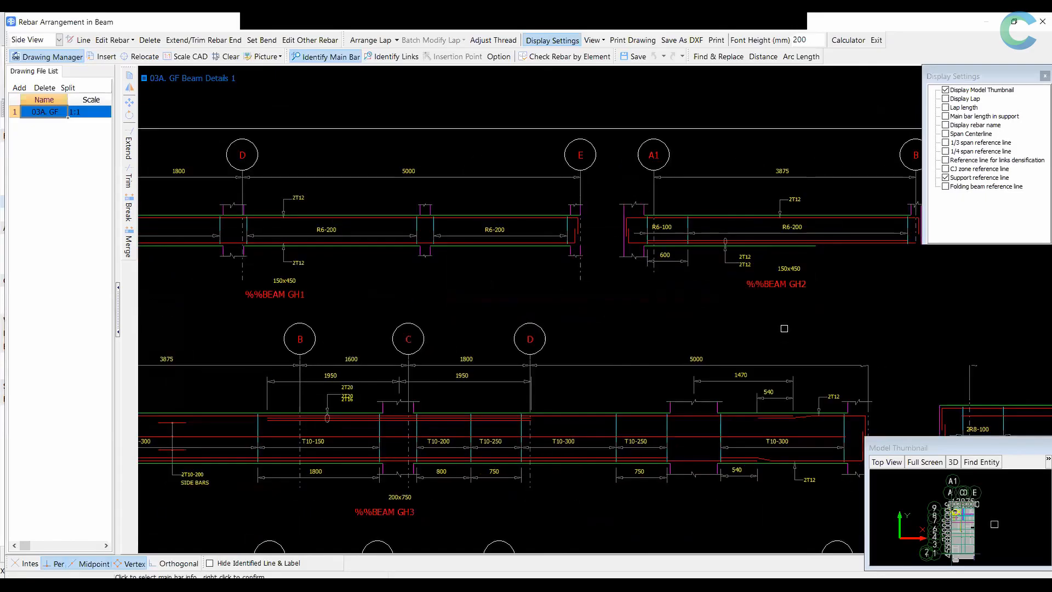
pyautogui.moveTo(291, 381); pyautogui.dragTo(361, 364, button='middle')
pyautogui.scroll(3, 490, 354)
pyautogui.moveTo(415, 309); pyautogui.dragTo(452, 141, button='middle')
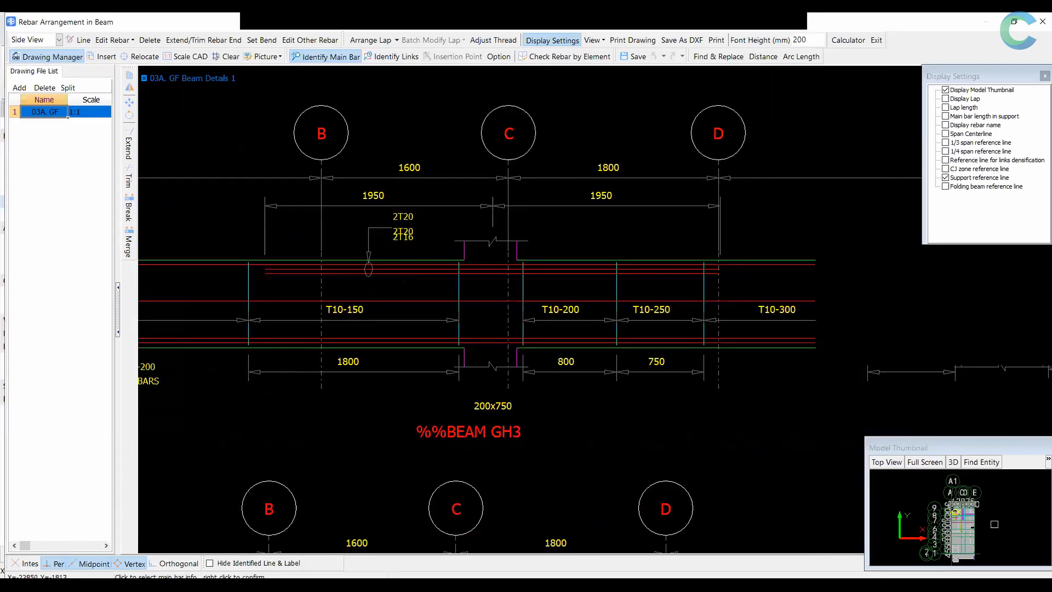
pyautogui.scroll(2, 452, 141)
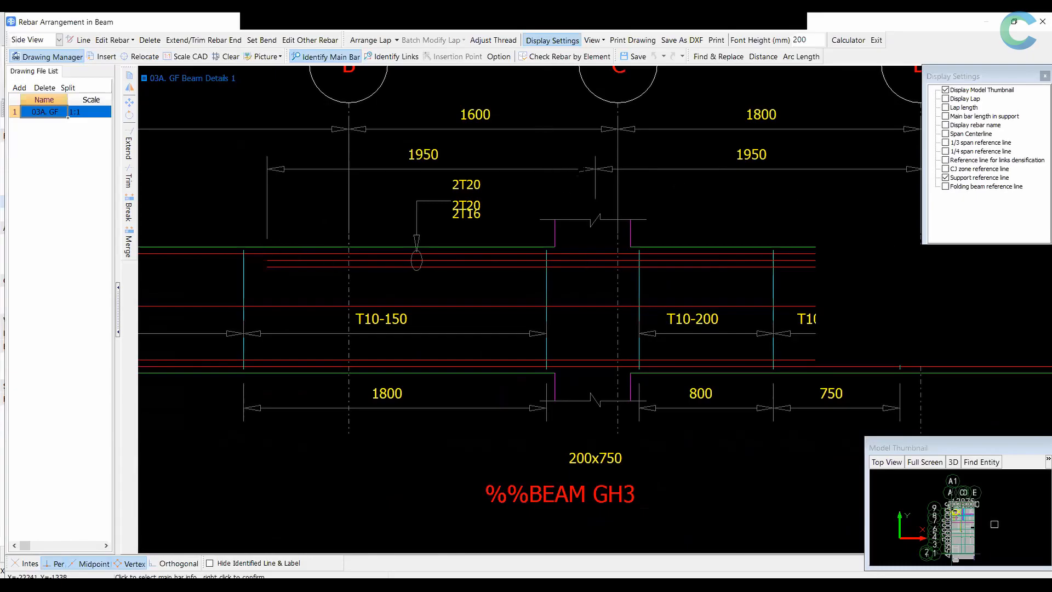
pyautogui.scroll(-2, 676, 449)
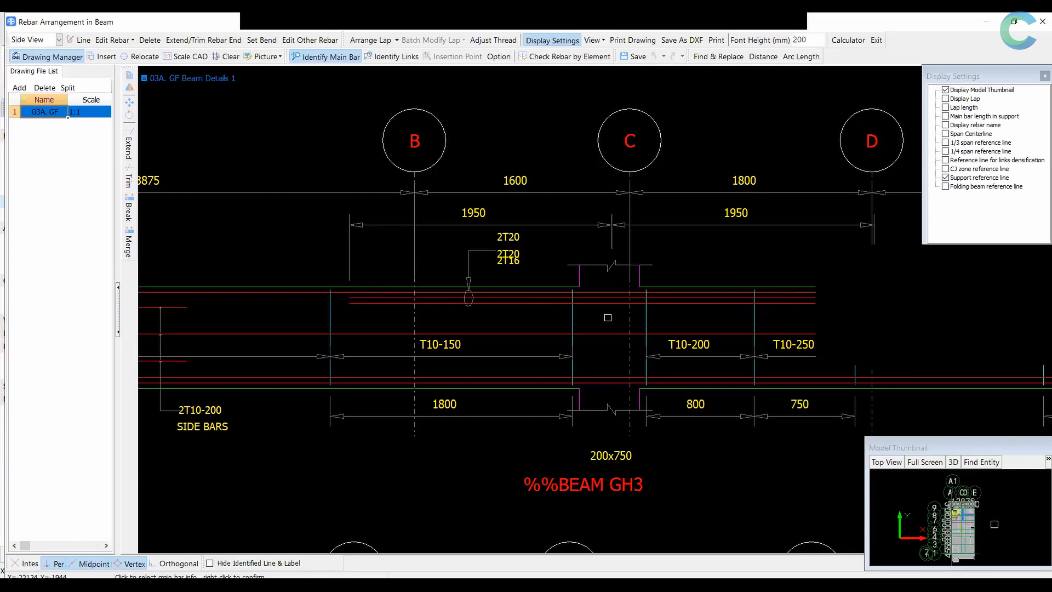
pyautogui.scroll(-4, 630, 334)
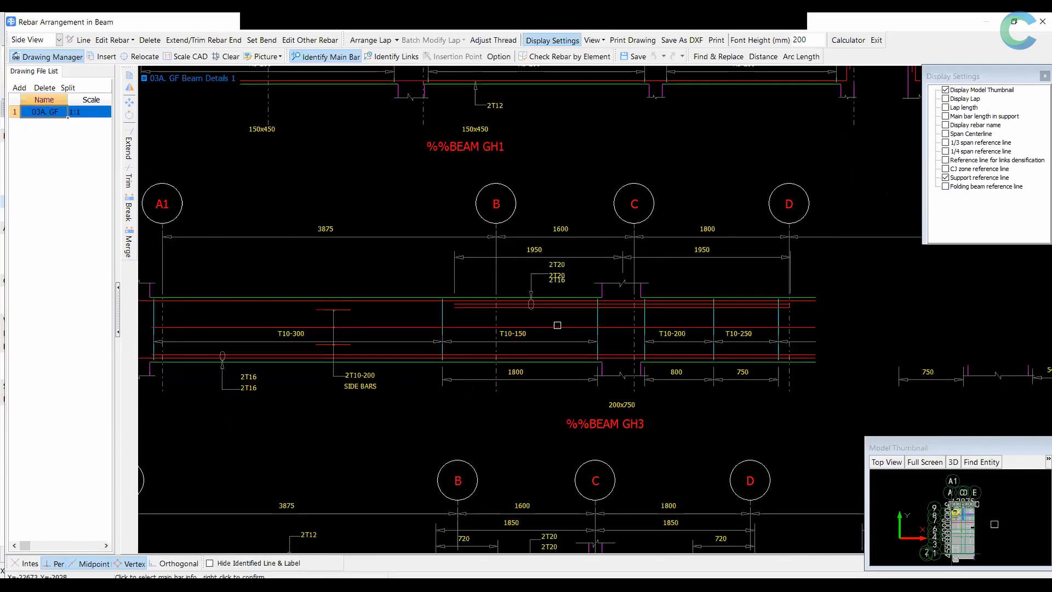
pyautogui.moveTo(753, 298); pyautogui.dragTo(619, 292, button='middle')
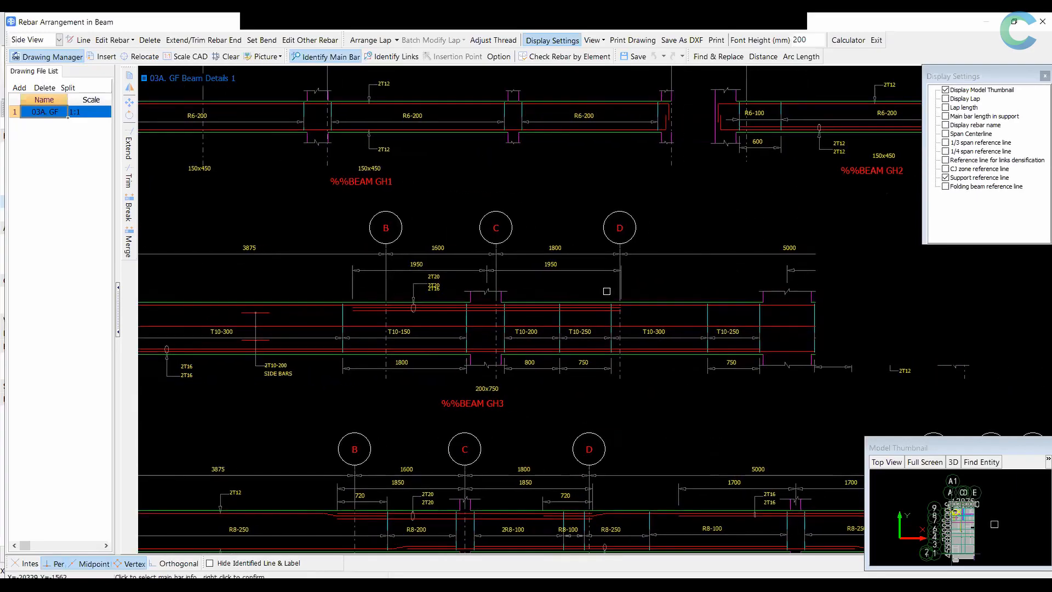
# Pick GH3's top 2T12 label and cranked bar near grid E as a main bar, review its category options, and cancel the identification
pyautogui.scroll(5, 704, 262)
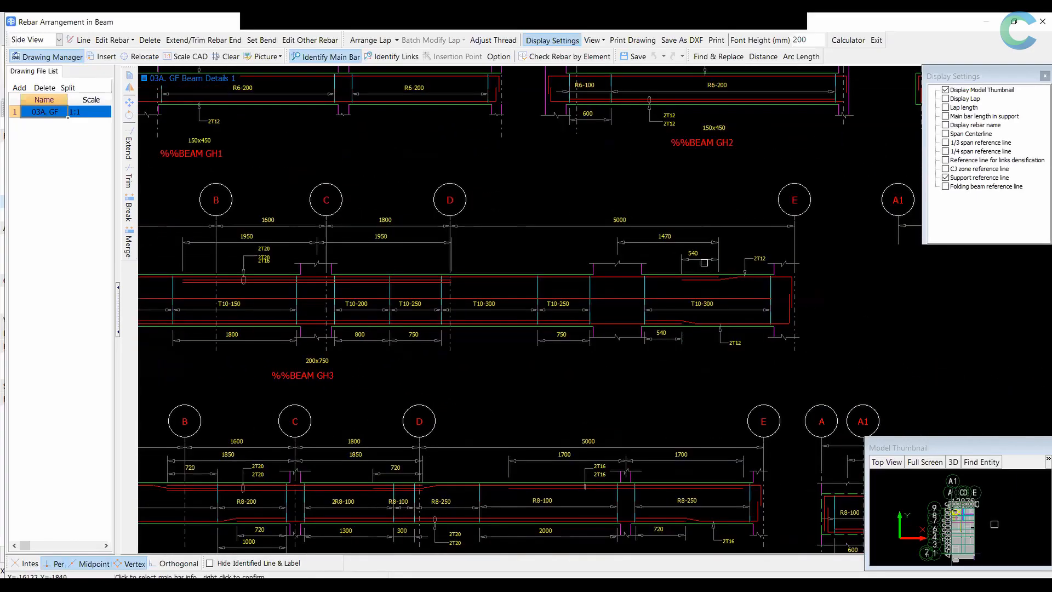
pyautogui.click(580, 224)
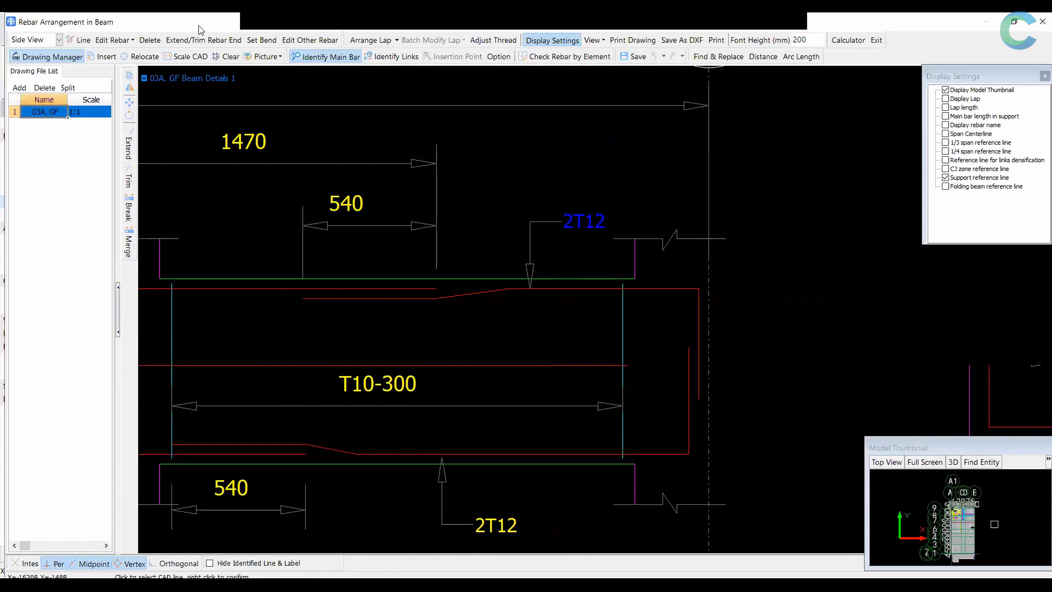
pyautogui.click(555, 287)
pyautogui.rightClick(552, 289)
pyautogui.click(674, 325)
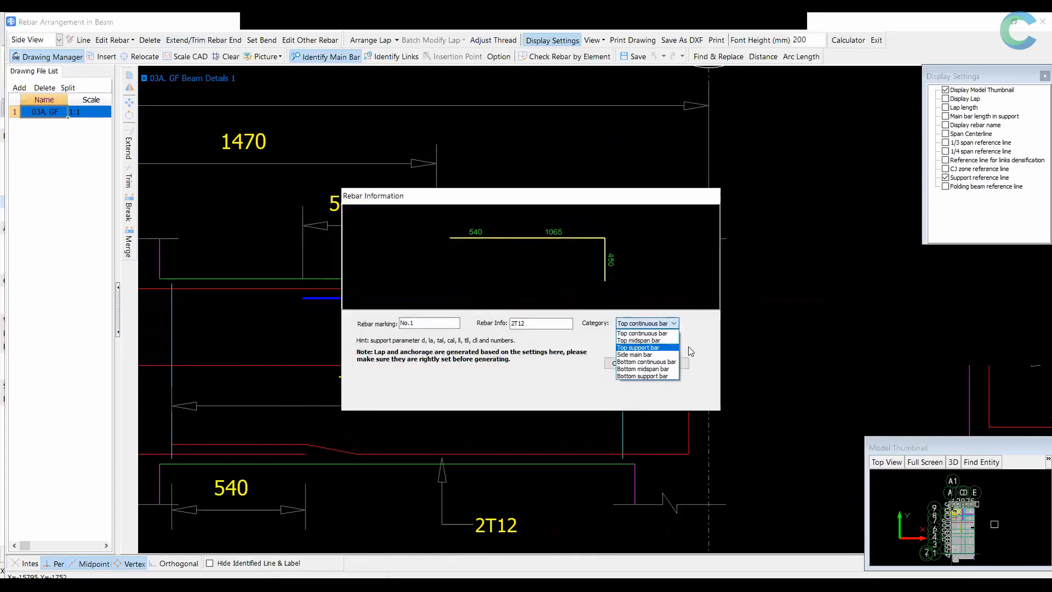
pyautogui.click(702, 397)
pyautogui.click(670, 362)
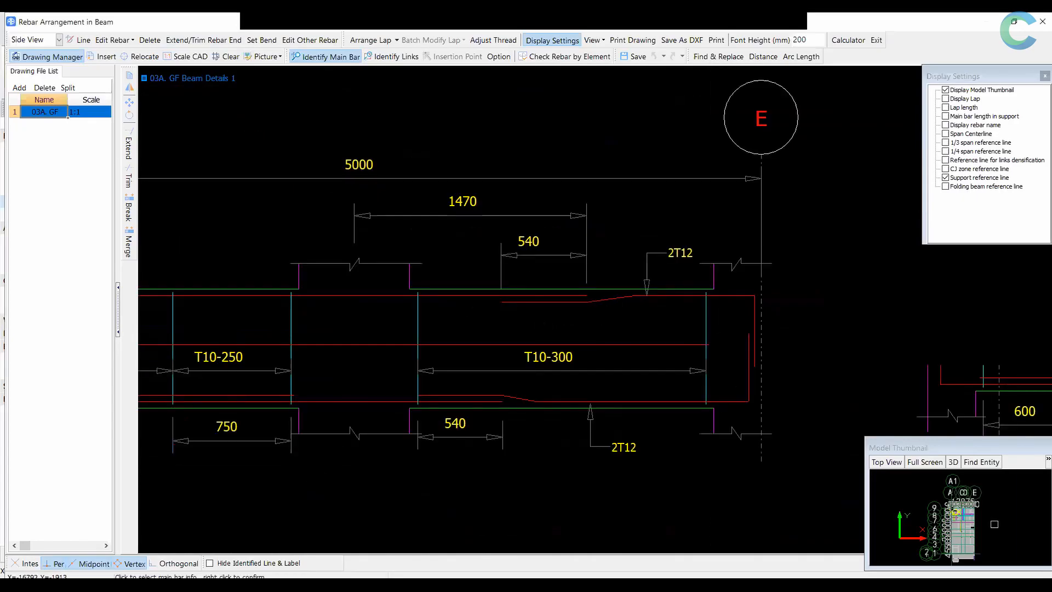
# Examine beam GH3's elevation from grid E back to grid A1, including the side bar detail between grids A1 and B
pyautogui.click(553, 298)
pyautogui.scroll(-4, 764, 373)
pyautogui.moveTo(642, 349); pyautogui.dragTo(763, 338, button='middle')
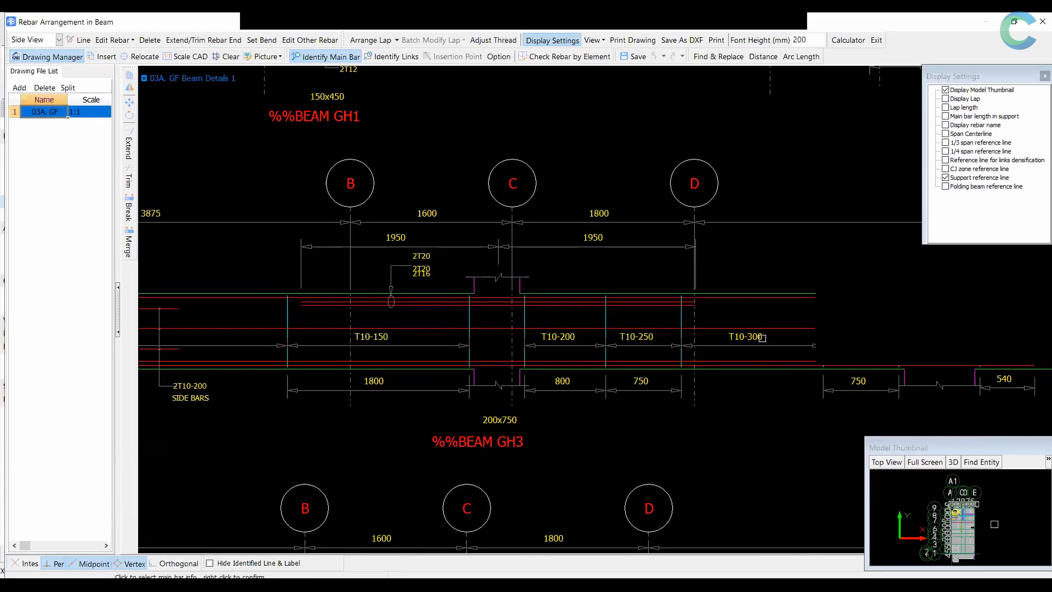
pyautogui.scroll(-1, 762, 337)
pyautogui.moveTo(497, 346); pyautogui.dragTo(630, 340, button='middle')
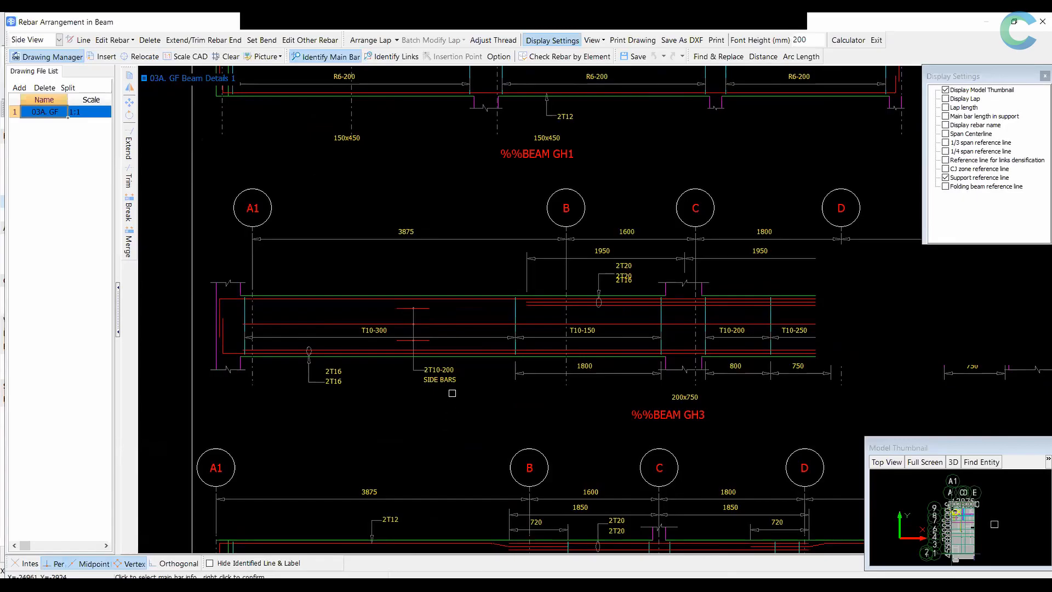
pyautogui.scroll(-1, 482, 389)
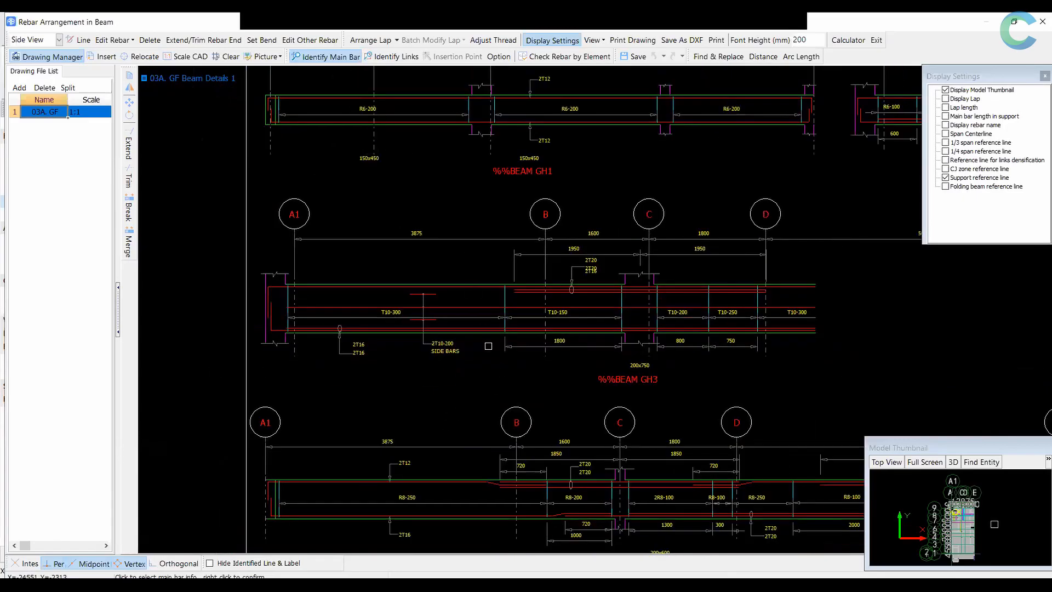
pyautogui.scroll(2, 414, 241)
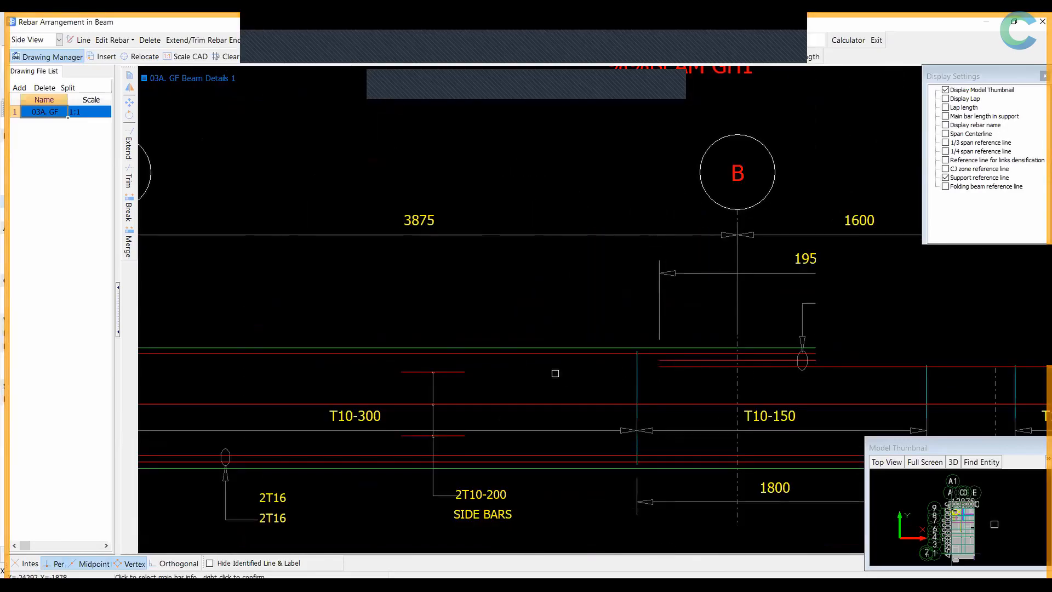
pyautogui.scroll(-1, 540, 509)
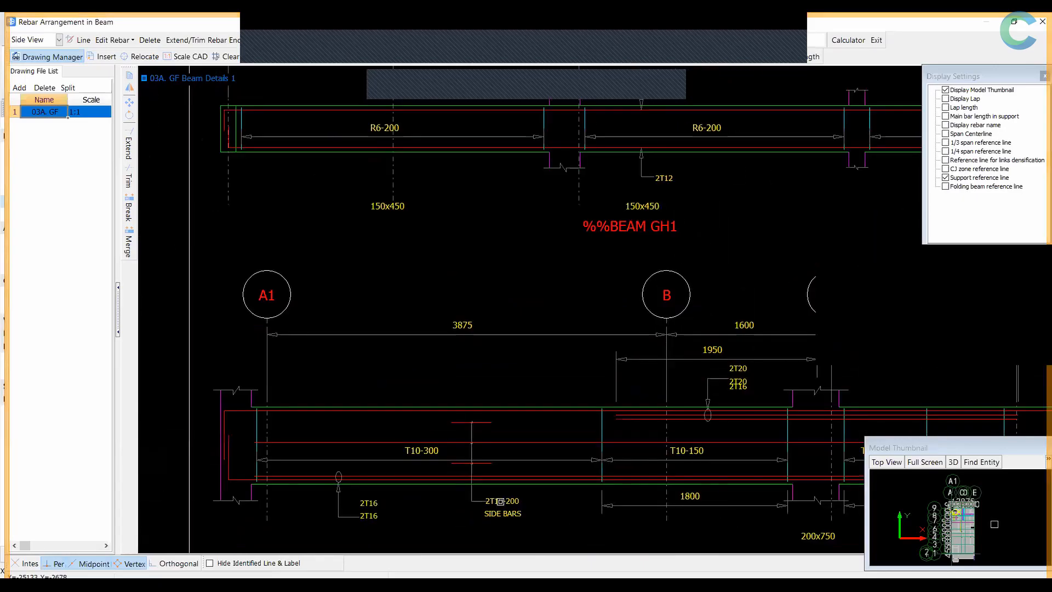
pyautogui.scroll(2, 500, 501)
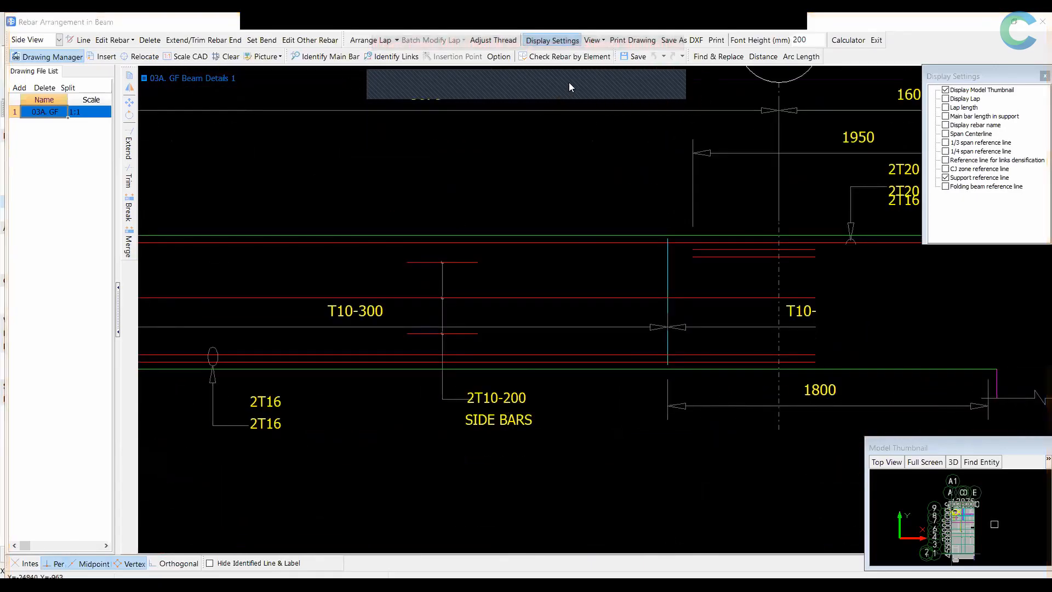
# Pick GH3's 2T10-200 side bar label and its long horizontal bar line for main bar identification
pyautogui.rightClick(510, 398)
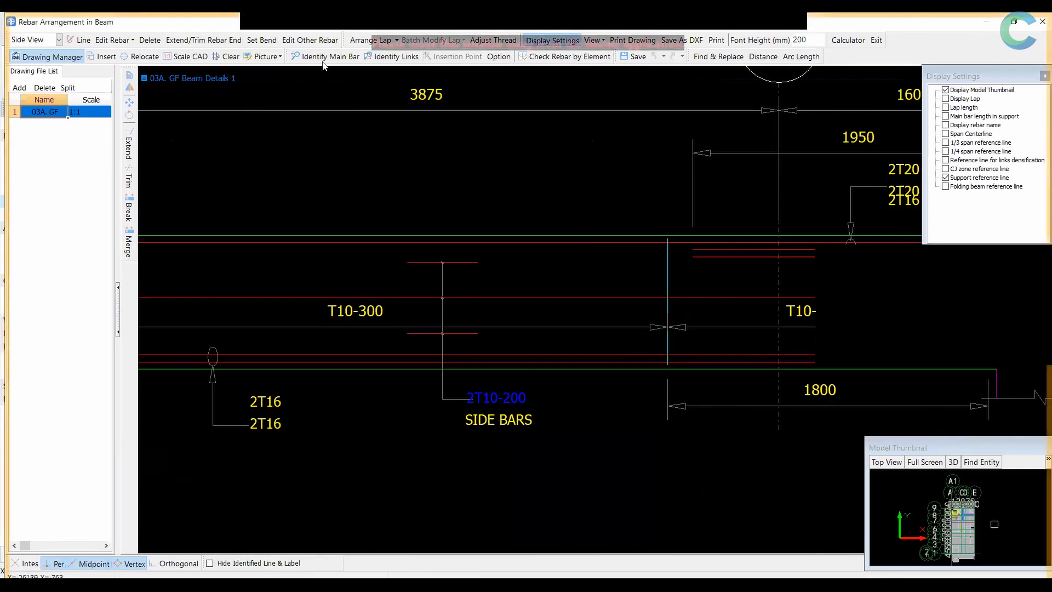
pyautogui.click(326, 56)
pyautogui.click(506, 397)
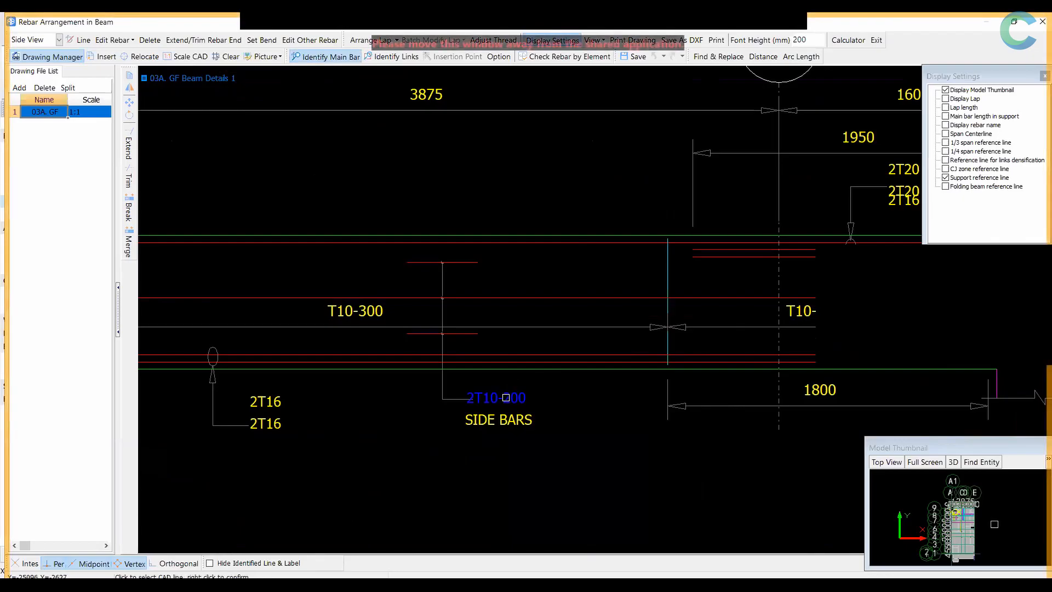
pyautogui.rightClick(497, 394)
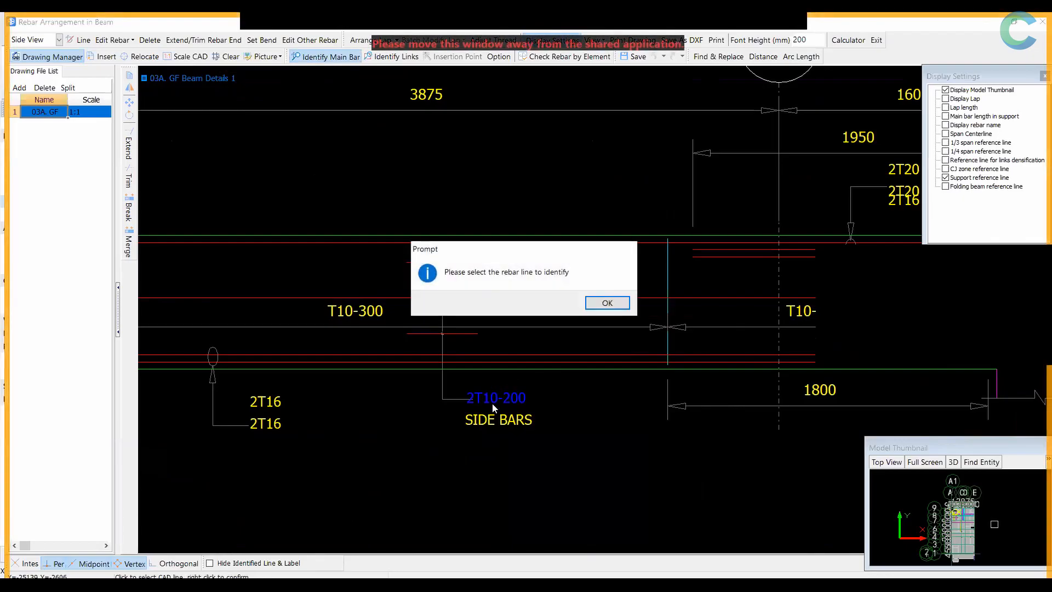
pyautogui.click(606, 304)
pyautogui.moveTo(602, 390); pyautogui.dragTo(725, 380, button='middle')
pyautogui.scroll(-1, 725, 381)
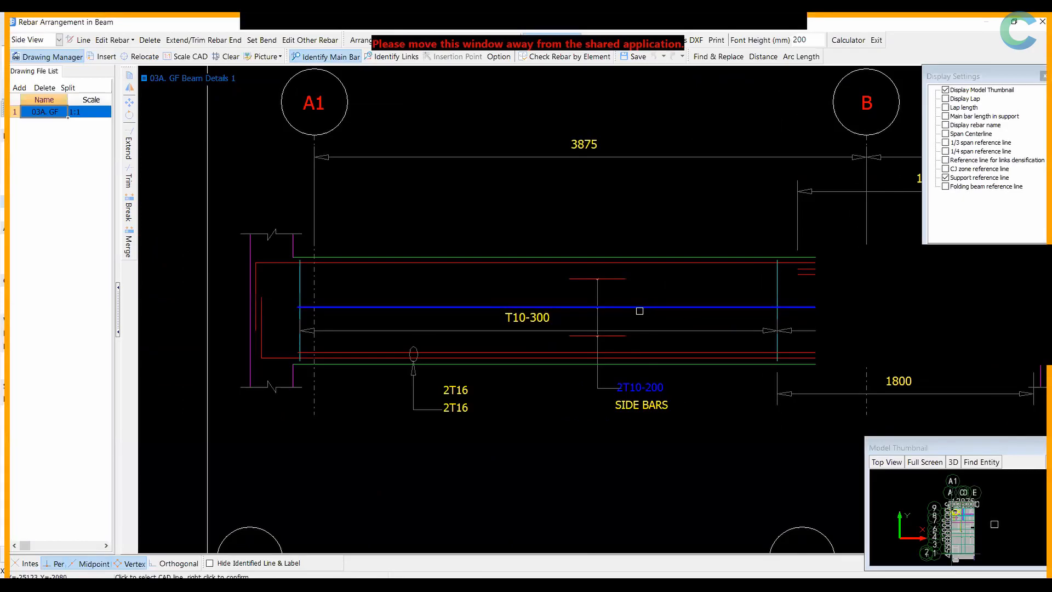
pyautogui.scroll(-1, 619, 309)
pyautogui.moveTo(674, 345); pyautogui.dragTo(421, 346, button='middle')
pyautogui.scroll(-1, 428, 363)
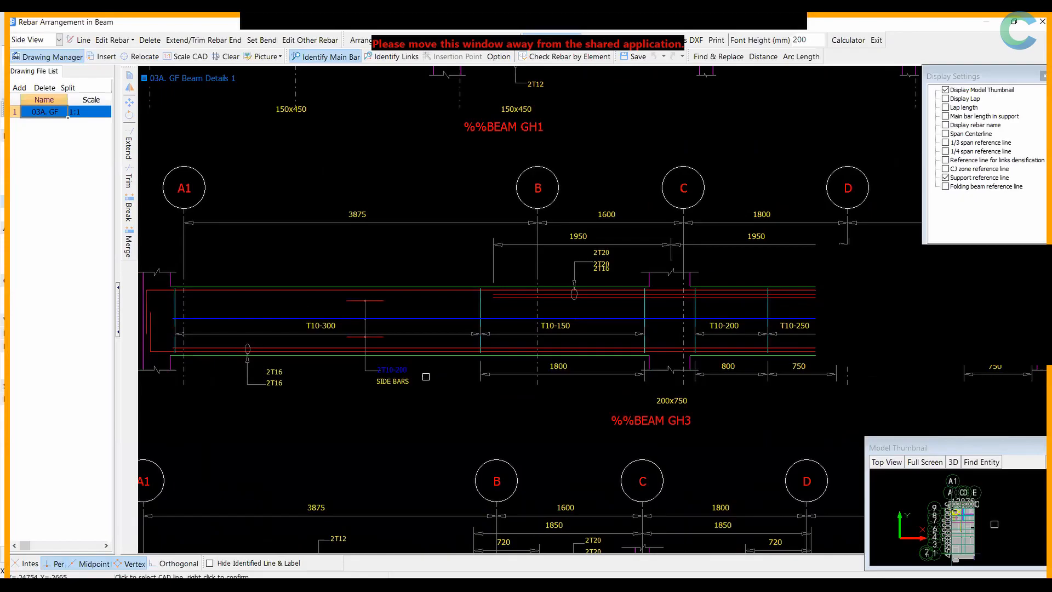
pyautogui.moveTo(457, 379); pyautogui.dragTo(504, 376, button='middle')
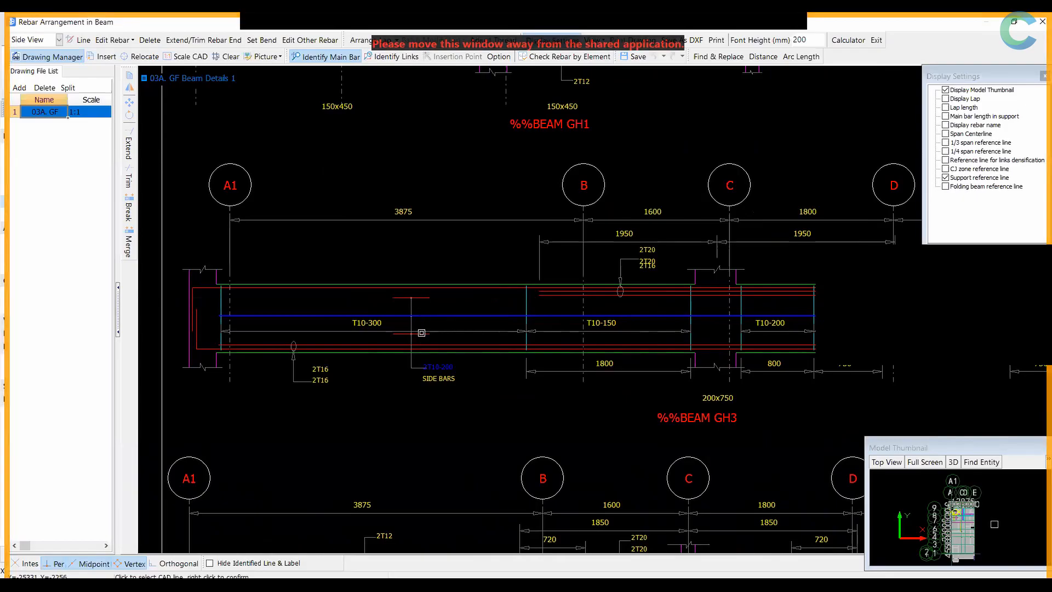
pyautogui.scroll(1, 397, 342)
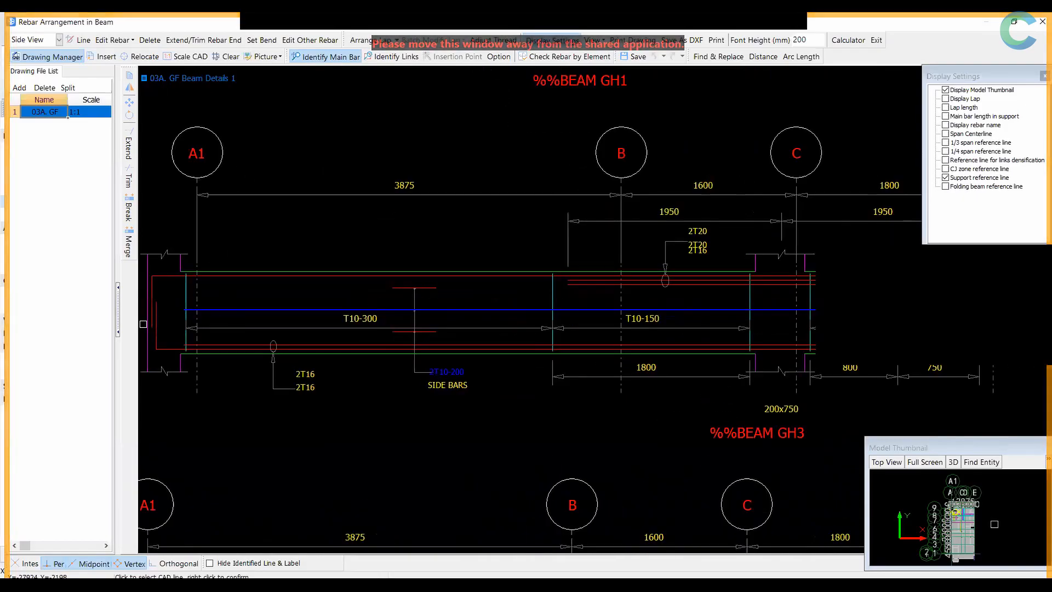
# Review the rebar categories for GH3's T10-200 bar and confirm it as a Side main bar
pyautogui.rightClick(454, 322)
pyautogui.click(664, 322)
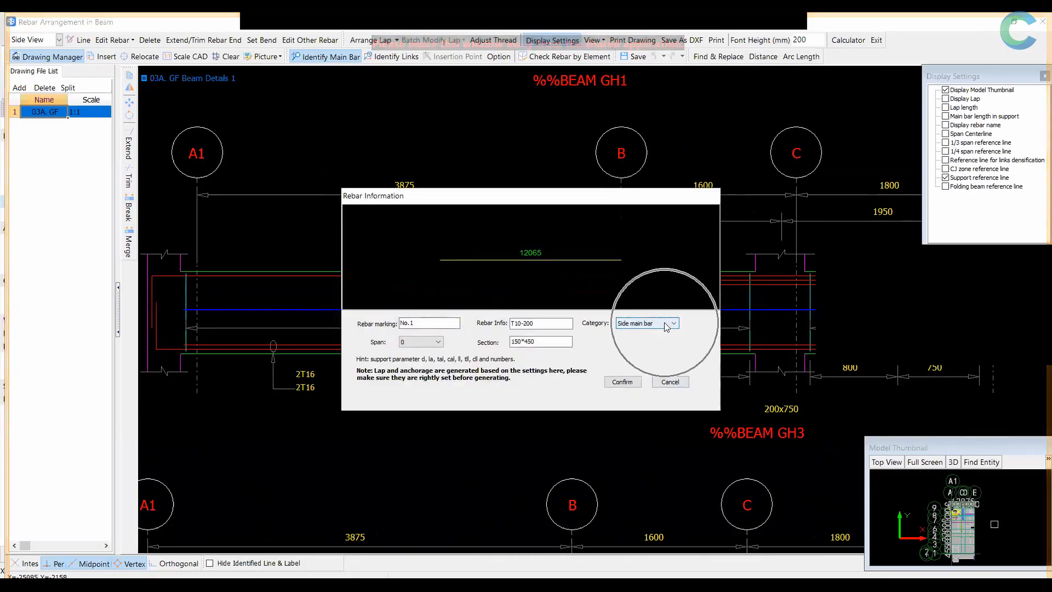
pyautogui.click(663, 323)
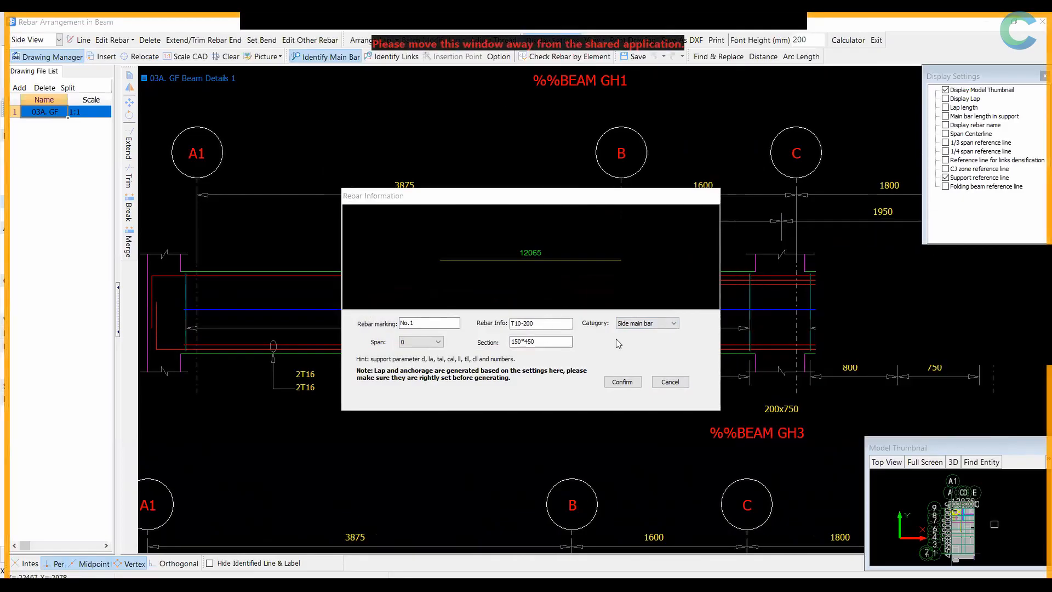
pyautogui.click(625, 382)
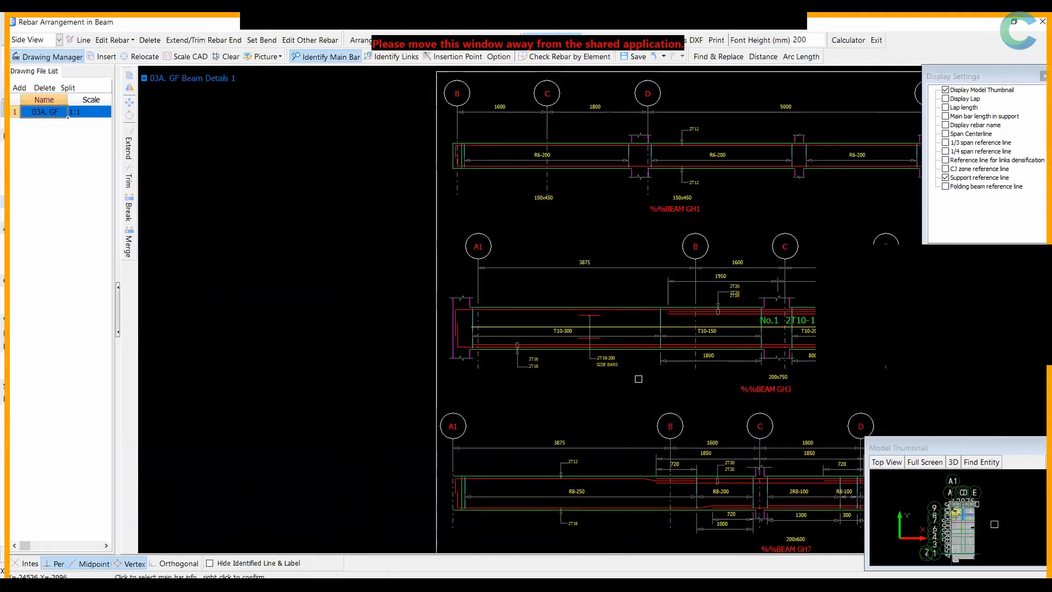
# Examine the elevations of beams GH1 and GH3, including the anchorage of GH1's bars at grid B
pyautogui.scroll(5, 638, 378)
pyautogui.scroll(-2, 553, 282)
pyautogui.scroll(-1, 553, 282)
pyautogui.moveTo(589, 210)
pyautogui.mouseDown(button='middle')
pyautogui.moveTo(584, 265)
pyautogui.moveTo(536, 281)
pyautogui.moveTo(521, 347)
pyautogui.mouseUp(button='middle')
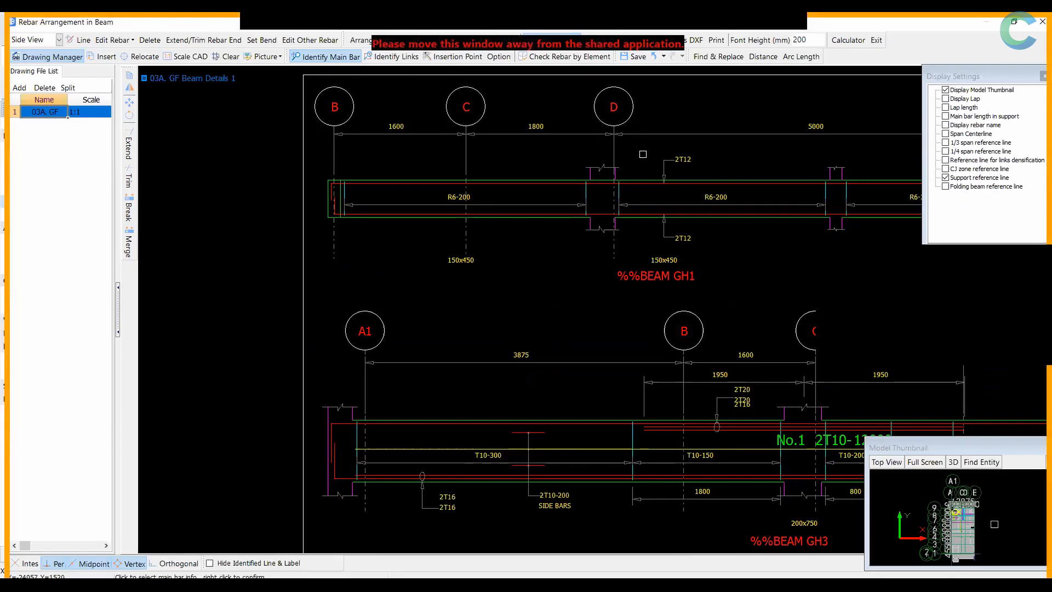
pyautogui.moveTo(491, 376); pyautogui.dragTo(495, 352, button='middle')
pyautogui.rightClick(413, 159)
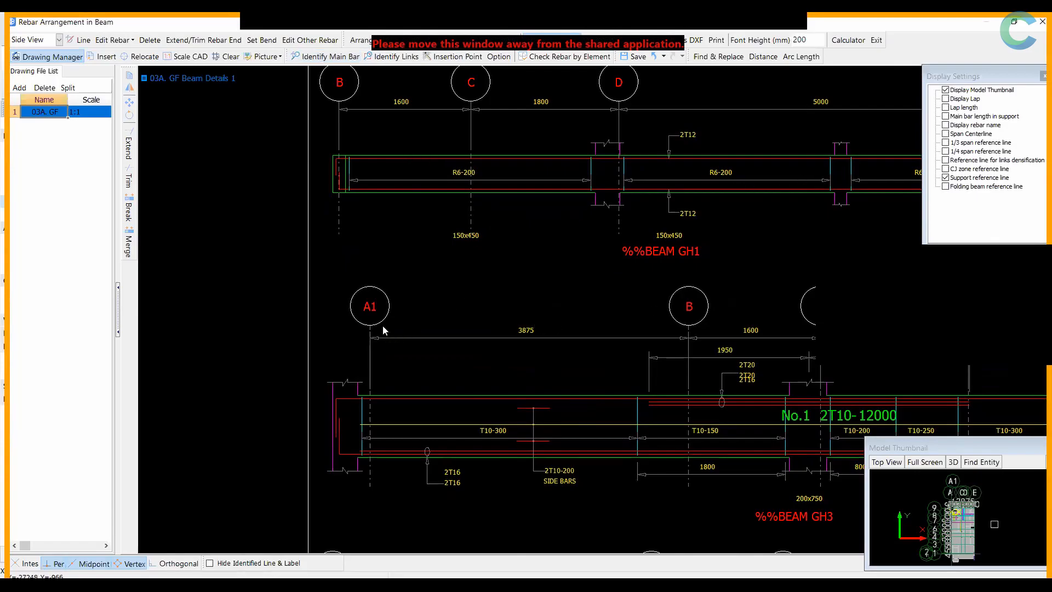
pyautogui.moveTo(514, 183); pyautogui.dragTo(509, 229, button='middle')
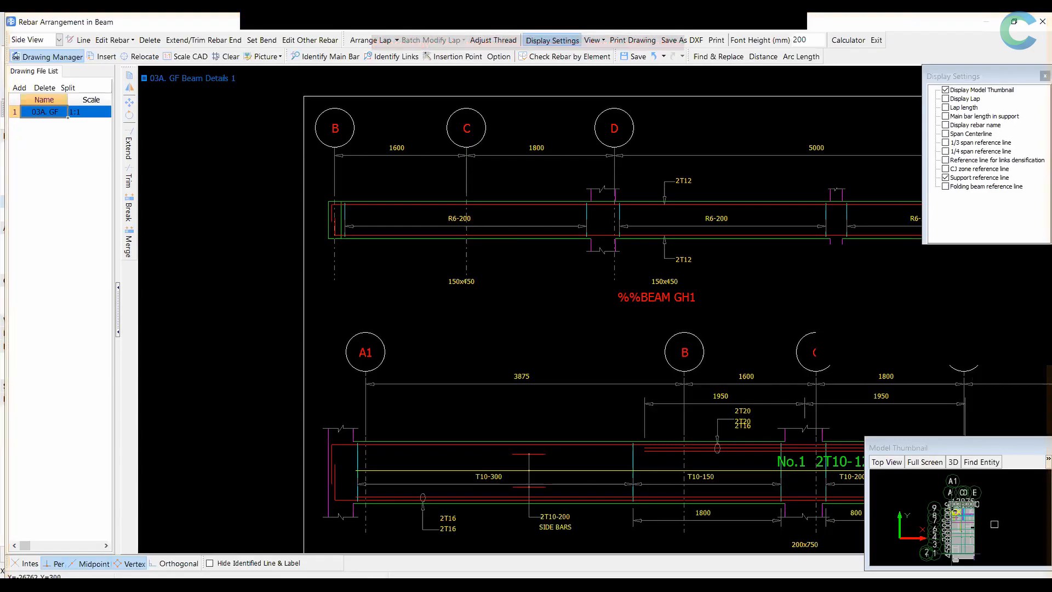
pyautogui.scroll(3, 312, 223)
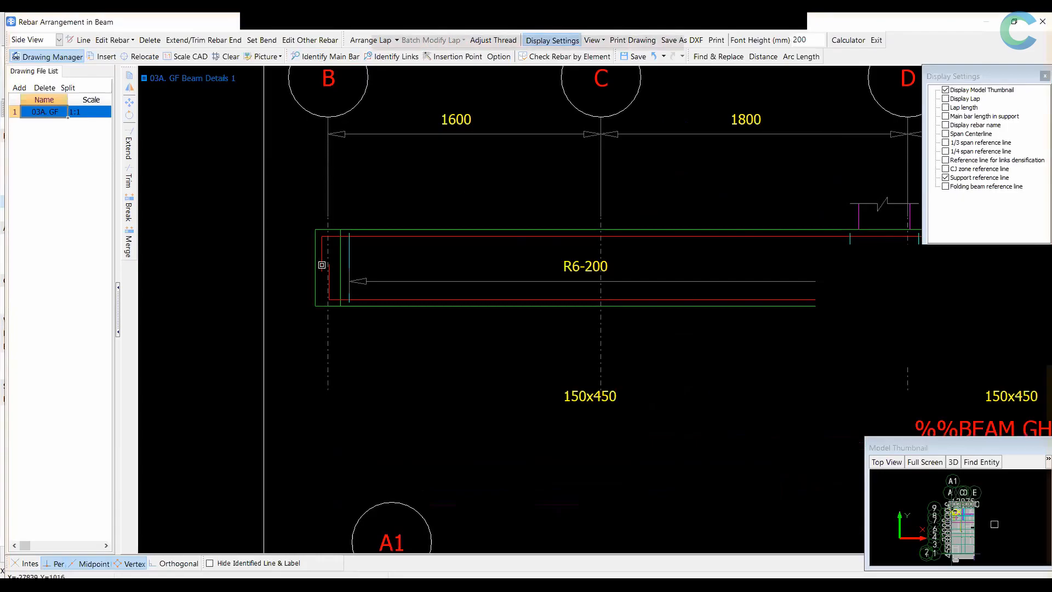
pyautogui.scroll(-3, 635, 309)
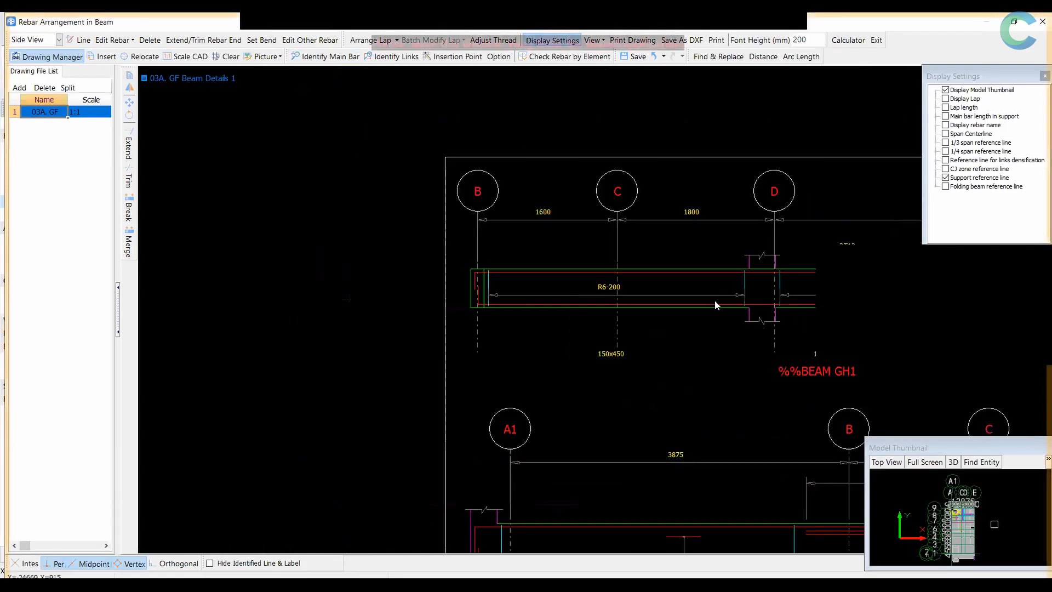
pyautogui.moveTo(929, 382); pyautogui.dragTo(534, 384, button='middle')
pyautogui.moveTo(640, 356); pyautogui.dragTo(894, 363, button='middle')
pyautogui.scroll(-1, 389, 296)
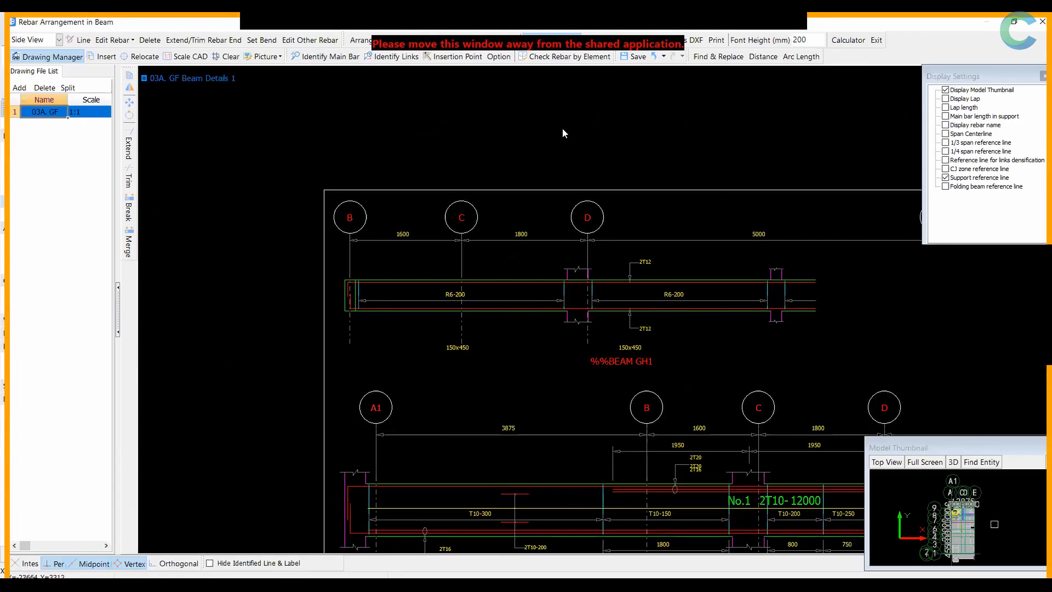
# Review the anchorage length choices in the CAD identification options, trying Identify by TAL, and close without applying
pyautogui.click(498, 57)
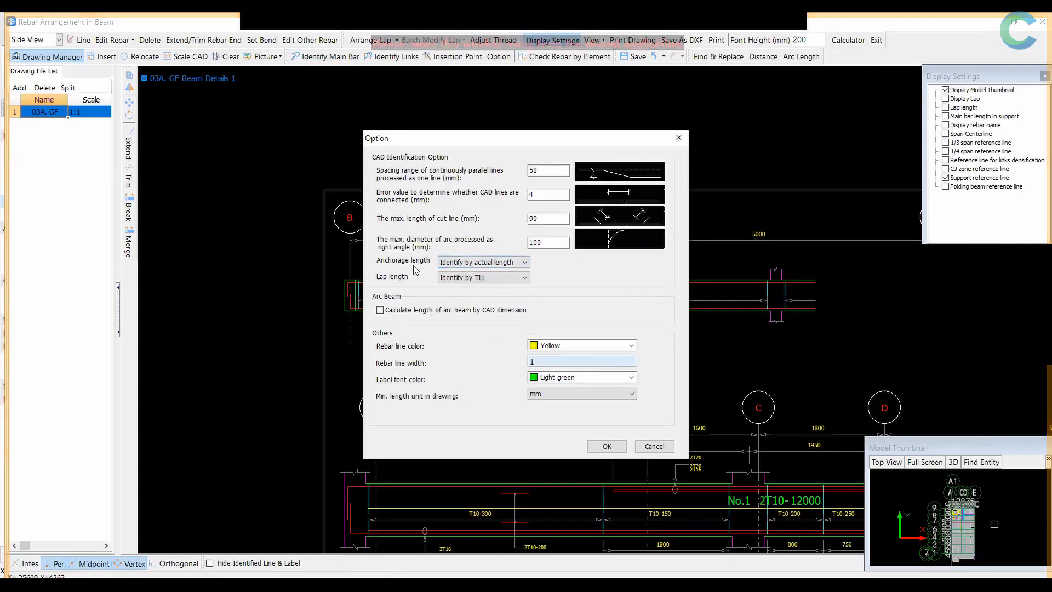
pyautogui.click(524, 263)
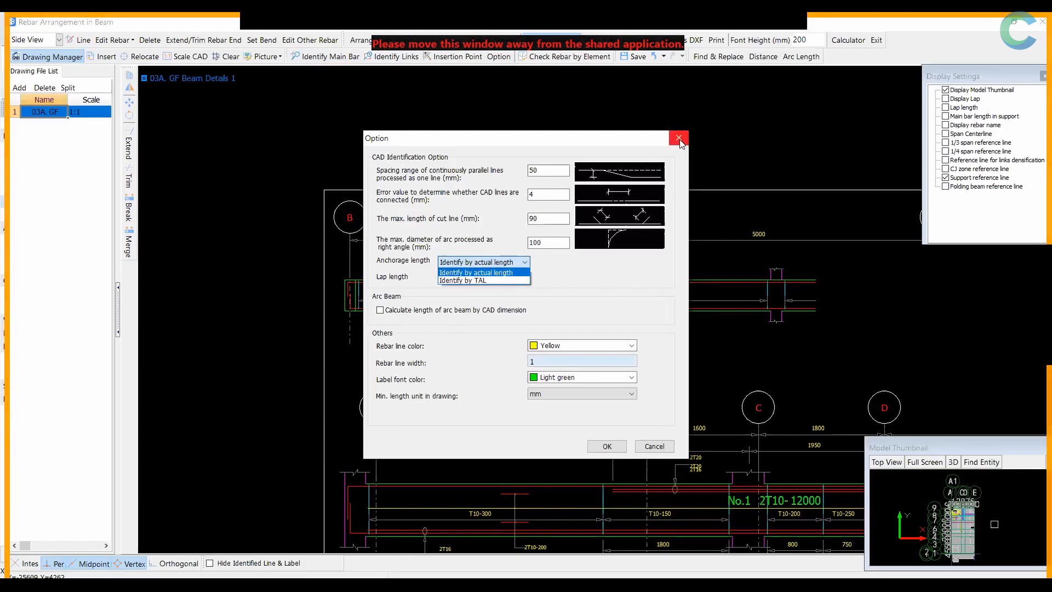
pyautogui.click(485, 280)
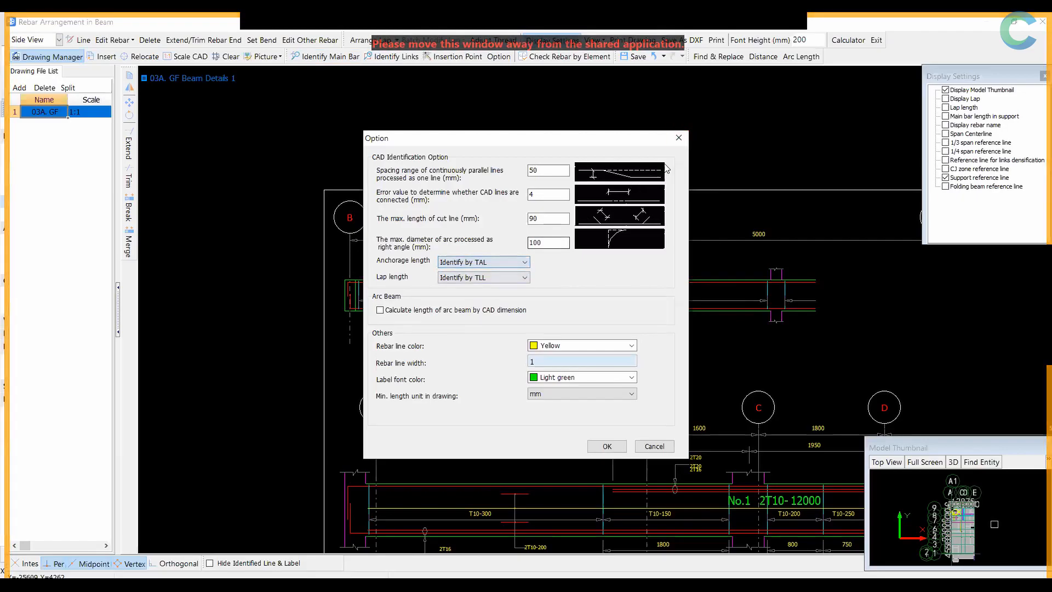
pyautogui.click(678, 137)
# Pick GH1's top 2T12 label and top bar line for main bar identification
pyautogui.scroll(4, 618, 266)
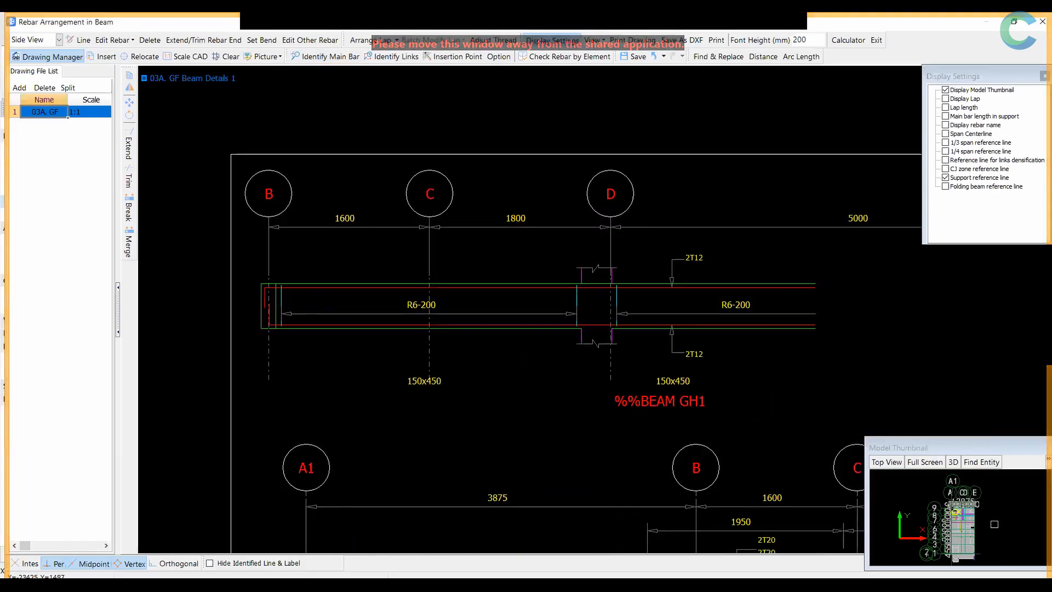
pyautogui.click(326, 57)
pyautogui.click(681, 262)
pyautogui.scroll(-1, 529, 344)
pyautogui.moveTo(529, 344); pyautogui.dragTo(687, 304, button='middle')
pyautogui.scroll(-1, 687, 304)
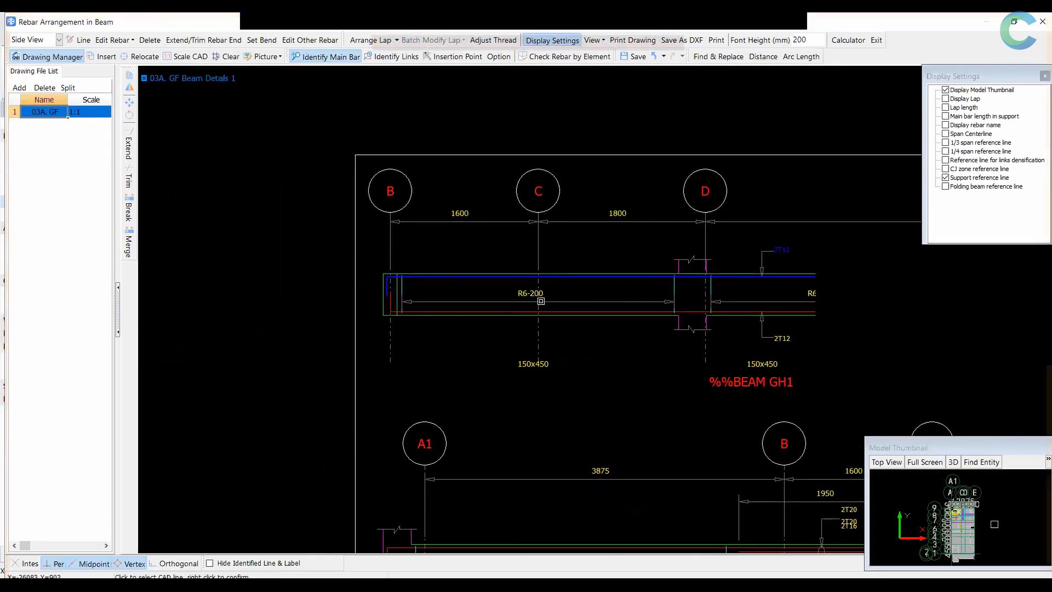
pyautogui.rightClick(540, 301)
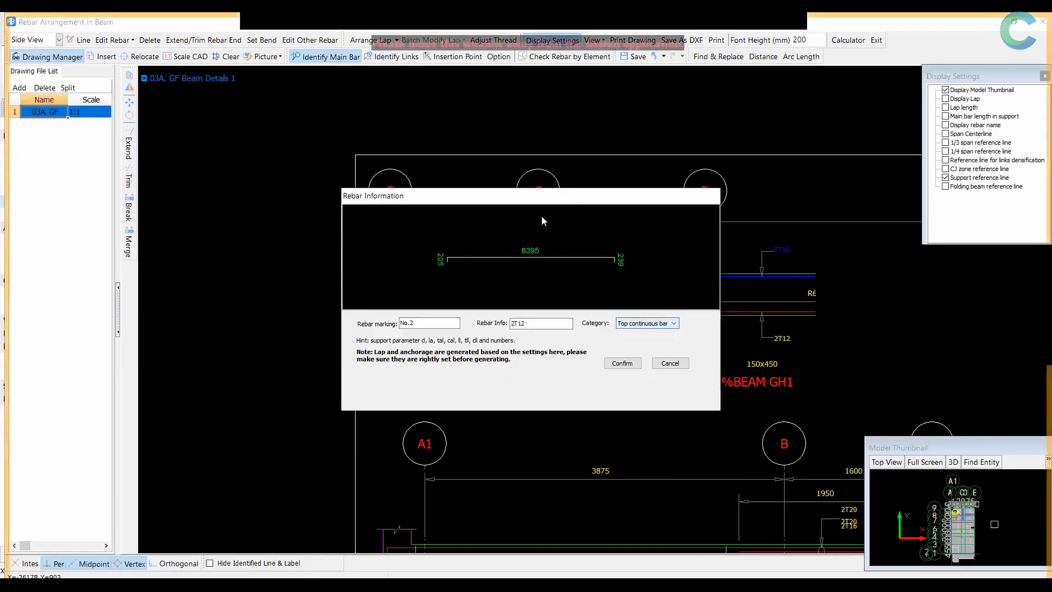
# Check the bend lengths at both ends of GH1's 2T12 bar and confirm it as a Top continuous bar
pyautogui.moveTo(536, 199); pyautogui.dragTo(678, 217)
pyautogui.doubleClick(582, 278)
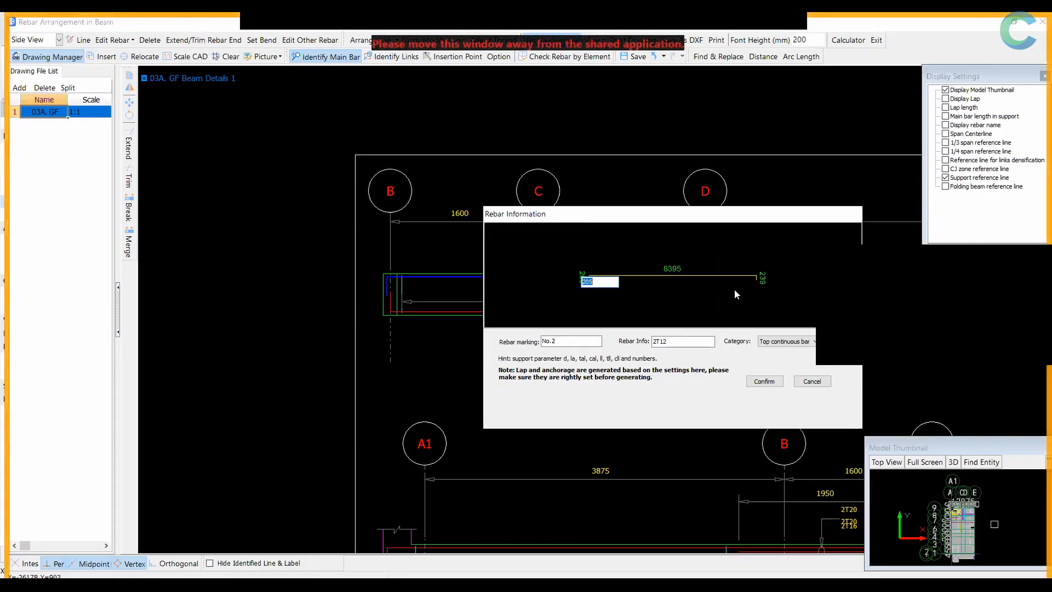
pyautogui.doubleClick(763, 278)
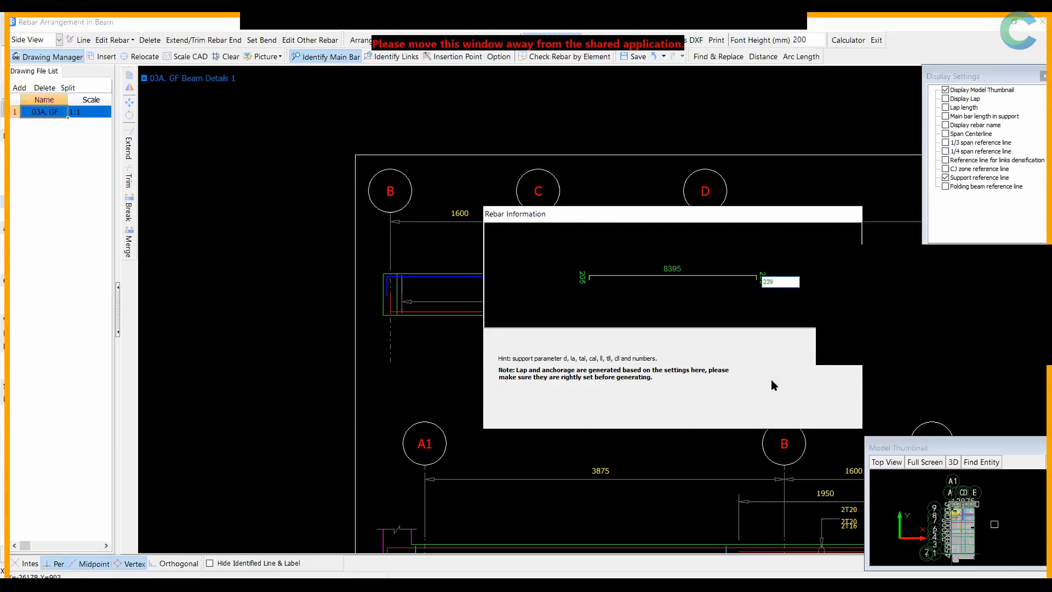
pyautogui.click(771, 379)
pyautogui.scroll(-2, 414, 286)
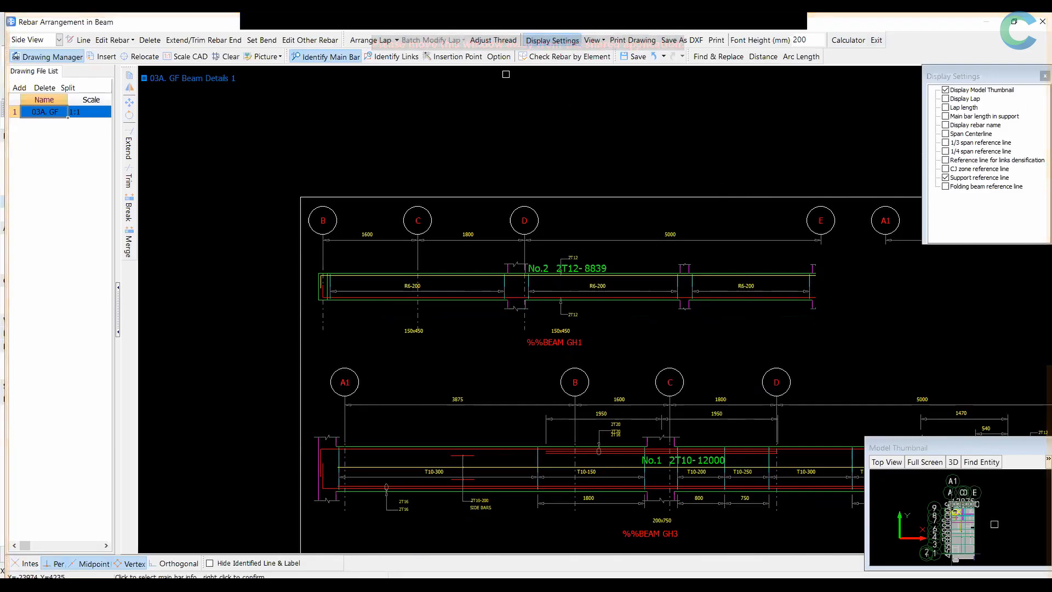
# Identify GH1's links from the R6-200 label, the 150x450 section and the link layout range between grids B and D
pyautogui.click(391, 57)
pyautogui.scroll(3, 549, 320)
pyautogui.scroll(3, 549, 320)
pyautogui.click(426, 264)
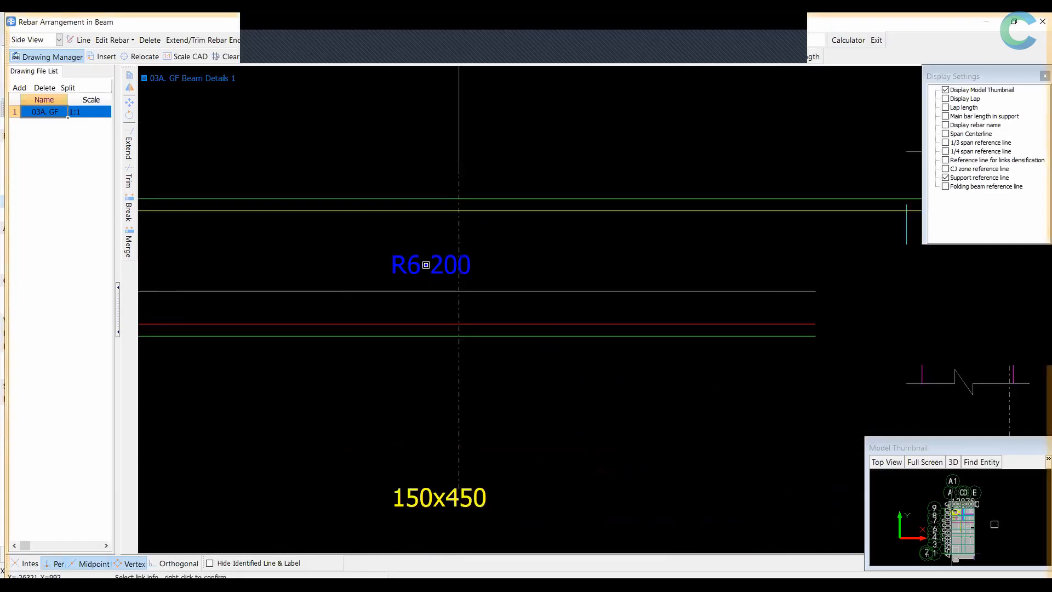
pyautogui.click(469, 492)
pyautogui.moveTo(552, 456); pyautogui.dragTo(578, 382, button='middle')
pyautogui.moveTo(783, 223); pyautogui.dragTo(710, 226, button='middle')
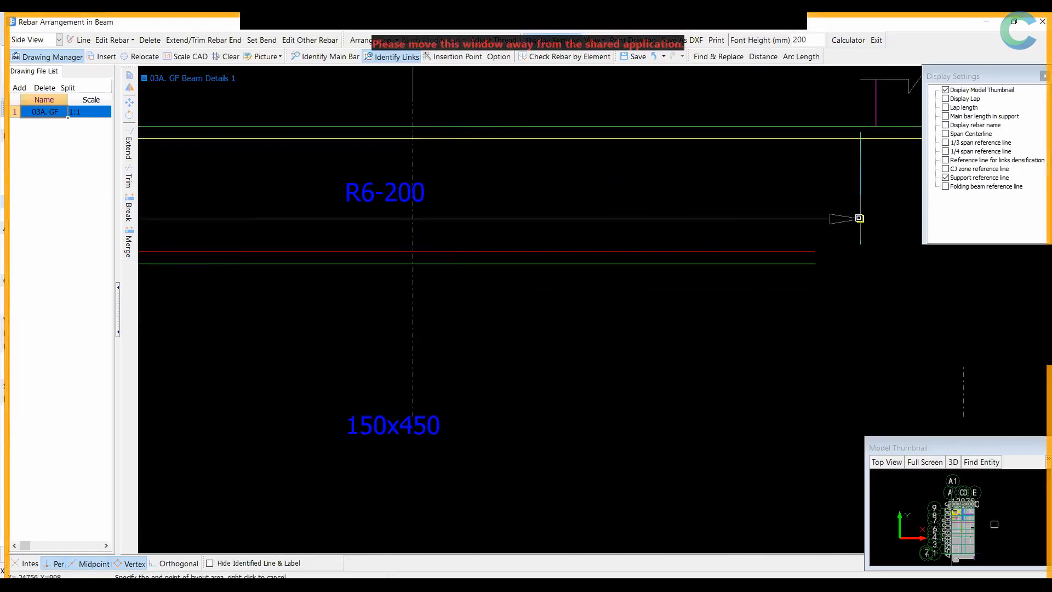
pyautogui.click(857, 218)
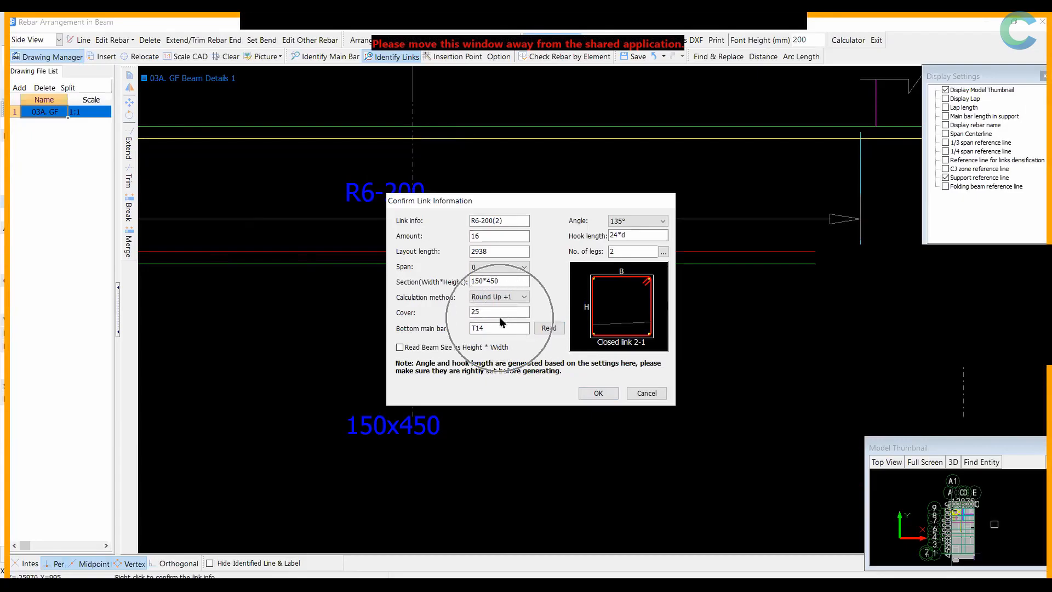
# Start a custom closed link for GH1's R6-200 links and add a vertical leg between the middle top and bottom main bars
pyautogui.click(642, 234)
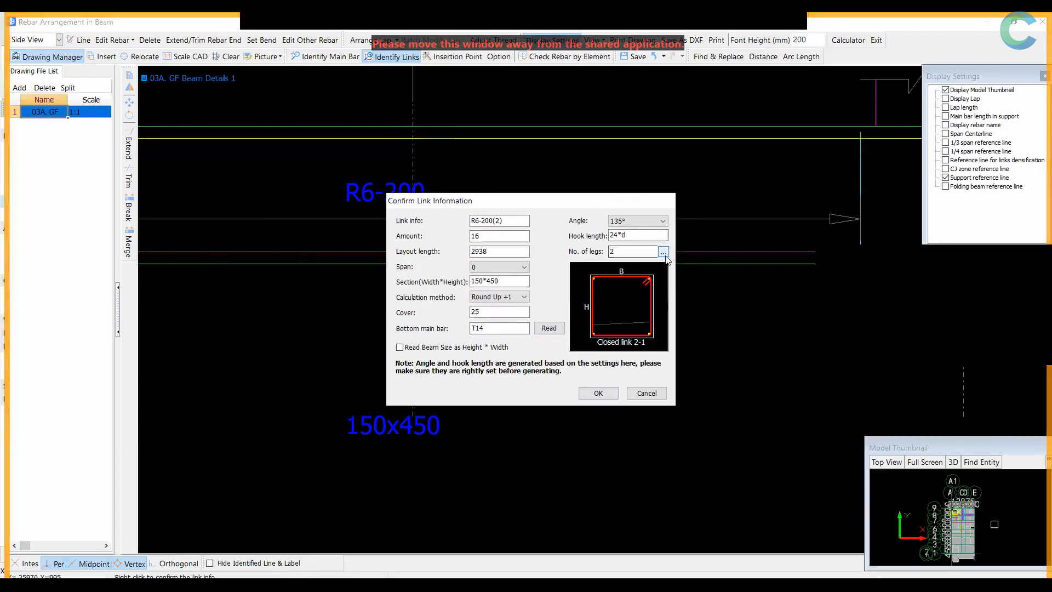
pyautogui.click(662, 252)
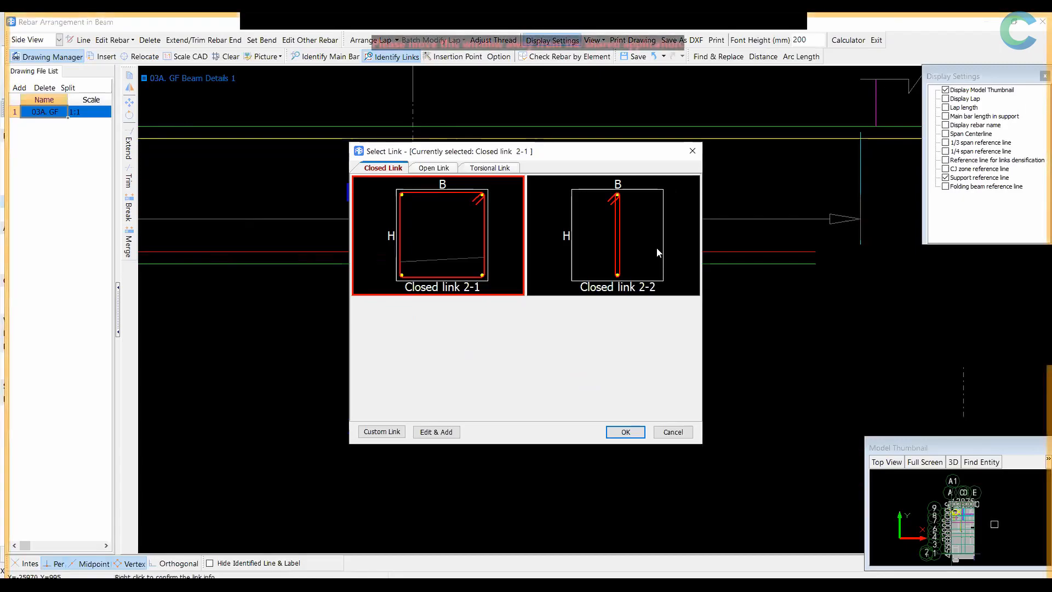
pyautogui.click(369, 437)
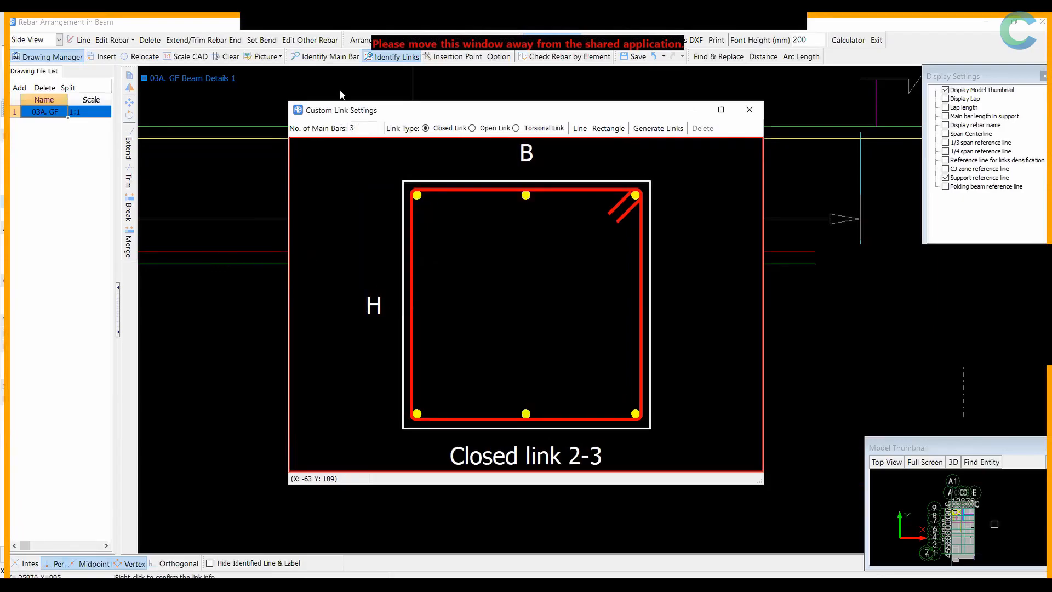
pyautogui.click(580, 128)
pyautogui.click(527, 196)
pyautogui.click(525, 413)
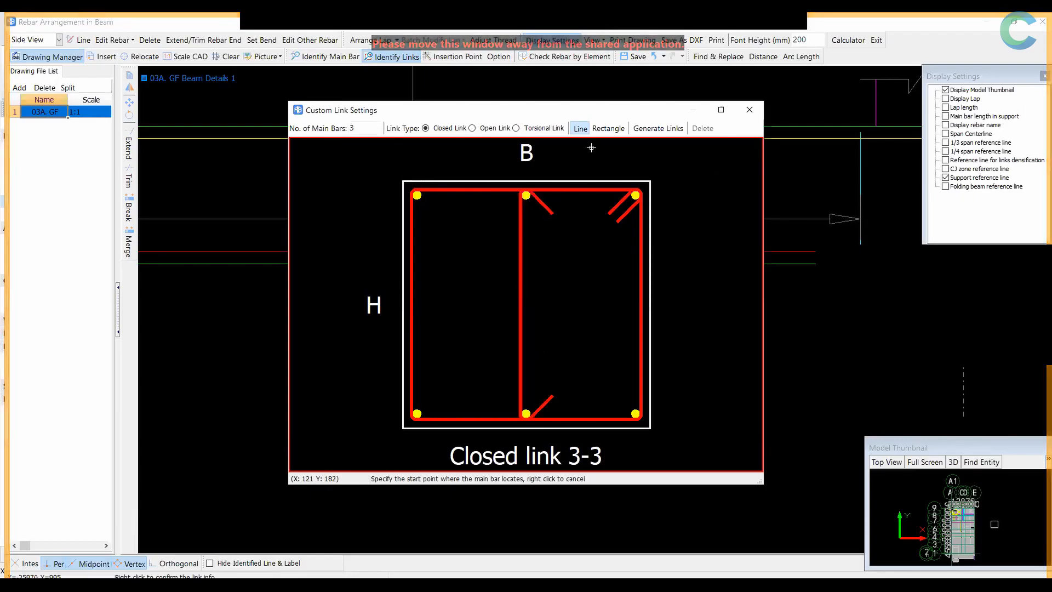
# Try the rectangle tool and the open and torsional types for the custom link, and generate it as a closed link
pyautogui.click(606, 129)
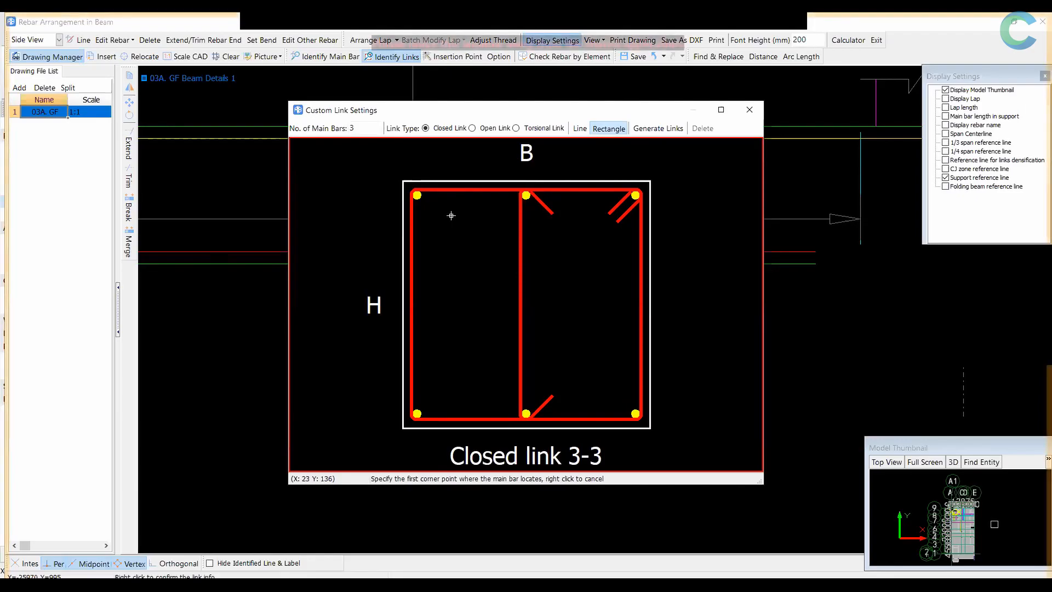
pyautogui.click(471, 128)
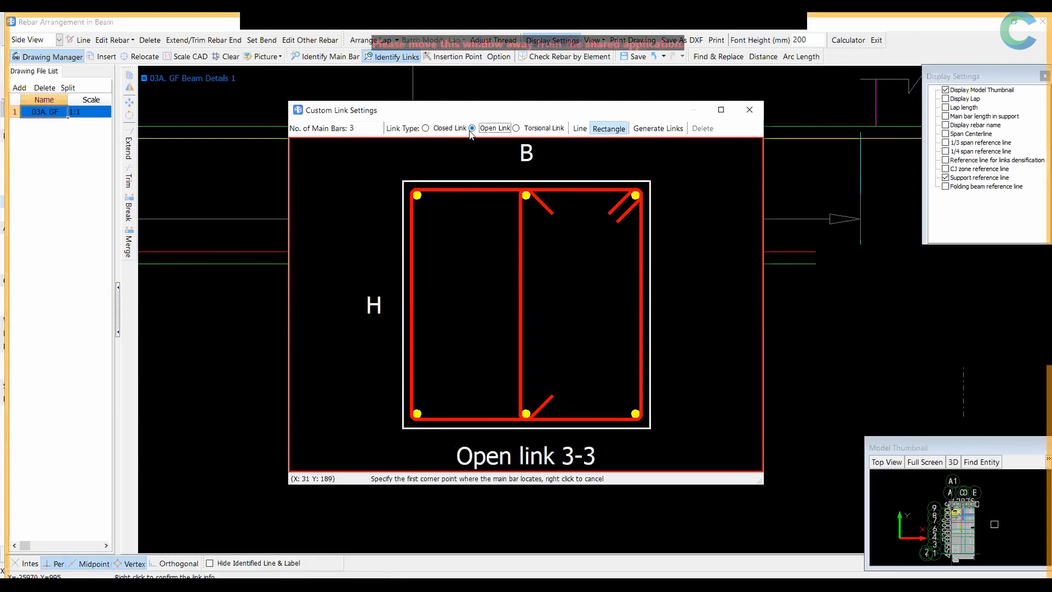
pyautogui.click(516, 128)
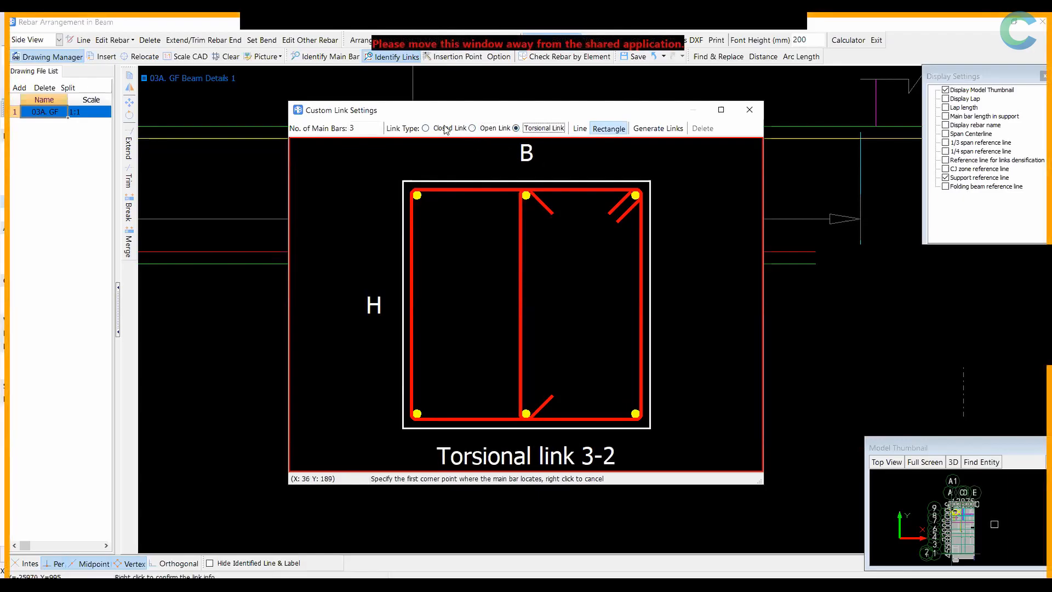
pyautogui.click(426, 129)
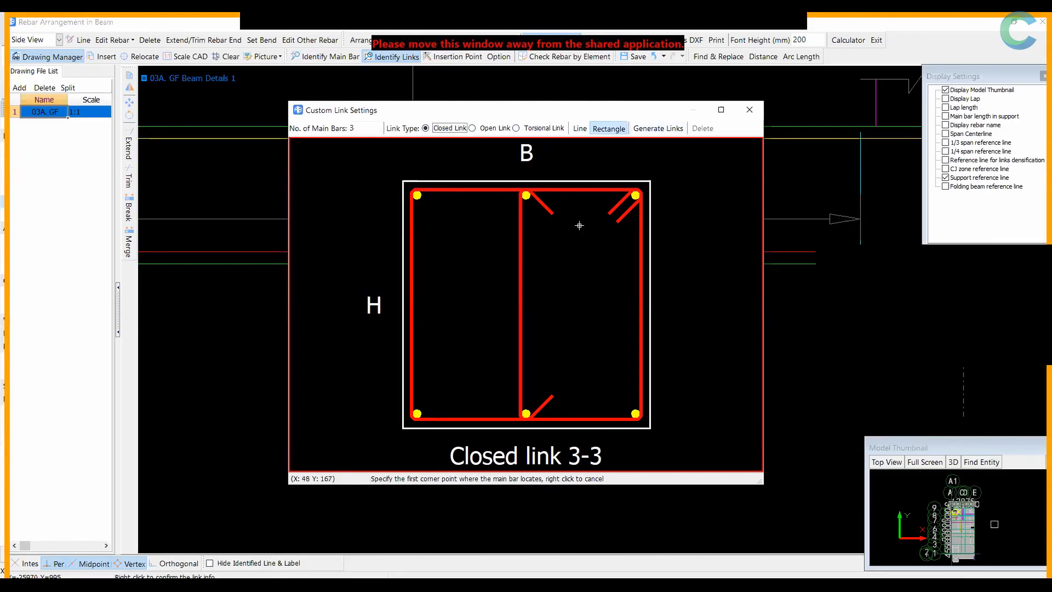
pyautogui.click(666, 131)
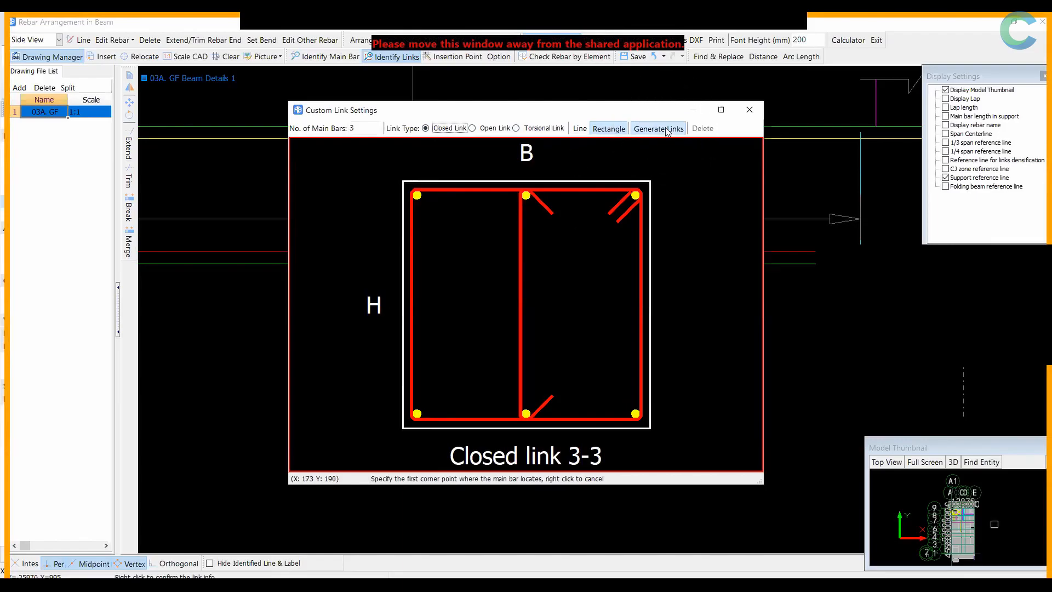
pyautogui.click(605, 304)
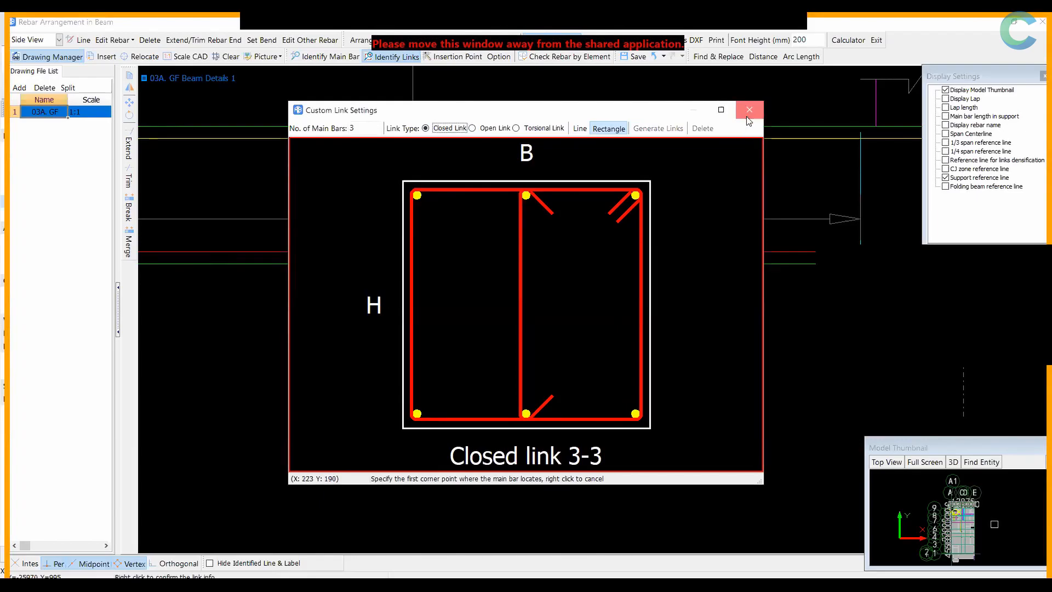
# Leave the link shape selection without applying the custom shape and confirm GH1's R6-200(2) links as two-leg Closed link 2-1
pyautogui.click(749, 111)
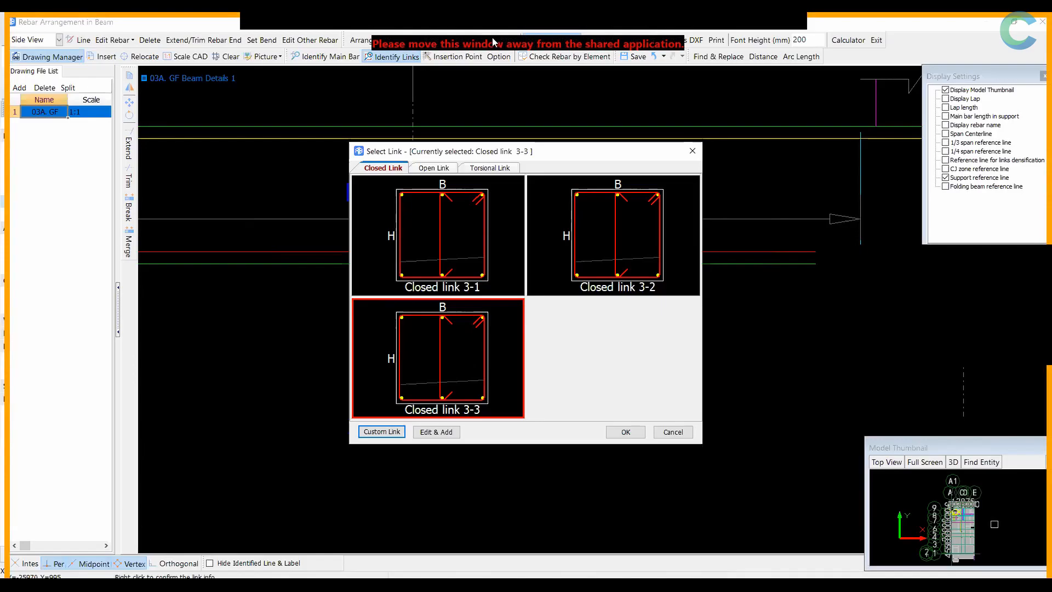
pyautogui.click(692, 151)
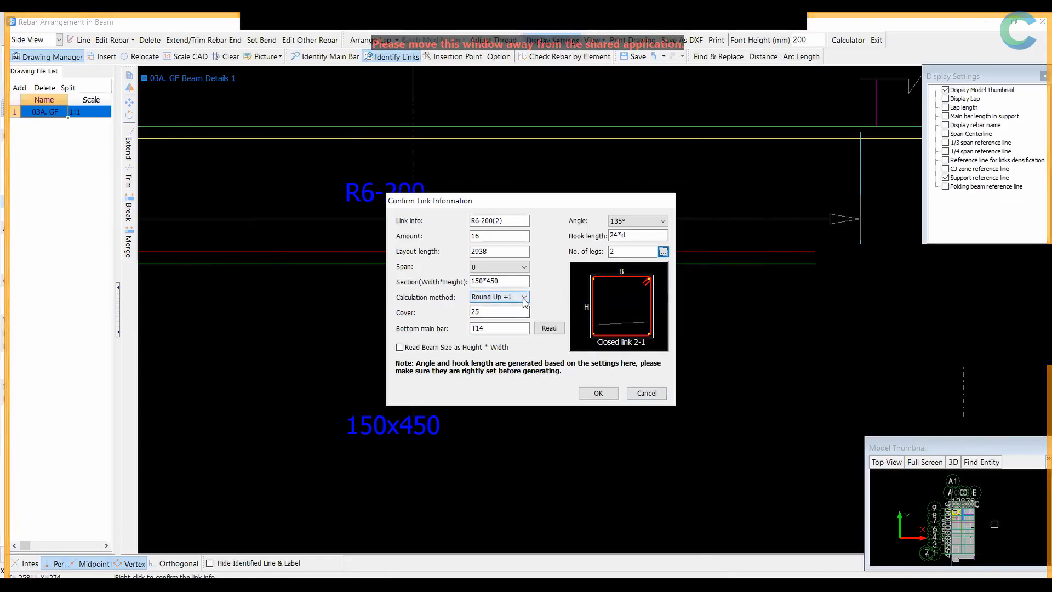
pyautogui.click(493, 311)
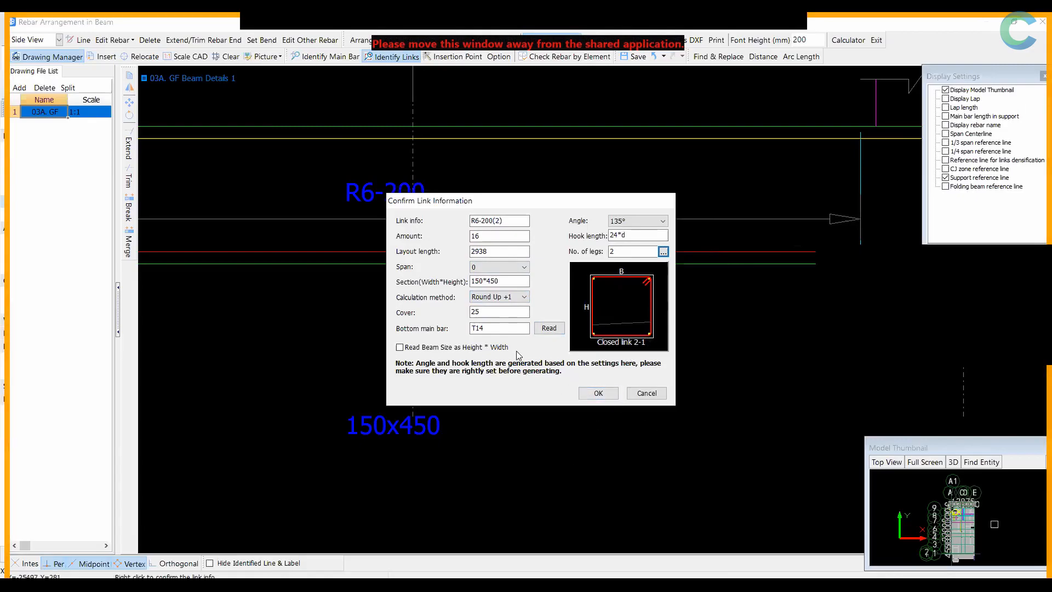
pyautogui.click(598, 394)
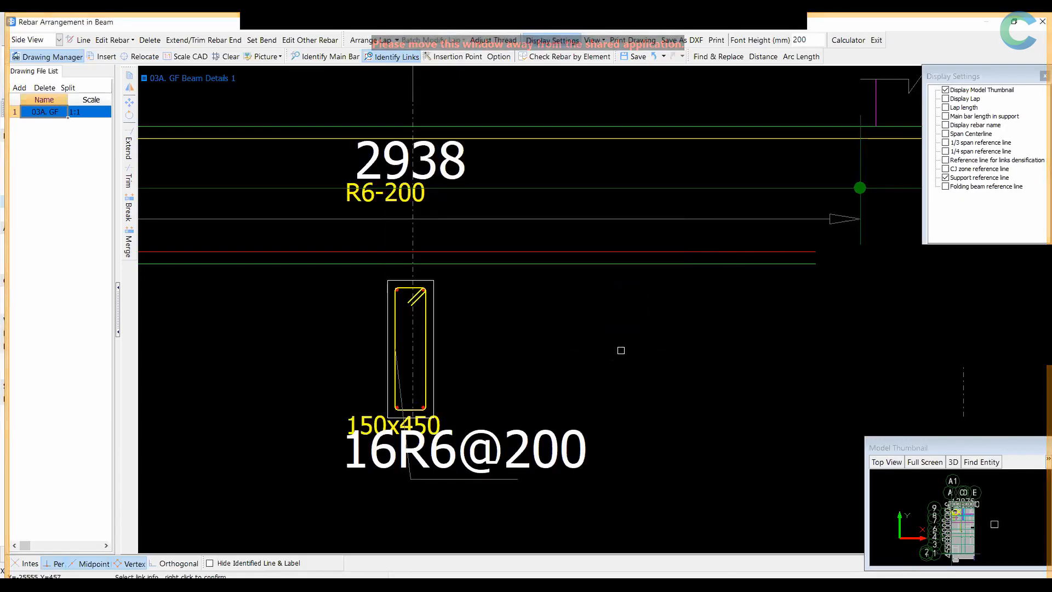
# Review GH1's identified links, close the beam rebar arrangement and return to the floor plan without saving the project
pyautogui.scroll(-8, 503, 253)
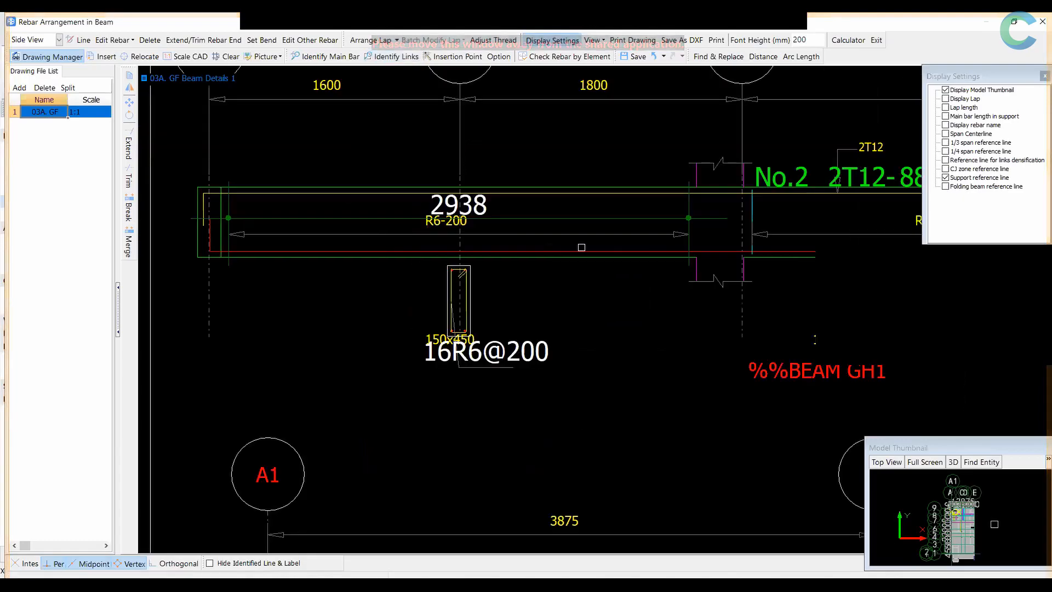
pyautogui.scroll(2, 535, 269)
pyautogui.rightClick(474, 237)
pyautogui.moveTo(475, 237); pyautogui.dragTo(330, 215, button='middle')
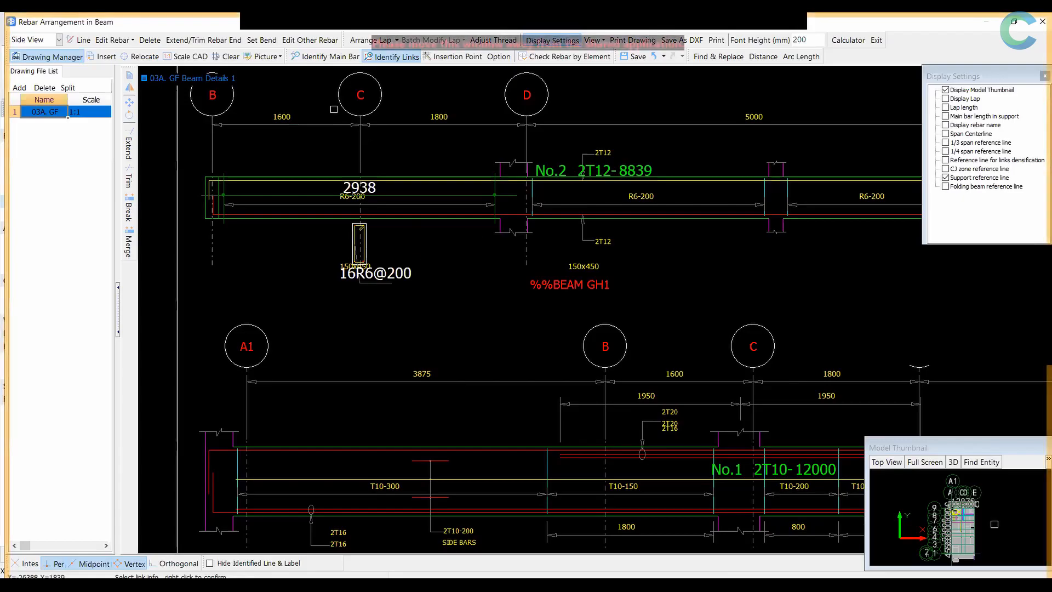
pyautogui.click(332, 61)
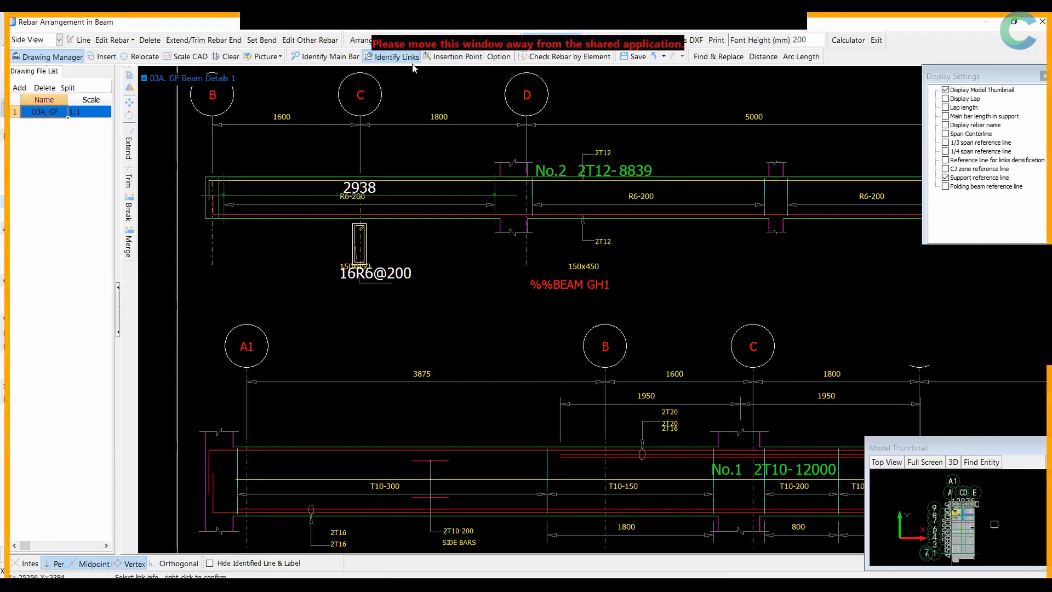
pyautogui.click(1036, 23)
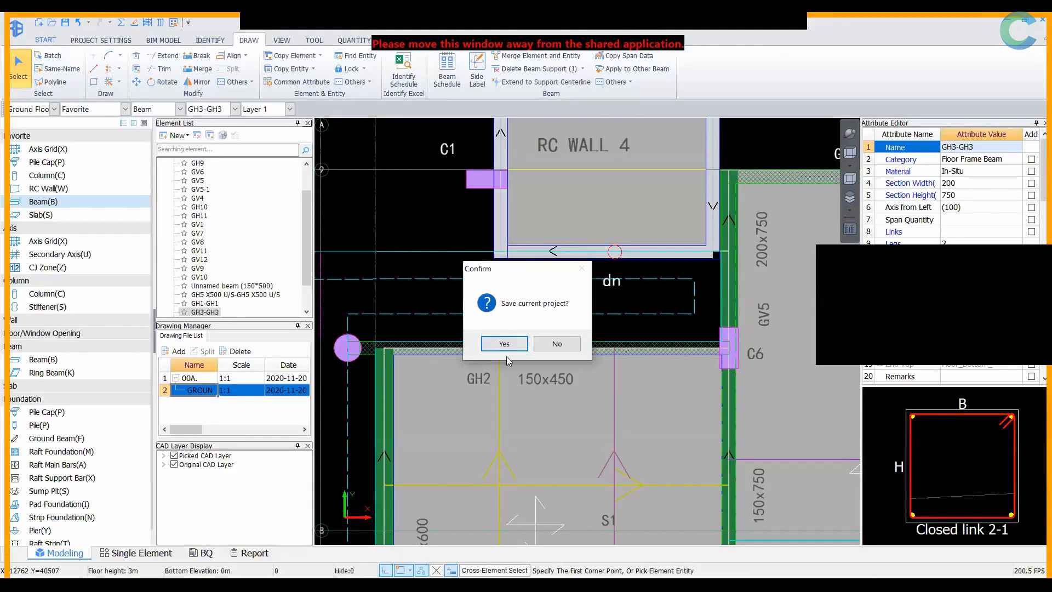
pyautogui.click(556, 344)
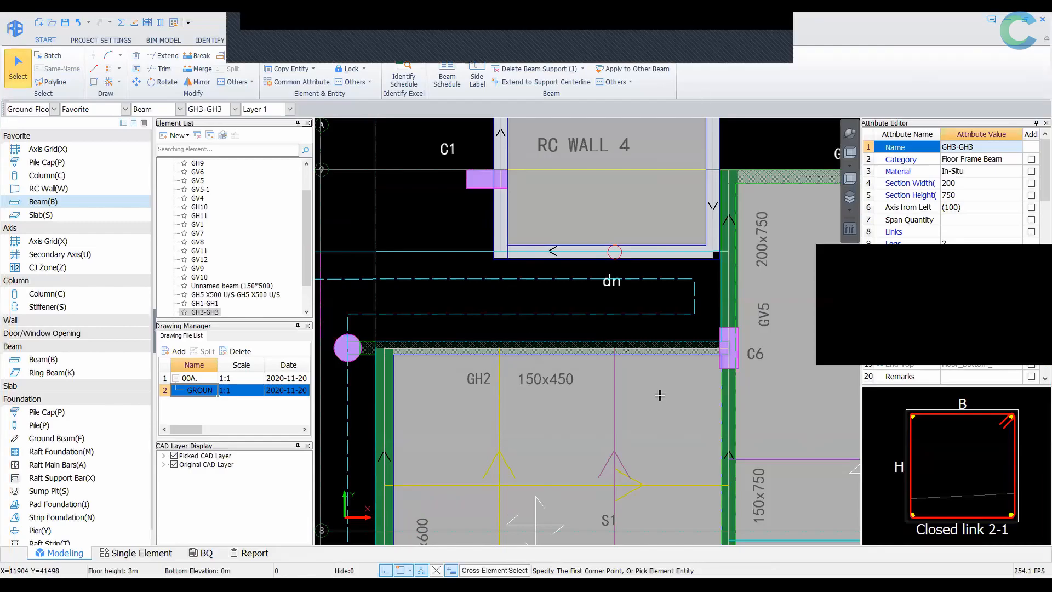
# Use Apply to Other Beam to copy GH1's beam data to the GH3 beam along grid 7, with the range set to All beams
pyautogui.scroll(-2, 659, 395)
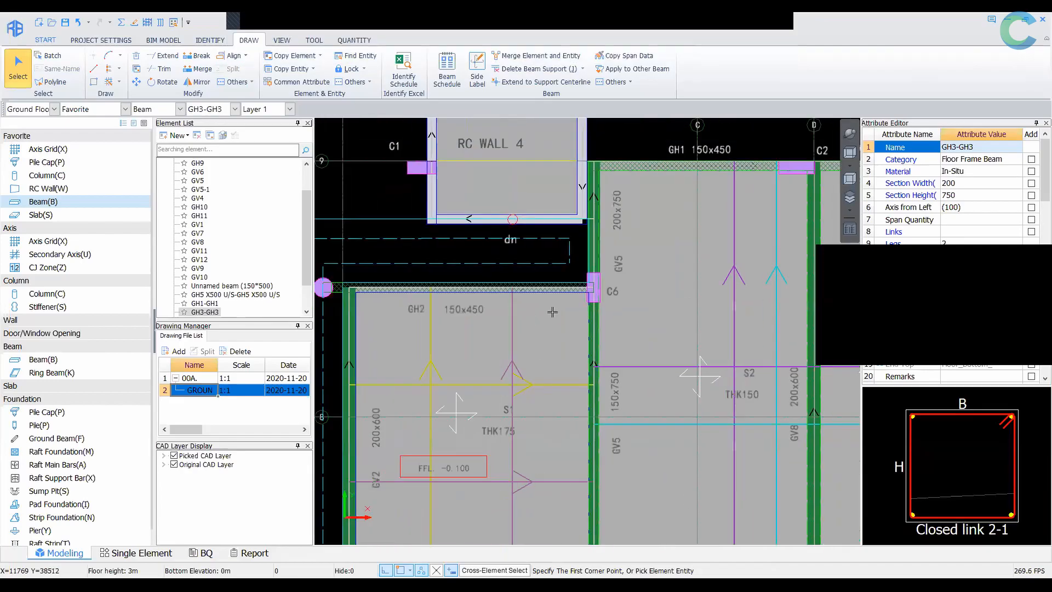
pyautogui.moveTo(800, 191); pyautogui.dragTo(702, 212, button='middle')
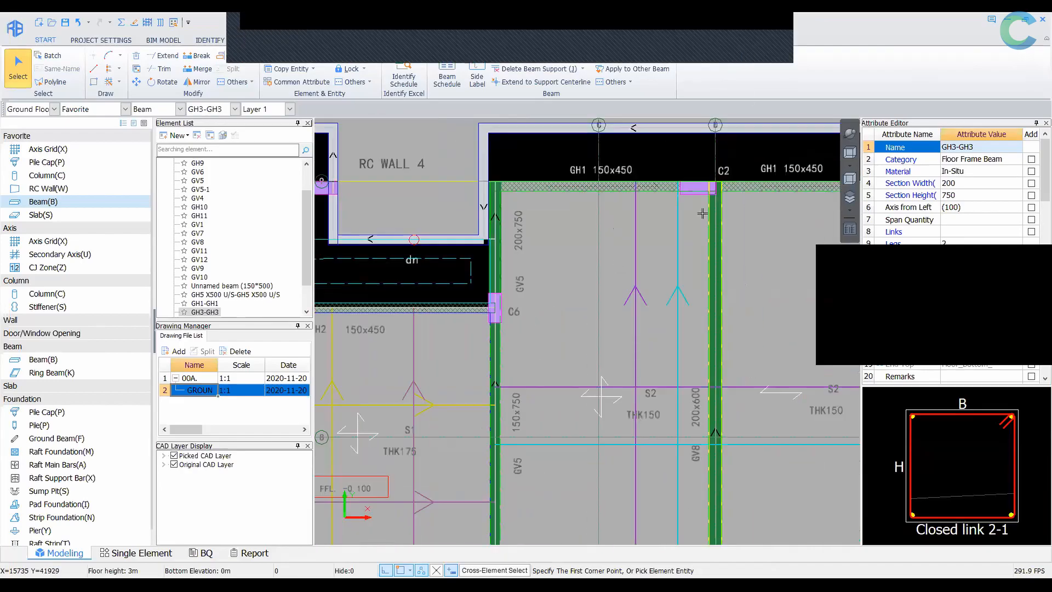
pyautogui.scroll(-2, 620, 330)
pyautogui.moveTo(606, 350); pyautogui.dragTo(572, 319, button='middle')
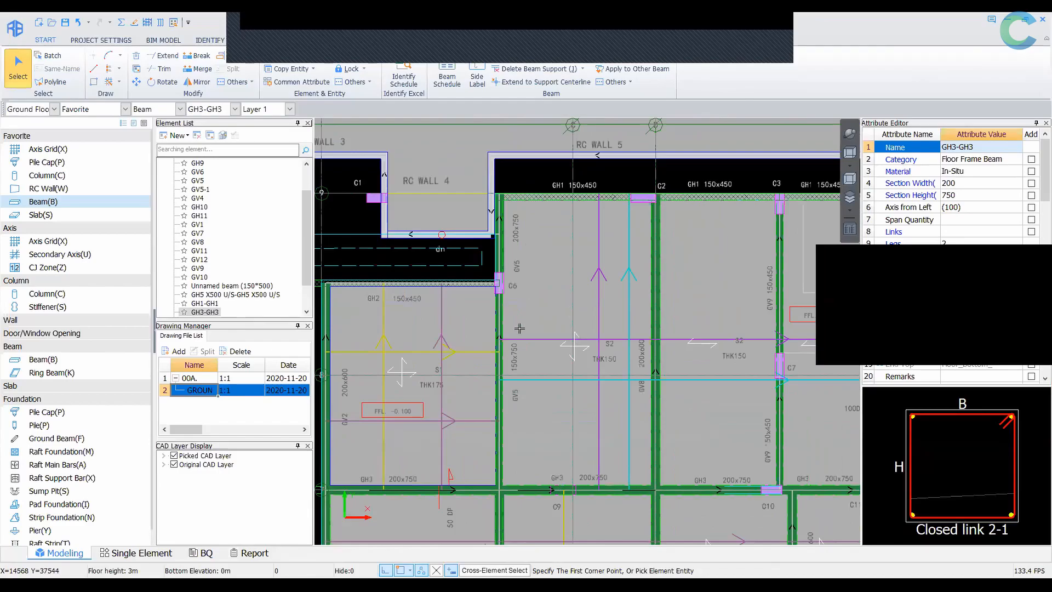
pyautogui.moveTo(558, 355); pyautogui.dragTo(546, 341, button='middle')
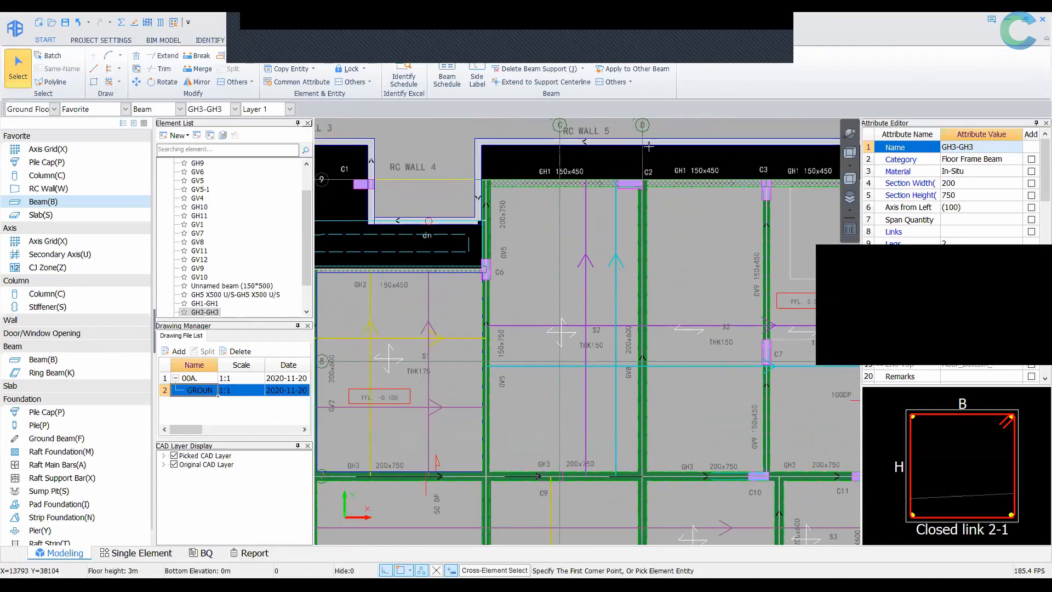
pyautogui.click(657, 70)
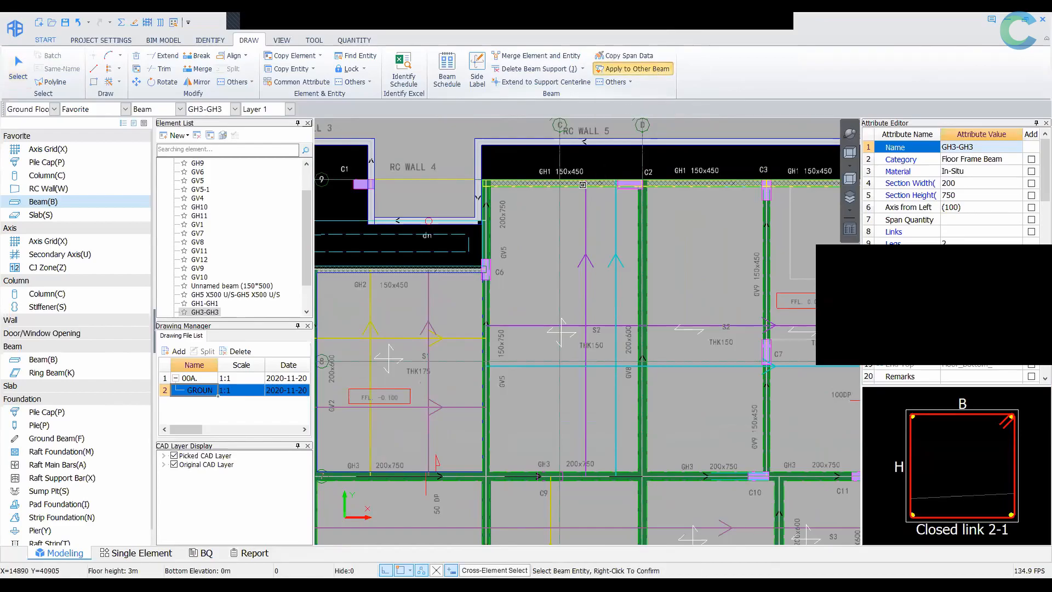
pyautogui.click(576, 182)
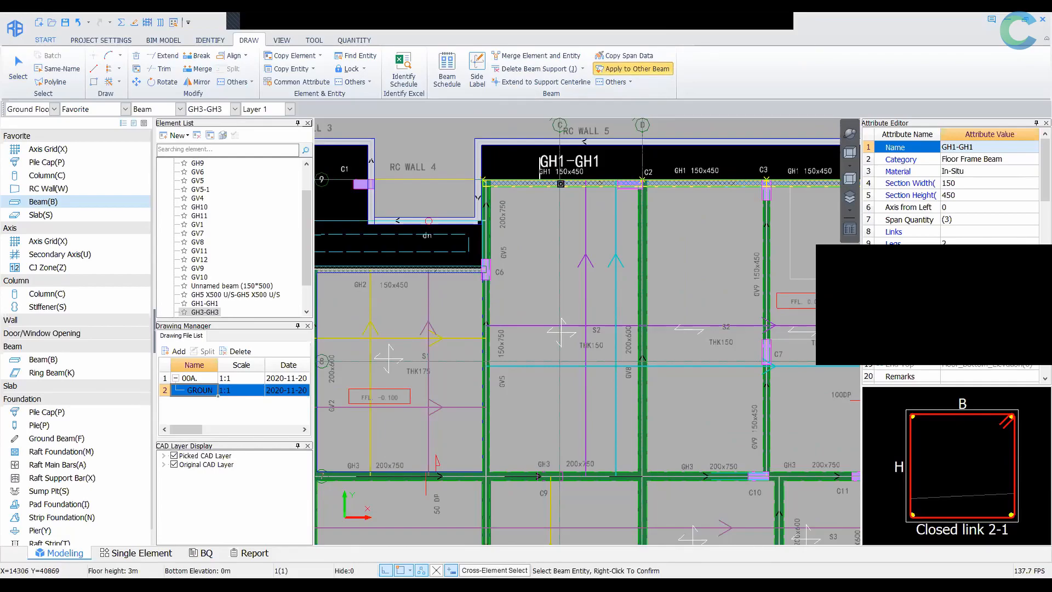
pyautogui.rightClick(560, 184)
pyautogui.click(600, 474)
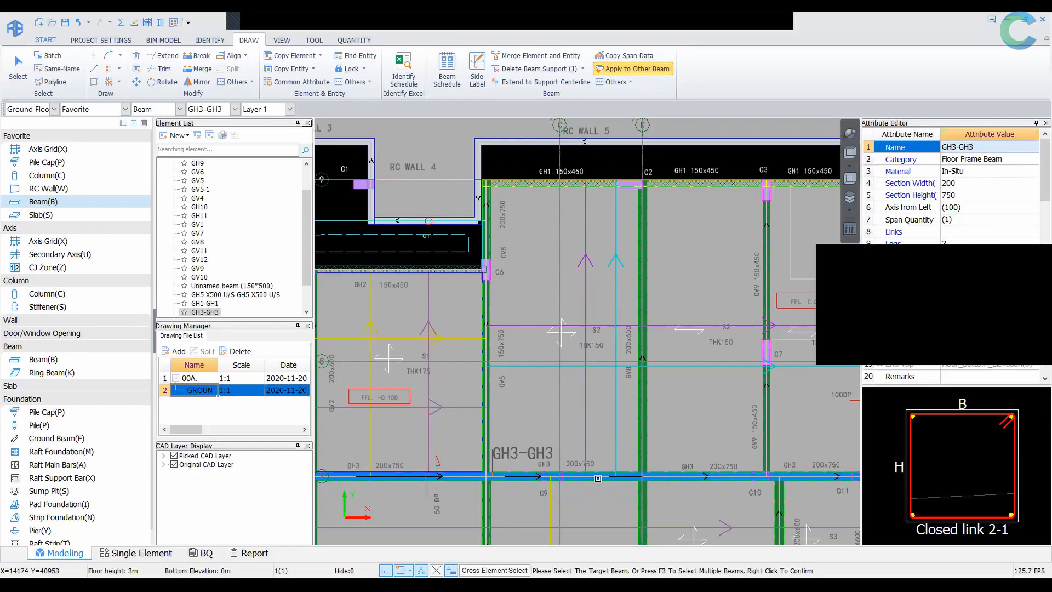
pyautogui.press('F3')
pyautogui.click(442, 310)
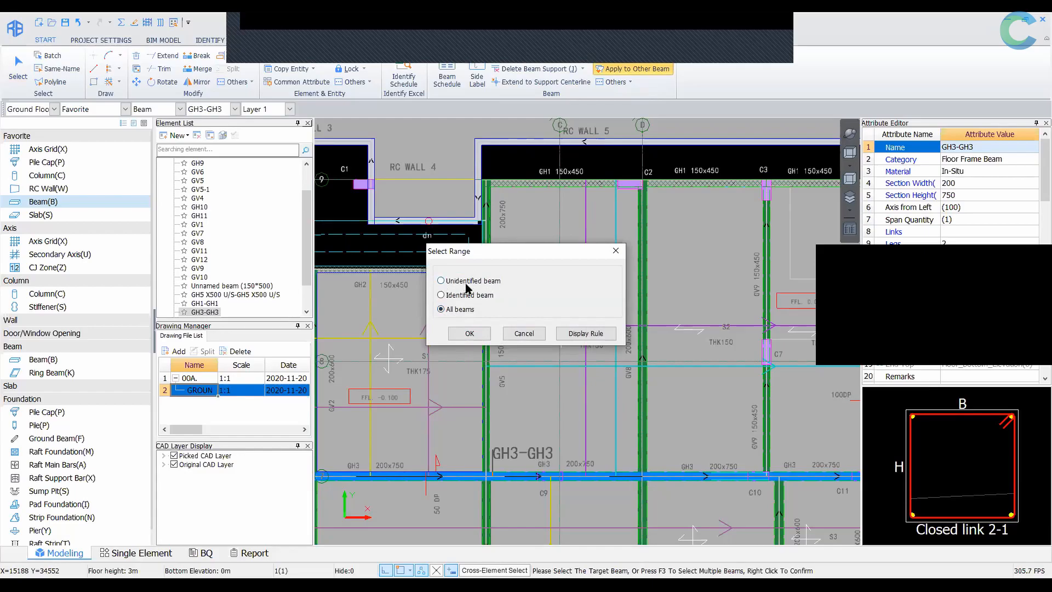
pyautogui.click(471, 339)
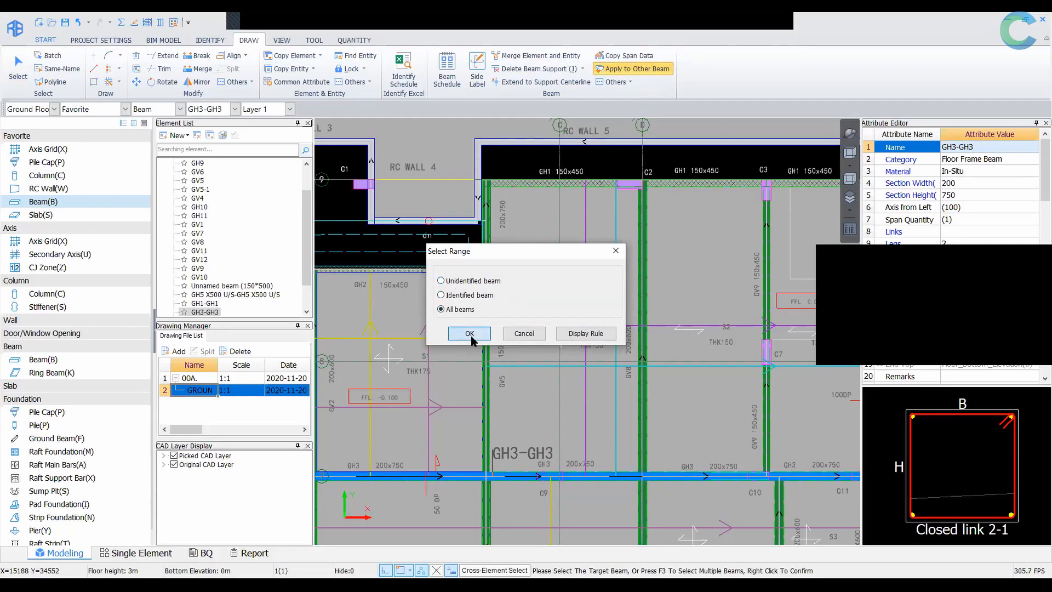
pyautogui.click(622, 311)
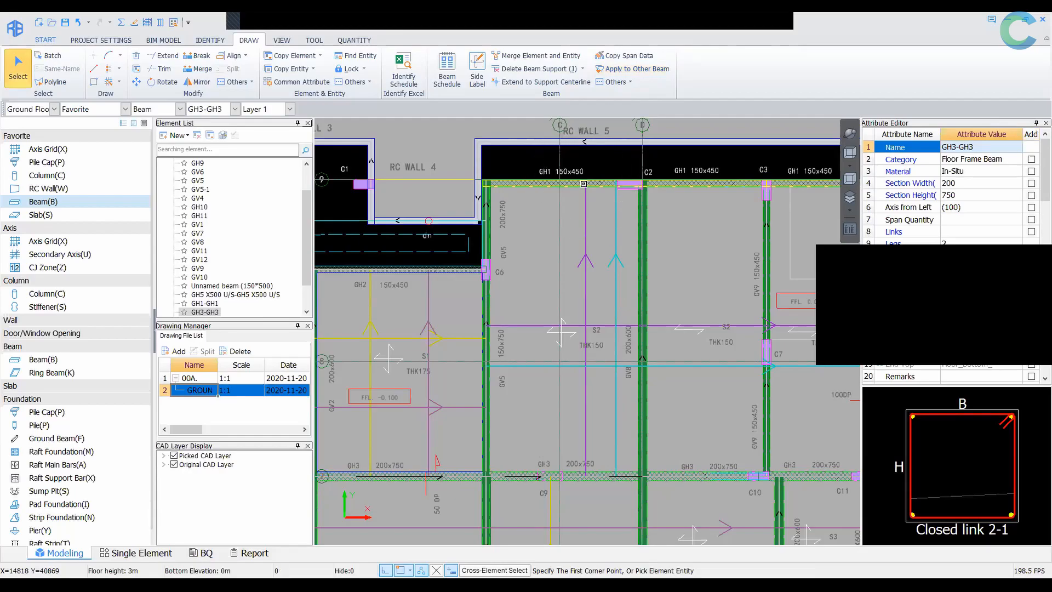
pyautogui.click(613, 469)
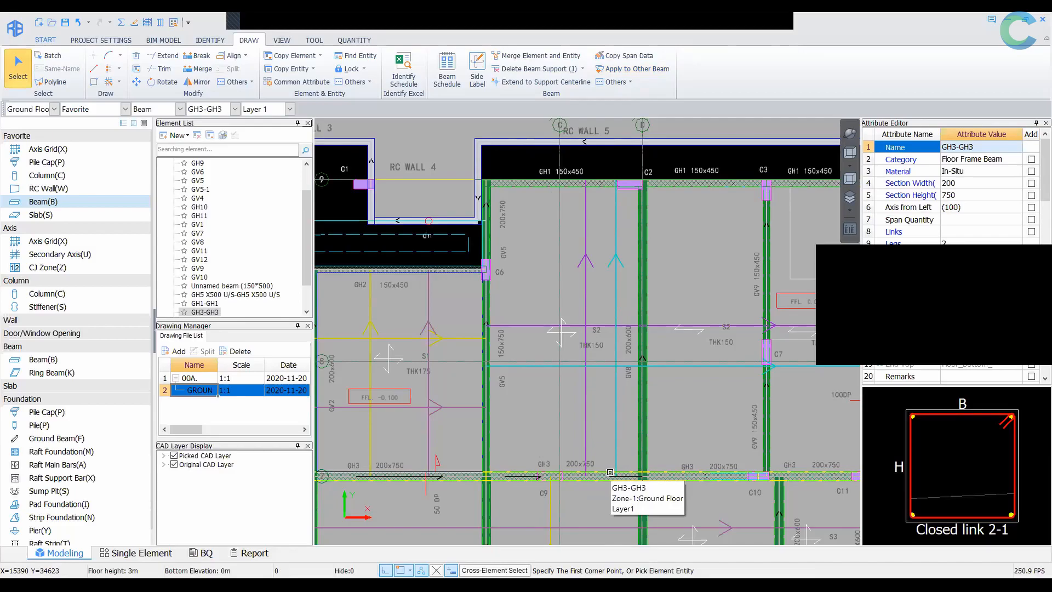
# Create a new rectangular beam element in the element list
pyautogui.scroll(-3, 623, 338)
pyautogui.scroll(-2, 623, 338)
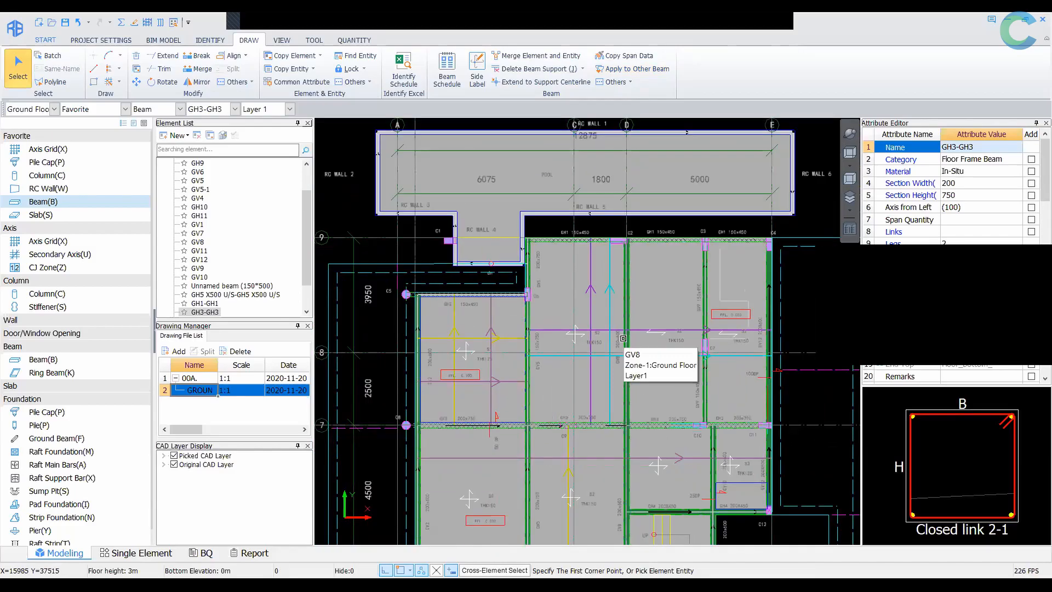
pyautogui.click(176, 136)
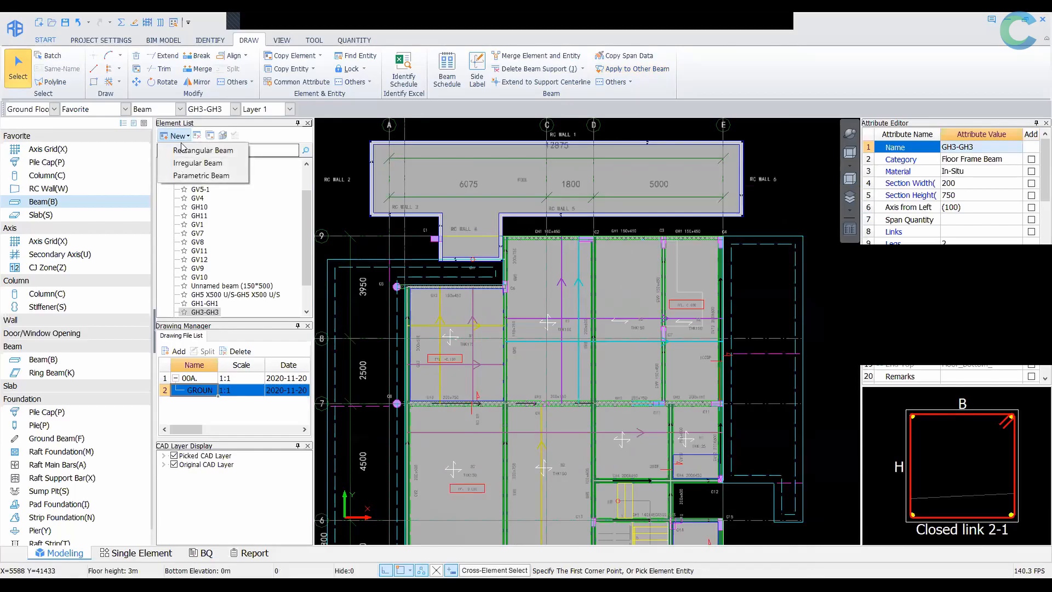
pyautogui.click(189, 146)
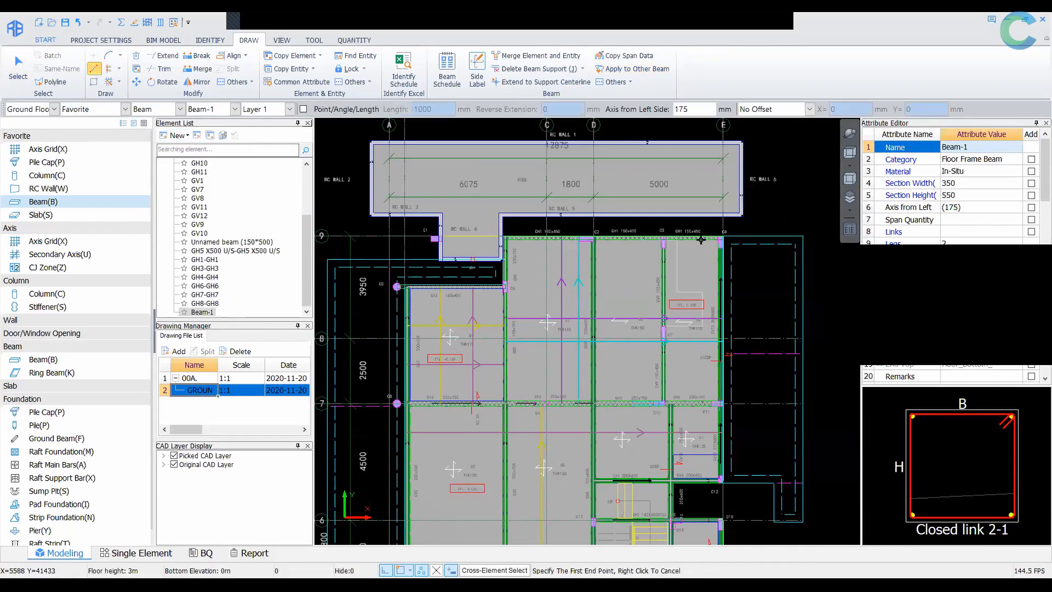
# Draw the new rectangular beam horizontally in the empty area beside the floor plan, above the standalone square outline
pyautogui.moveTo(701, 240); pyautogui.dragTo(460, 202, button='middle')
pyautogui.scroll(-4, 460, 202)
pyautogui.scroll(1, 567, 188)
pyautogui.click(568, 187)
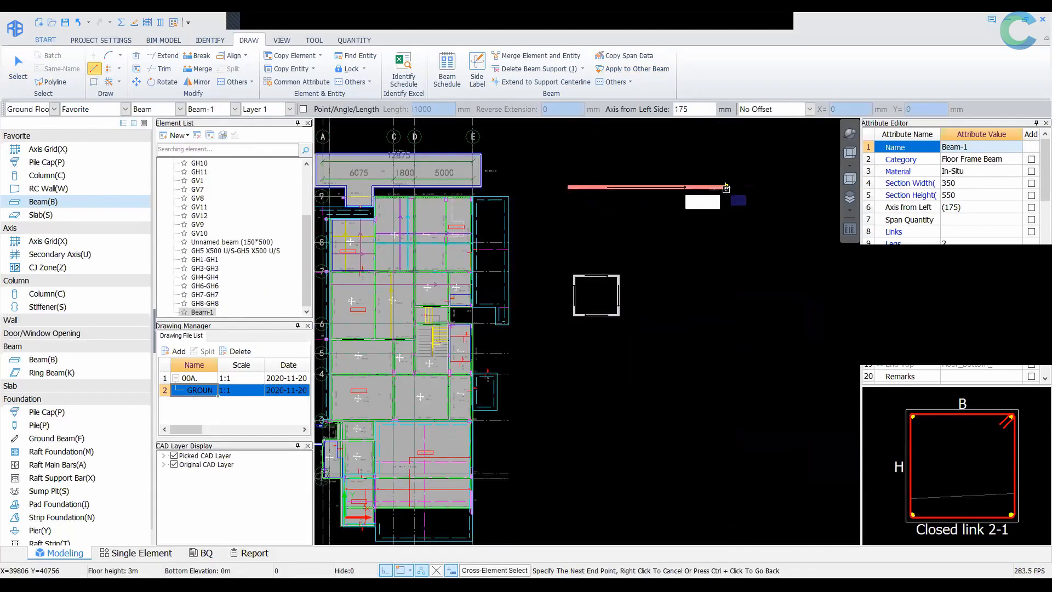
pyautogui.moveTo(565, 202); pyautogui.dragTo(582, 206, button='middle')
pyautogui.scroll(2, 570, 210)
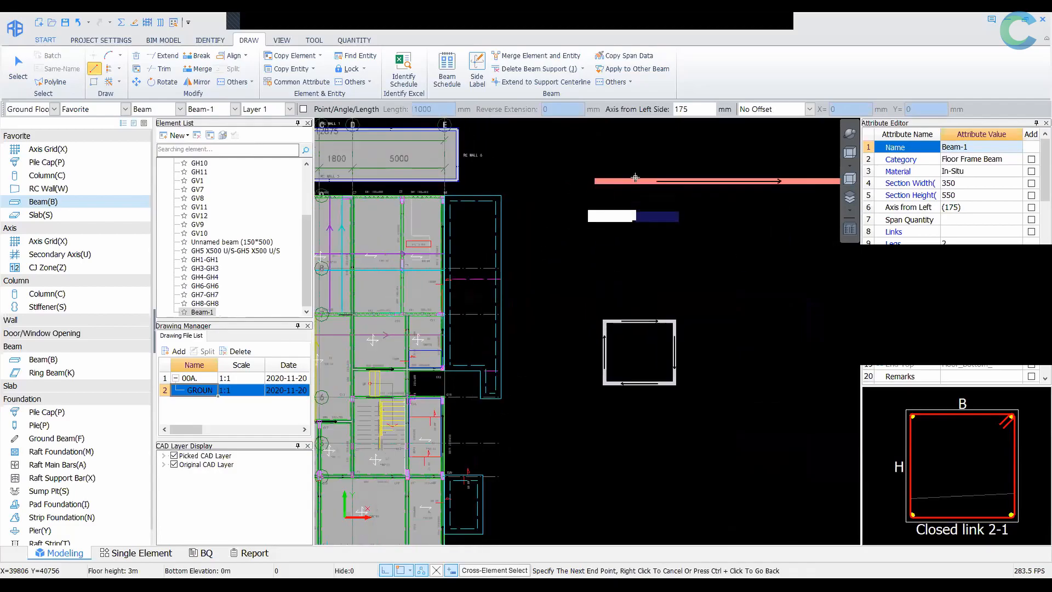
pyautogui.scroll(4, 608, 187)
pyautogui.press('Escape')
pyautogui.click(610, 169)
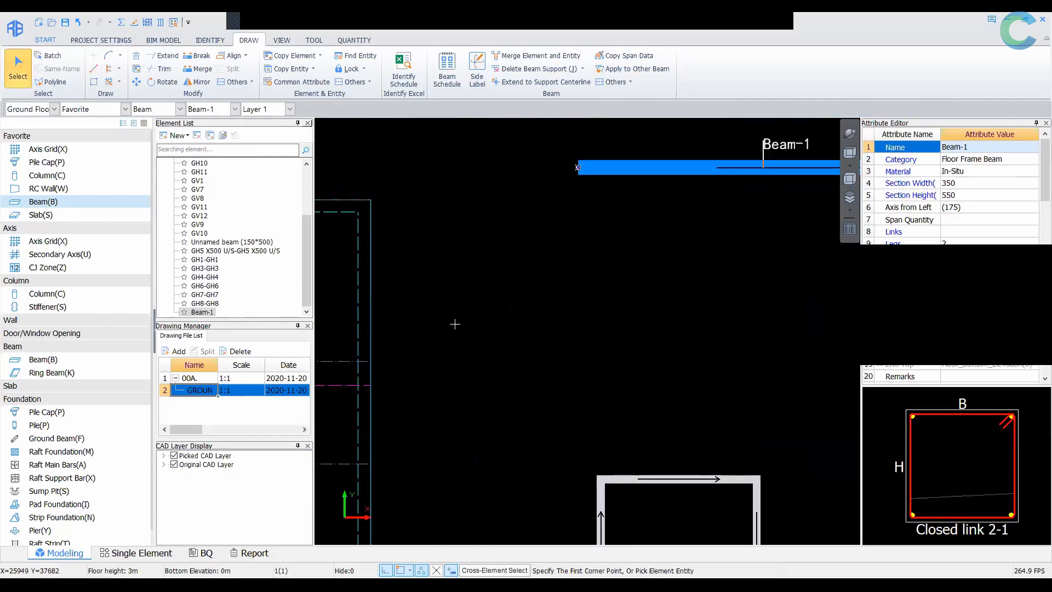
pyautogui.press('Escape')
pyautogui.scroll(-2, 476, 287)
pyautogui.moveTo(540, 281); pyautogui.dragTo(783, 293, button='middle')
pyautogui.moveTo(492, 276); pyautogui.dragTo(535, 272, button='middle')
pyautogui.scroll(4, 560, 278)
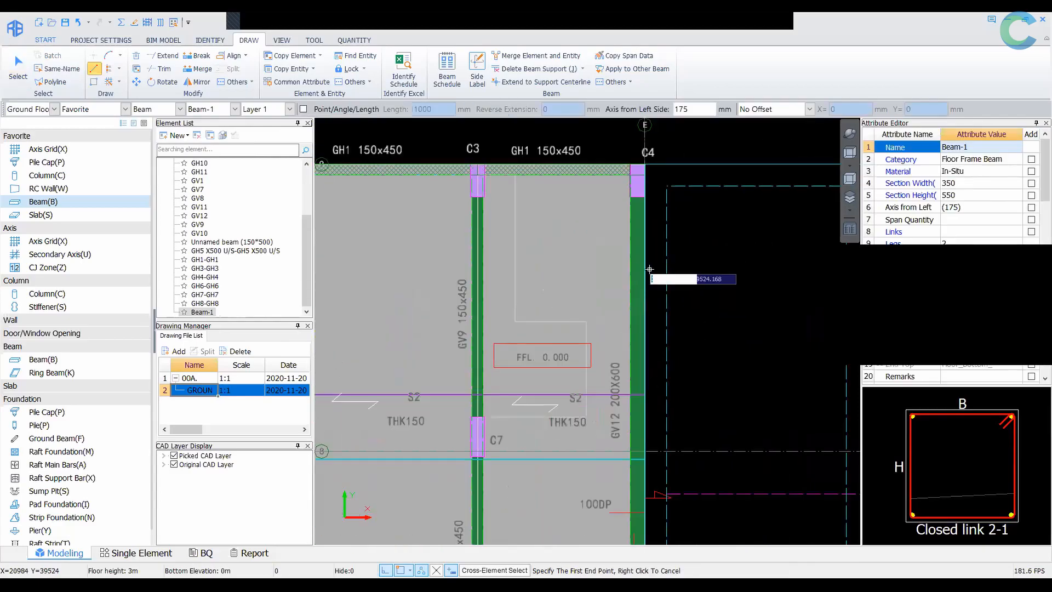
pyautogui.press('Escape')
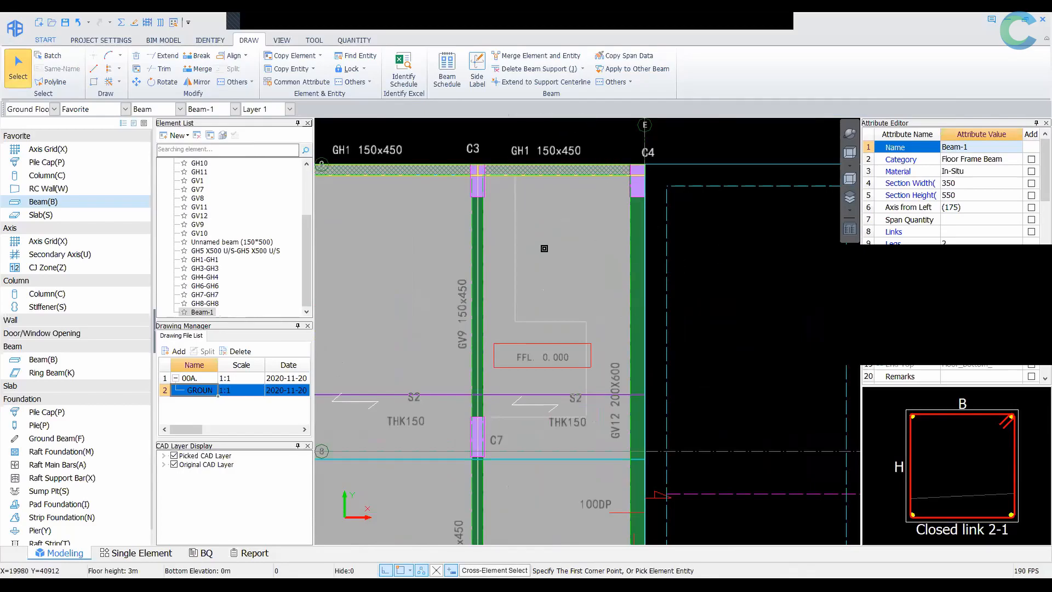
pyautogui.scroll(-4, 519, 249)
pyautogui.click(738, 226)
pyautogui.click(690, 197)
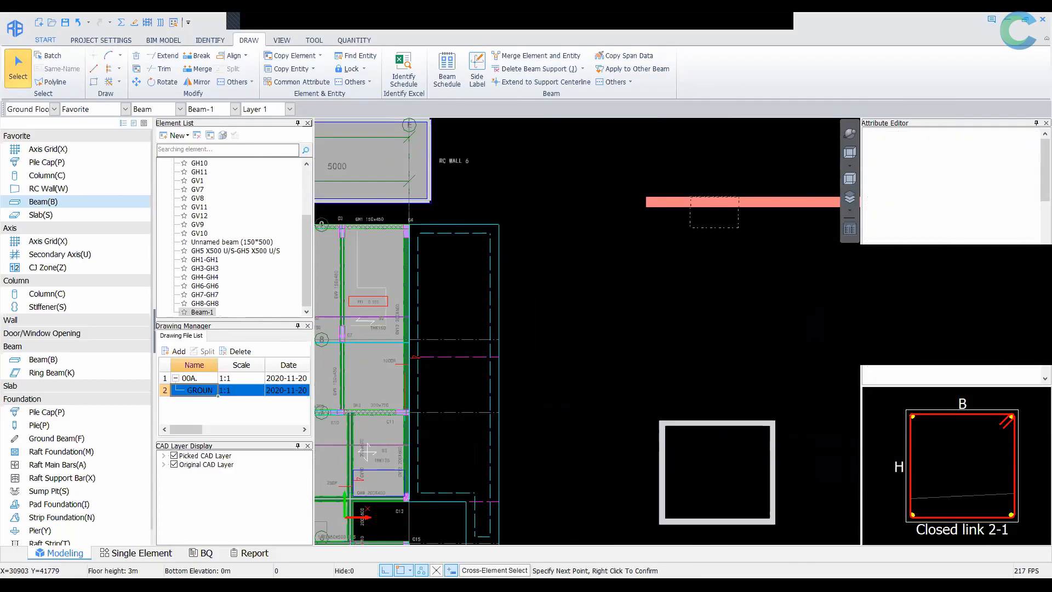
pyautogui.press('Escape')
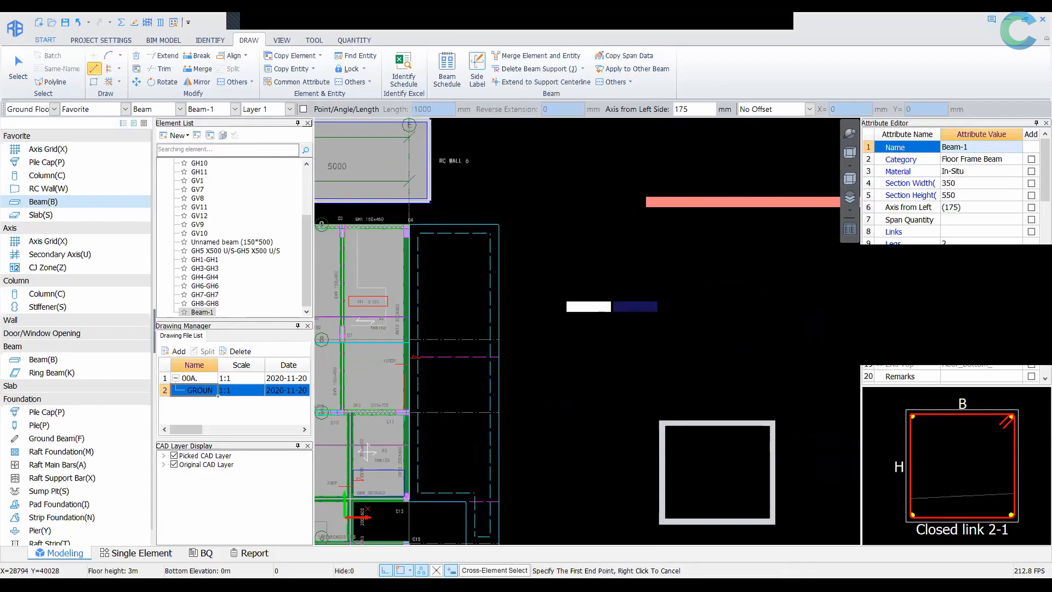
pyautogui.moveTo(559, 292); pyautogui.dragTo(710, 284, button='middle')
pyautogui.scroll(3, 540, 263)
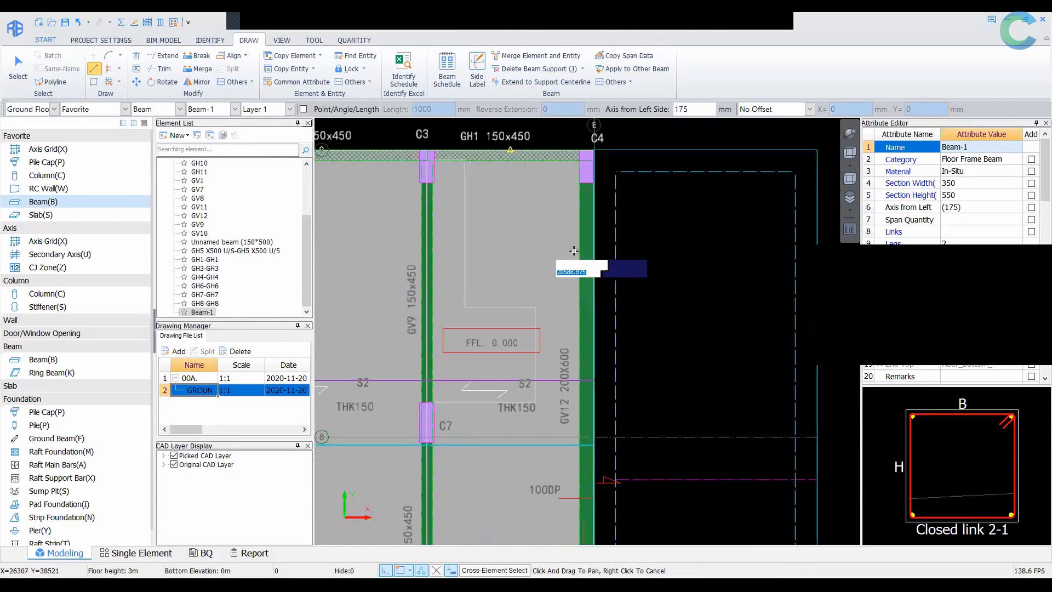
pyautogui.rightClick(586, 225)
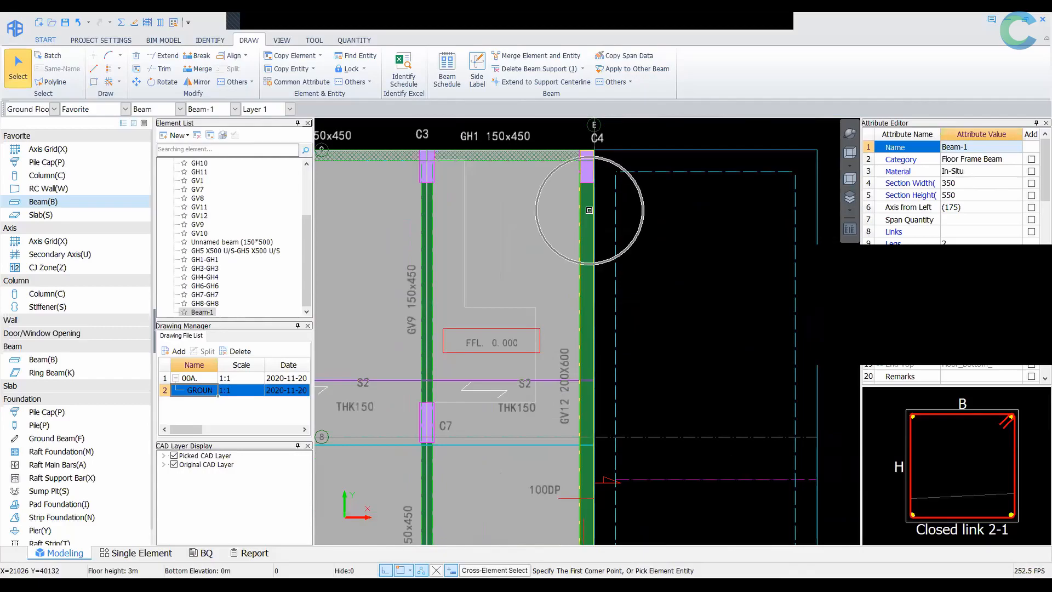
pyautogui.rightClick(502, 159)
pyautogui.press('ctrl')
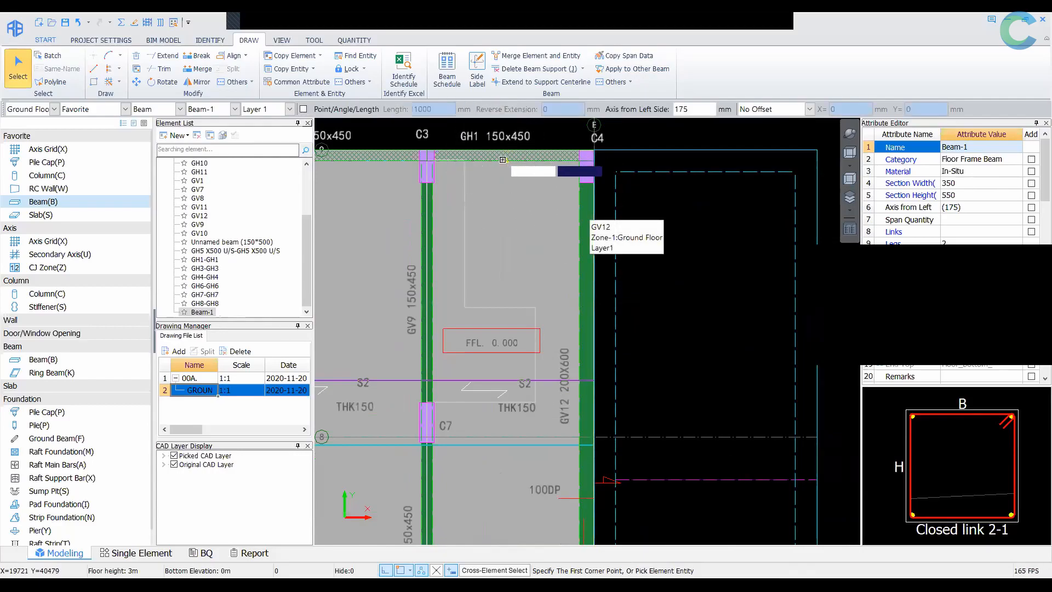
pyautogui.rightClick(502, 159)
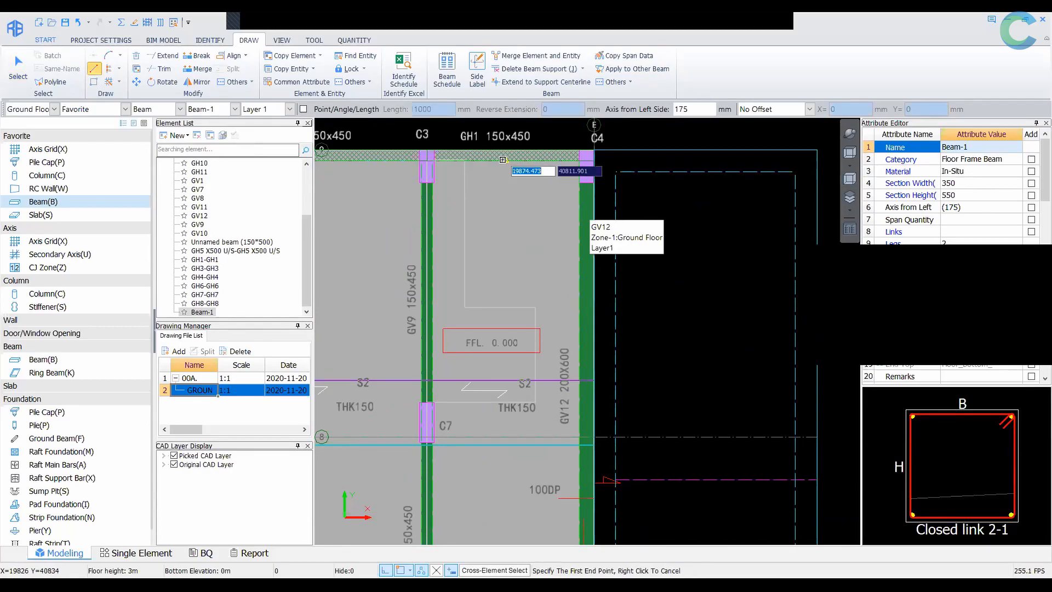
pyautogui.click(101, 40)
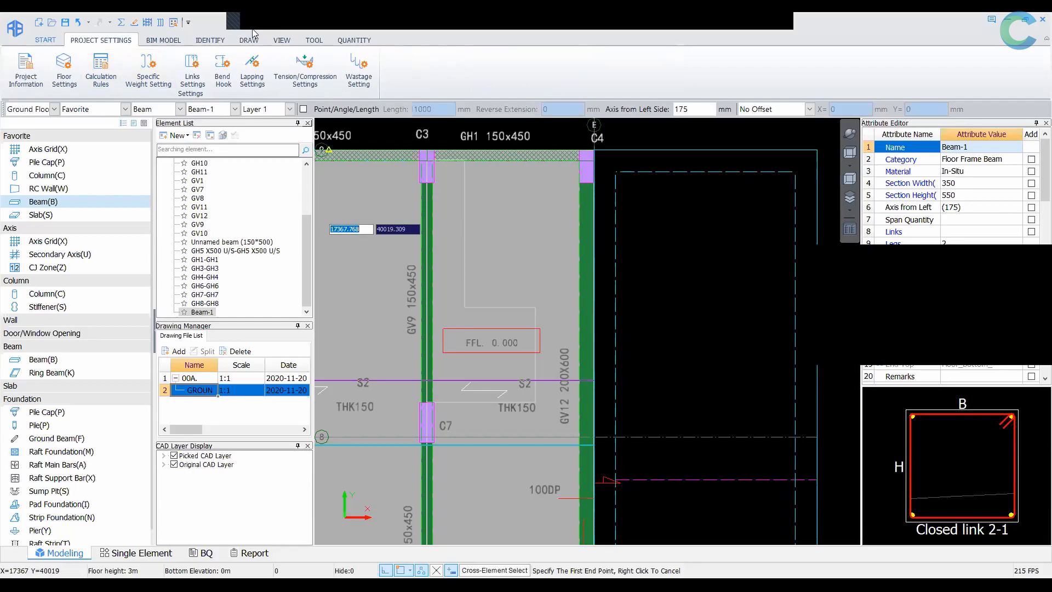
pyautogui.scroll(1, 258, 119)
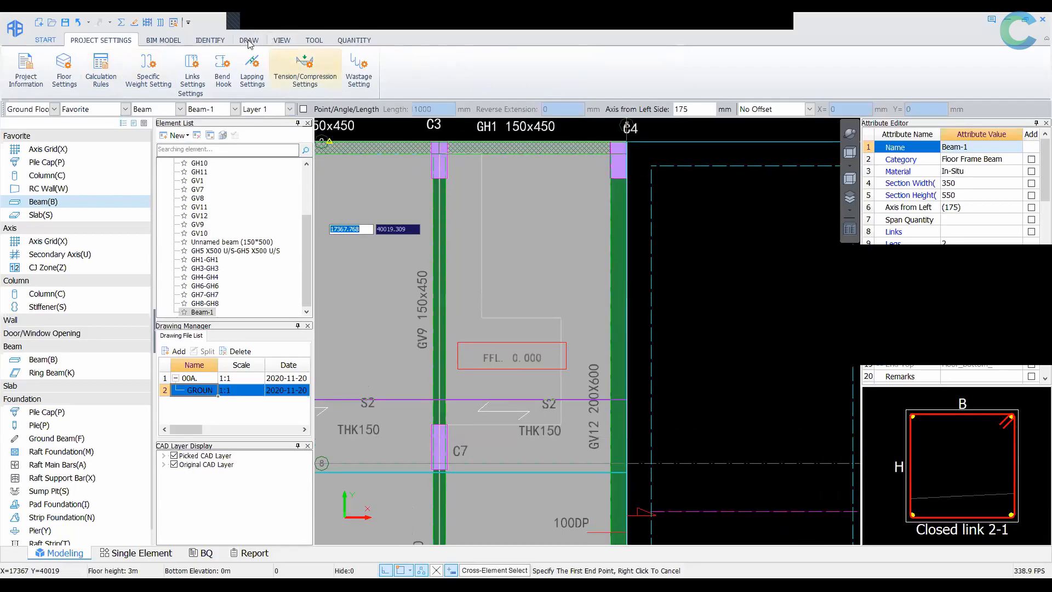
pyautogui.click(248, 41)
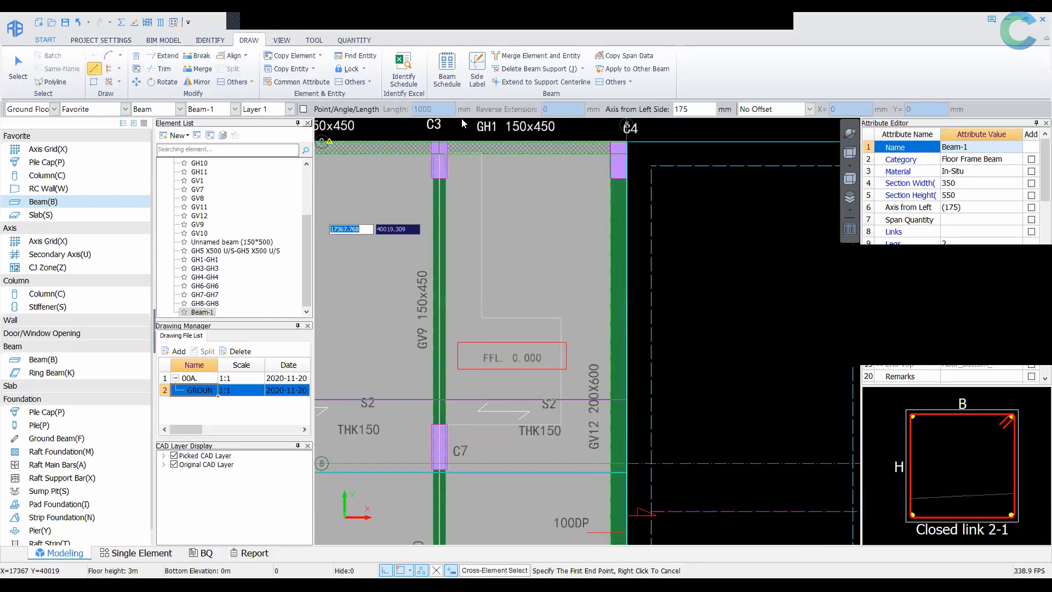
pyautogui.click(484, 144)
pyautogui.rightClick(472, 155)
pyautogui.click(465, 164)
pyautogui.press('Escape')
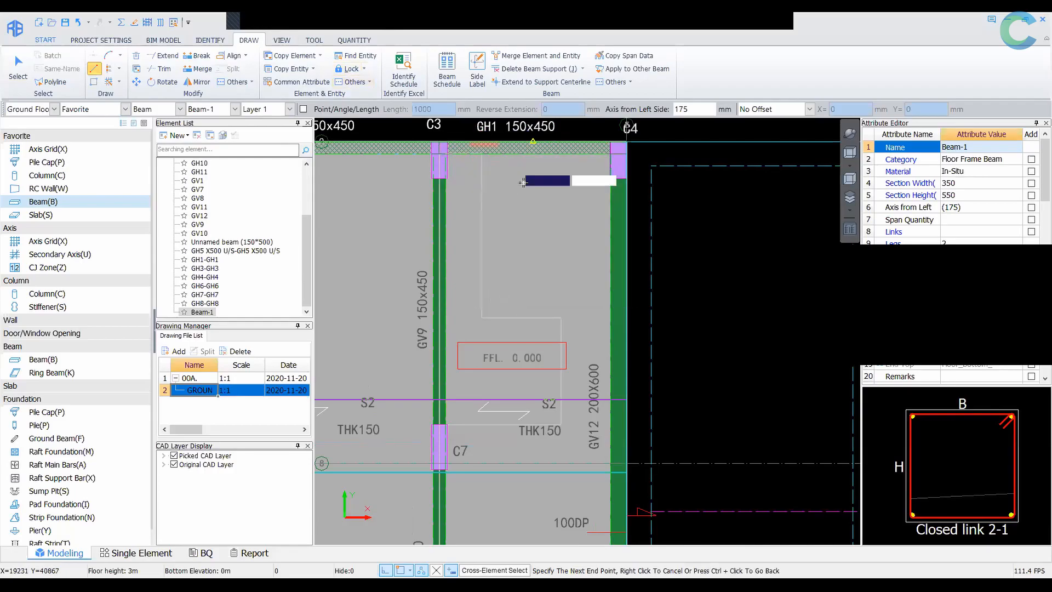
pyautogui.press('Escape')
pyautogui.press('Escape')
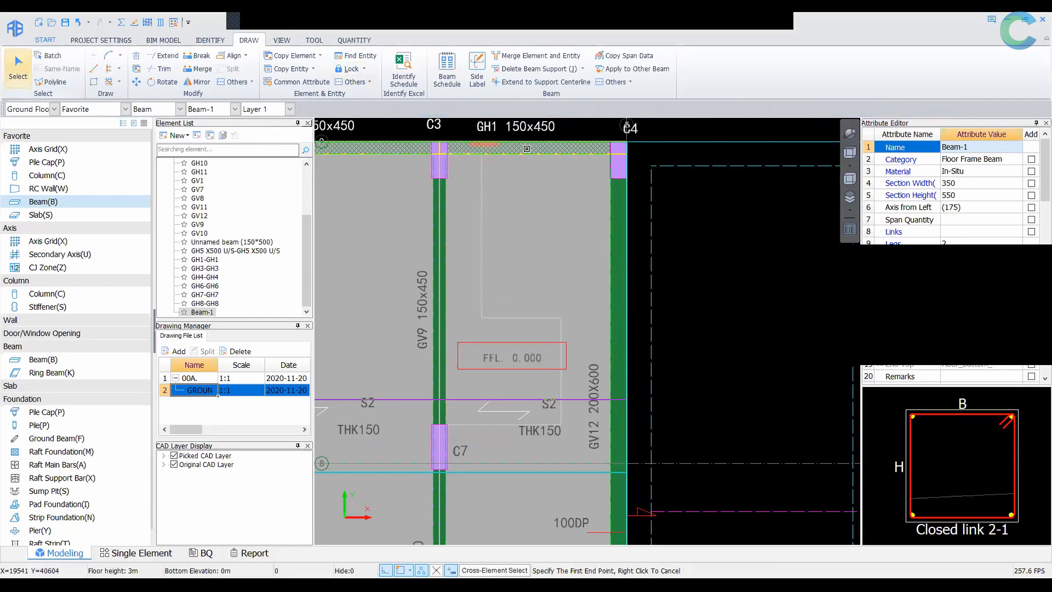
# Unlock the GH1 beam running through columns C3 and C4, confirming the unlock of the selected entity
pyautogui.click(526, 150)
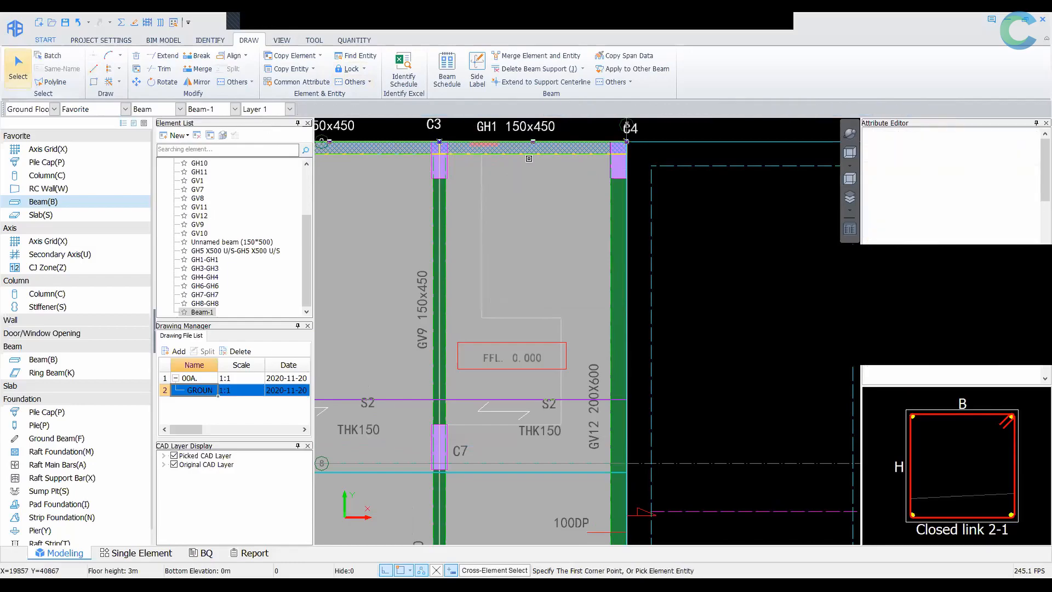
pyautogui.click(363, 69)
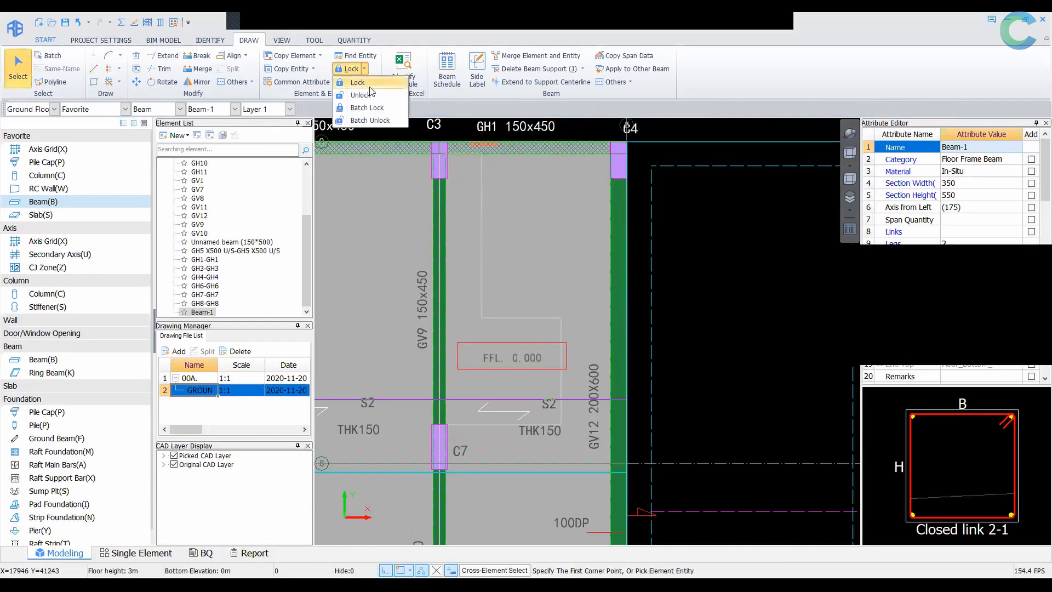
pyautogui.click(371, 94)
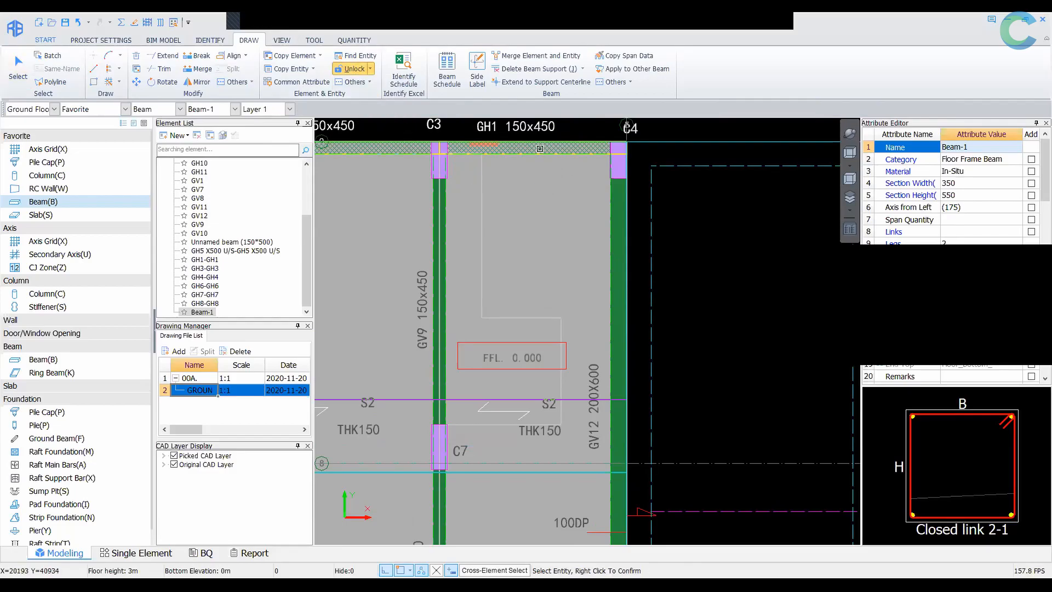
pyautogui.click(540, 148)
pyautogui.rightClick(540, 149)
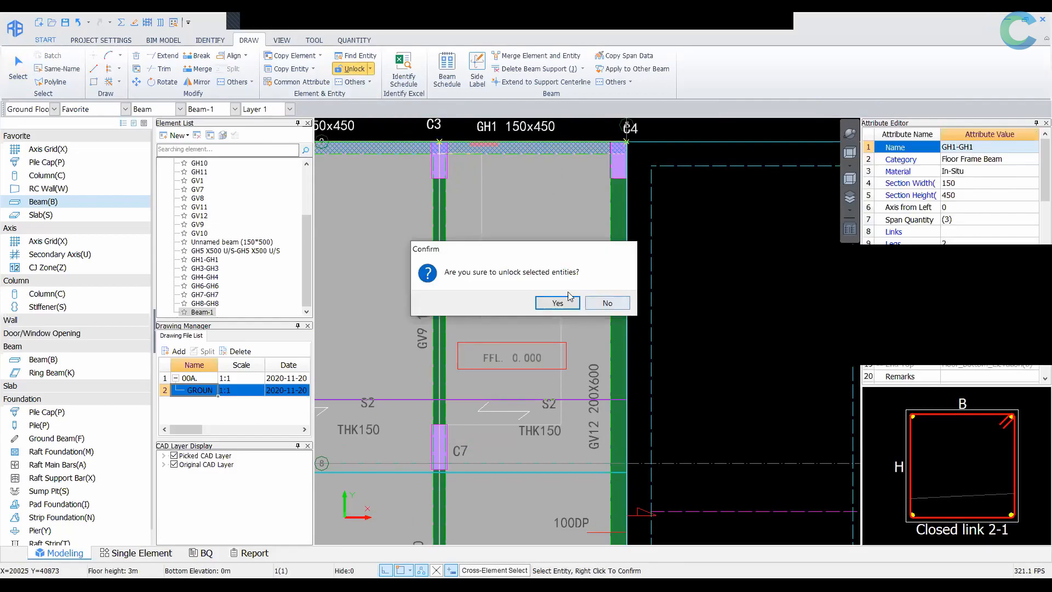
pyautogui.click(557, 303)
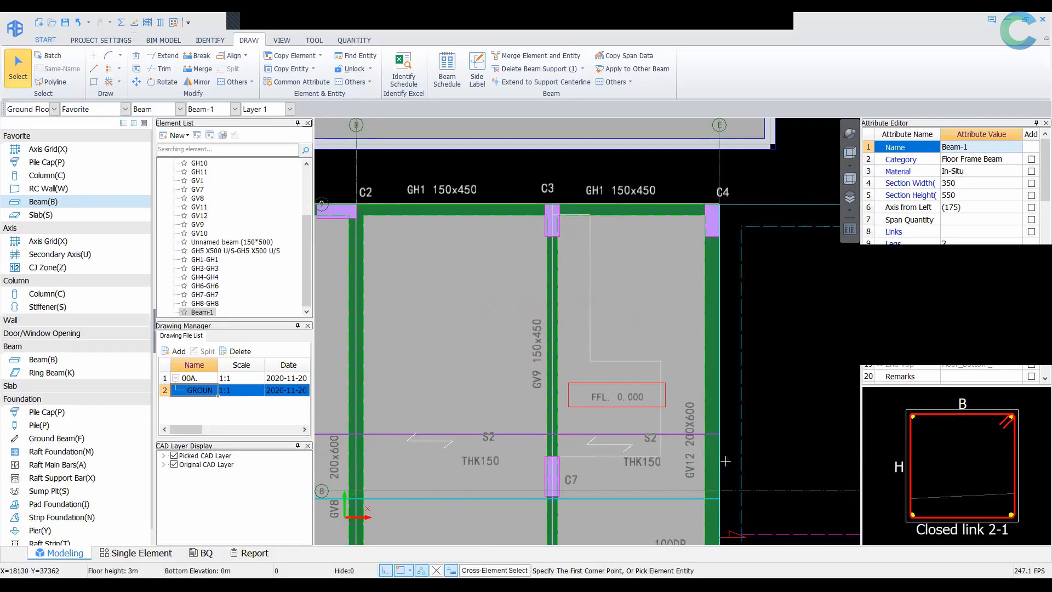
# Inspect the unlocked GH1 and locked GH3 beams on the plan, and try to show the rebar layout of GH3 along grid 7
pyautogui.scroll(-1, 672, 274)
pyautogui.moveTo(672, 263); pyautogui.dragTo(646, 235, button='middle')
pyautogui.scroll(-2, 730, 298)
pyautogui.moveTo(724, 292); pyautogui.dragTo(621, 285, button='middle')
pyautogui.scroll(-2, 750, 291)
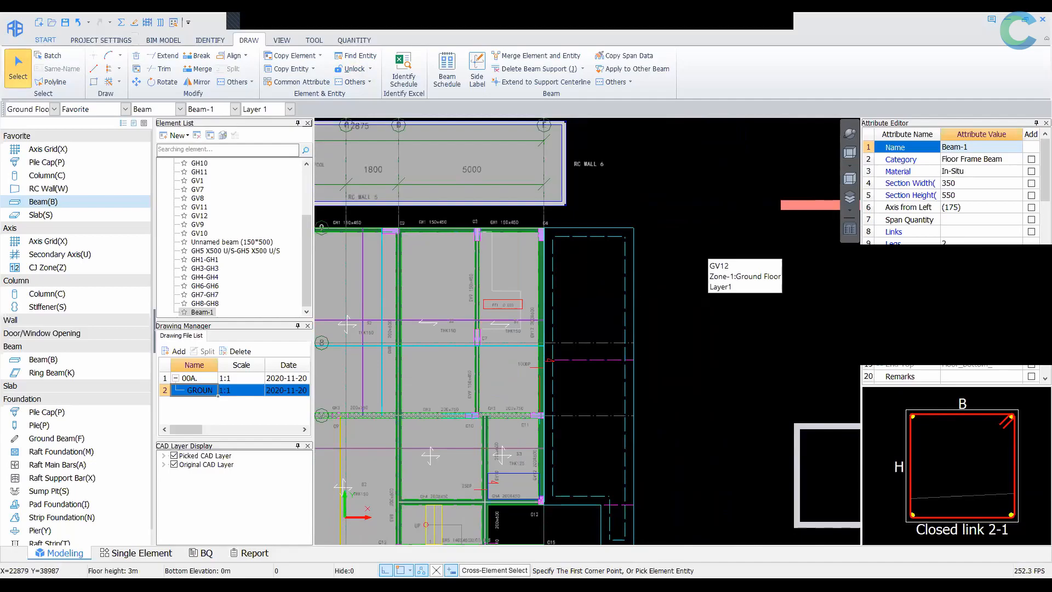
pyautogui.moveTo(550, 280); pyautogui.dragTo(698, 270, button='middle')
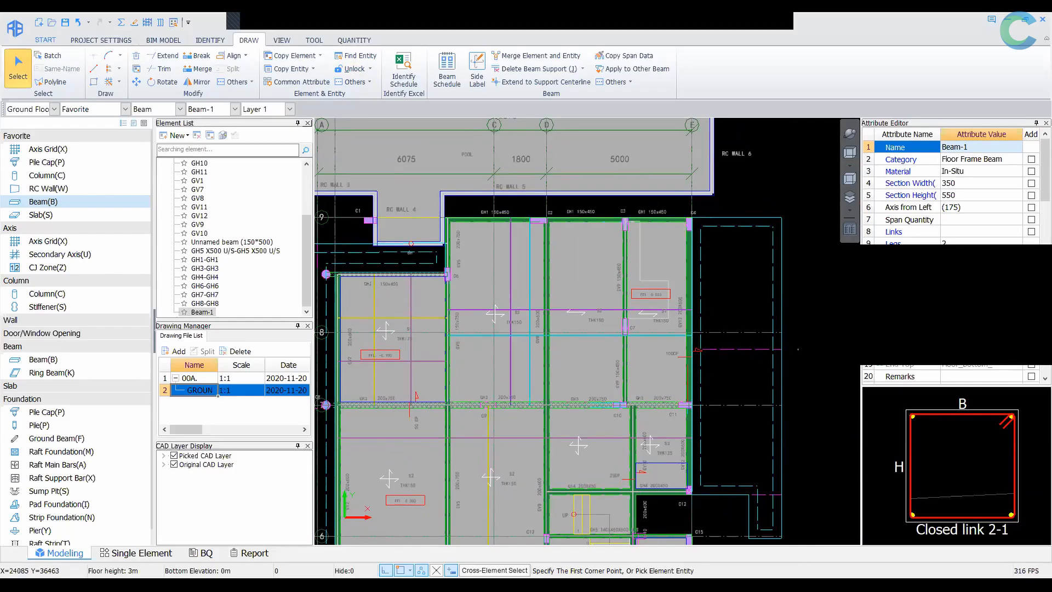
pyautogui.scroll(5, 656, 219)
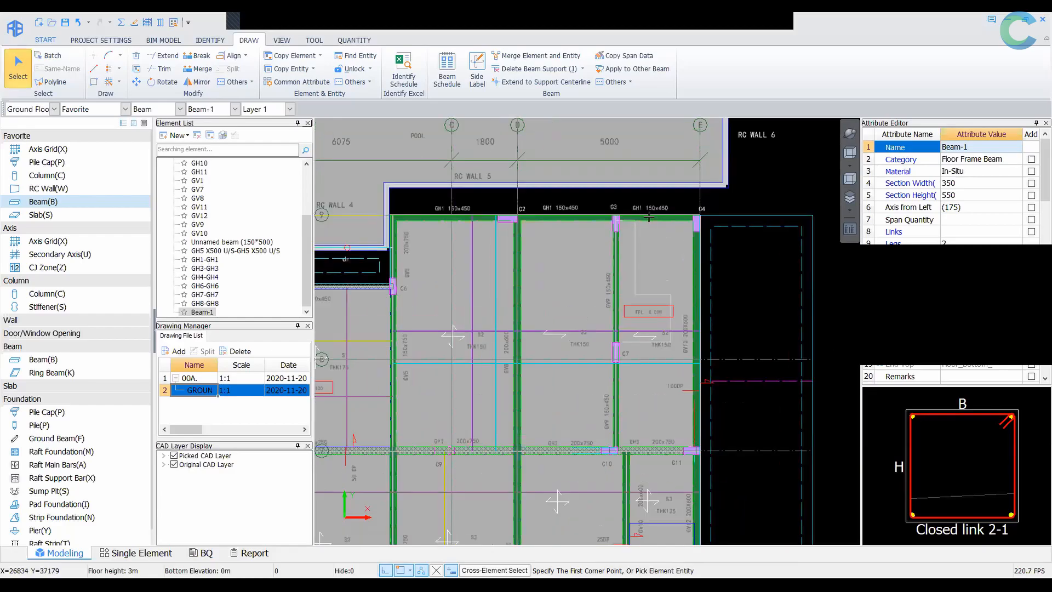
pyautogui.scroll(-4, 599, 300)
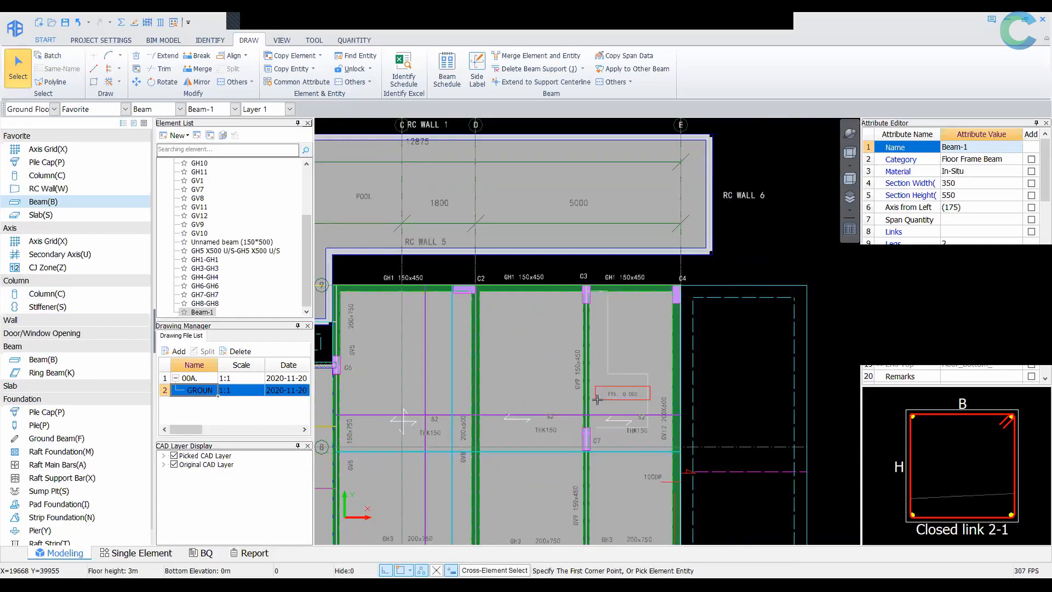
pyautogui.scroll(5, 634, 275)
pyautogui.scroll(1, 630, 323)
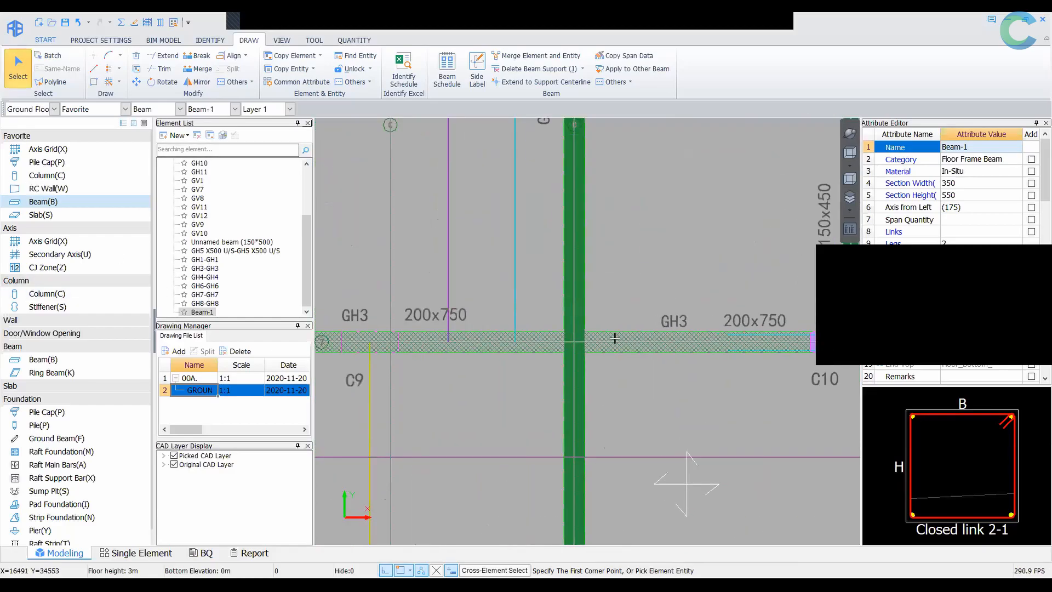
pyautogui.click(621, 345)
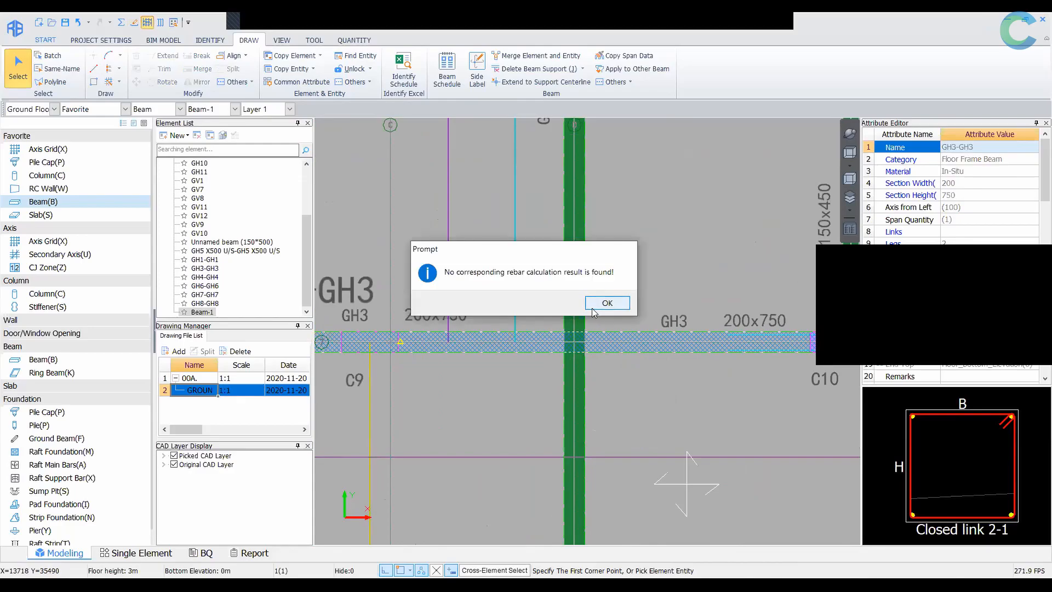
pyautogui.click(608, 309)
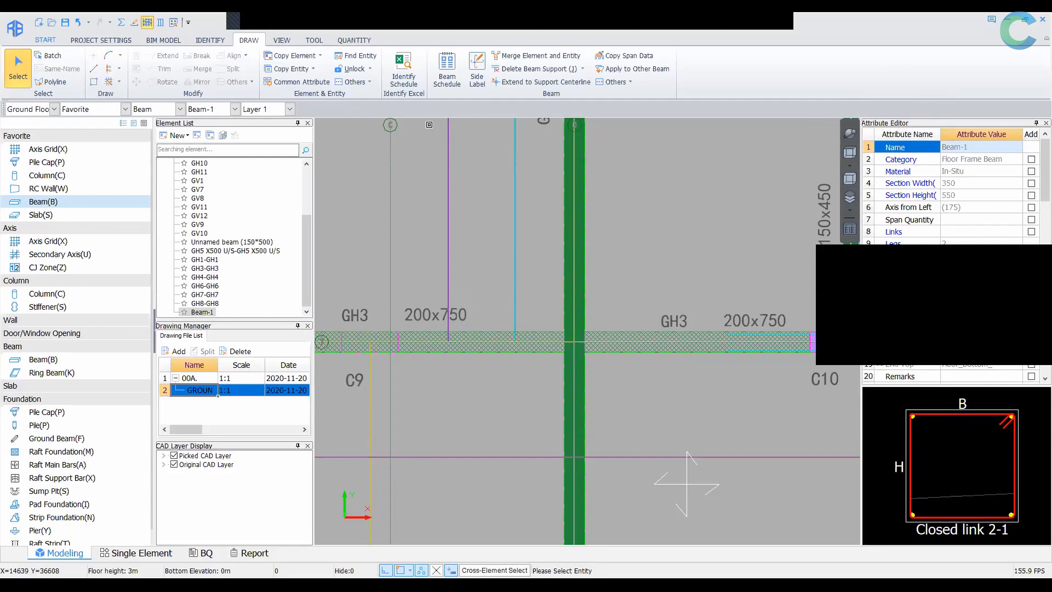
# Review the beam side label table with its elevation, element size and top bar columns, and close it
pyautogui.click(476, 82)
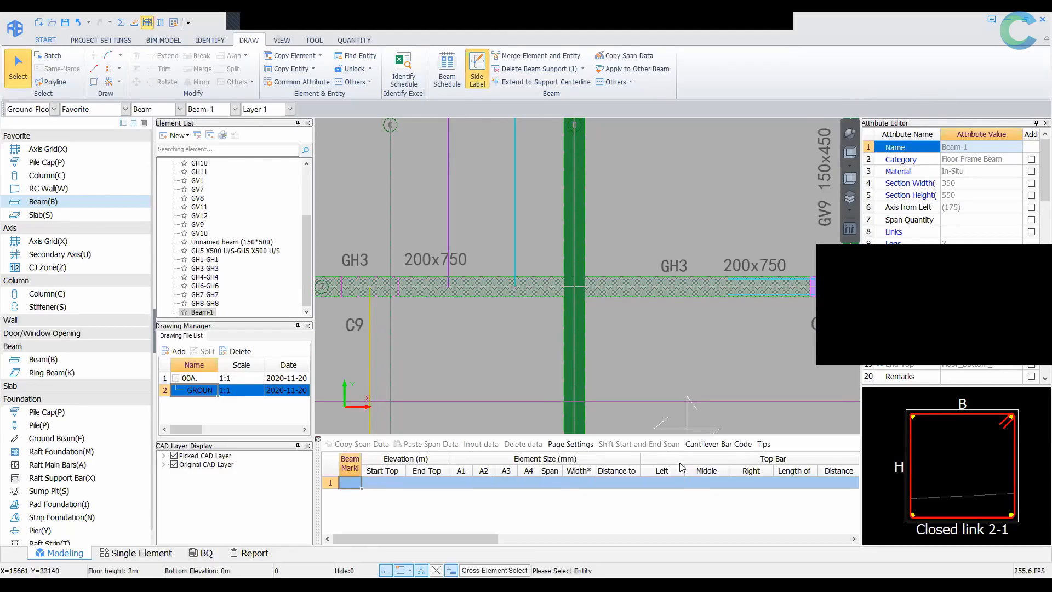
pyautogui.click(499, 478)
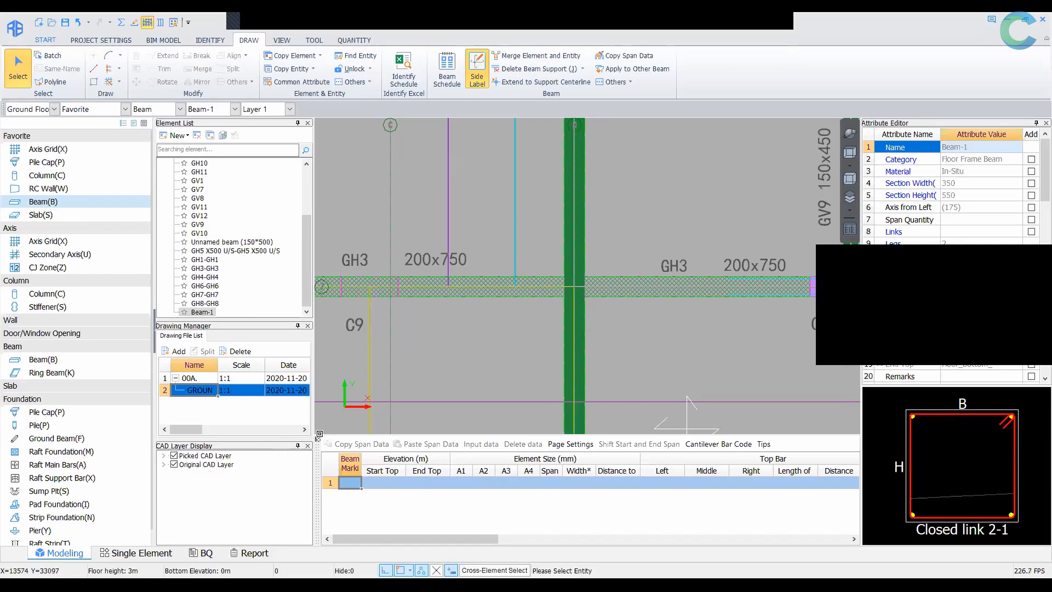
pyautogui.click(317, 438)
pyautogui.scroll(-2, 542, 307)
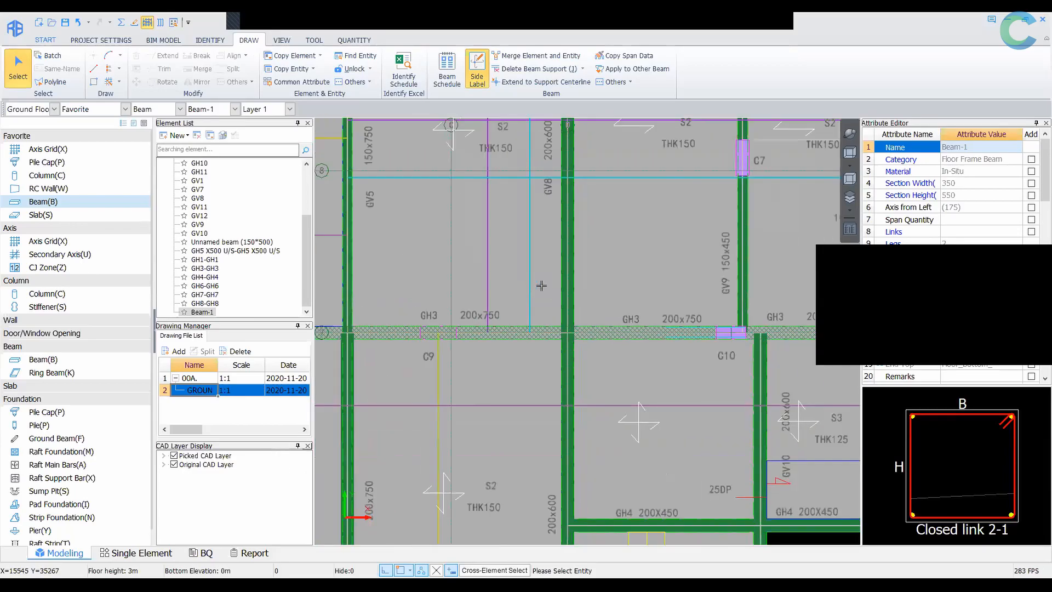
pyautogui.moveTo(542, 307); pyautogui.dragTo(610, 309, button='middle')
pyautogui.rightClick(605, 304)
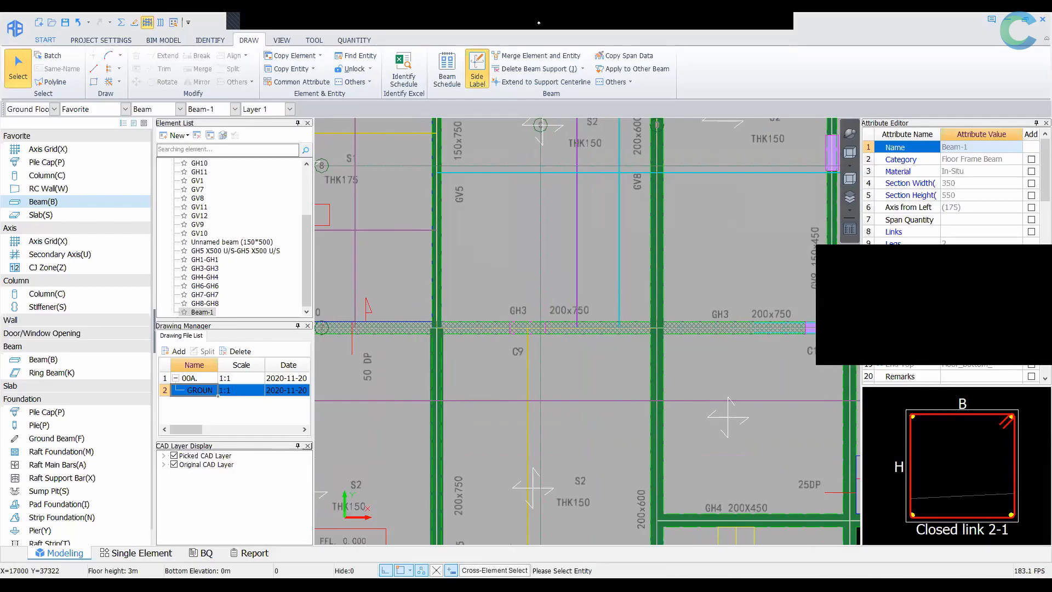
pyautogui.click(773, 54)
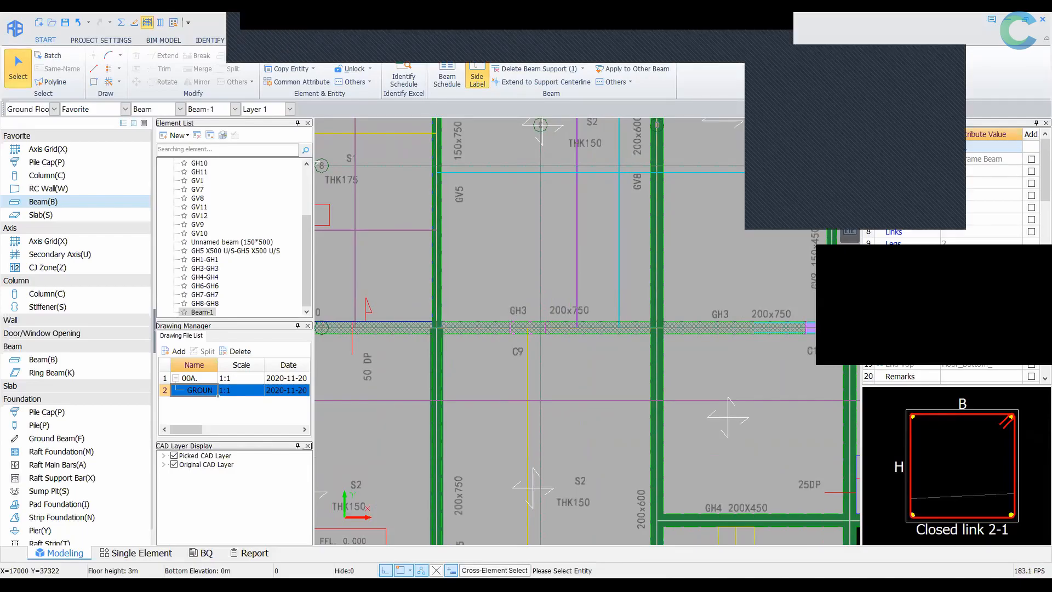
pyautogui.click(906, 236)
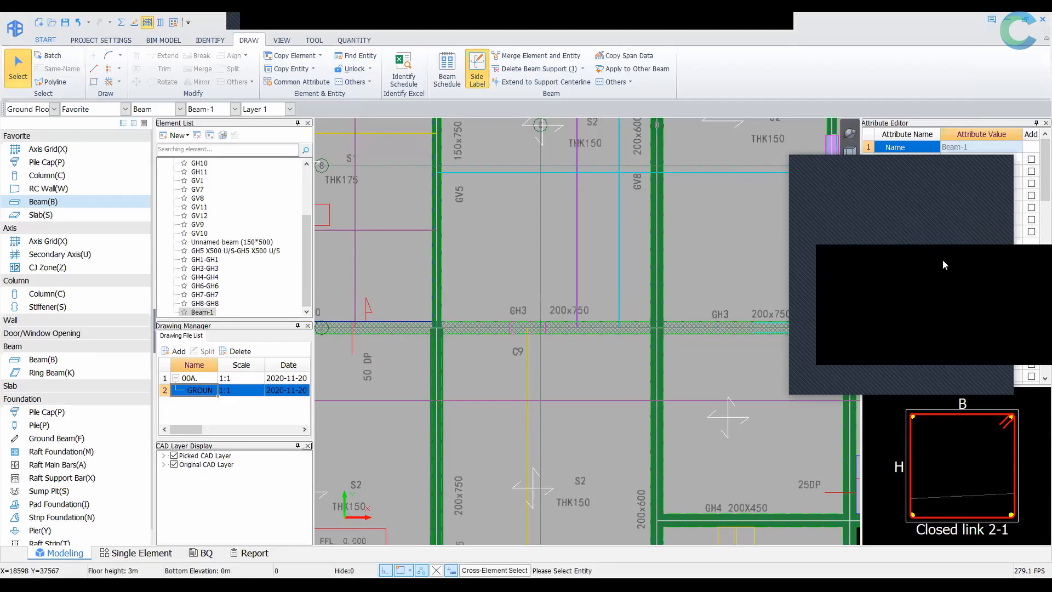
pyautogui.click(995, 169)
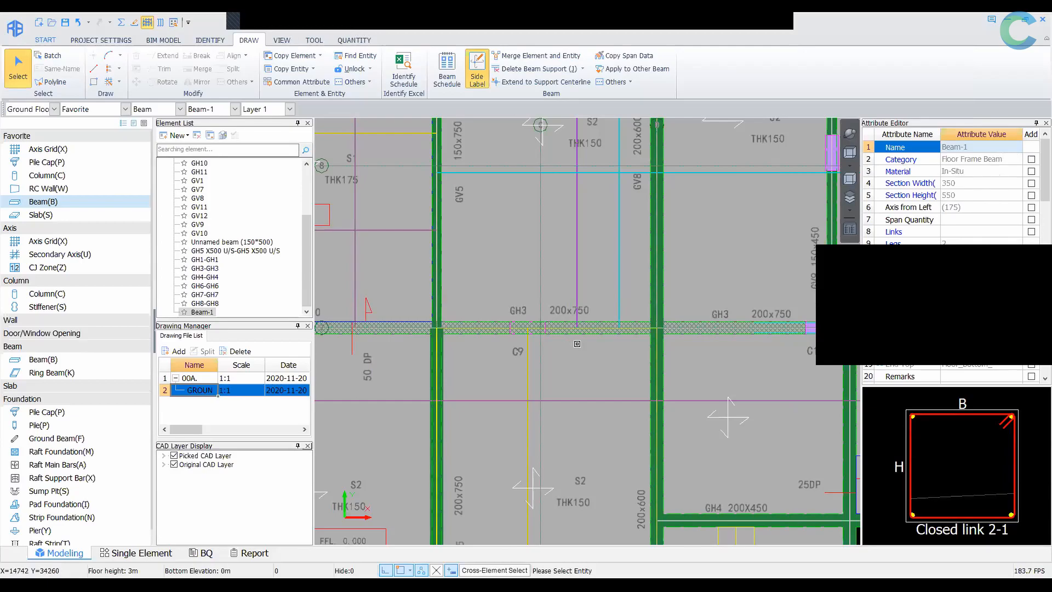
# Try to show the rebar layout of the GV2 beam near grid A, above grid 7
pyautogui.scroll(-3, 577, 343)
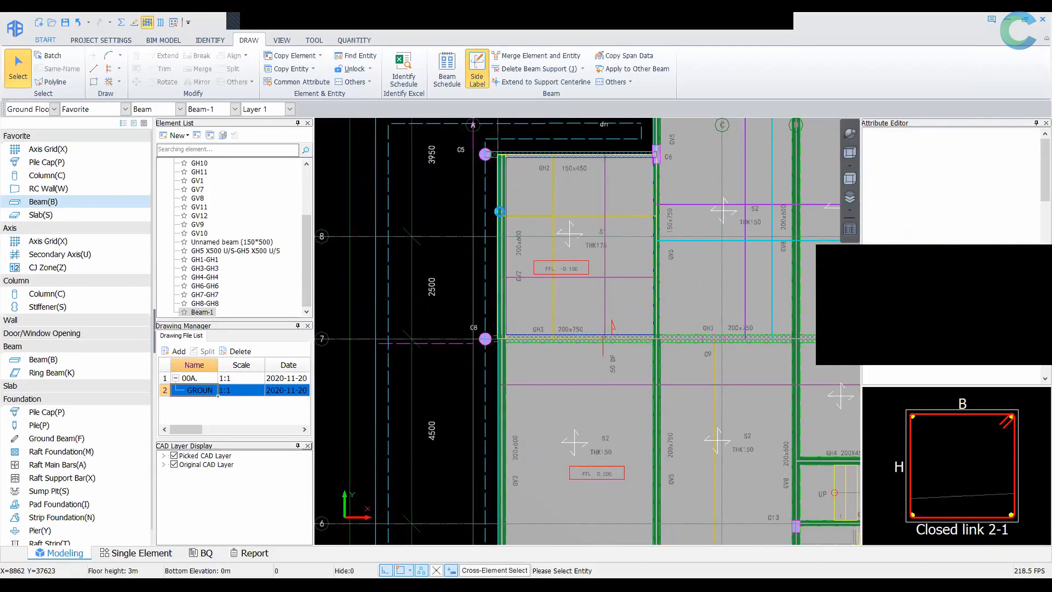
pyautogui.click(499, 210)
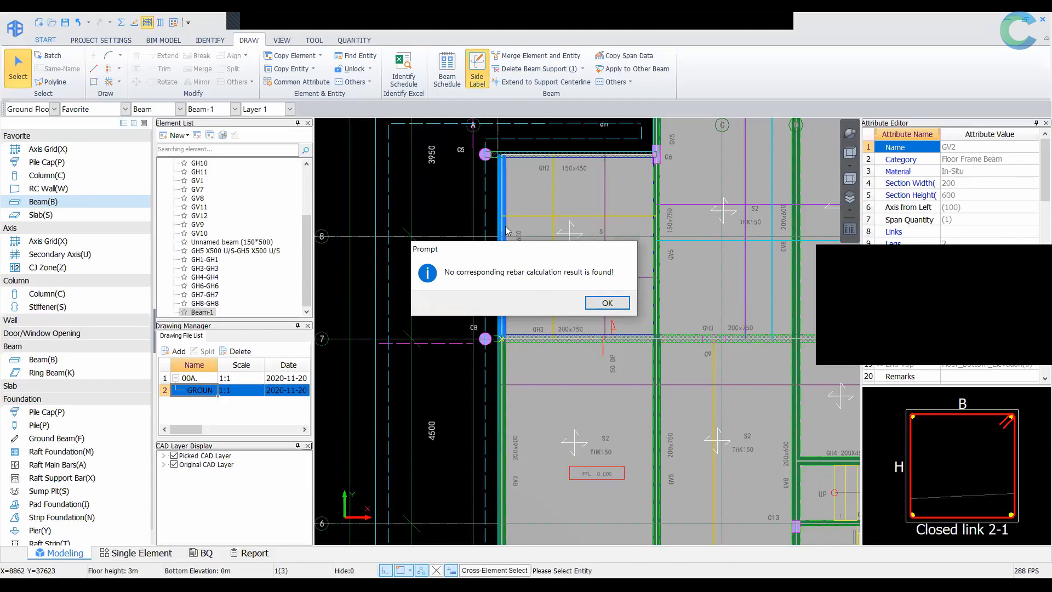
pyautogui.click(605, 303)
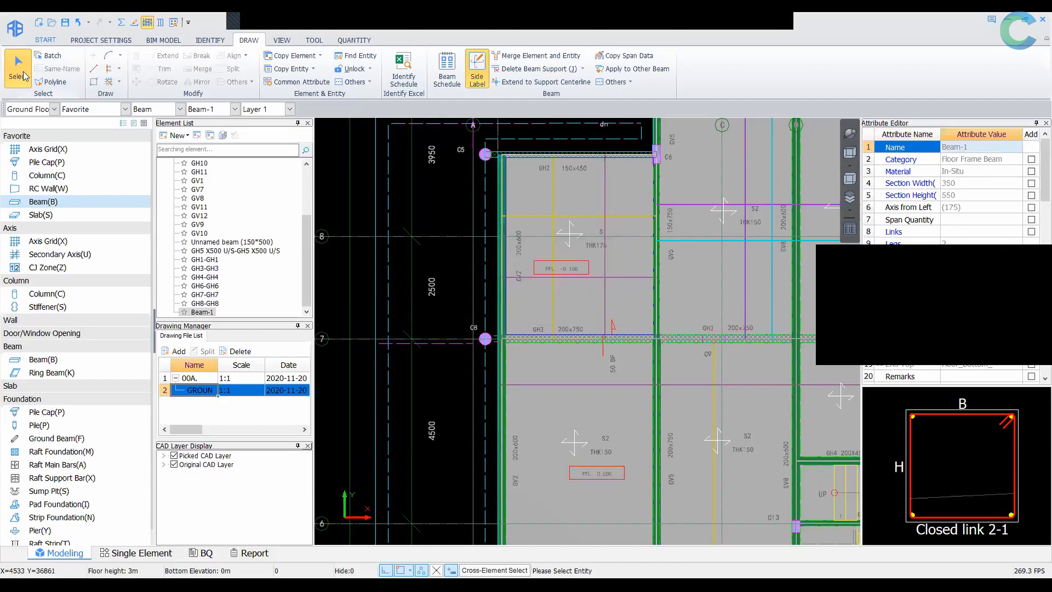
# Open the rebar layout of the GV2 beam running between columns C5 and C8
pyautogui.click(498, 211)
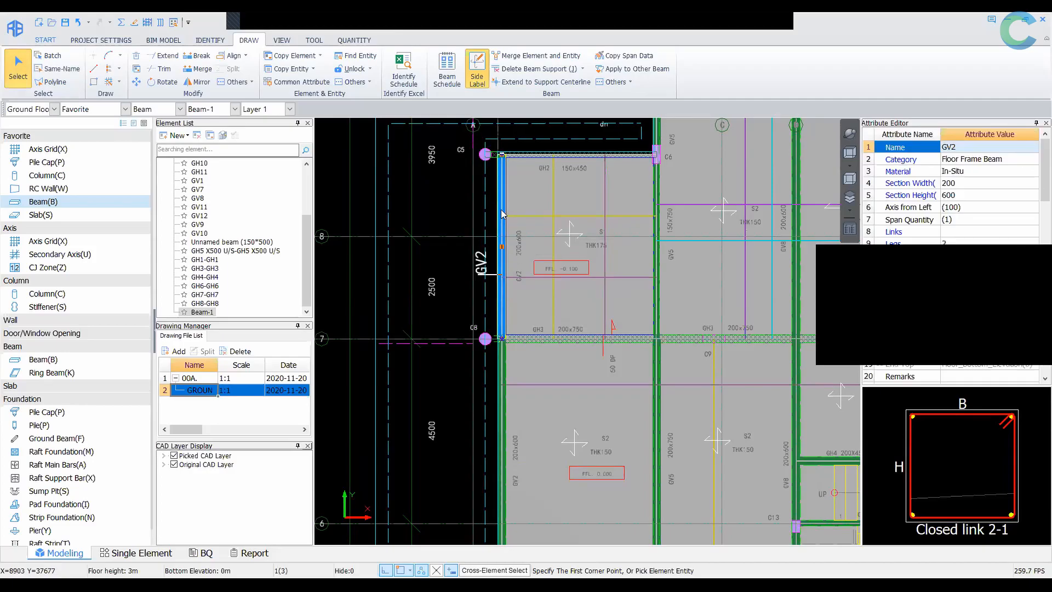
pyautogui.rightClick(501, 213)
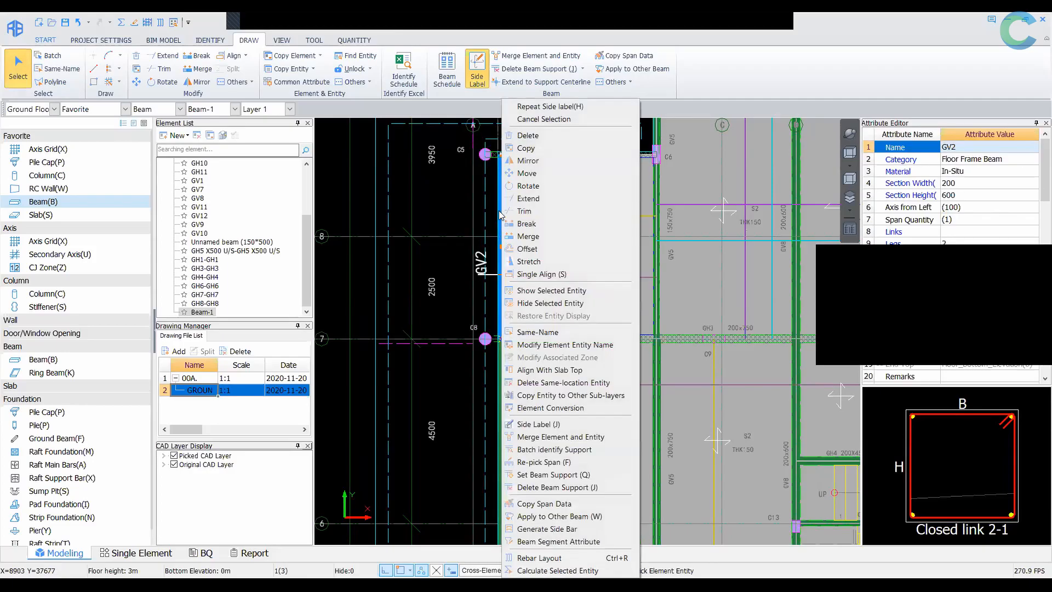
pyautogui.click(621, 559)
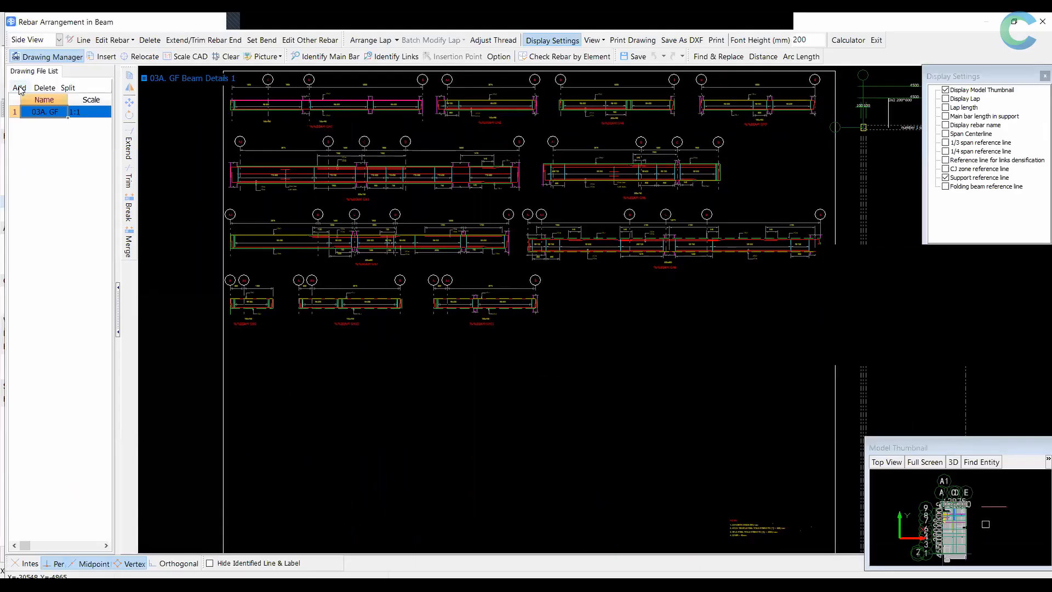
# Add the PDF drawing 02a. GF Beam Details 1 from the PDF&Pic drawing folder on the Desktop to the drawing list
pyautogui.click(20, 88)
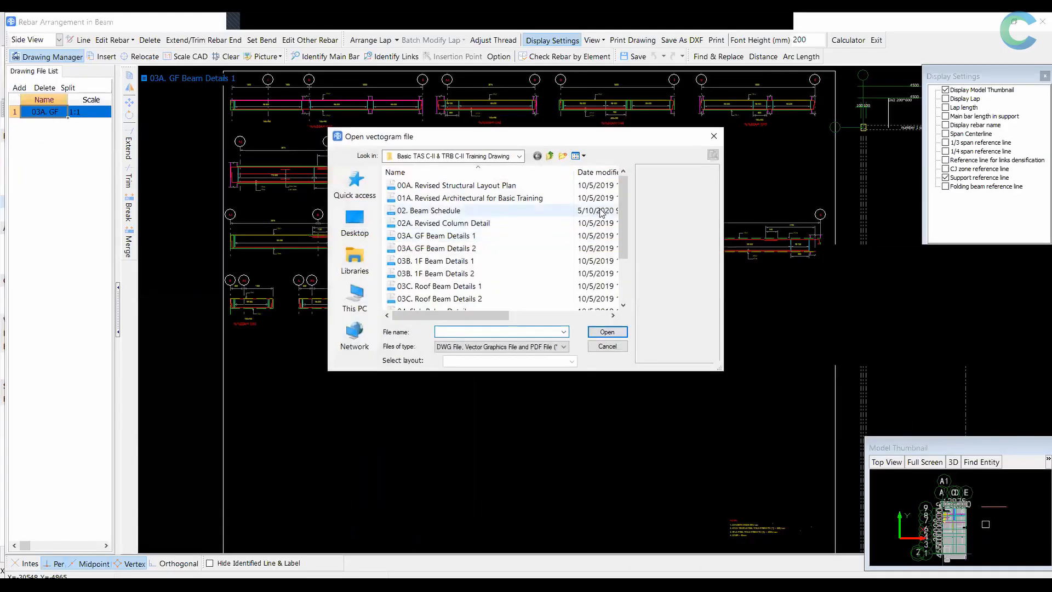
pyautogui.click(354, 221)
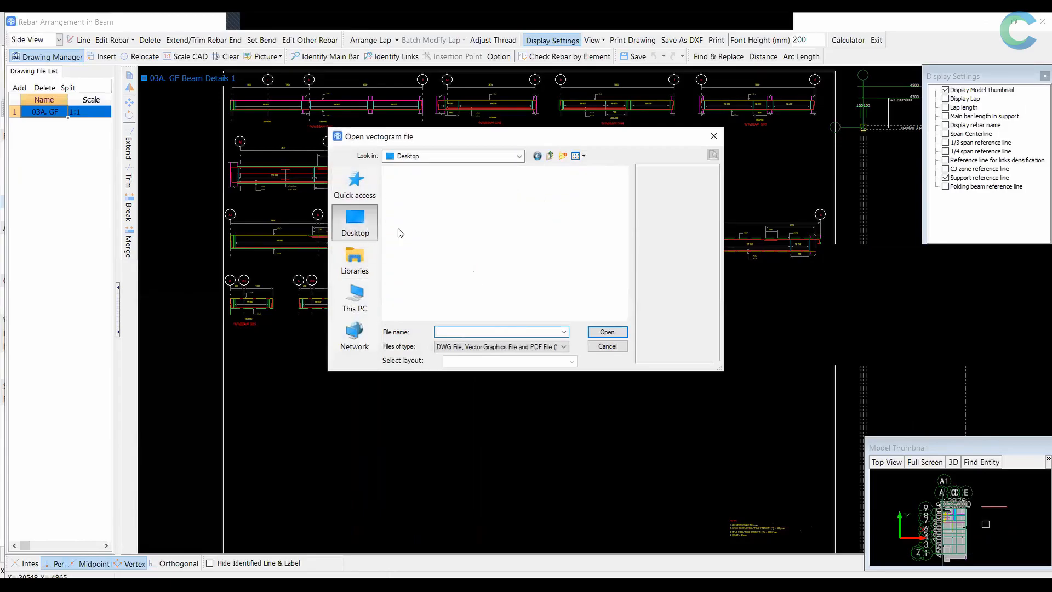
pyautogui.scroll(-5, 556, 228)
pyautogui.scroll(1, 482, 228)
pyautogui.scroll(-4, 479, 236)
pyautogui.scroll(7, 477, 241)
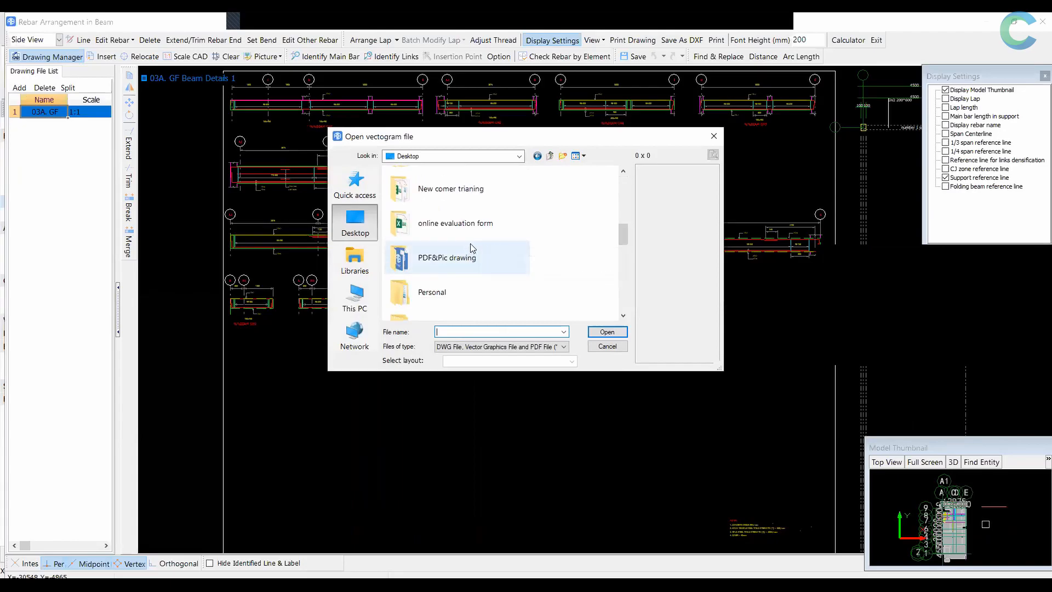
pyautogui.scroll(-3, 463, 290)
pyautogui.click(461, 257)
pyautogui.click(605, 331)
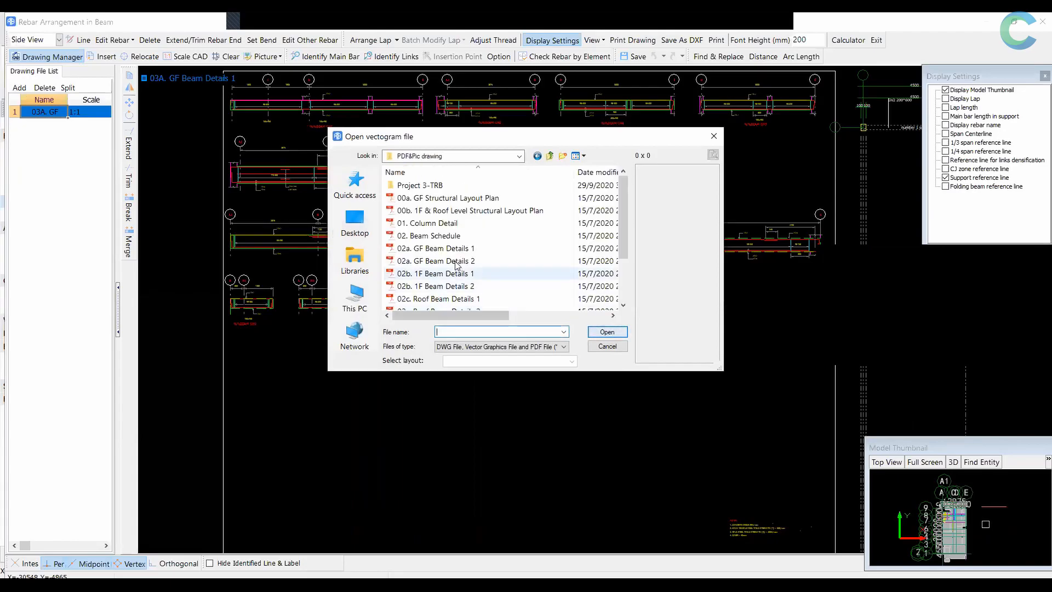
pyautogui.click(438, 248)
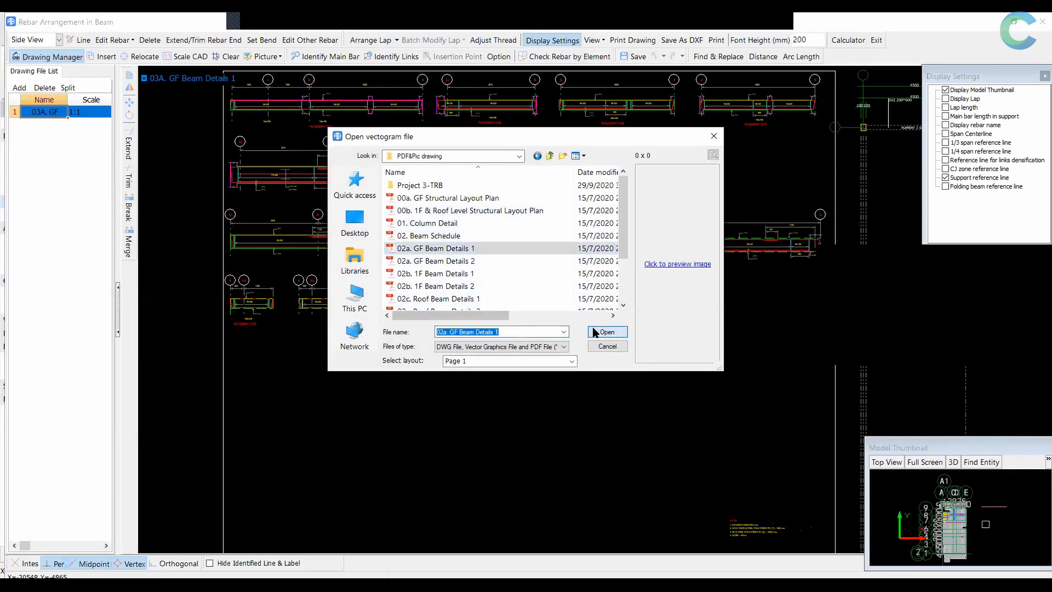
pyautogui.click(604, 332)
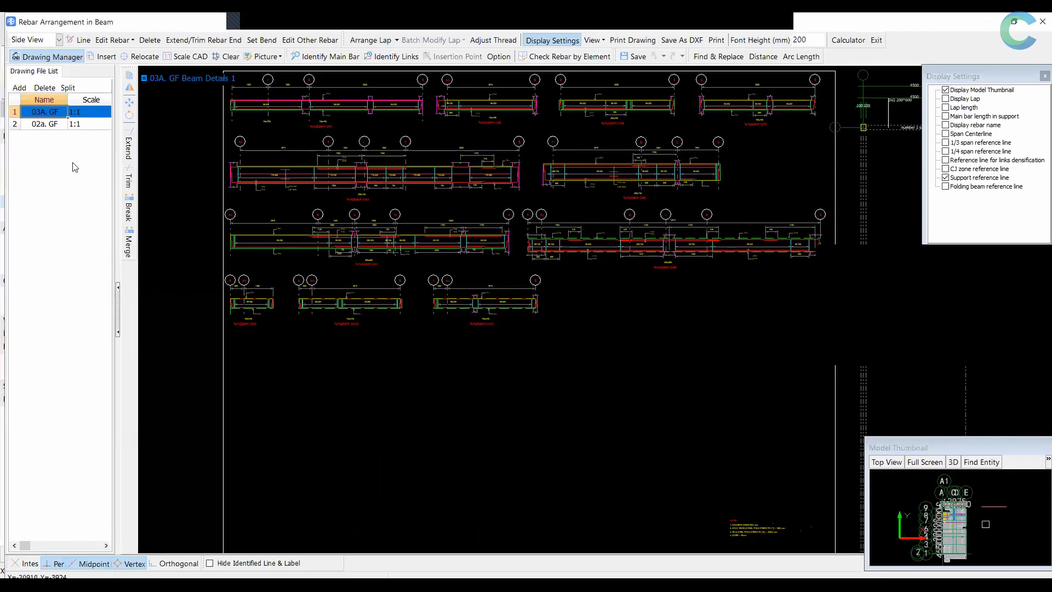
# Display the 02a. GF Beam Details 1 drawing in the rebar layout
pyautogui.click(47, 126)
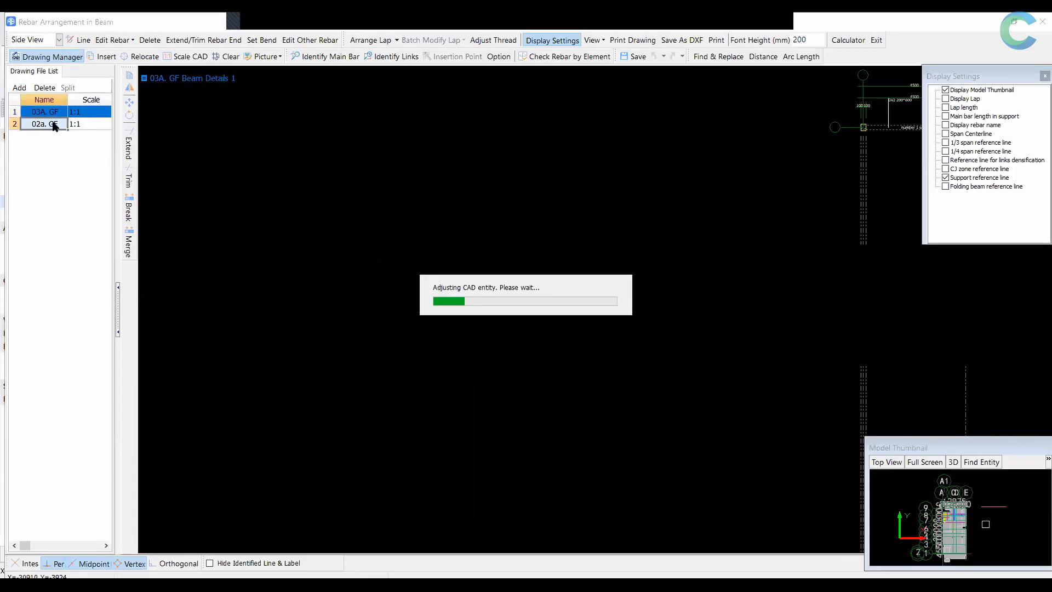
pyautogui.scroll(-3, 548, 219)
pyautogui.scroll(3, 401, 169)
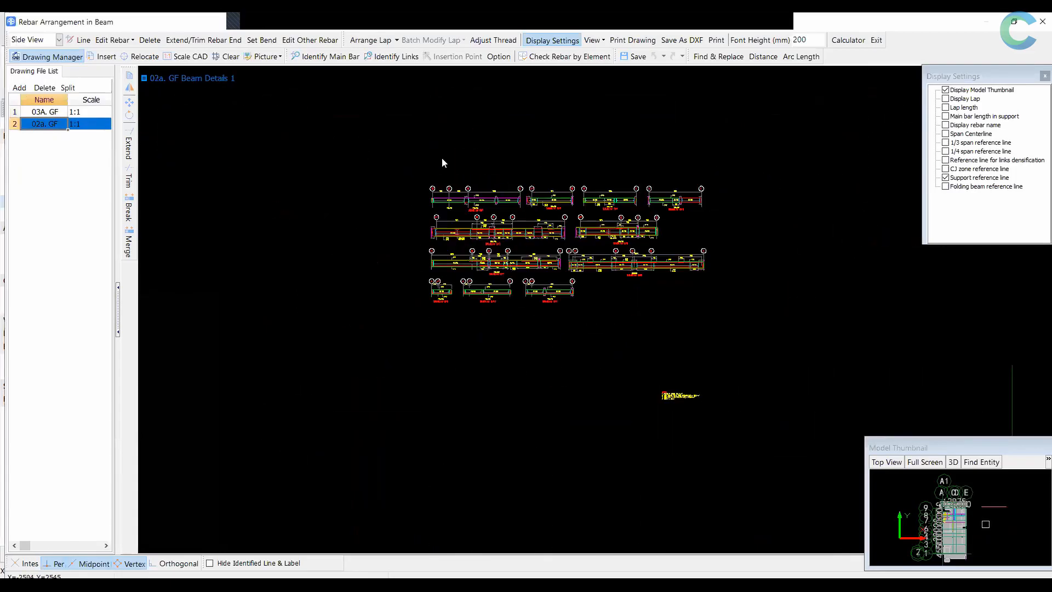
pyautogui.scroll(3, 441, 163)
pyautogui.moveTo(724, 296)
pyautogui.mouseDown(button='middle')
pyautogui.moveTo(434, 251)
pyautogui.moveTo(411, 271)
pyautogui.mouseUp(button='middle')
pyautogui.scroll(-3, 433, 244)
# Scale all the beam details of the PDF drawing so the GH1 distance between grids B and C is 1600
pyautogui.click(187, 56)
pyautogui.moveTo(253, 172); pyautogui.dragTo(710, 393)
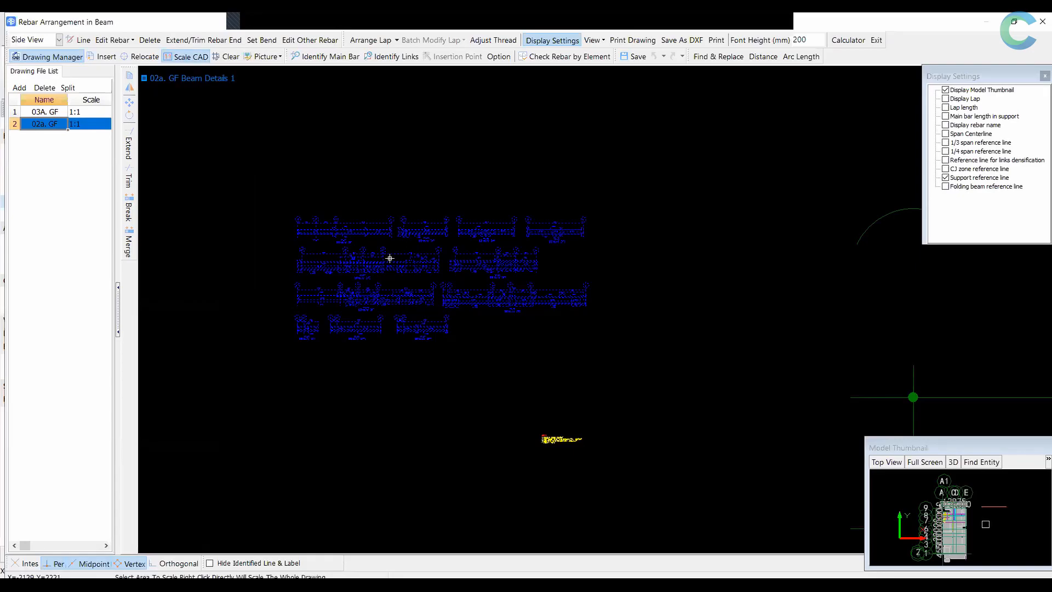
pyautogui.rightClick(419, 261)
pyautogui.scroll(12, 419, 261)
pyautogui.click(386, 293)
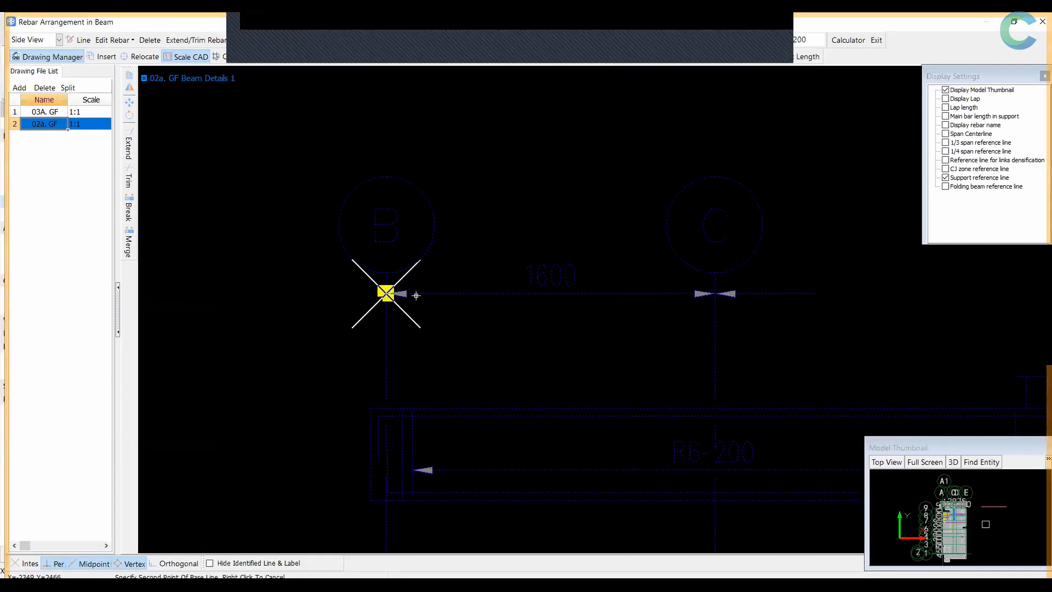
pyautogui.click(714, 293)
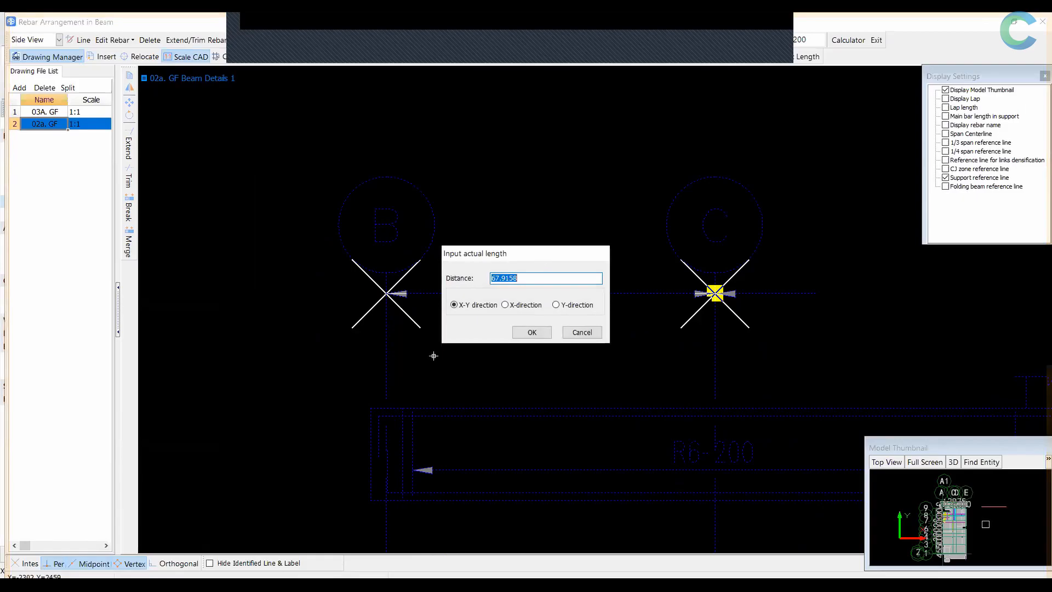
pyautogui.write('1600')
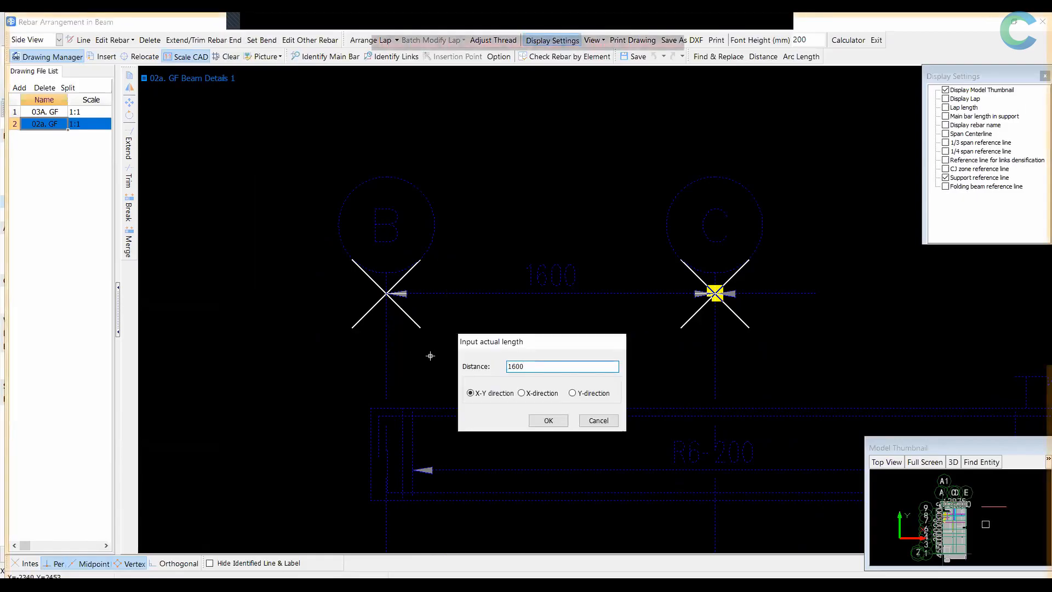
pyautogui.click(545, 422)
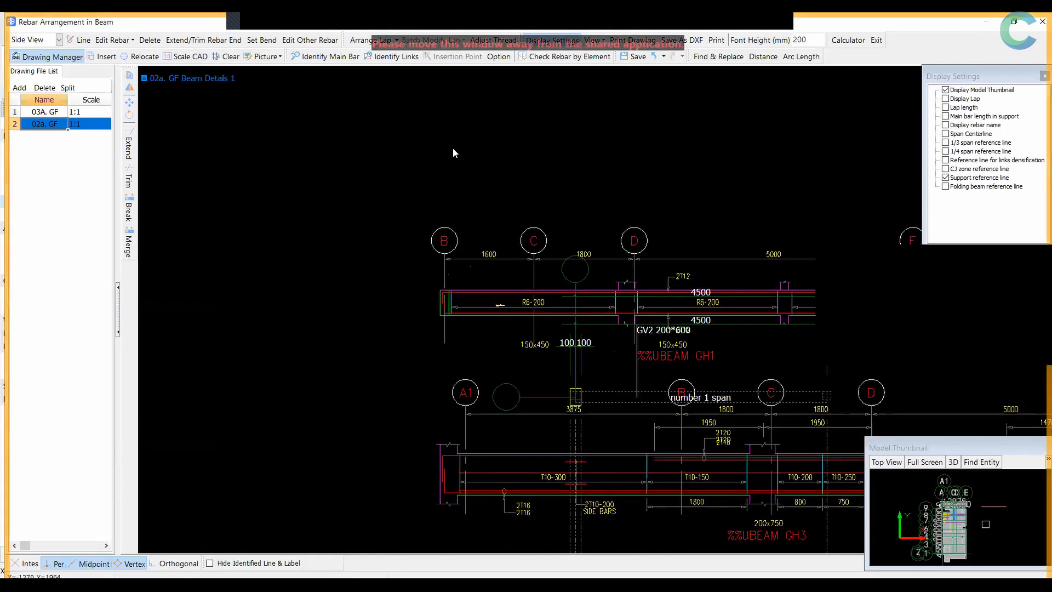
# Try to identify the top main bar of beam GH1 directly from the PDF drawing
pyautogui.click(326, 57)
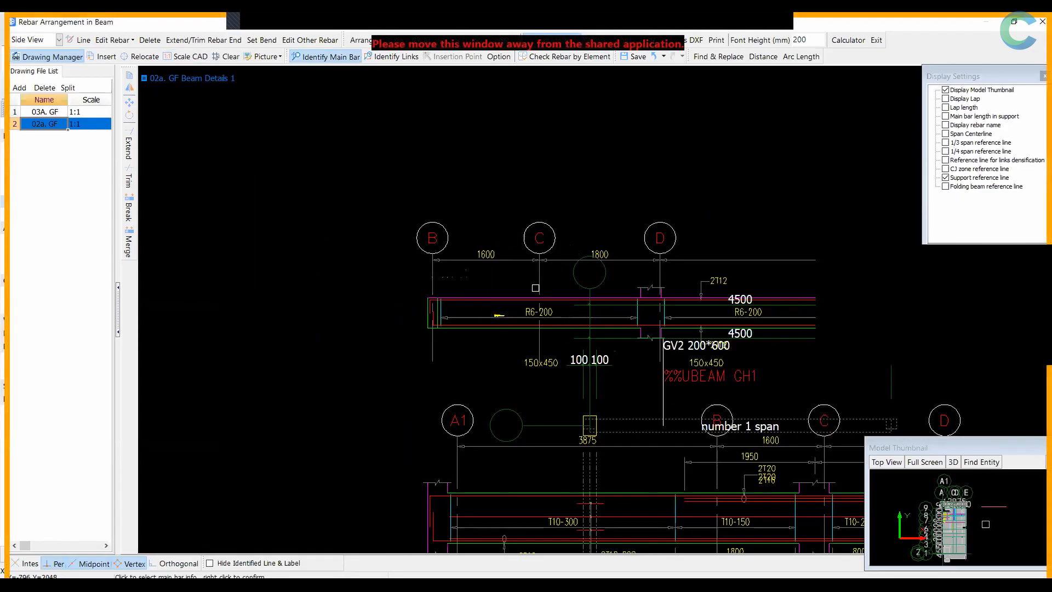
pyautogui.click(502, 300)
pyautogui.press('Escape')
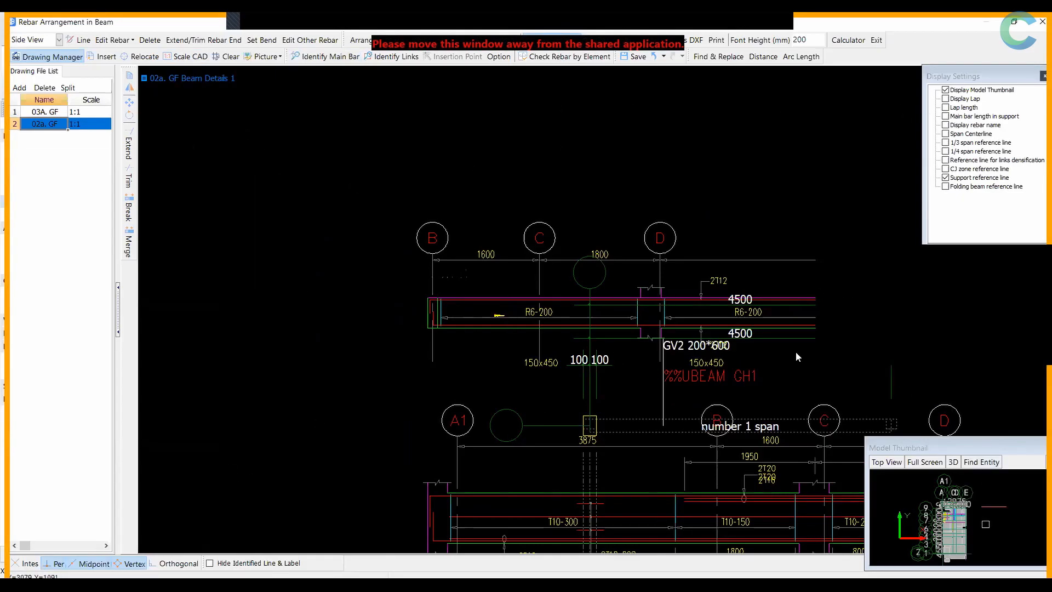
# Trace the top bar of beam GH1 with both end hooks as a 2T12 top continuous bar
pyautogui.click(80, 40)
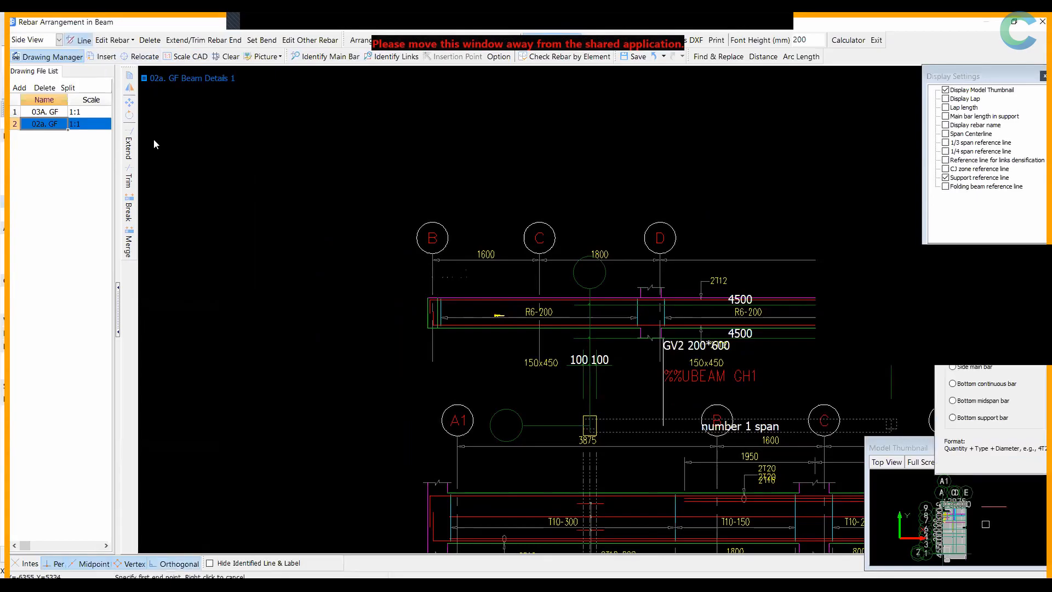
pyautogui.scroll(5, 392, 300)
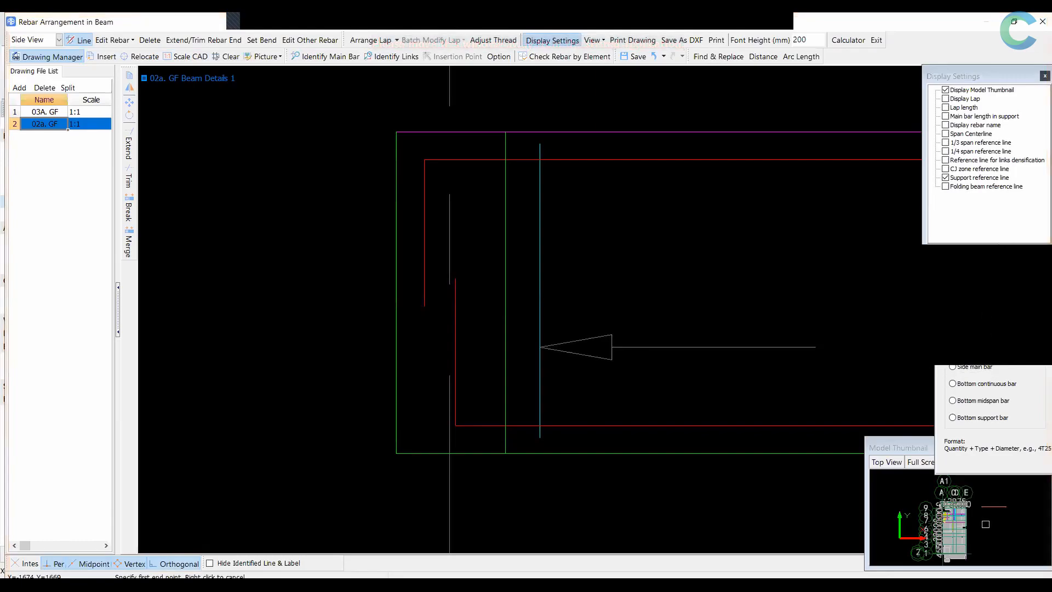
pyautogui.click(423, 306)
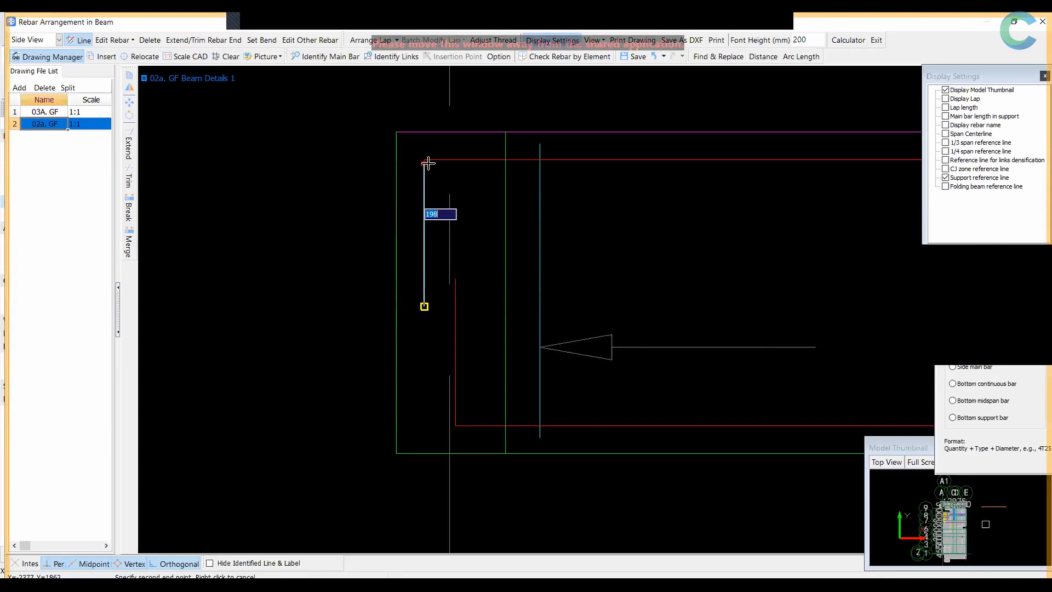
pyautogui.scroll(-5, 676, 178)
pyautogui.scroll(8, 595, 186)
pyautogui.moveTo(734, 186); pyautogui.dragTo(504, 184, button='middle')
pyautogui.moveTo(695, 183); pyautogui.dragTo(503, 183, button='middle')
pyautogui.moveTo(656, 185); pyautogui.dragTo(477, 175, button='middle')
pyautogui.moveTo(679, 170); pyautogui.dragTo(425, 170, button='middle')
pyautogui.moveTo(747, 171); pyautogui.dragTo(573, 171, button='middle')
pyautogui.moveTo(763, 182); pyautogui.dragTo(572, 182, button='middle')
pyautogui.scroll(6, 675, 160)
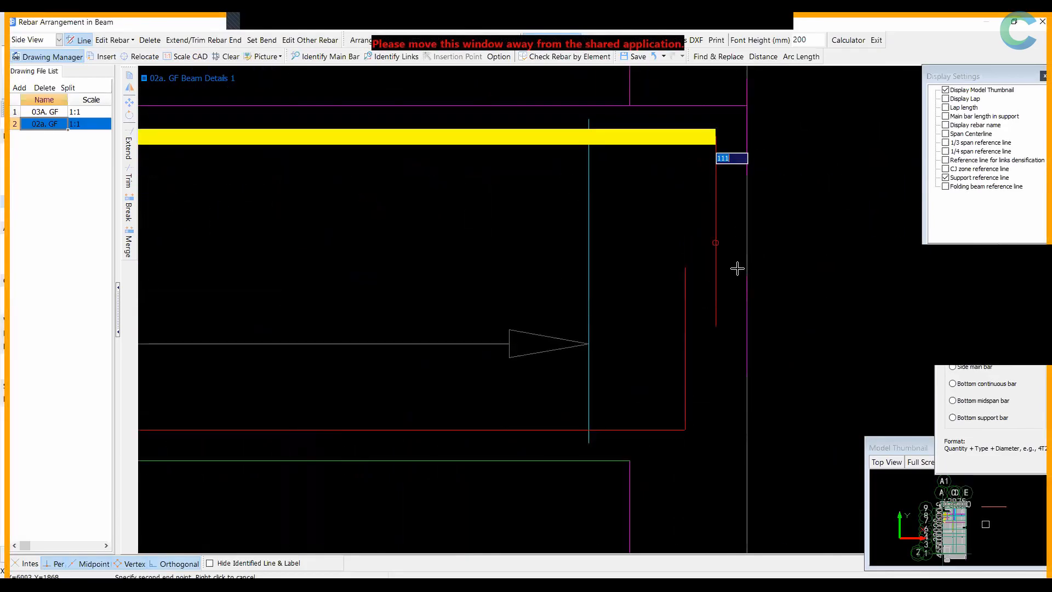
pyautogui.click(716, 322)
pyautogui.rightClick(688, 418)
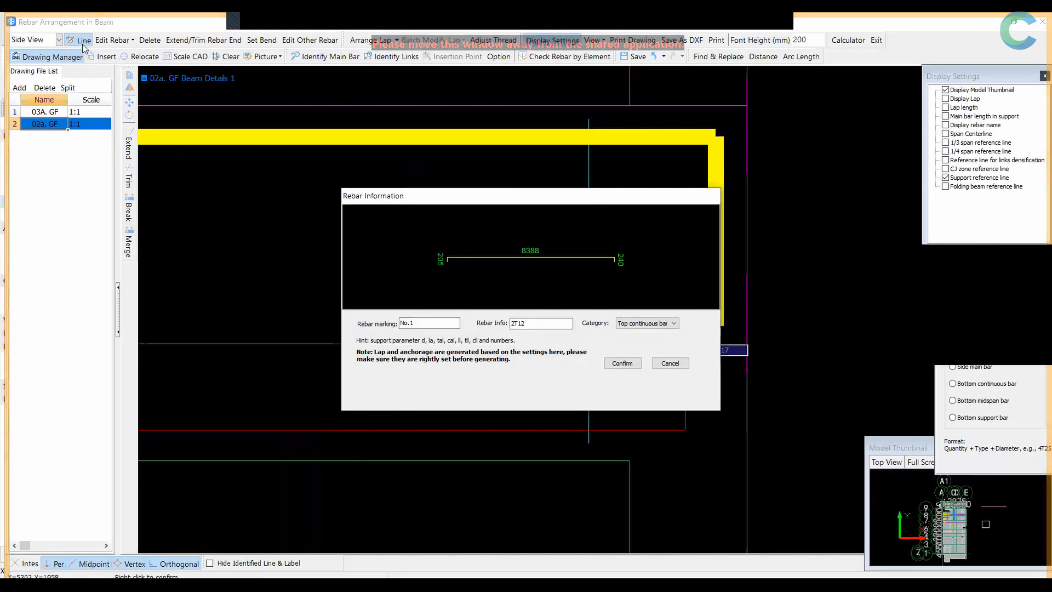
pyautogui.click(629, 366)
# Examine the traced top bar and its label along beam GH1 back to grid B
pyautogui.scroll(-1, 603, 366)
pyautogui.moveTo(559, 367); pyautogui.dragTo(753, 268, button='middle')
pyautogui.scroll(-2, 784, 259)
pyautogui.scroll(-2, 520, 257)
pyautogui.moveTo(435, 234); pyautogui.dragTo(773, 253, button='middle')
pyautogui.scroll(-3, 706, 246)
pyautogui.scroll(-1, 477, 269)
pyautogui.moveTo(477, 268); pyautogui.dragTo(661, 279, button='middle')
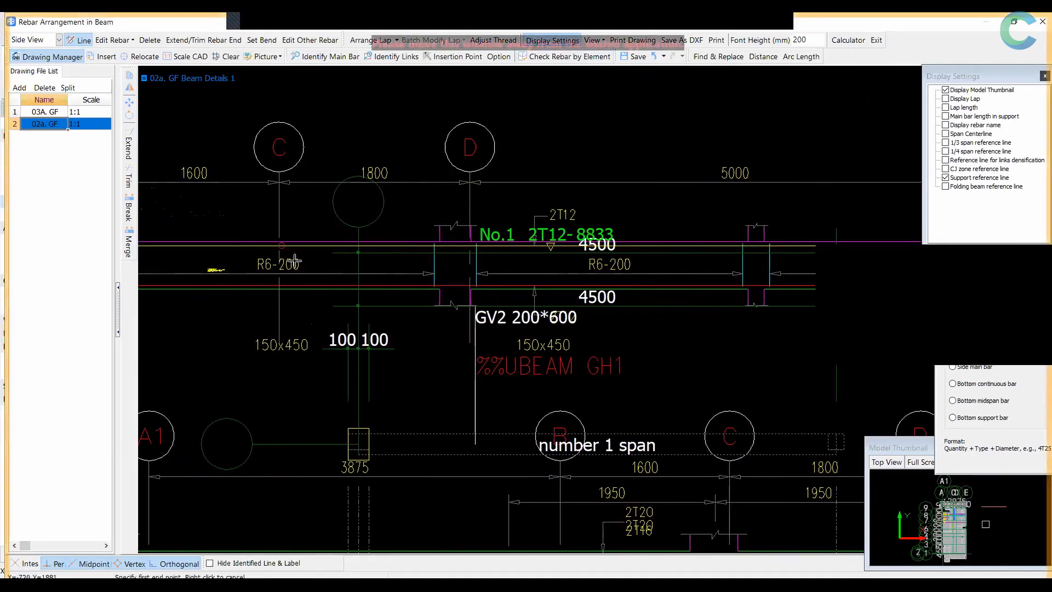
pyautogui.moveTo(500, 117); pyautogui.dragTo(825, 133, button='middle')
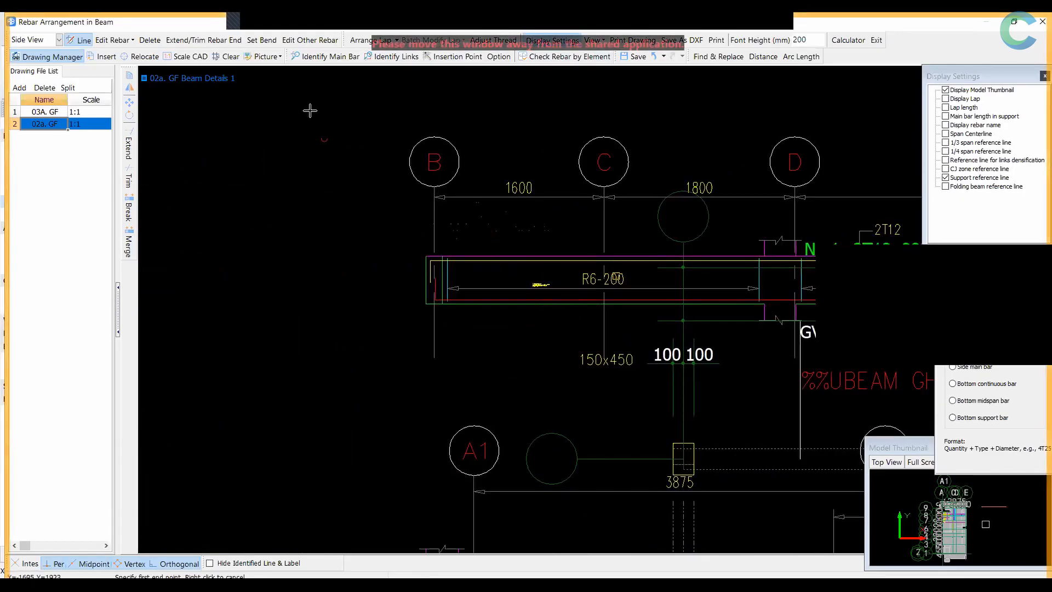
# Try to identify links on GH1 between grid B and the support at grid D with link info r6-200
pyautogui.click(390, 57)
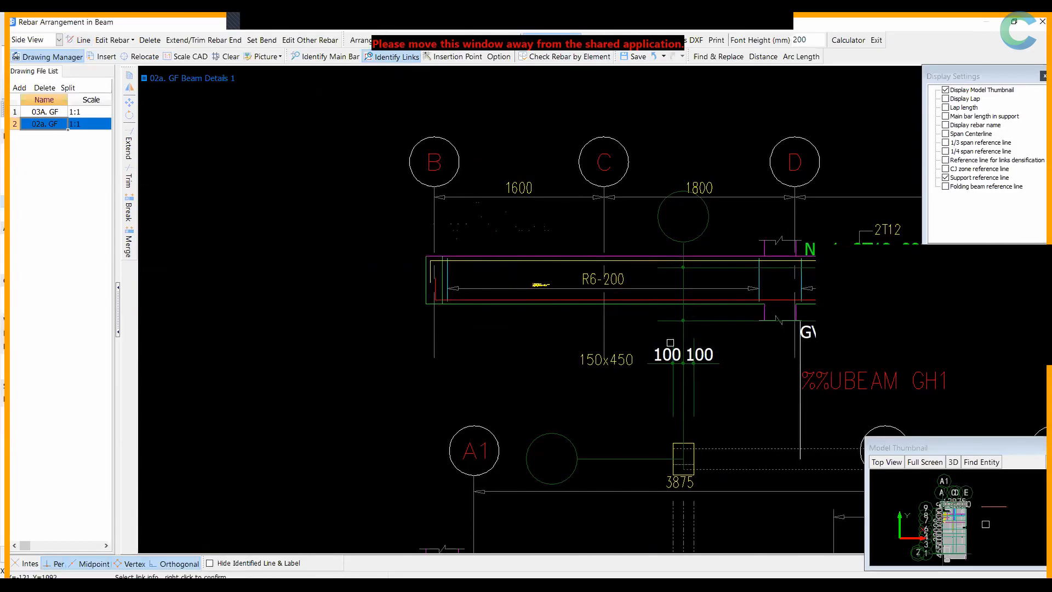
pyautogui.rightClick(633, 321)
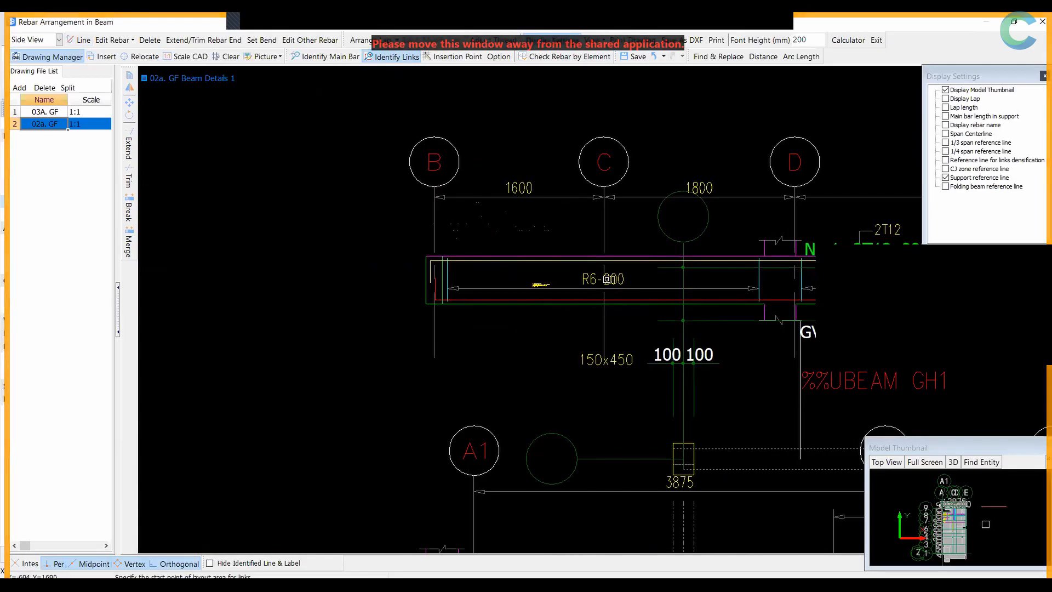
pyautogui.click(605, 278)
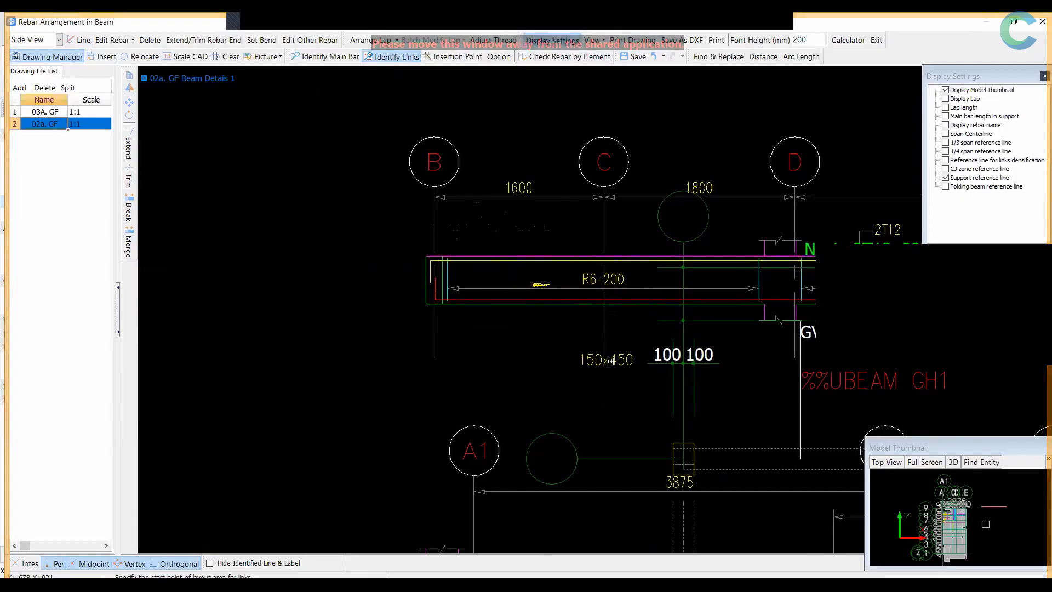
pyautogui.click(446, 289)
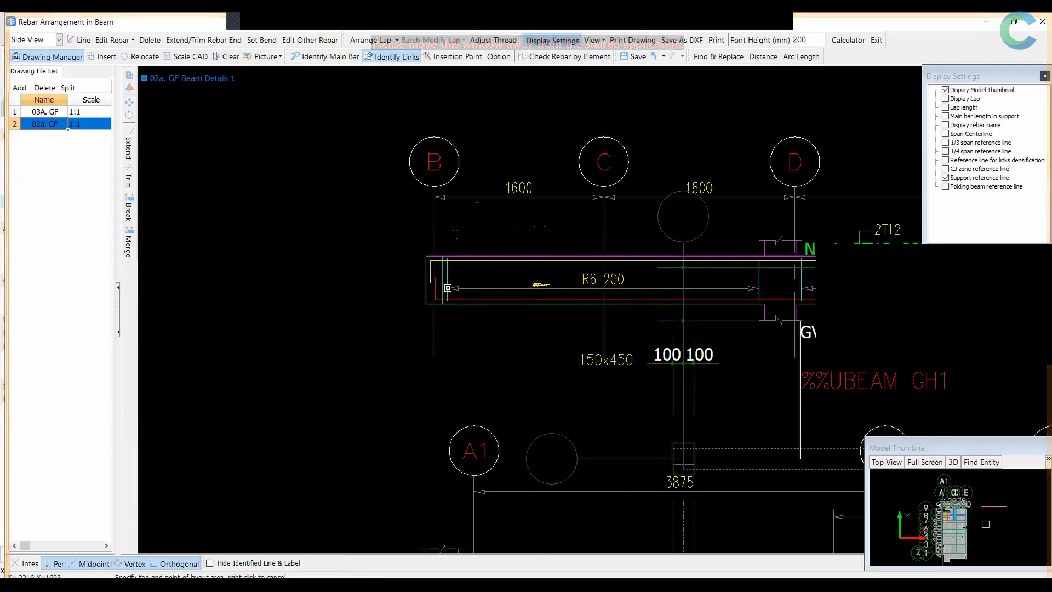
pyautogui.click(760, 287)
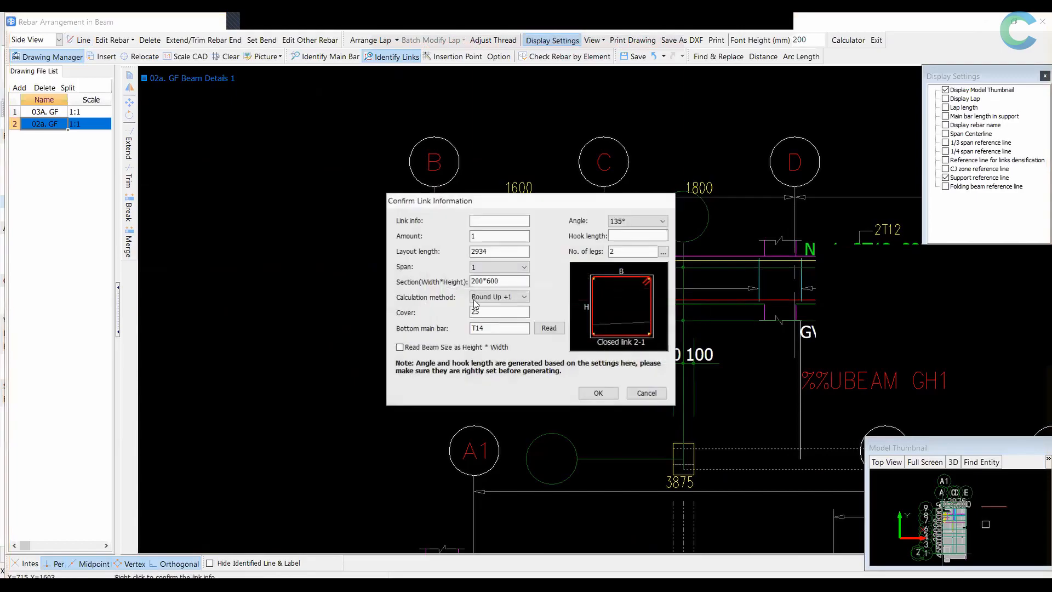
pyautogui.moveTo(499, 203); pyautogui.dragTo(803, 290)
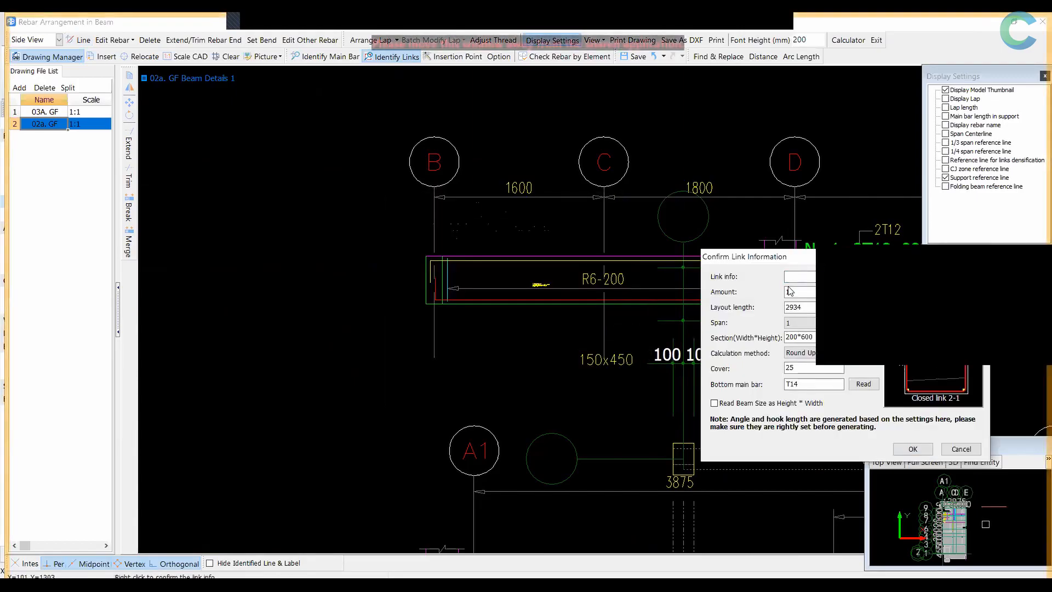
pyautogui.write('r6-')
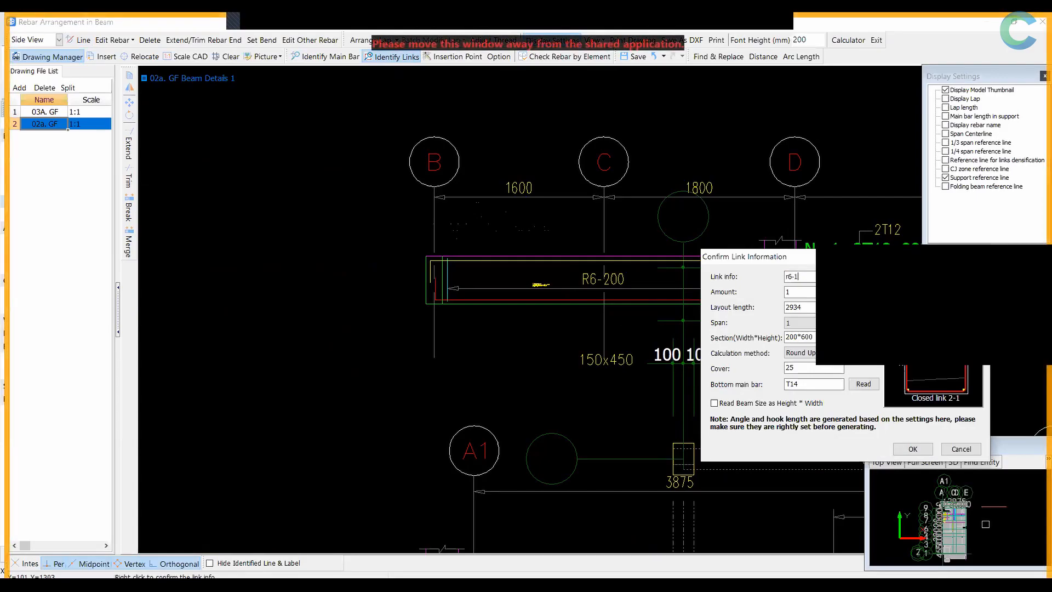
pyautogui.write('200')
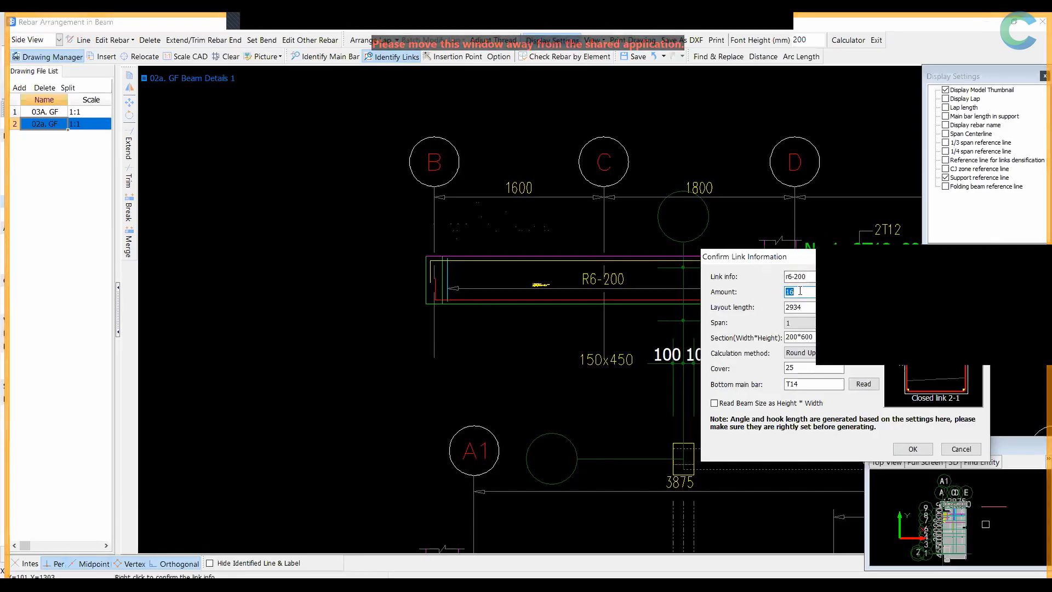
pyautogui.click(955, 450)
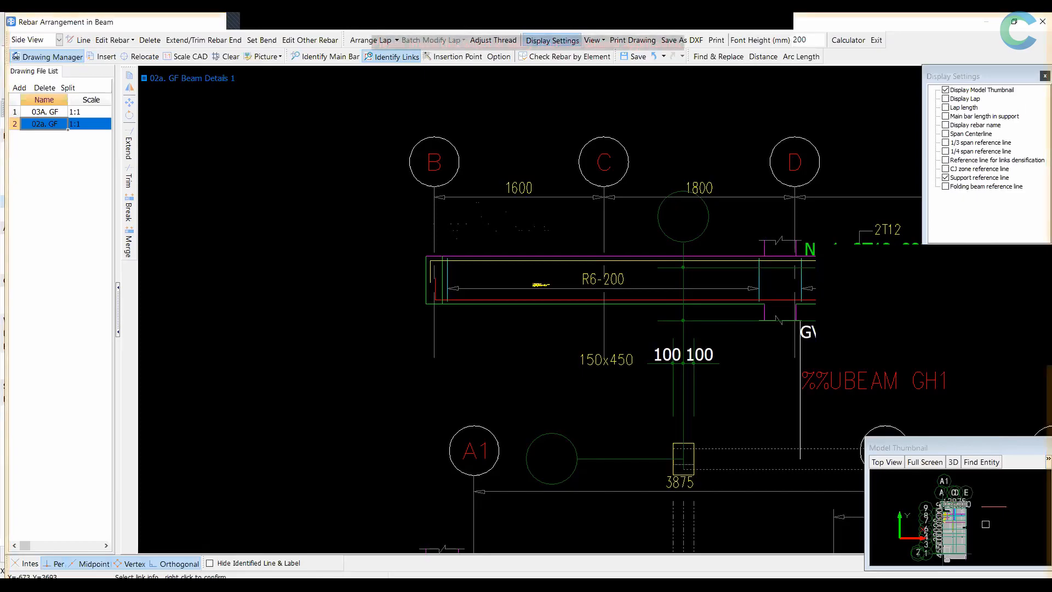
pyautogui.click(769, 54)
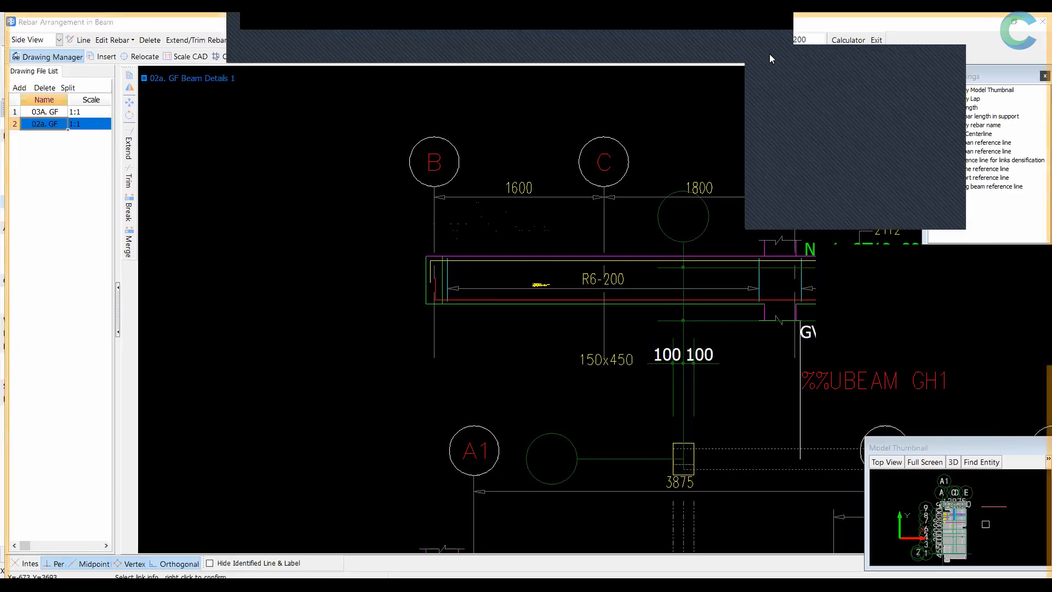
pyautogui.click(769, 54)
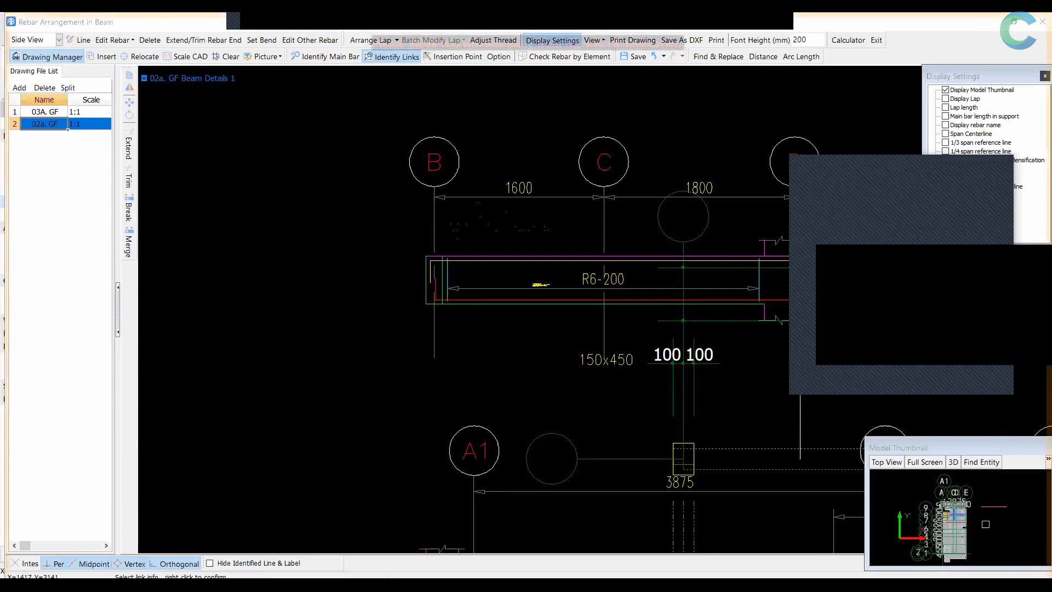
pyautogui.click(1000, 169)
pyautogui.click(1014, 25)
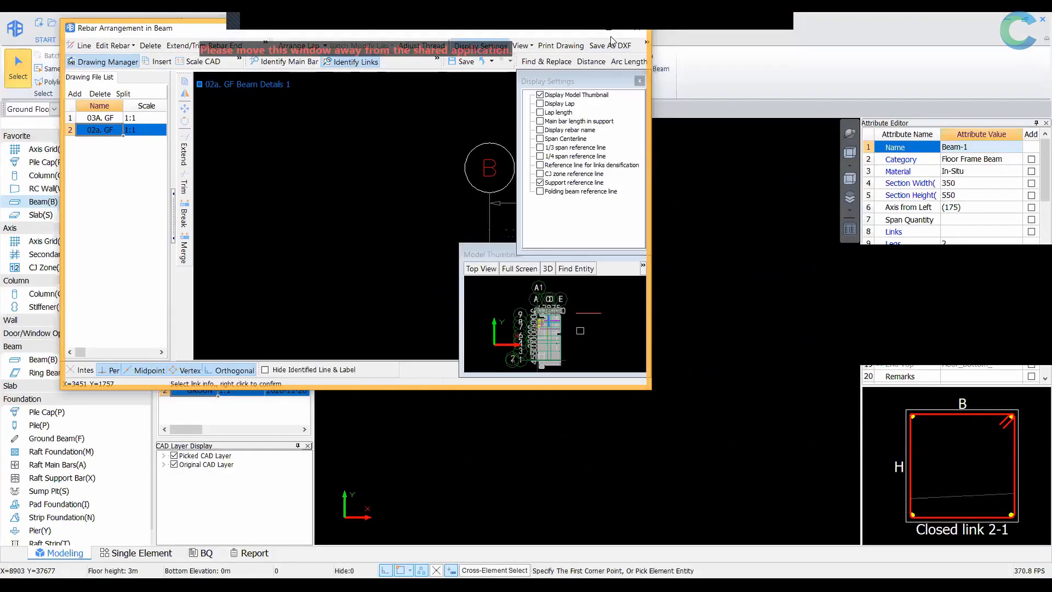
pyautogui.doubleClick(611, 34)
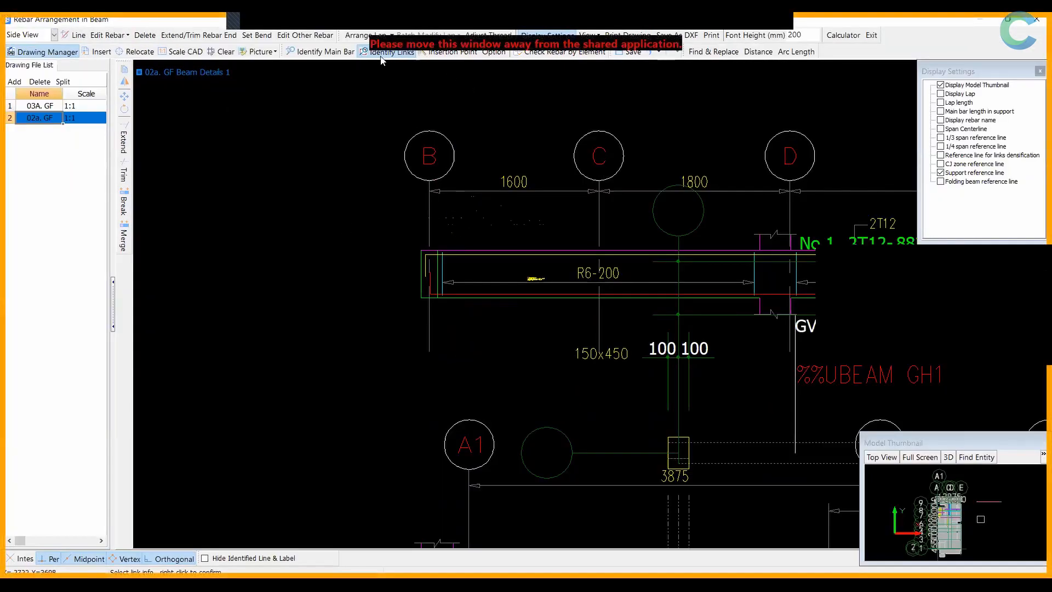
# Try to pick the R6-200 link text and the 150x450 section text of beam GH1 from the PDF drawing
pyautogui.scroll(-2, 510, 263)
pyautogui.scroll(4, 537, 261)
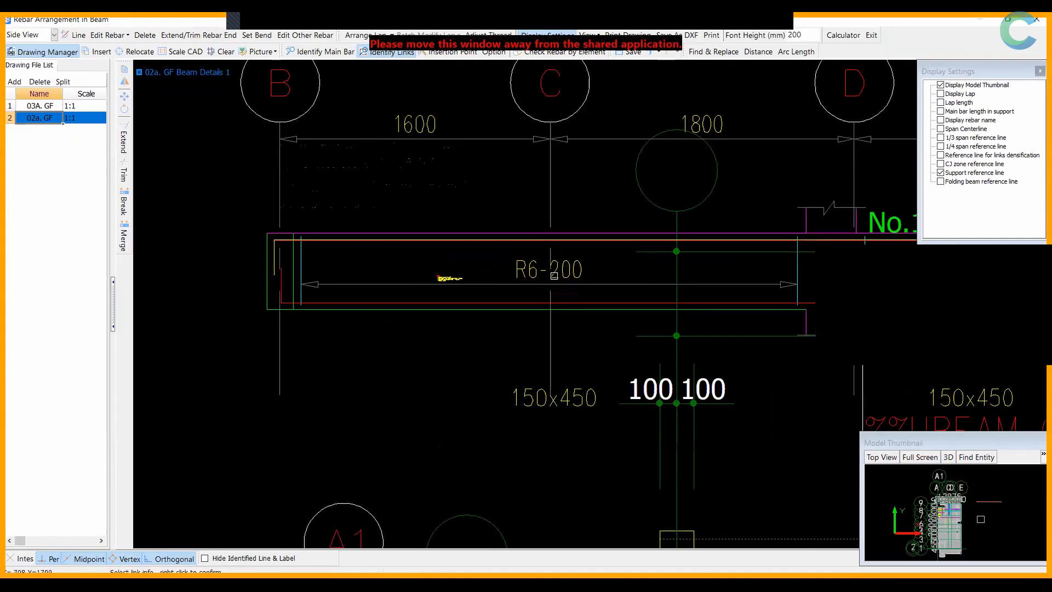
pyautogui.scroll(-1, 551, 282)
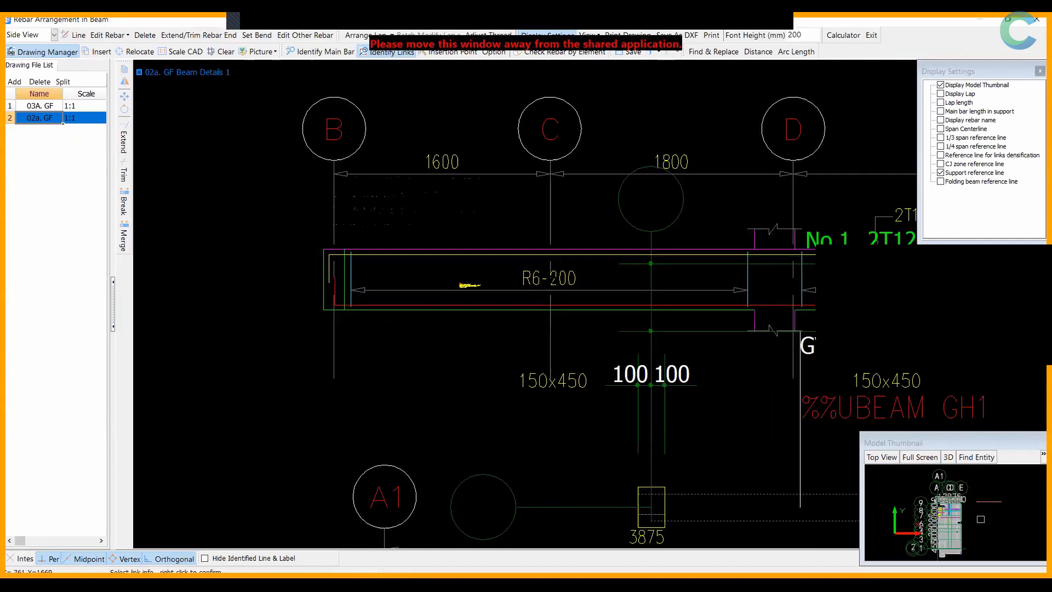
pyautogui.click(552, 278)
pyautogui.click(545, 279)
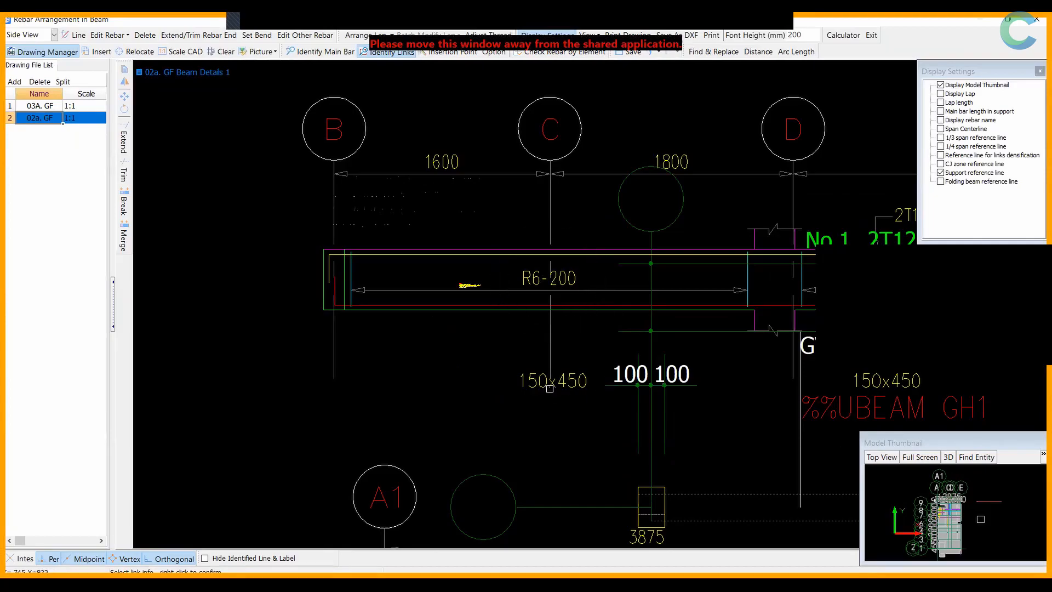
pyautogui.click(551, 387)
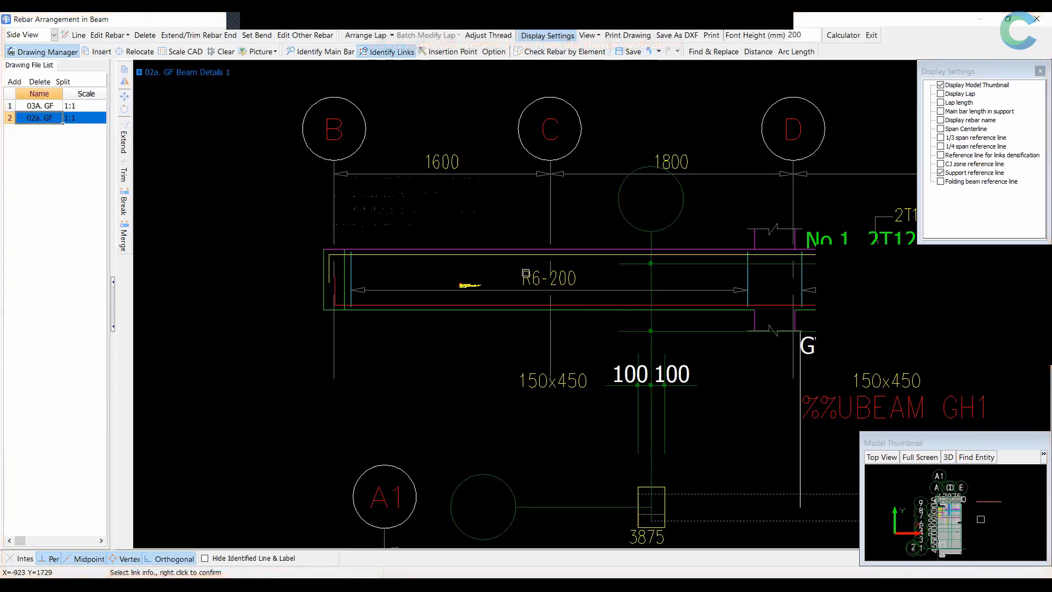
pyautogui.click(571, 278)
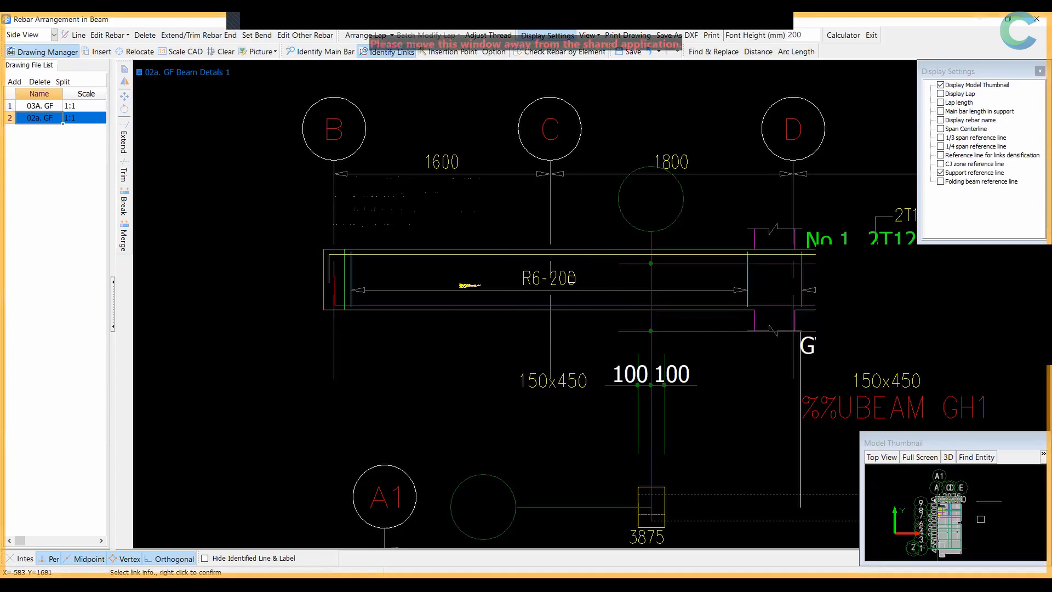
pyautogui.click(538, 386)
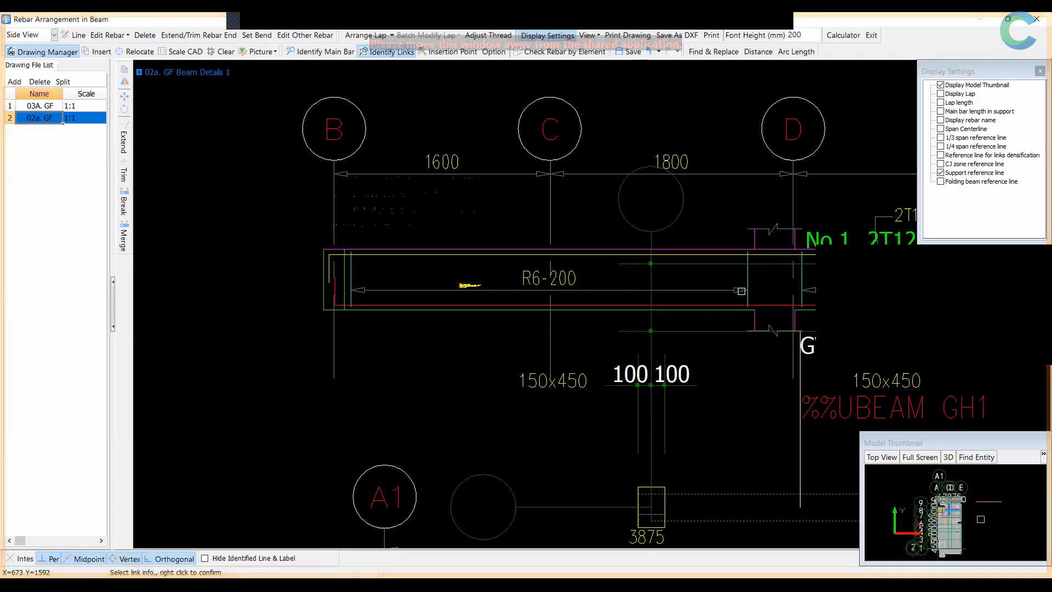
# Skip the link and section text picks and define GH1's link layout area along the R6-200 dimension line between grids B and D
pyautogui.rightClick(563, 292)
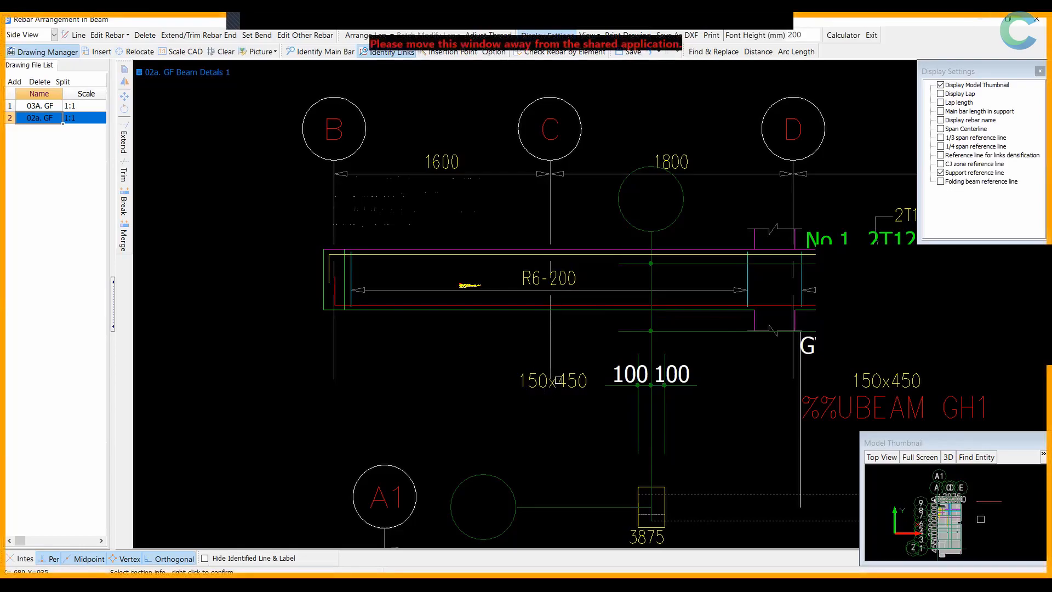
pyautogui.rightClick(559, 375)
pyautogui.click(350, 289)
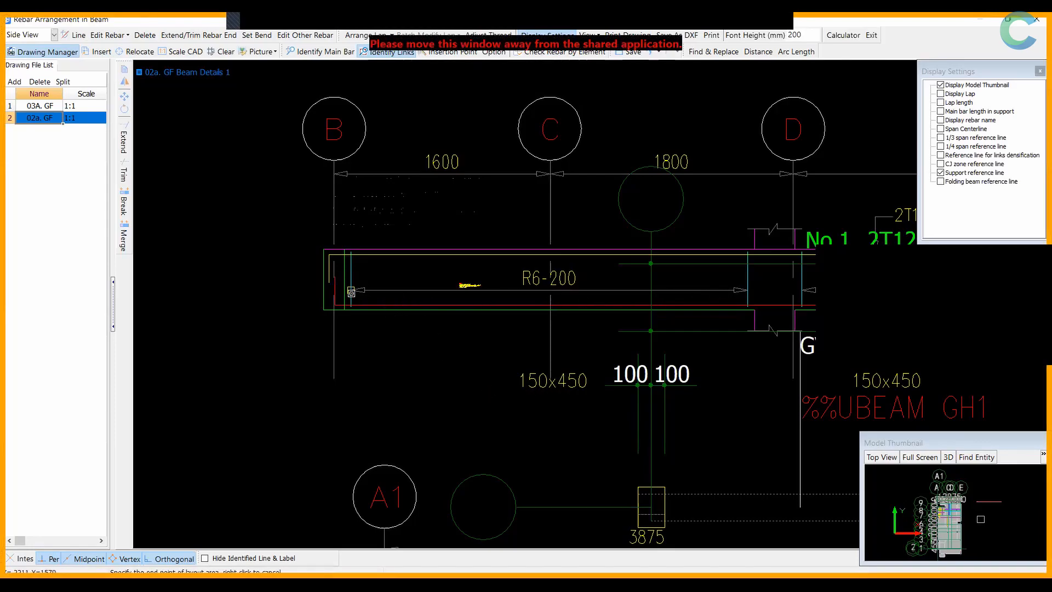
pyautogui.click(748, 289)
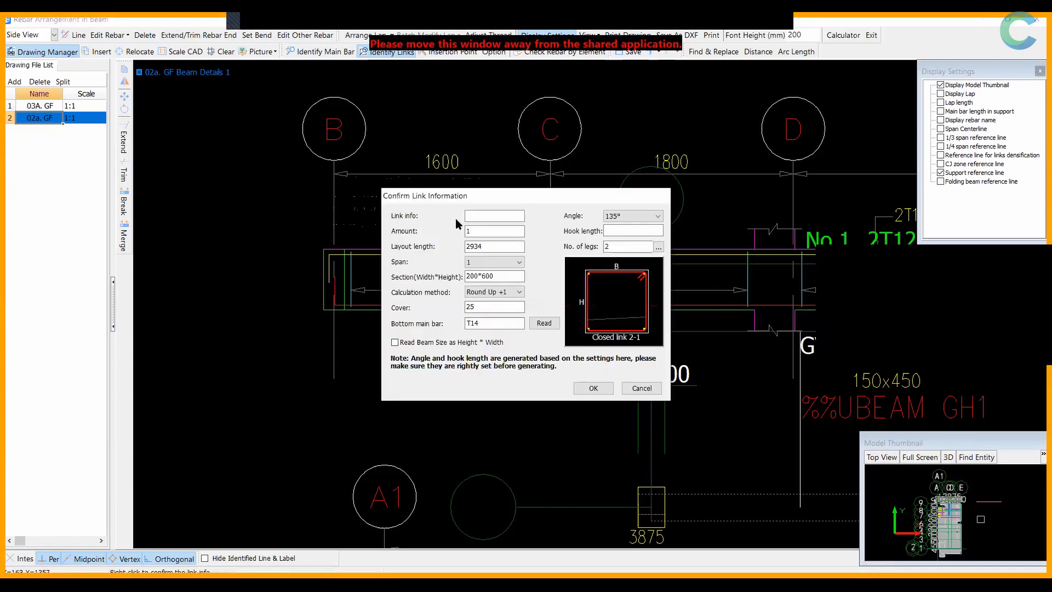
# Set the link info to r6-200 and generate the links for GH1's layout area between grids B and D
pyautogui.moveTo(489, 195); pyautogui.dragTo(718, 232)
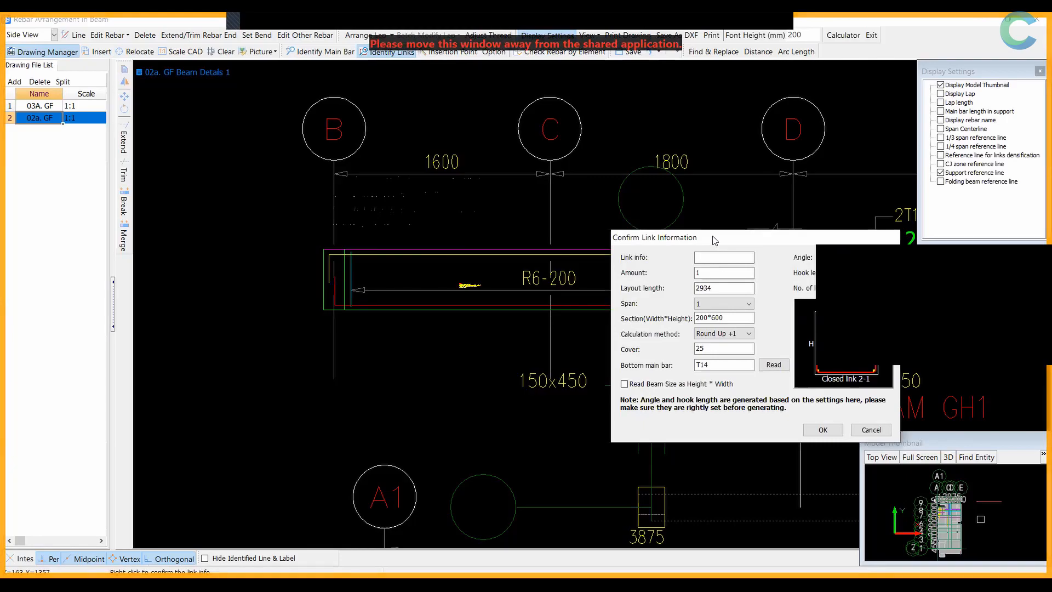
pyautogui.click(708, 258)
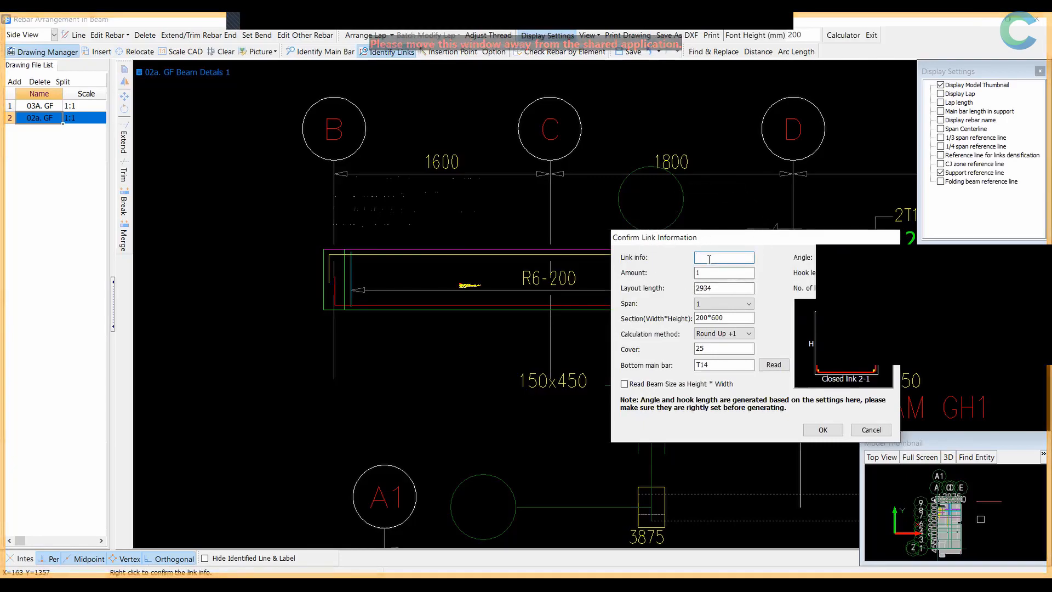
pyautogui.write('r6-2')
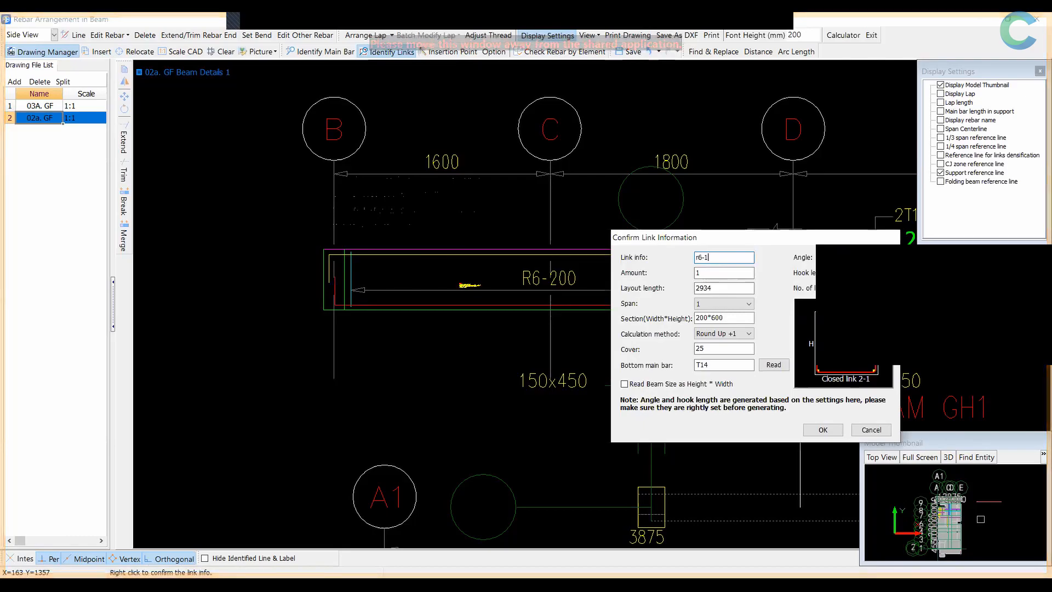
pyautogui.write('00')
pyautogui.press('Tab')
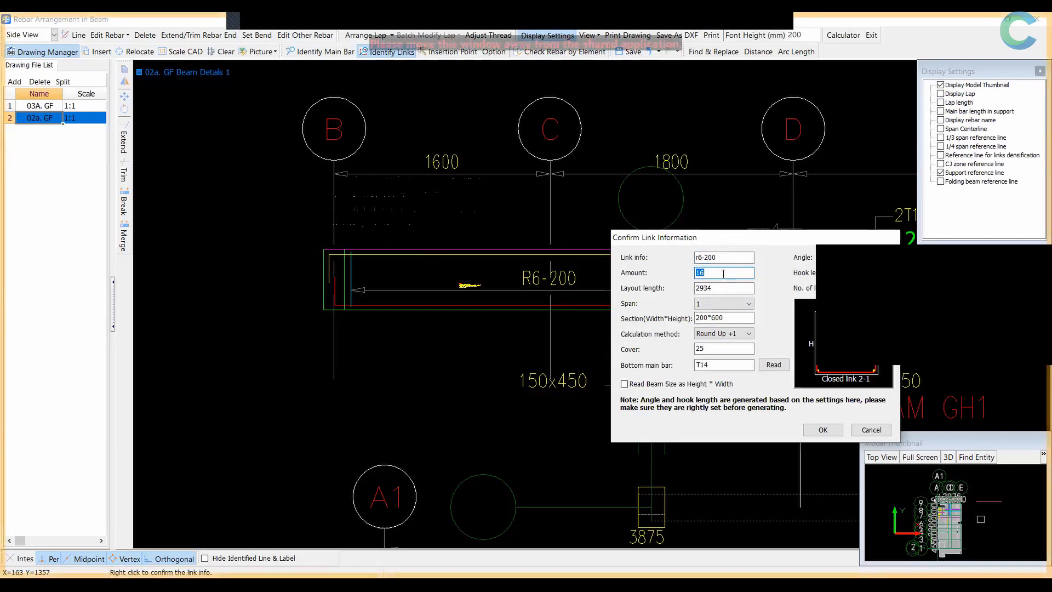
pyautogui.moveTo(756, 236); pyautogui.dragTo(616, 361)
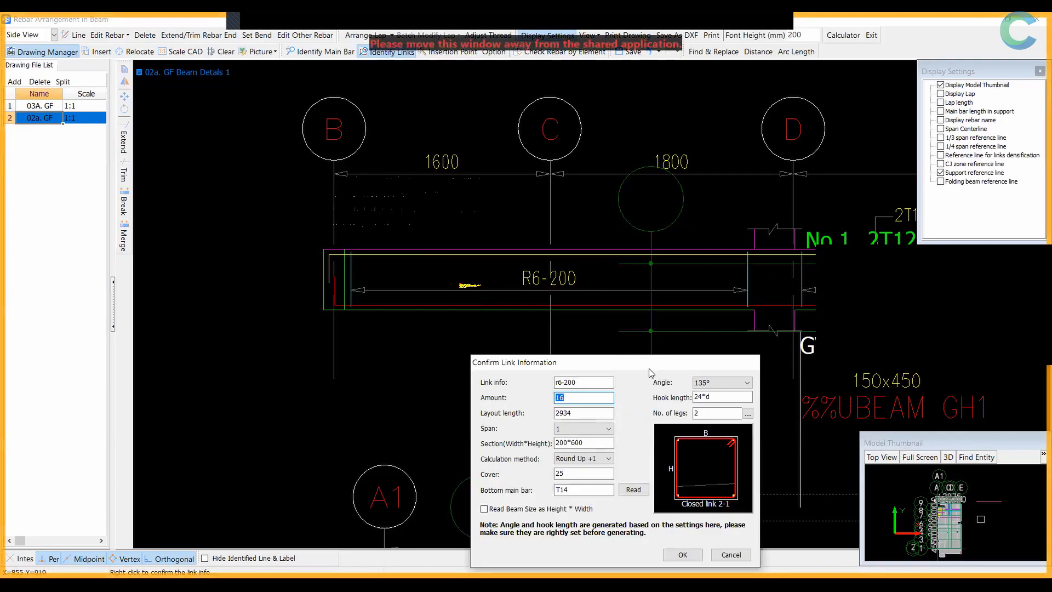
pyautogui.moveTo(634, 362); pyautogui.dragTo(644, 210)
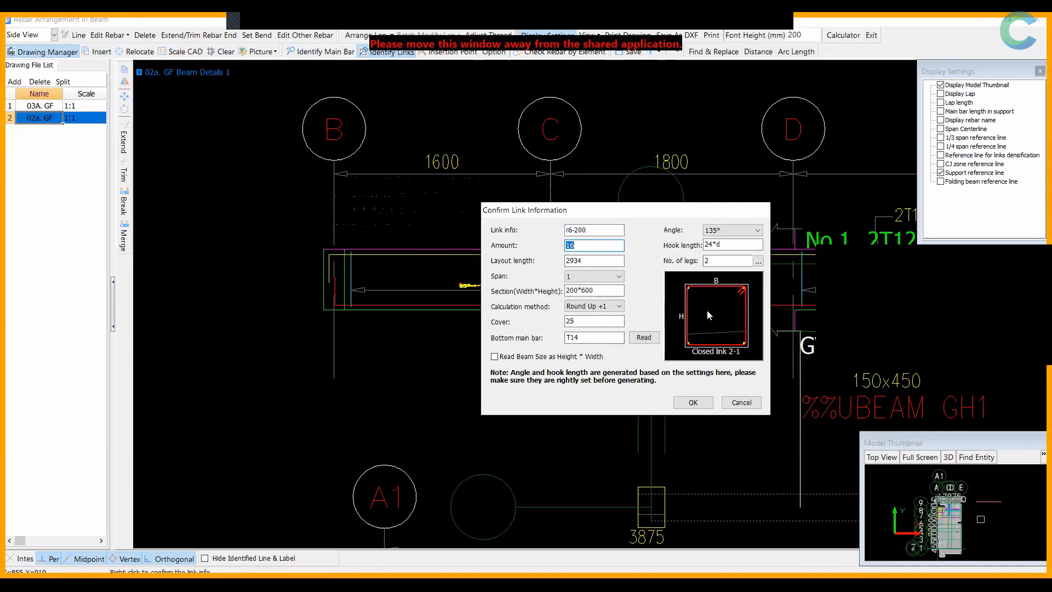
pyautogui.click(695, 405)
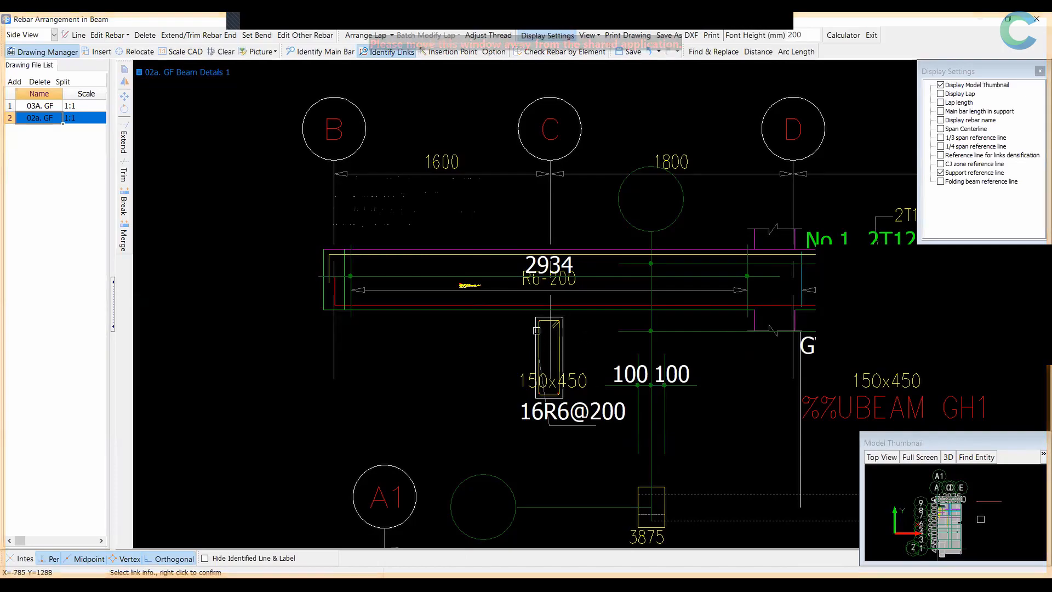
# Exit the beam rebar arrangement and return to the Ground Floor plan model
pyautogui.scroll(-3, 510, 208)
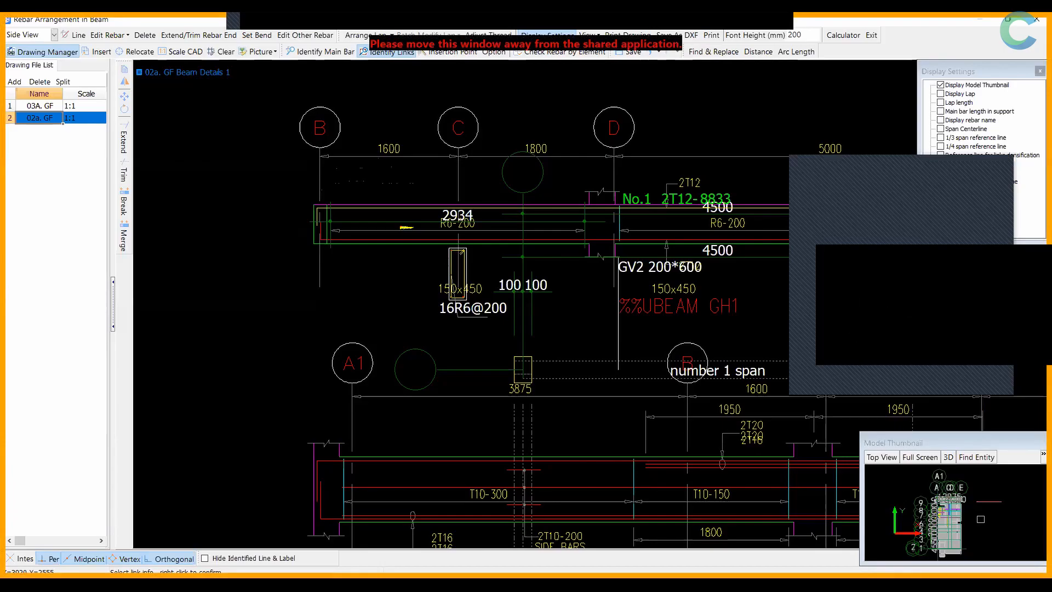
pyautogui.click(927, 313)
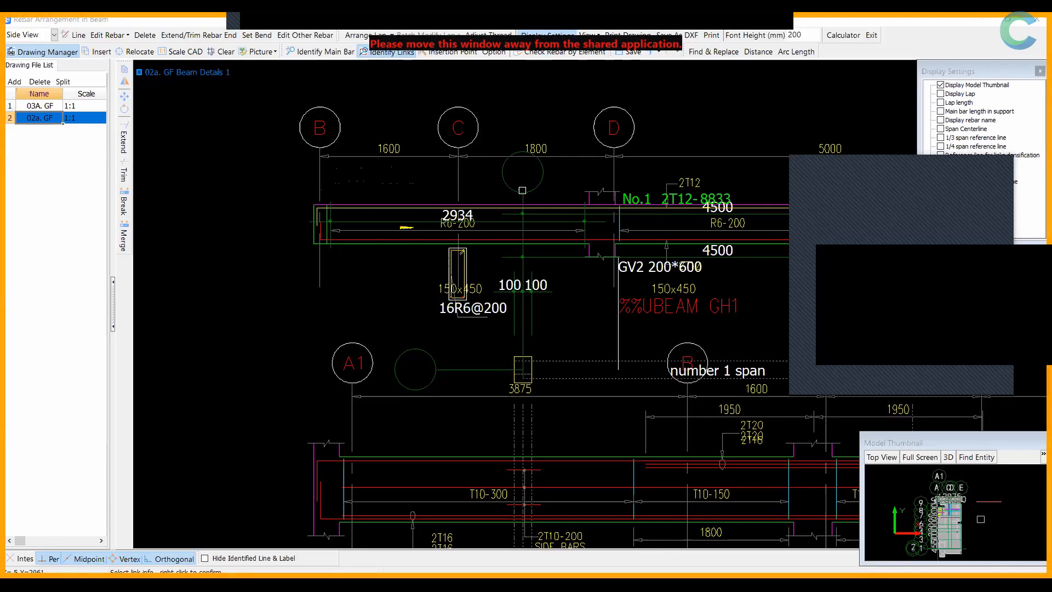
pyautogui.click(877, 36)
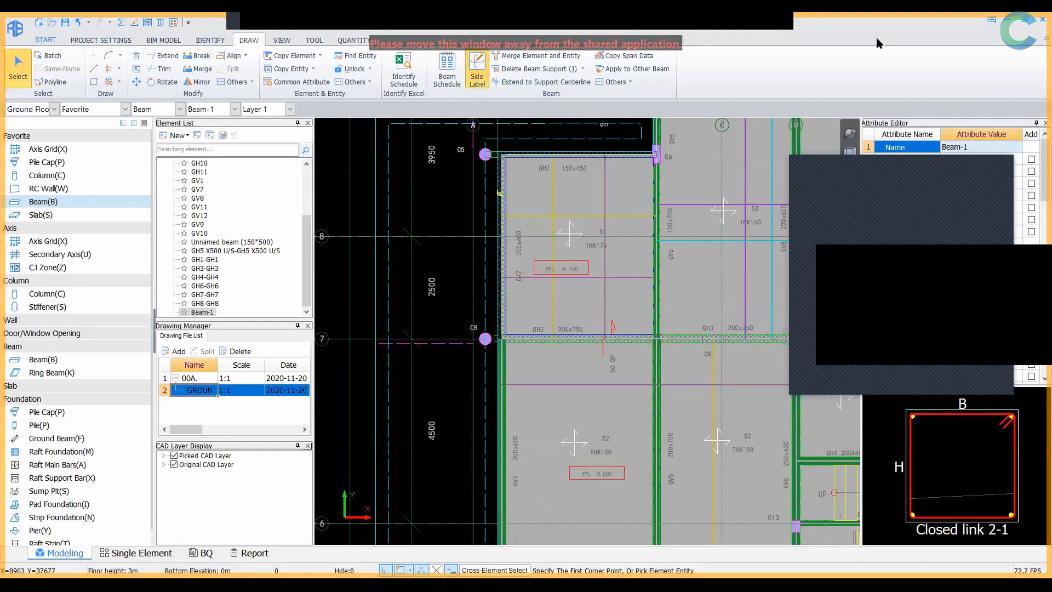
# Examine the intersection of beams GV8 and GH3 and the beams around GH1 on the Ground Floor plan, declining to save the project
pyautogui.scroll(-4, 620, 204)
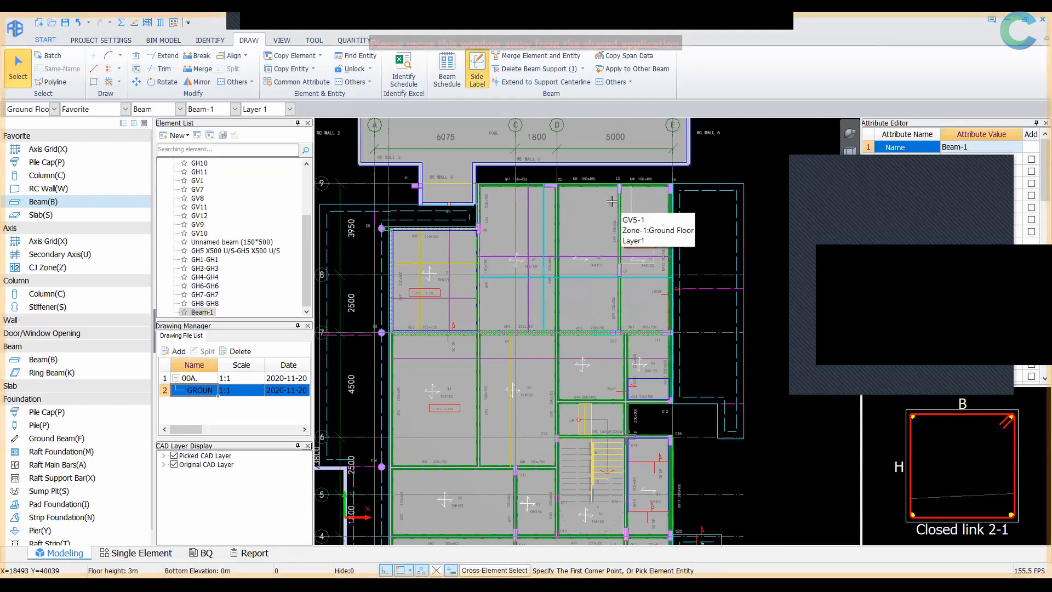
pyautogui.scroll(4, 549, 214)
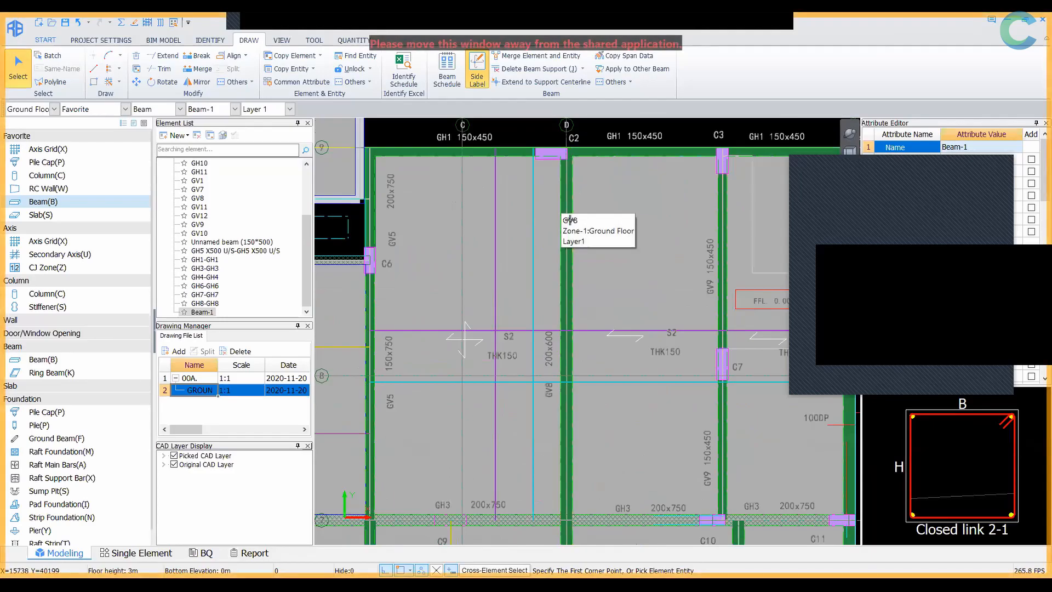
pyautogui.moveTo(672, 333); pyautogui.dragTo(663, 269, button='middle')
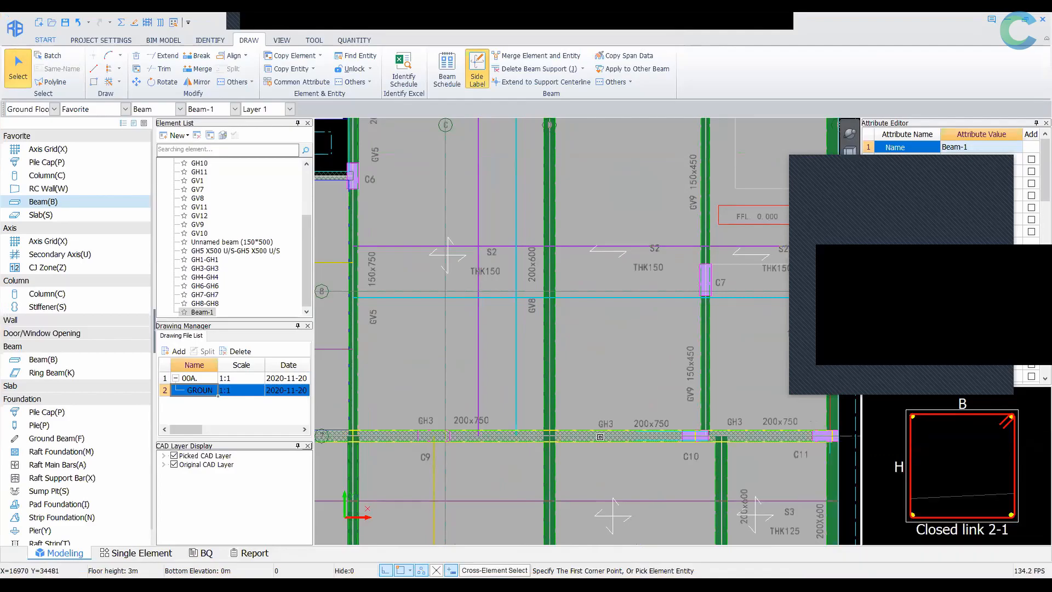
pyautogui.scroll(5, 585, 440)
pyautogui.scroll(2, 585, 440)
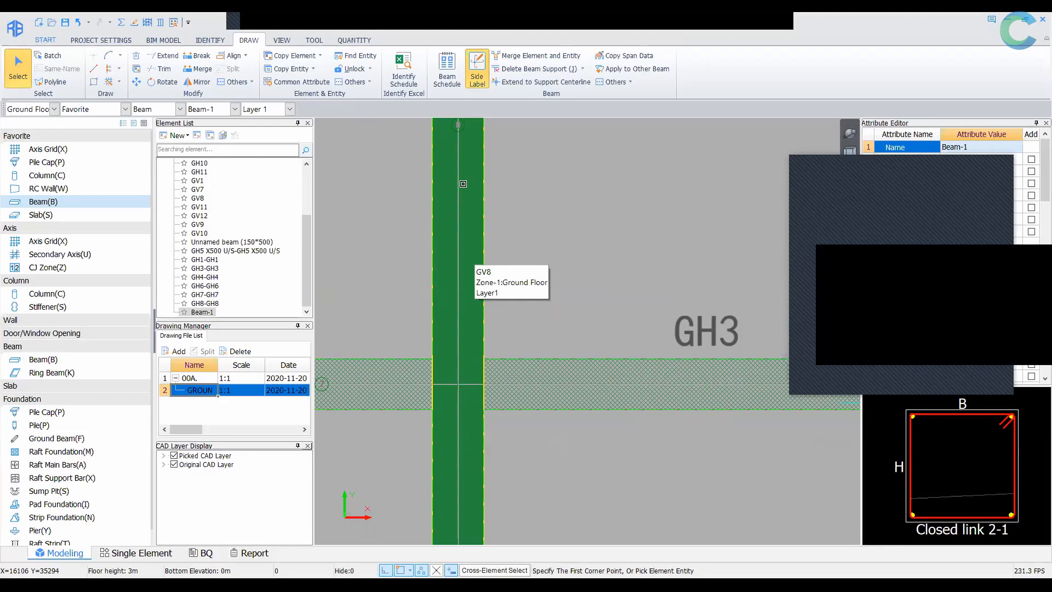
pyautogui.scroll(-1, 463, 188)
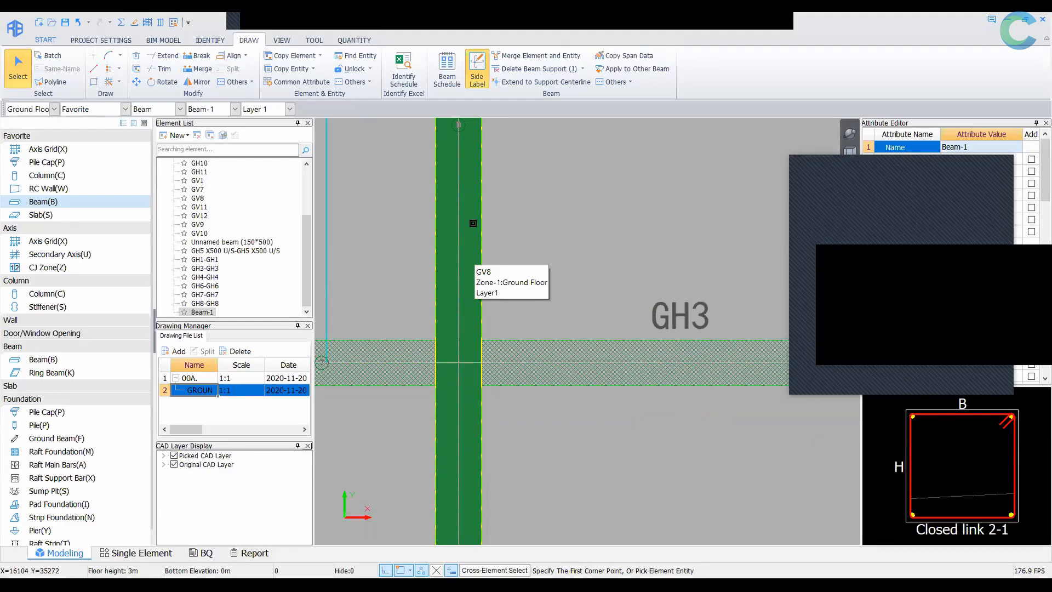
pyautogui.scroll(-4, 461, 257)
pyautogui.scroll(1, 455, 260)
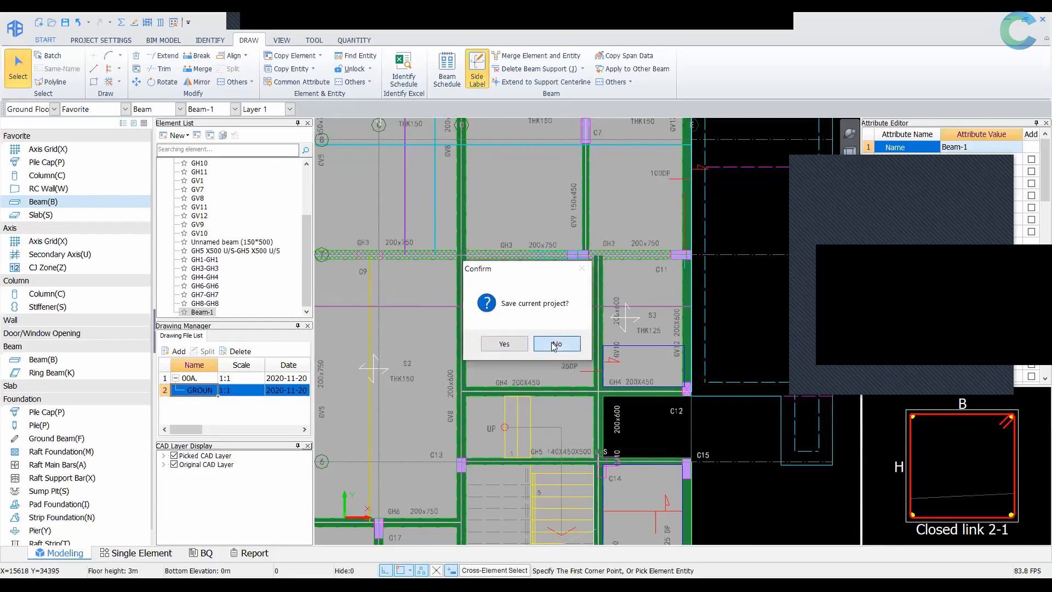
pyautogui.click(556, 343)
pyautogui.scroll(-2, 455, 425)
pyautogui.moveTo(468, 227); pyautogui.dragTo(477, 301, button='middle')
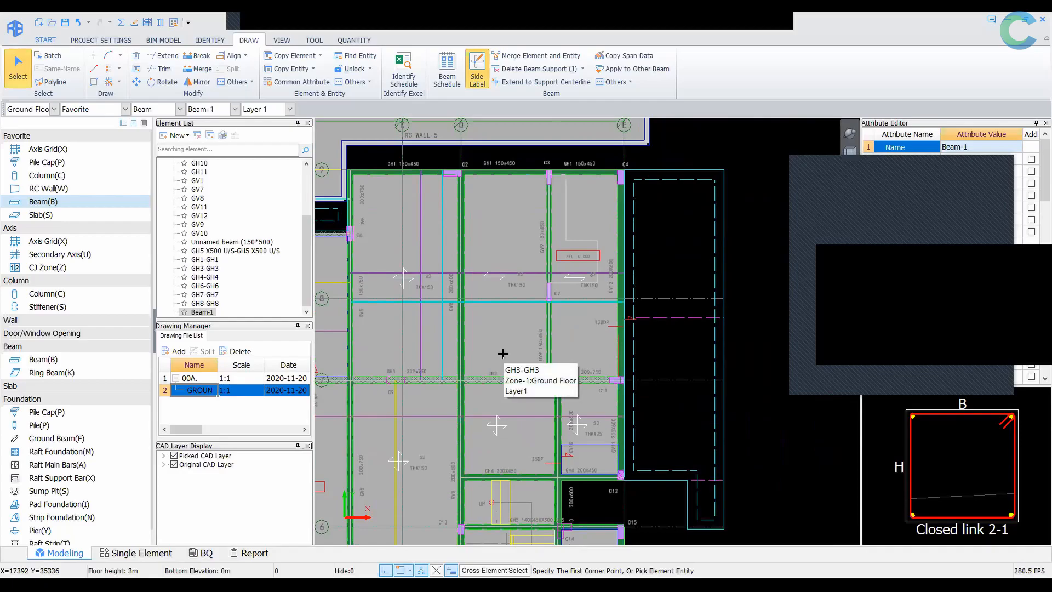
pyautogui.scroll(3, 466, 208)
pyautogui.scroll(1, 472, 207)
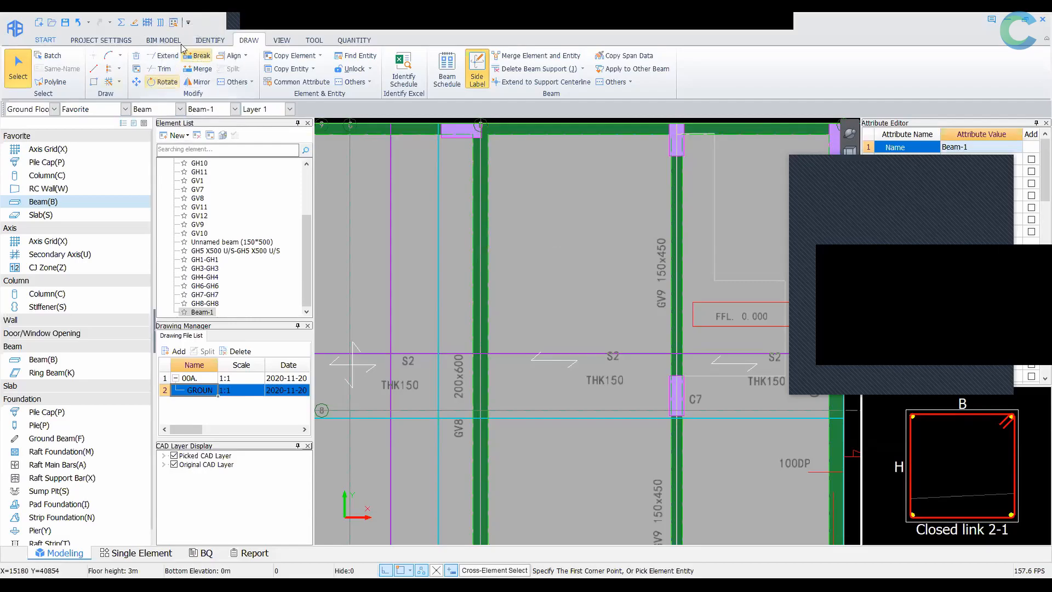
# Break beam GH1 into two entities at a point about midway between columns C2 and C3
pyautogui.scroll(-3, 507, 173)
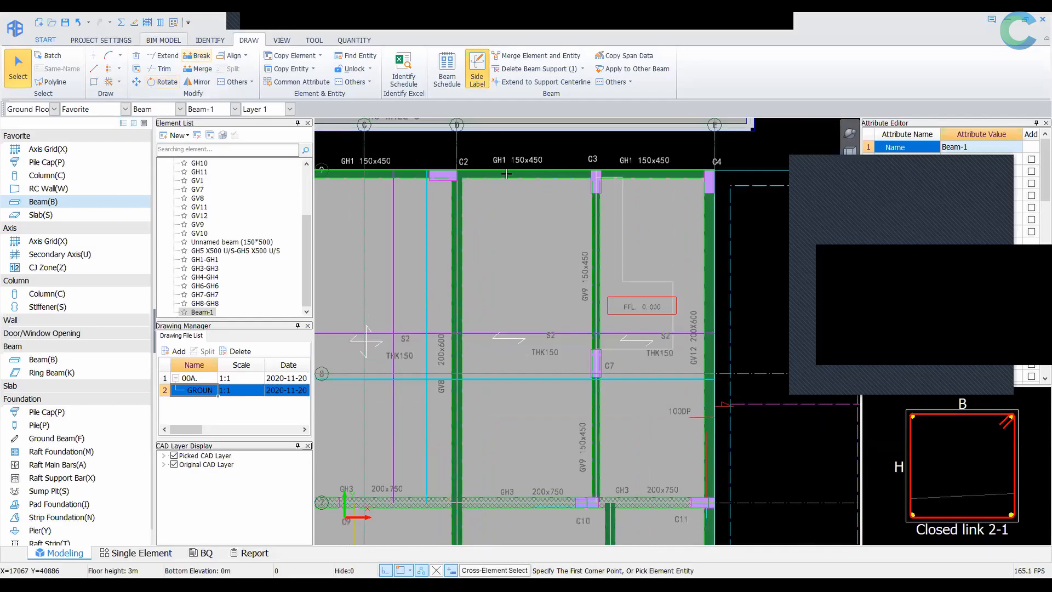
pyautogui.click(561, 180)
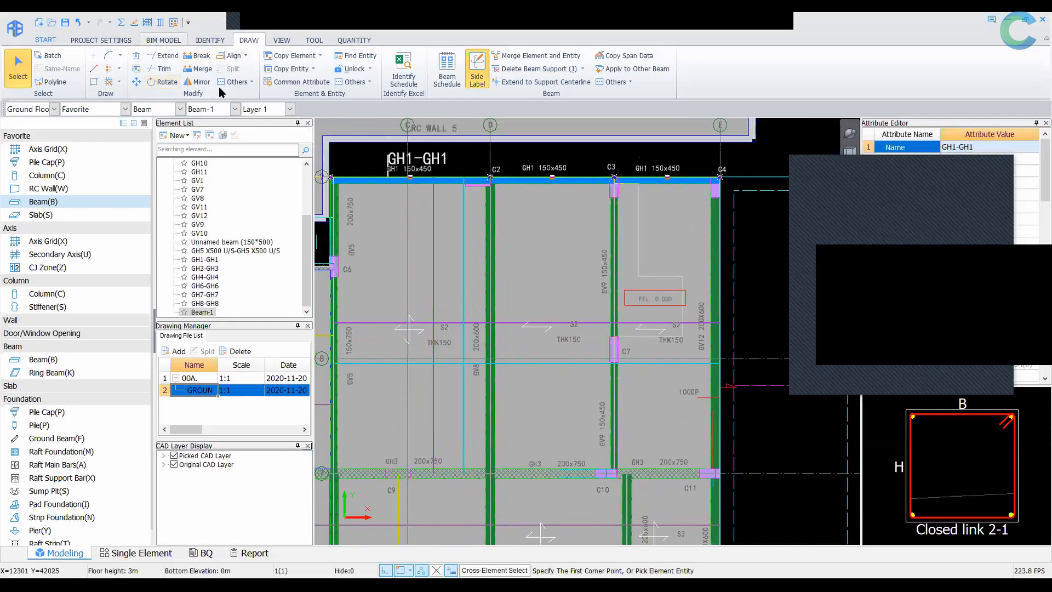
pyautogui.press('Escape')
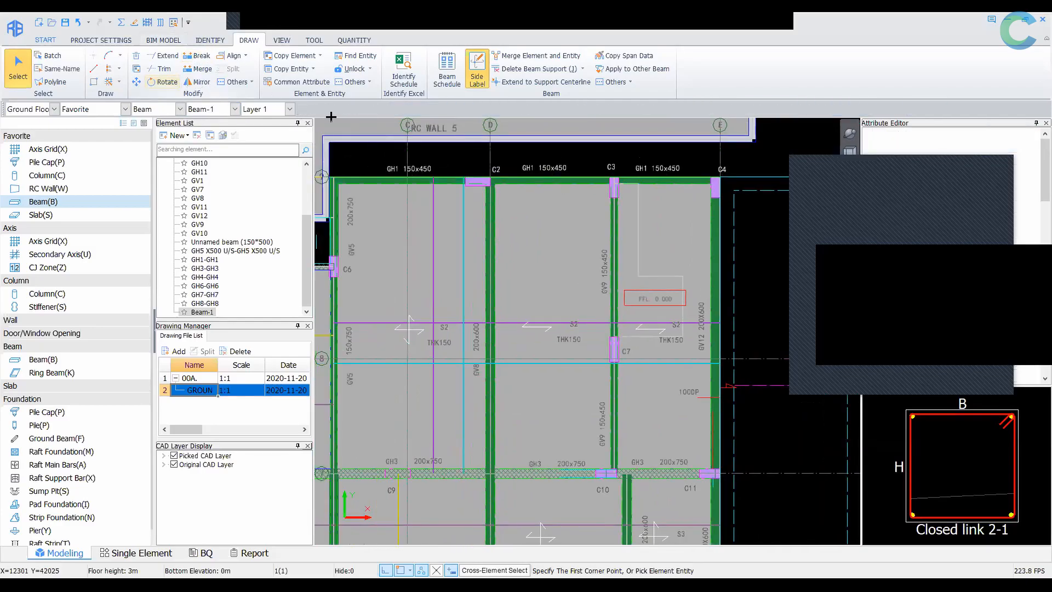
pyautogui.click(195, 57)
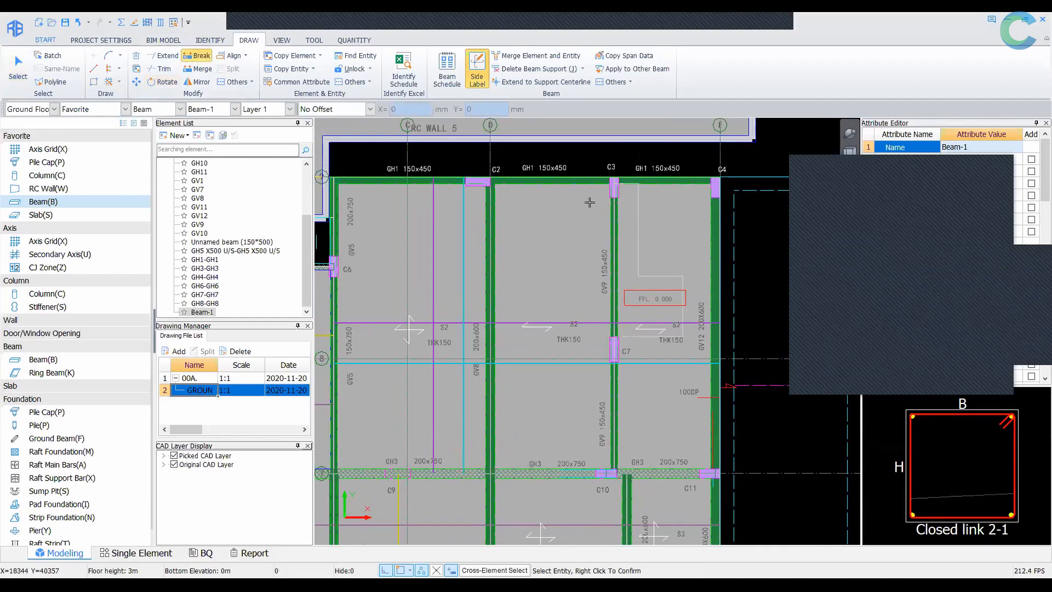
pyautogui.click(553, 180)
pyautogui.rightClick(553, 180)
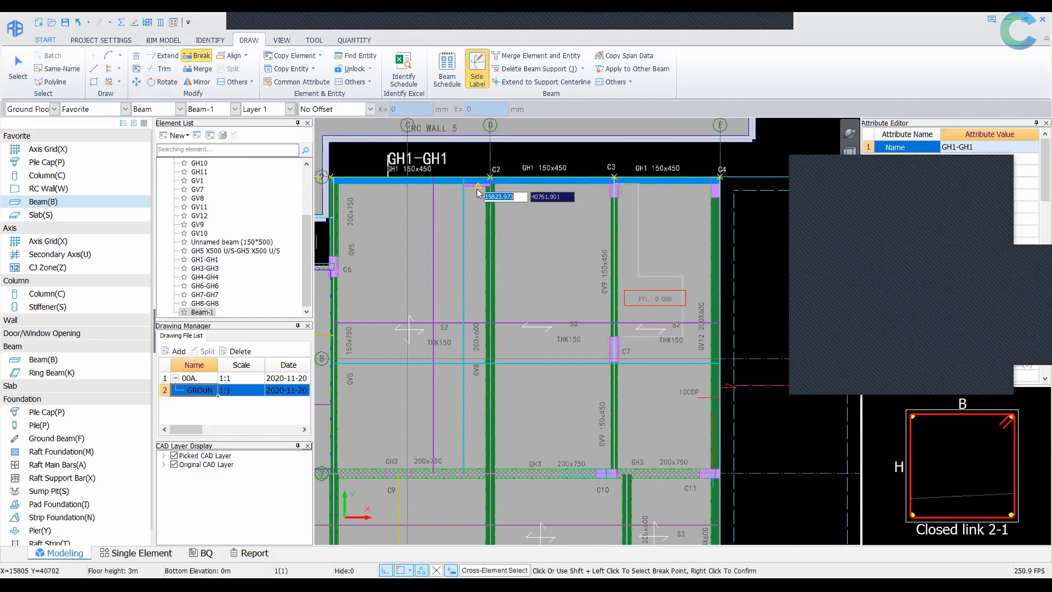
pyautogui.scroll(2, 556, 179)
pyautogui.click(568, 177)
pyautogui.rightClick(574, 194)
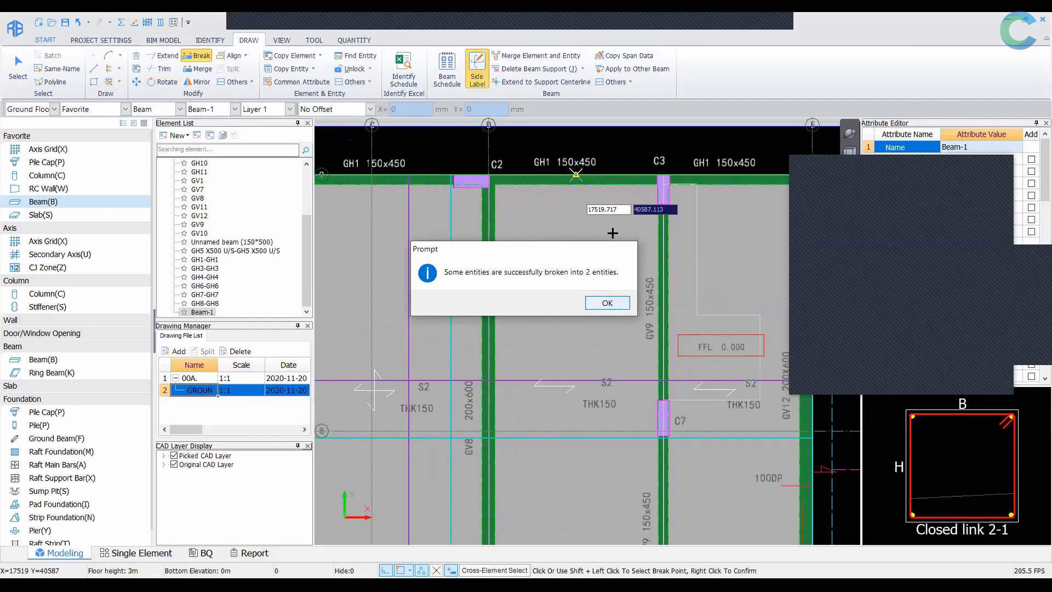
pyautogui.press('Return')
pyautogui.press('Escape')
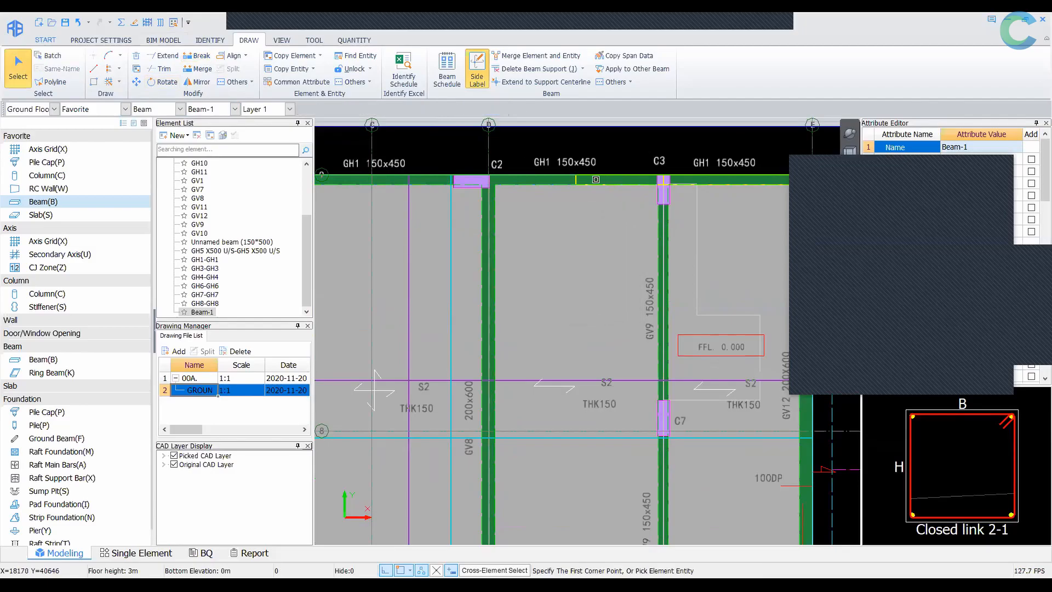
# Select GH1's segment running from the break past C3 to grid E and add a second zone in the floor settings
pyautogui.click(611, 180)
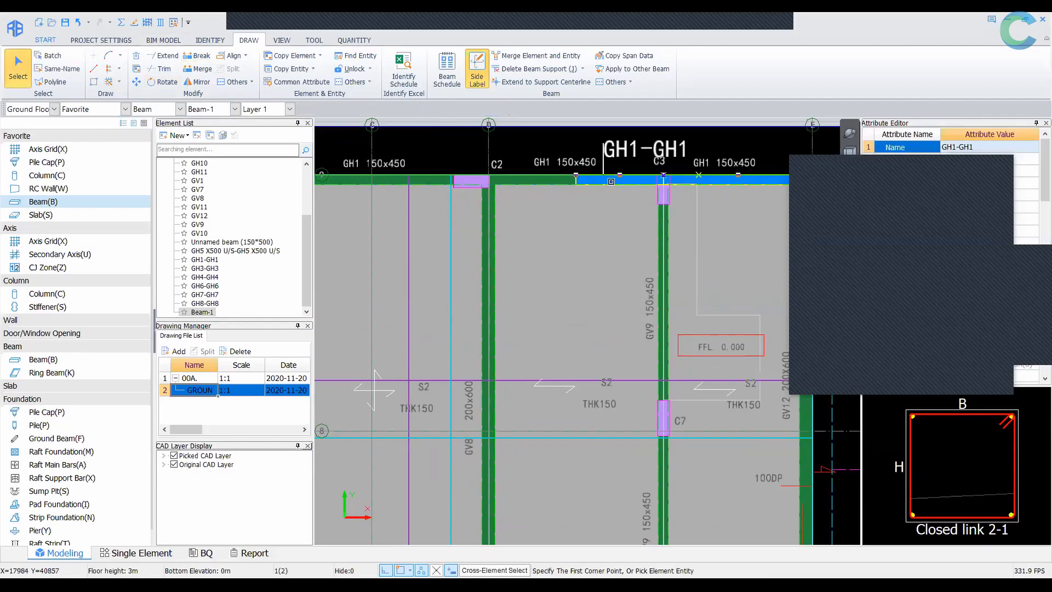
pyautogui.rightClick(611, 181)
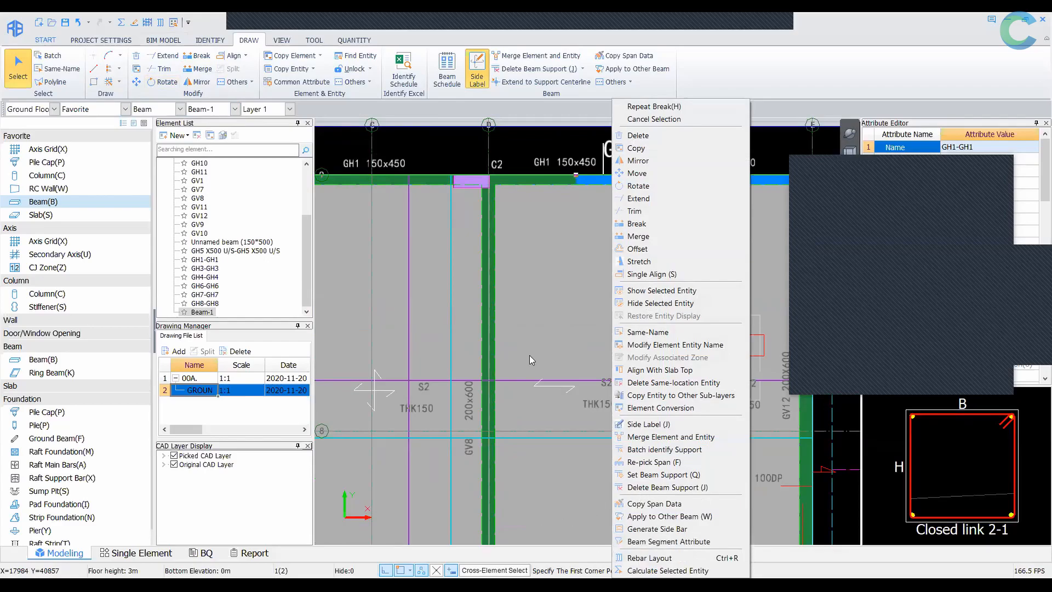
pyautogui.click(667, 570)
pyautogui.click(592, 177)
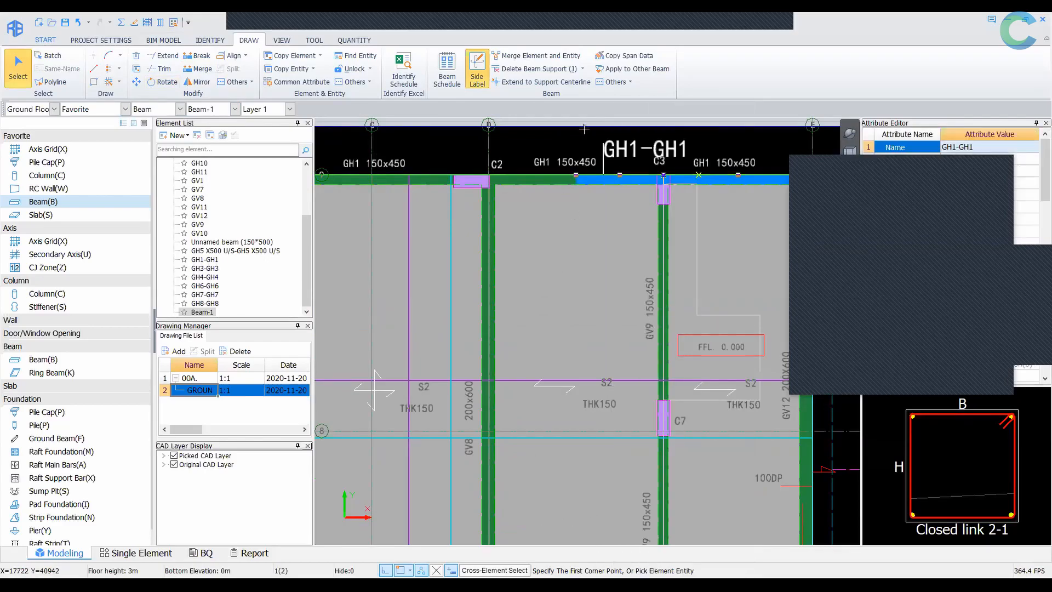
pyautogui.click(365, 82)
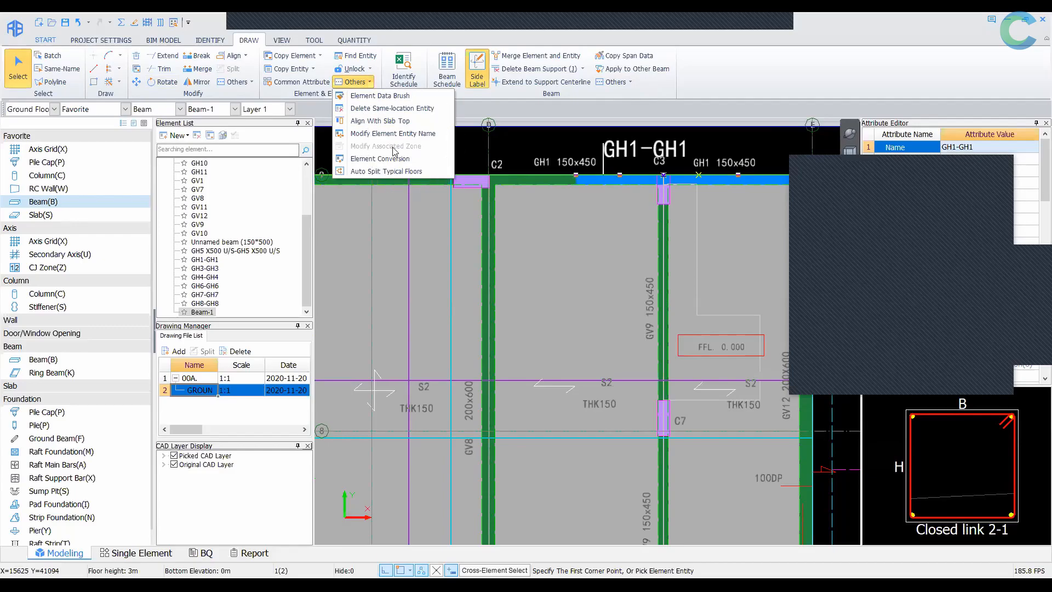
pyautogui.click(85, 42)
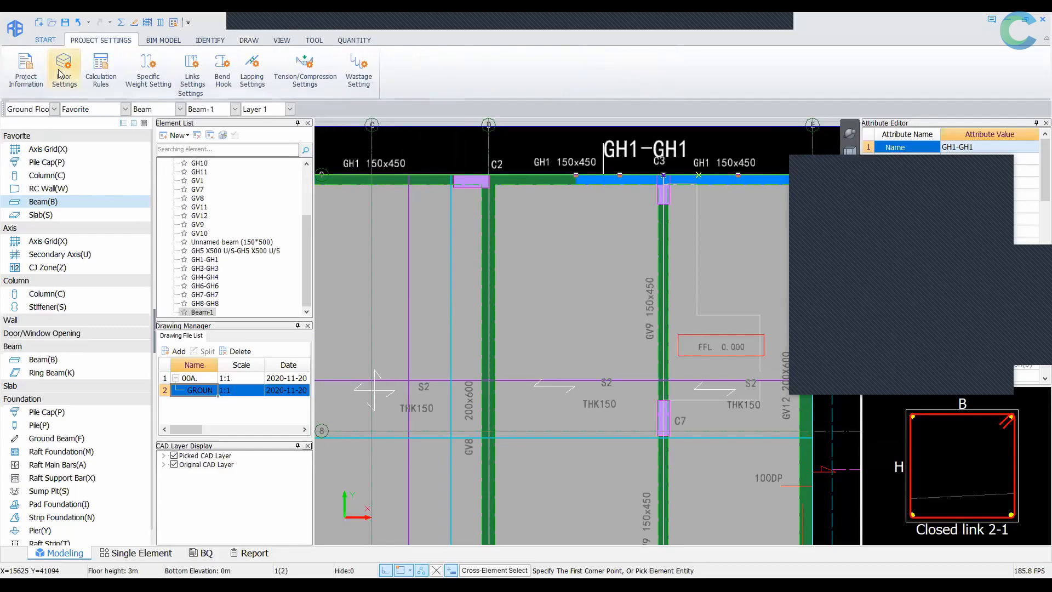
pyautogui.click(56, 70)
pyautogui.click(30, 36)
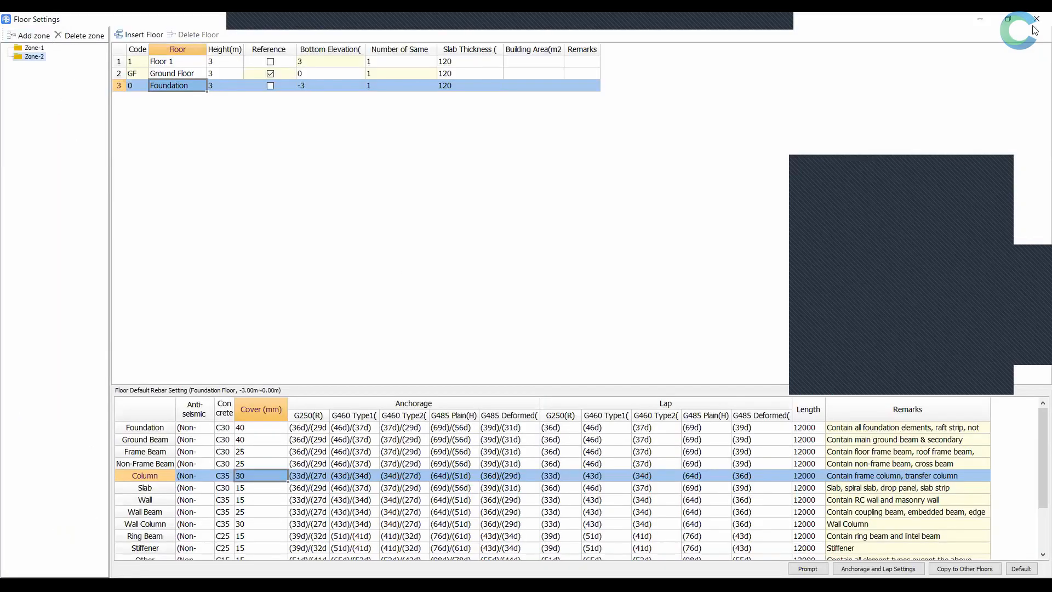
pyautogui.press('Escape')
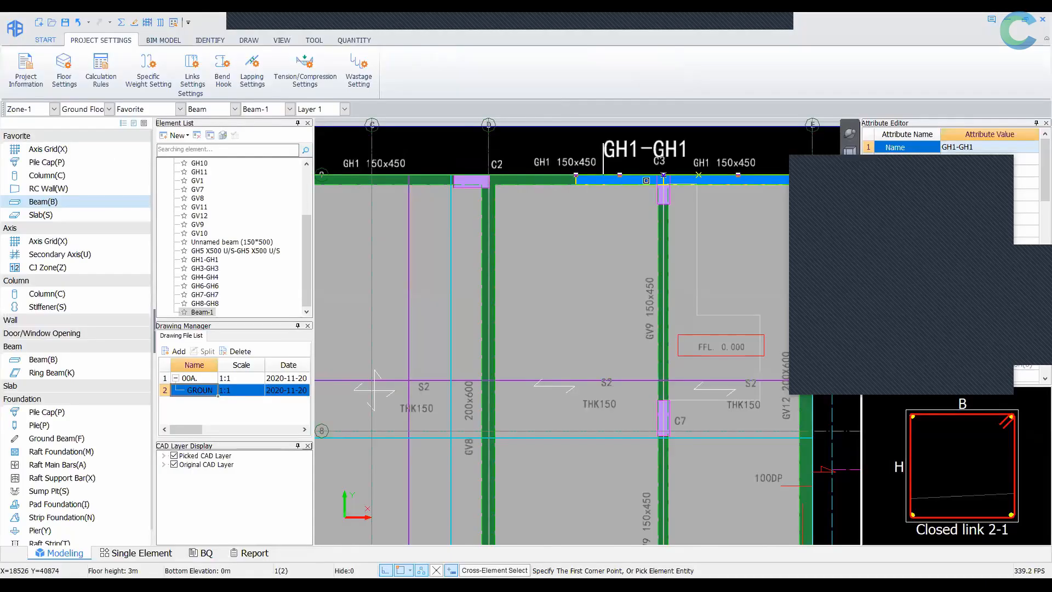
# Change the associated zone of the selected GH1 segment to the Ground Floor of Zone-2
pyautogui.rightClick(647, 180)
pyautogui.press('Escape')
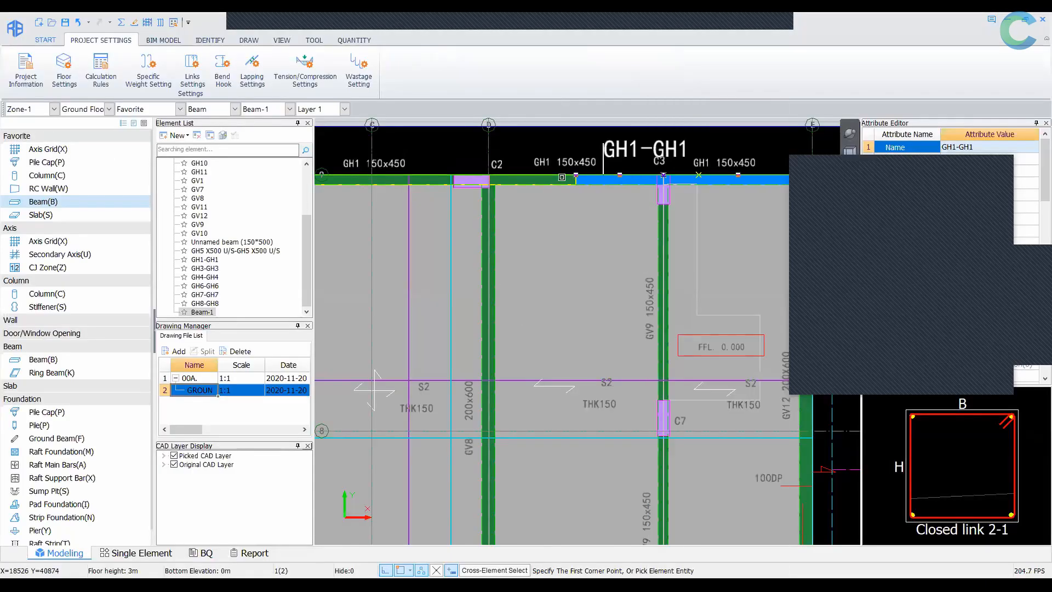
pyautogui.click(249, 38)
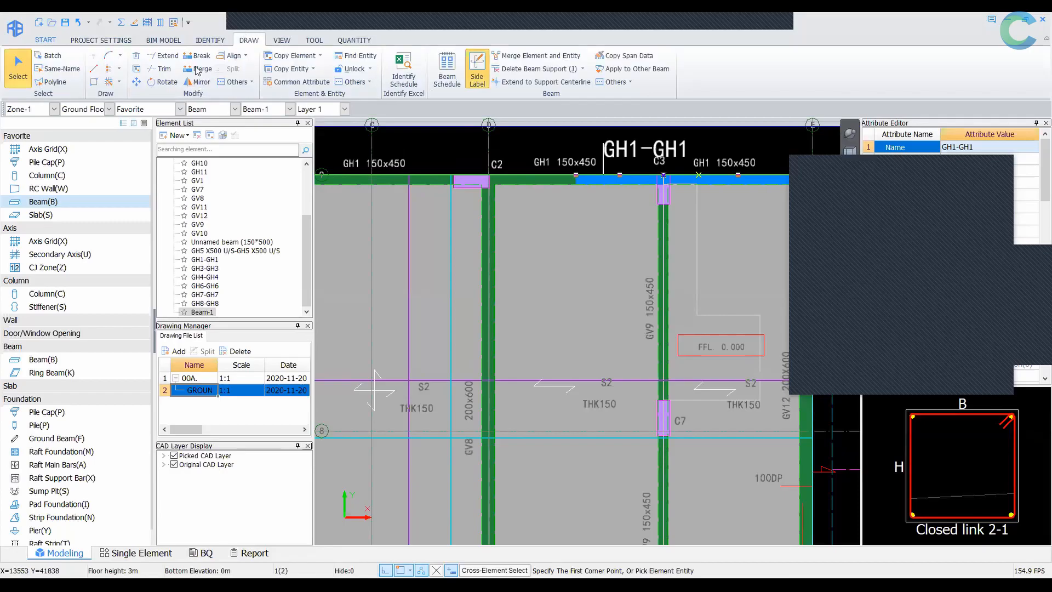
pyautogui.click(236, 82)
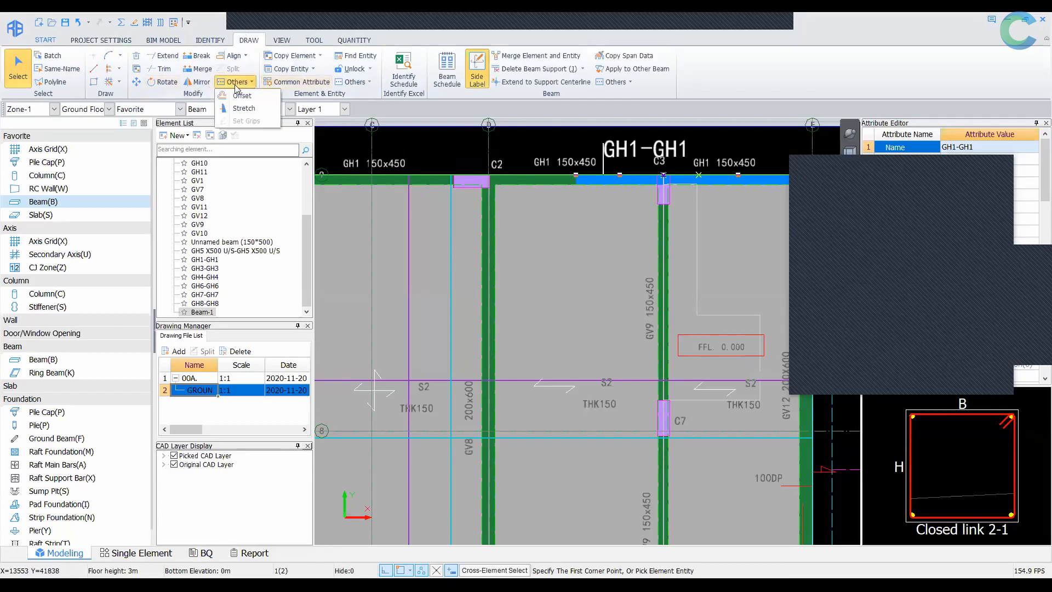
pyautogui.click(367, 82)
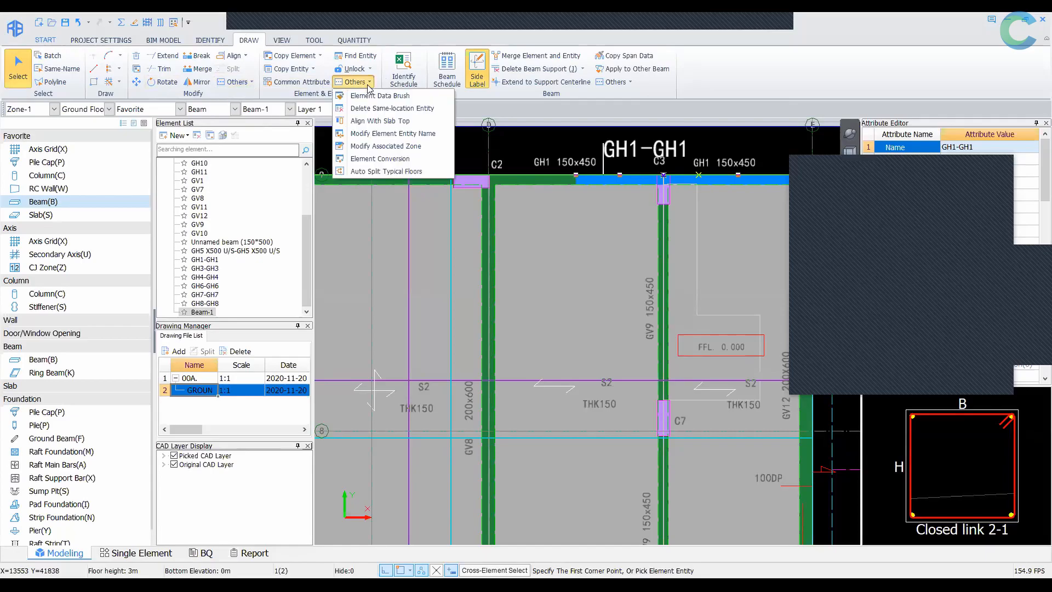
pyautogui.click(412, 146)
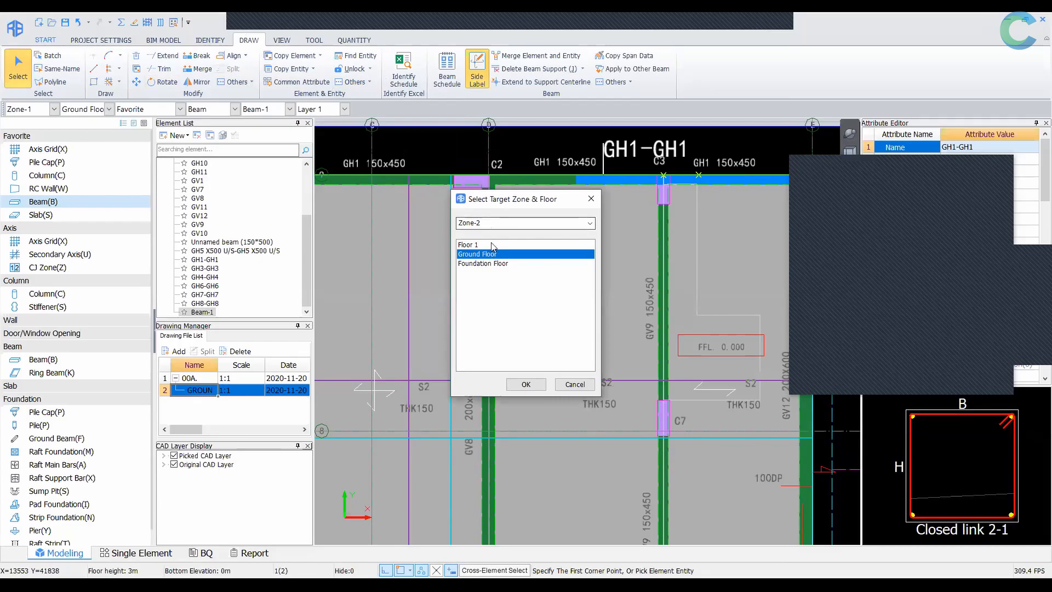
pyautogui.click(526, 385)
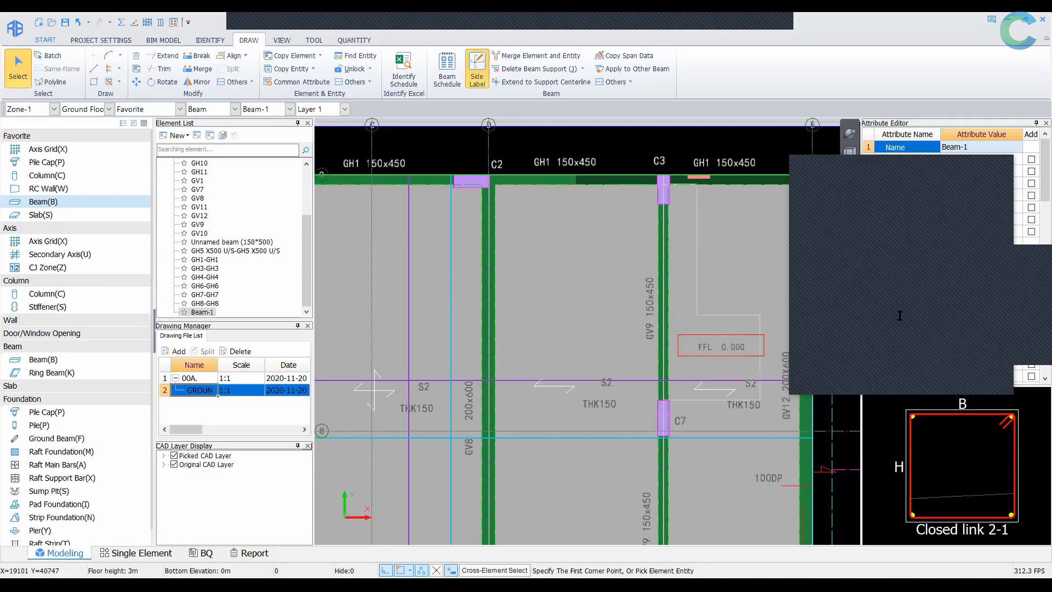
# Examine the rebar arrangement of GH1's remaining Zone-1 segment over the GF Beam Details drawing and return to the plan
pyautogui.scroll(-1, 663, 277)
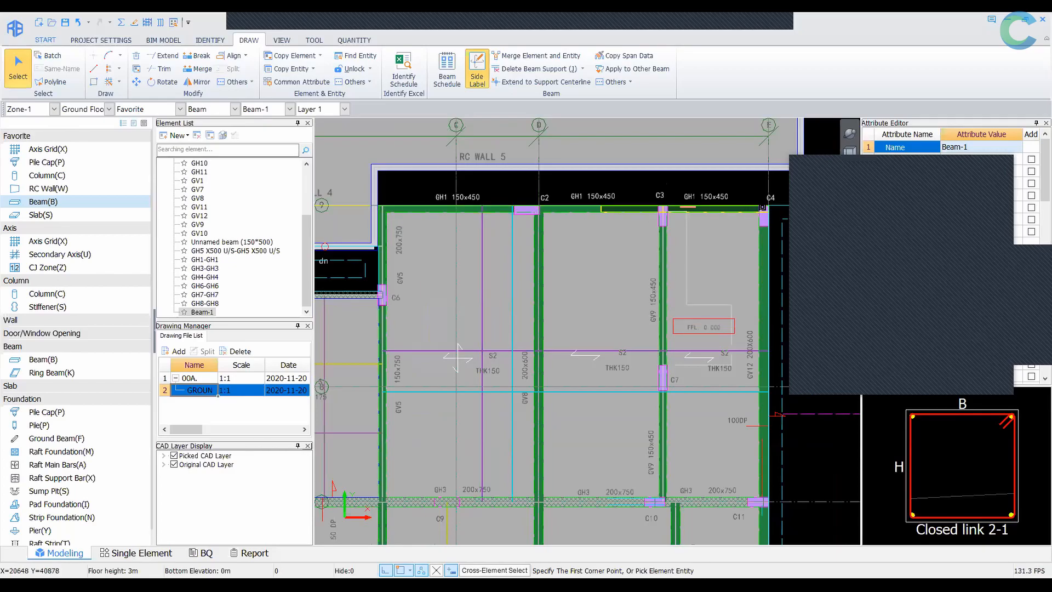
pyautogui.scroll(2, 599, 214)
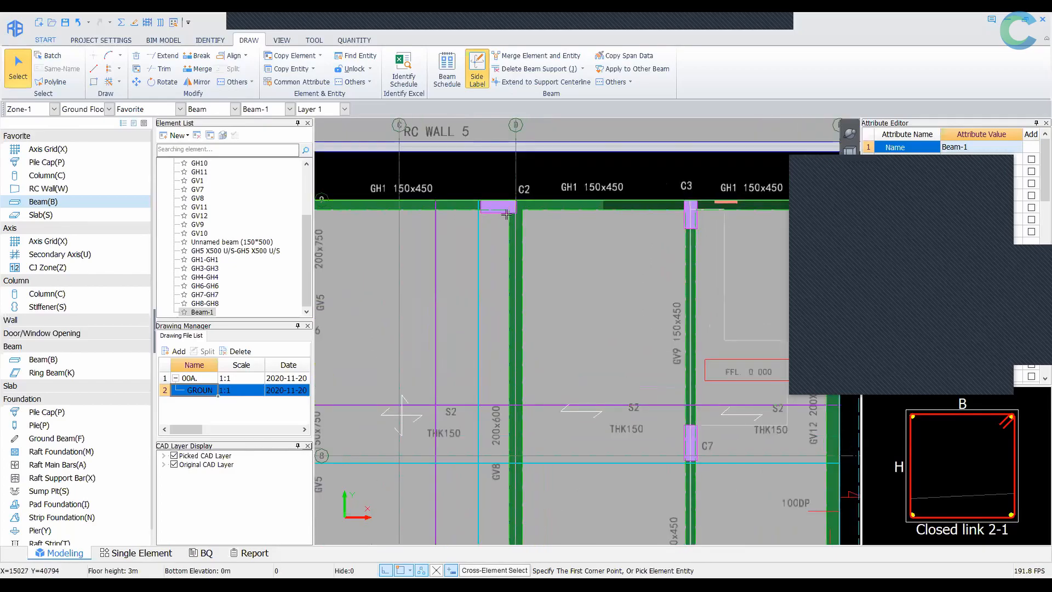
pyautogui.scroll(1, 608, 207)
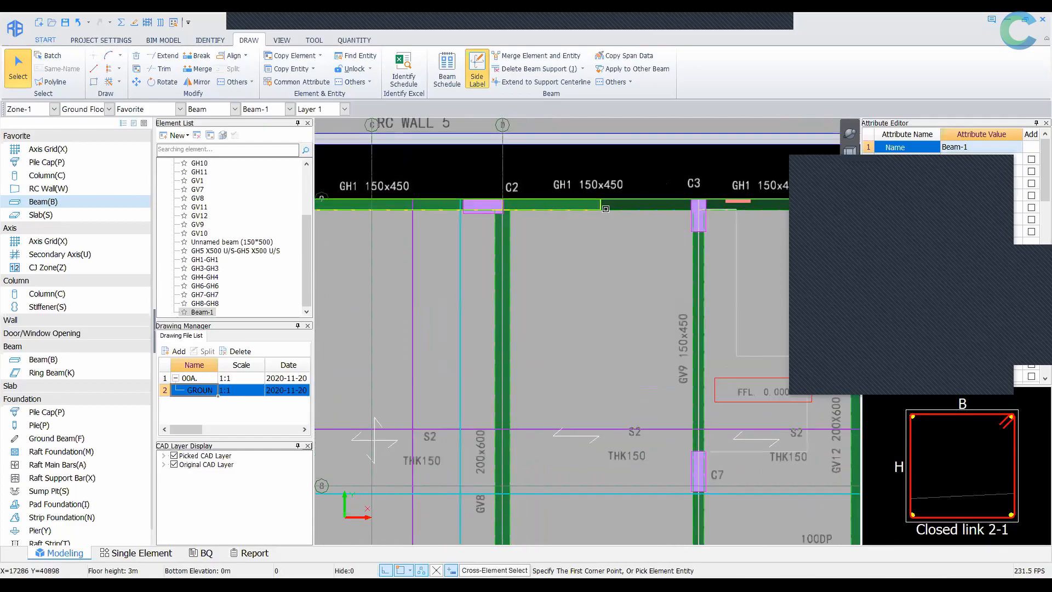
pyautogui.scroll(-1, 599, 207)
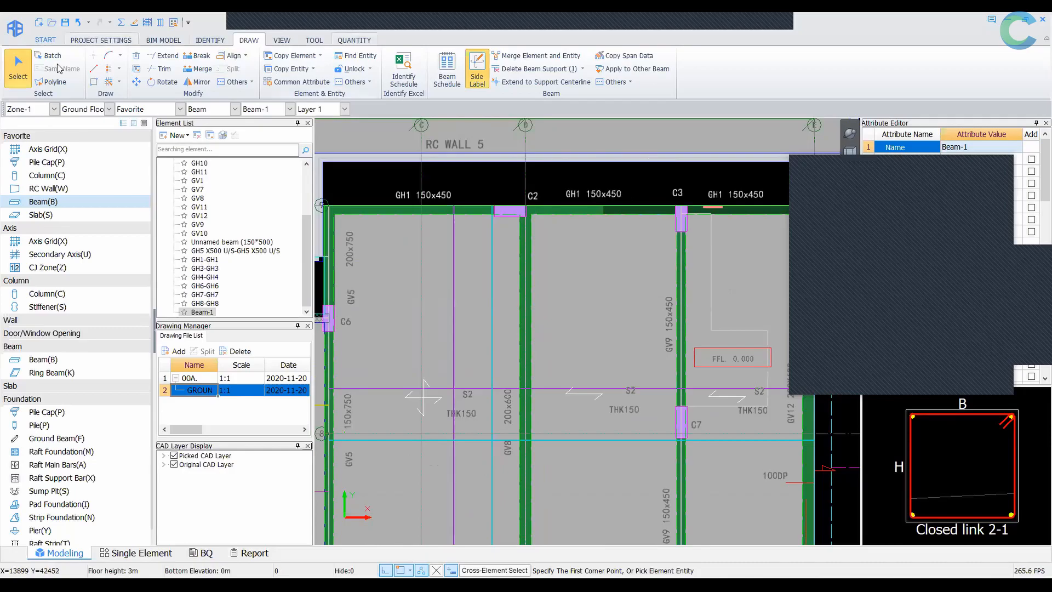
pyautogui.click(451, 212)
pyautogui.rightClick(452, 212)
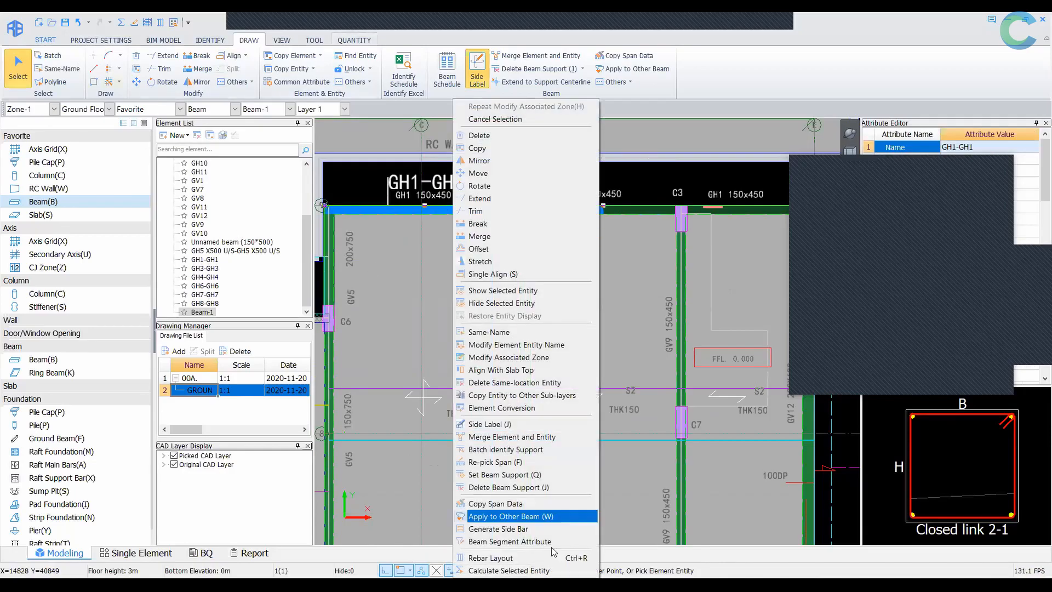
pyautogui.click(515, 536)
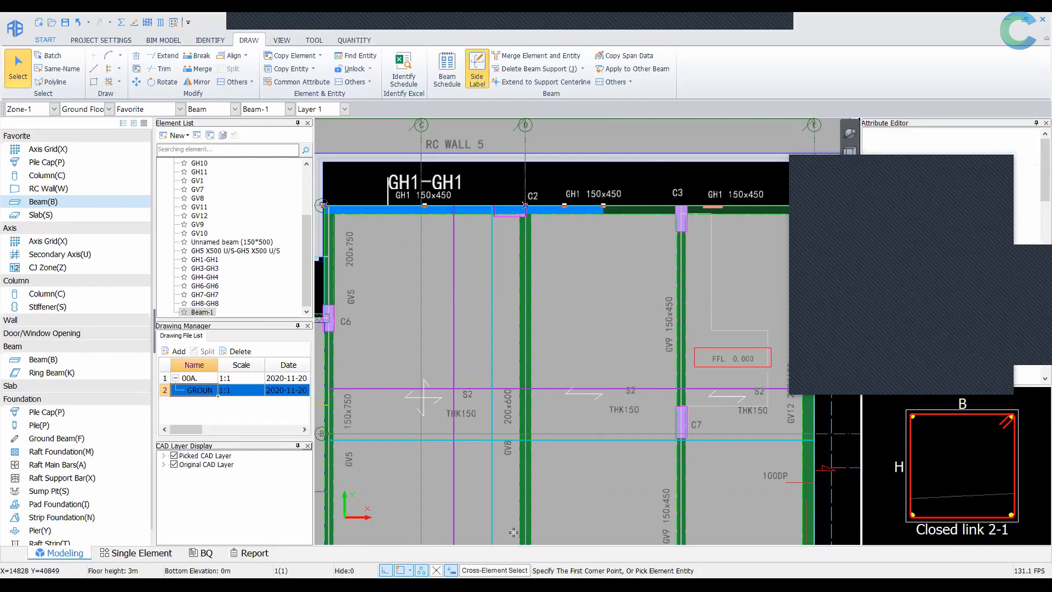
pyautogui.press('ctrl')
pyautogui.press('ctrl')
pyautogui.press('ctrl')
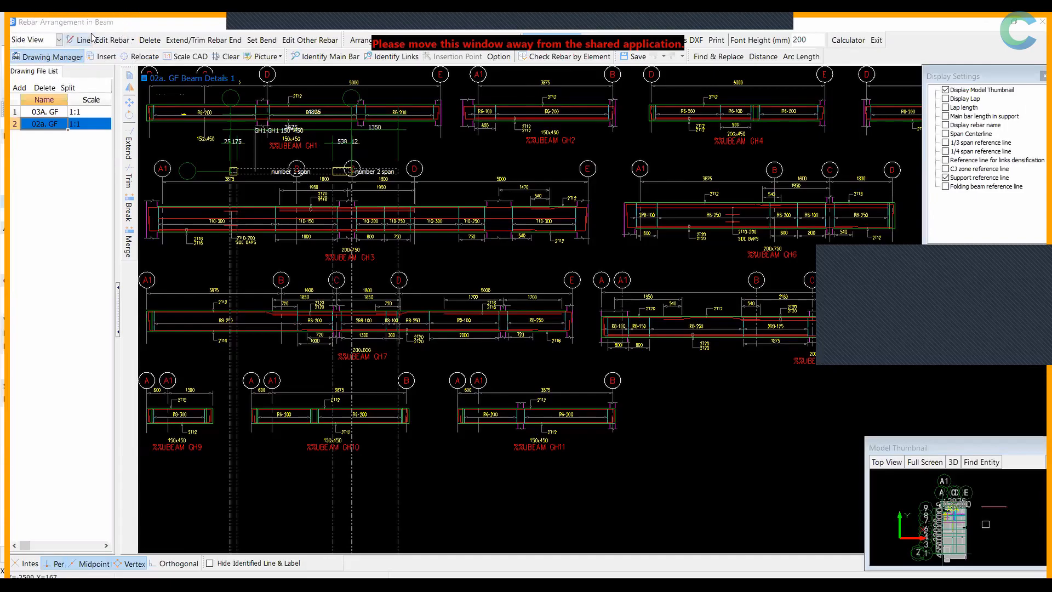
pyautogui.scroll(5, 291, 123)
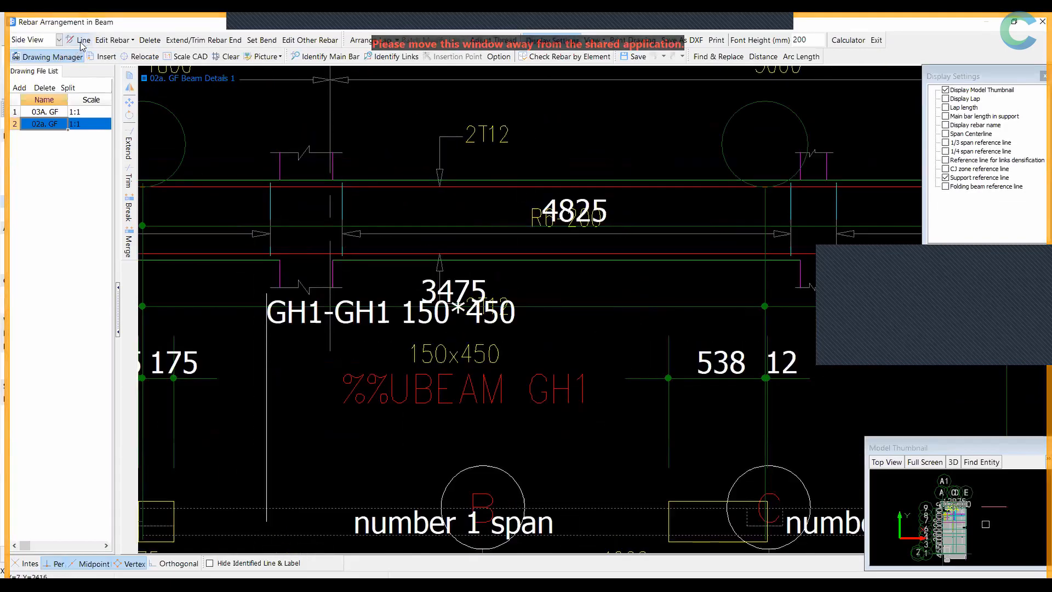
pyautogui.click(878, 41)
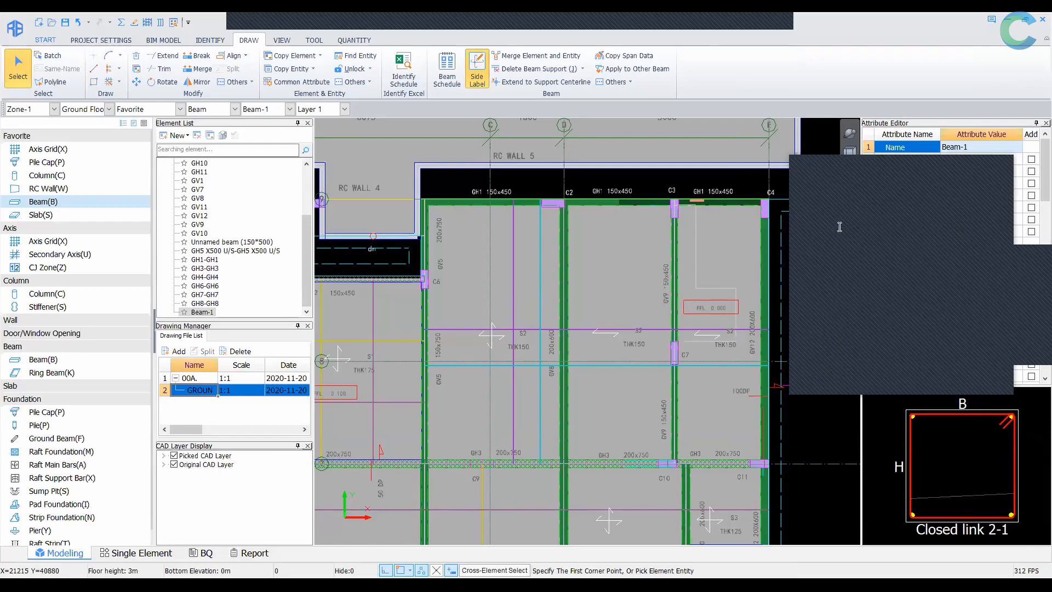
pyautogui.scroll(1, 625, 81)
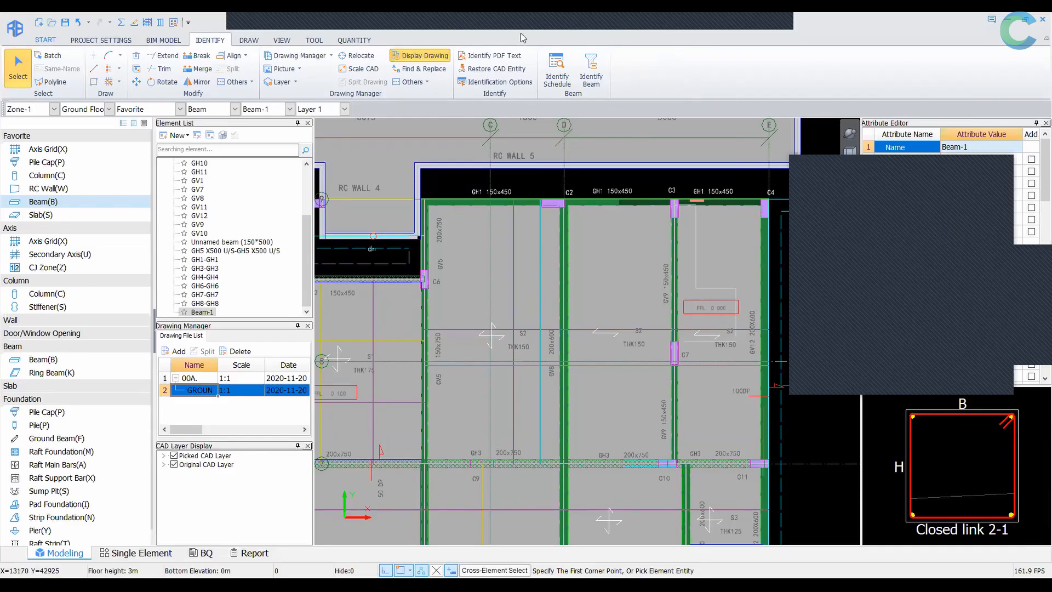
pyautogui.scroll(1, 871, 74)
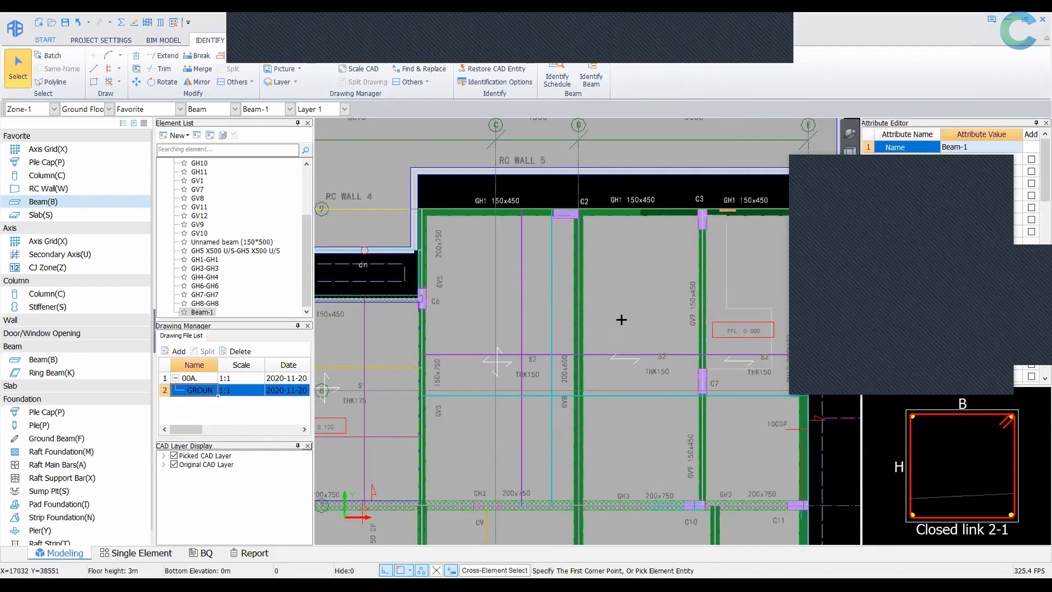
pyautogui.scroll(-1, 621, 319)
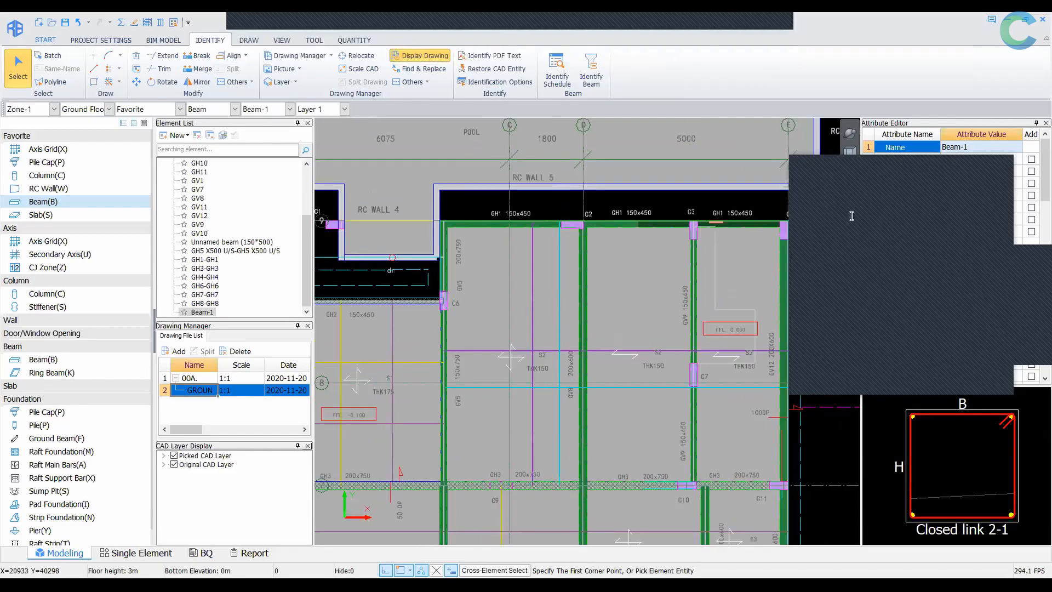
pyautogui.scroll(-1, 648, 300)
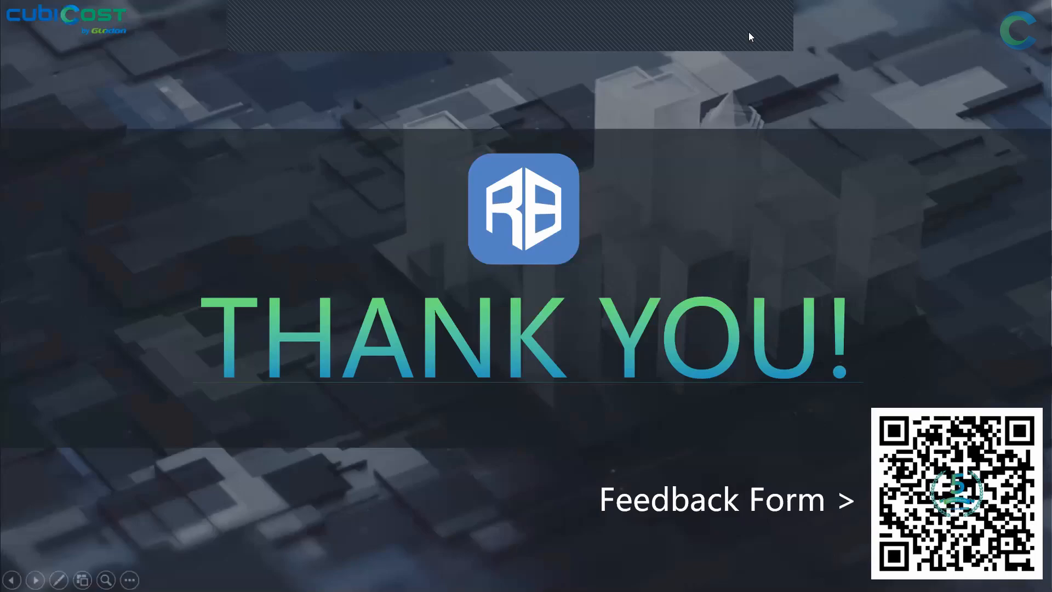
# Exit the PowerPoint slide show from the closing thank-you slide
pyautogui.press('Escape')
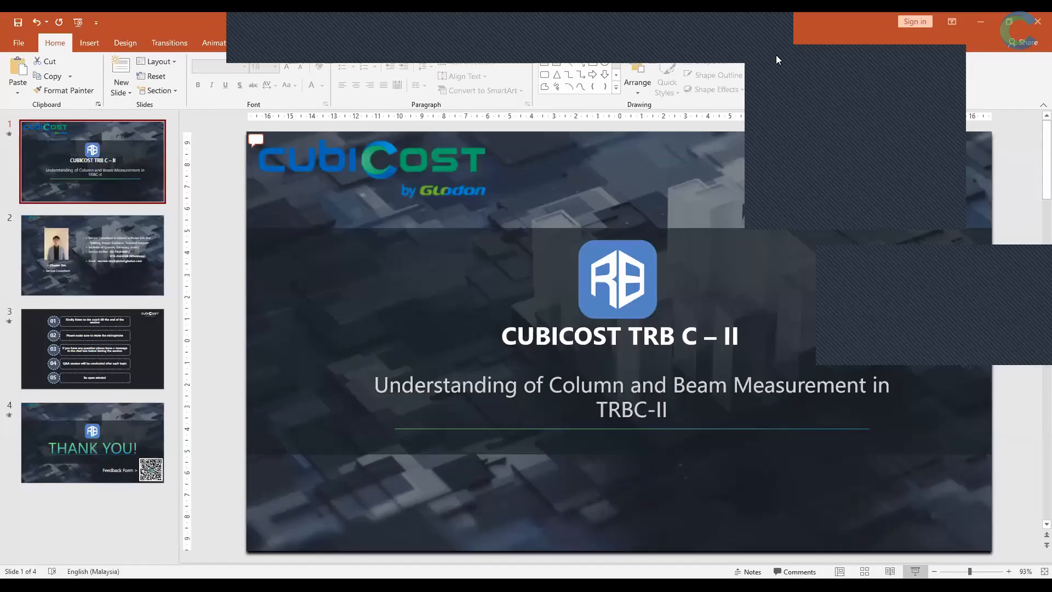